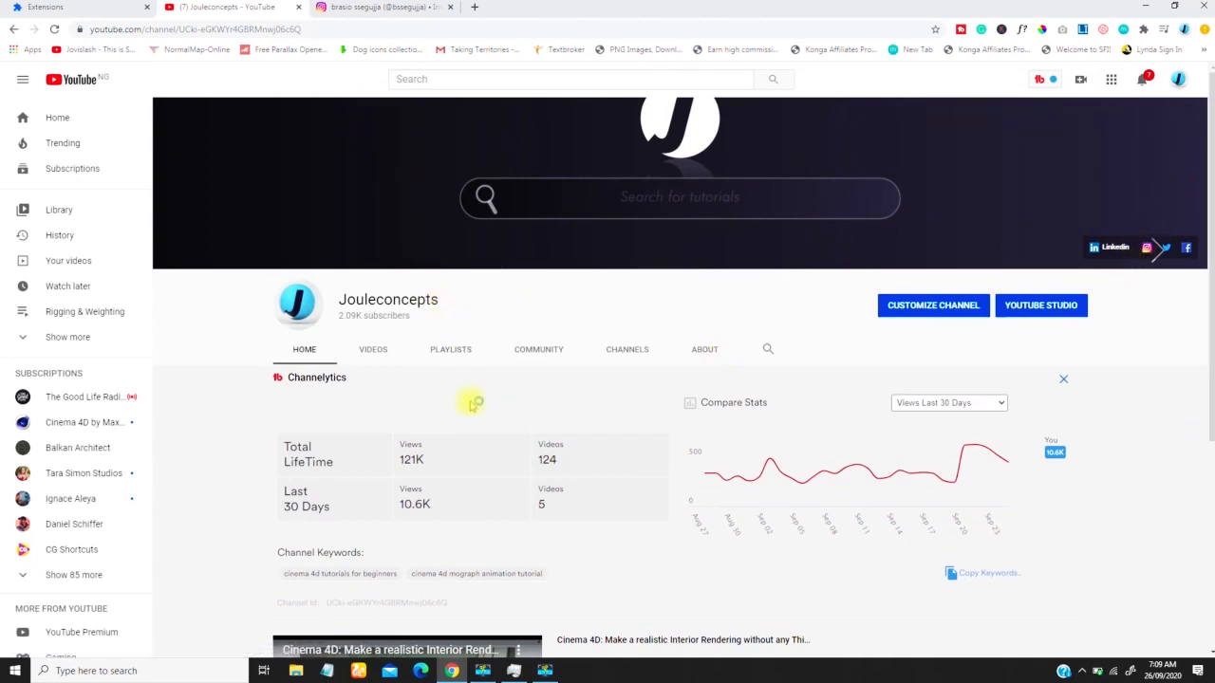
# Step: Switch to the open Instagram profile and play the teal logo animation video, the first post in the grid
pyautogui.click(375, 9)
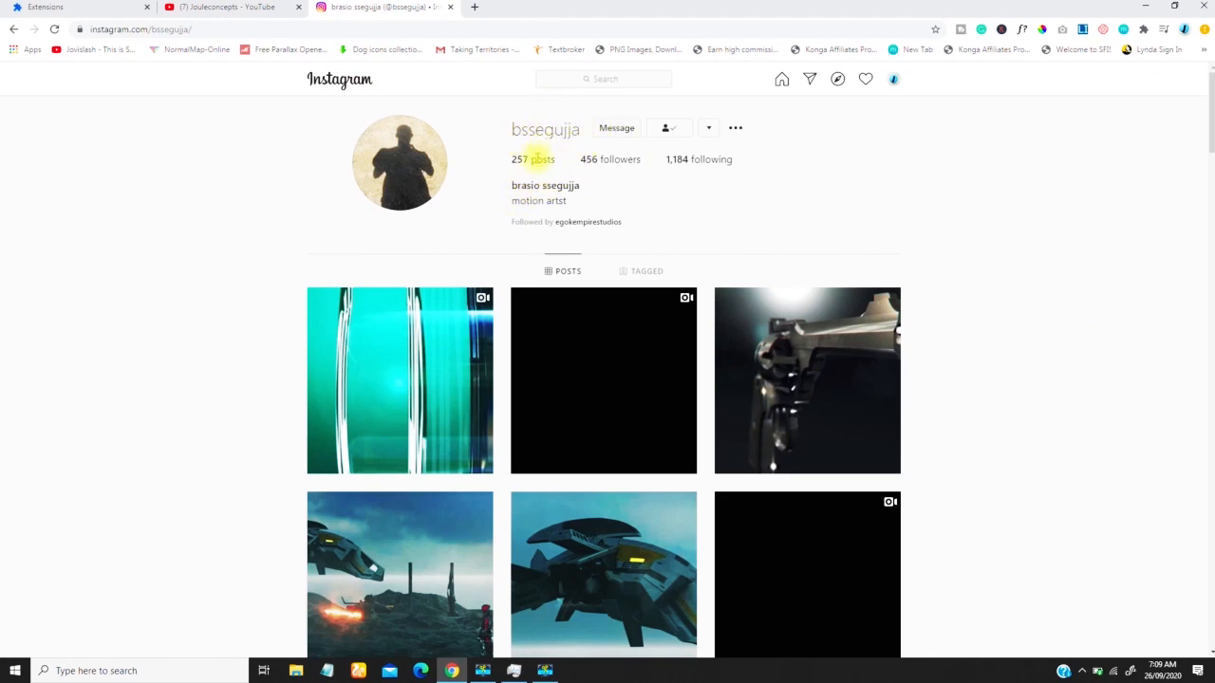
pyautogui.moveTo(1209, 126); pyautogui.dragTo(1178, 87)
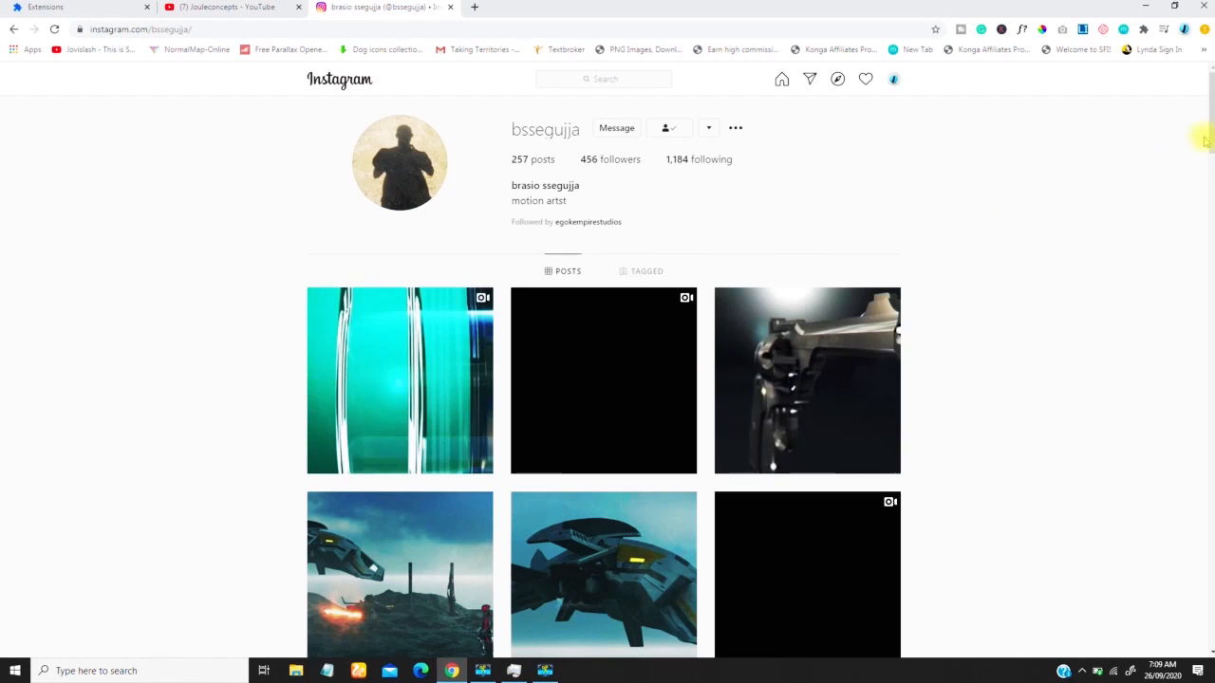
pyautogui.moveTo(1210, 138)
pyautogui.mouseDown()
pyautogui.moveTo(1210, 158)
pyautogui.moveTo(1210, 142)
pyautogui.moveTo(1192, 139)
pyautogui.mouseUp()
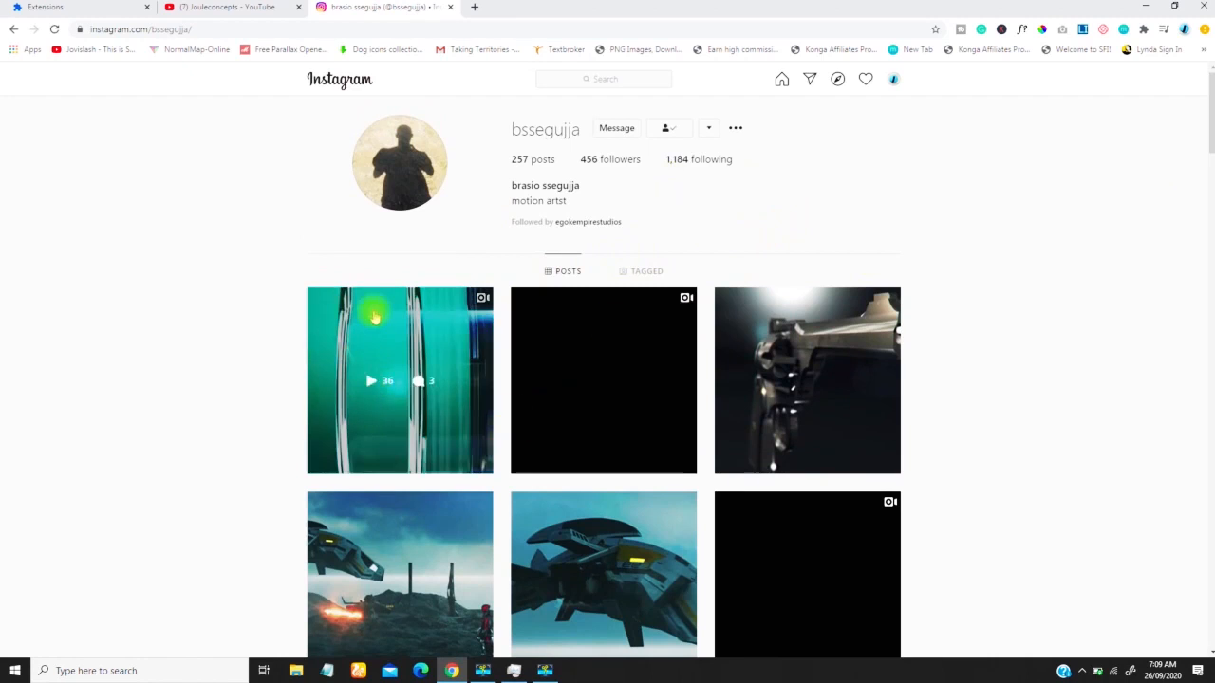
pyautogui.click(370, 382)
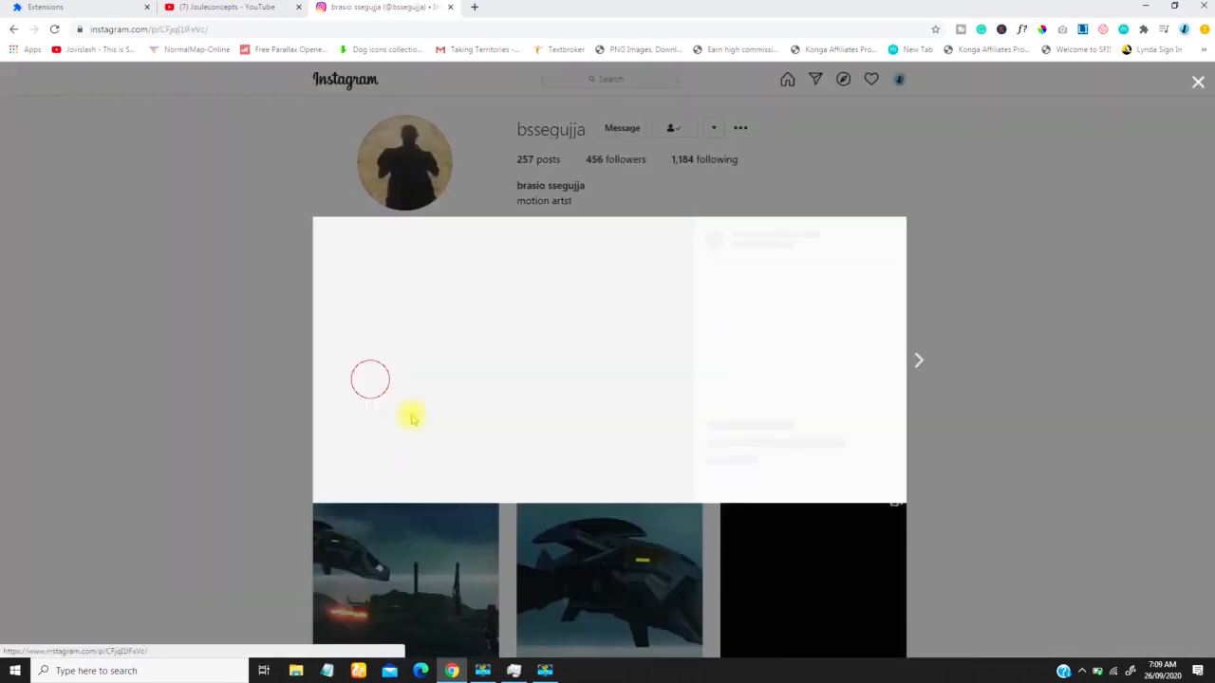
pyautogui.click(506, 365)
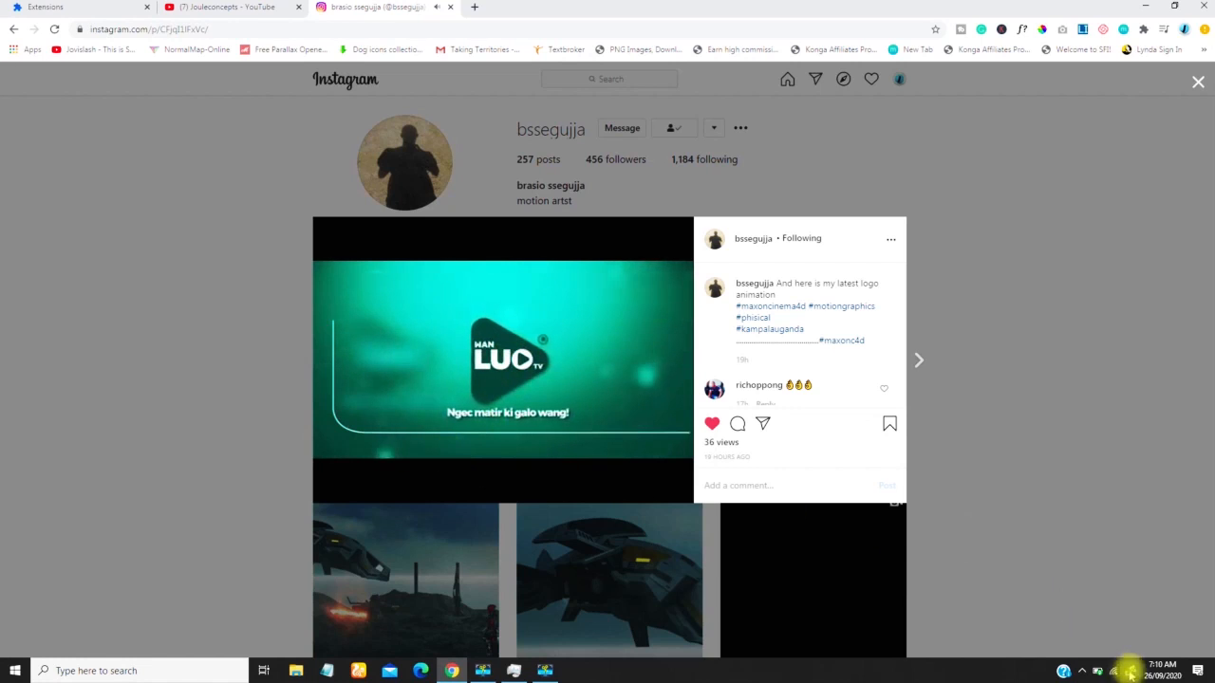
# Step: Mute the system speakers from the hidden tray volume control
pyautogui.click(1082, 671)
pyautogui.click(1119, 644)
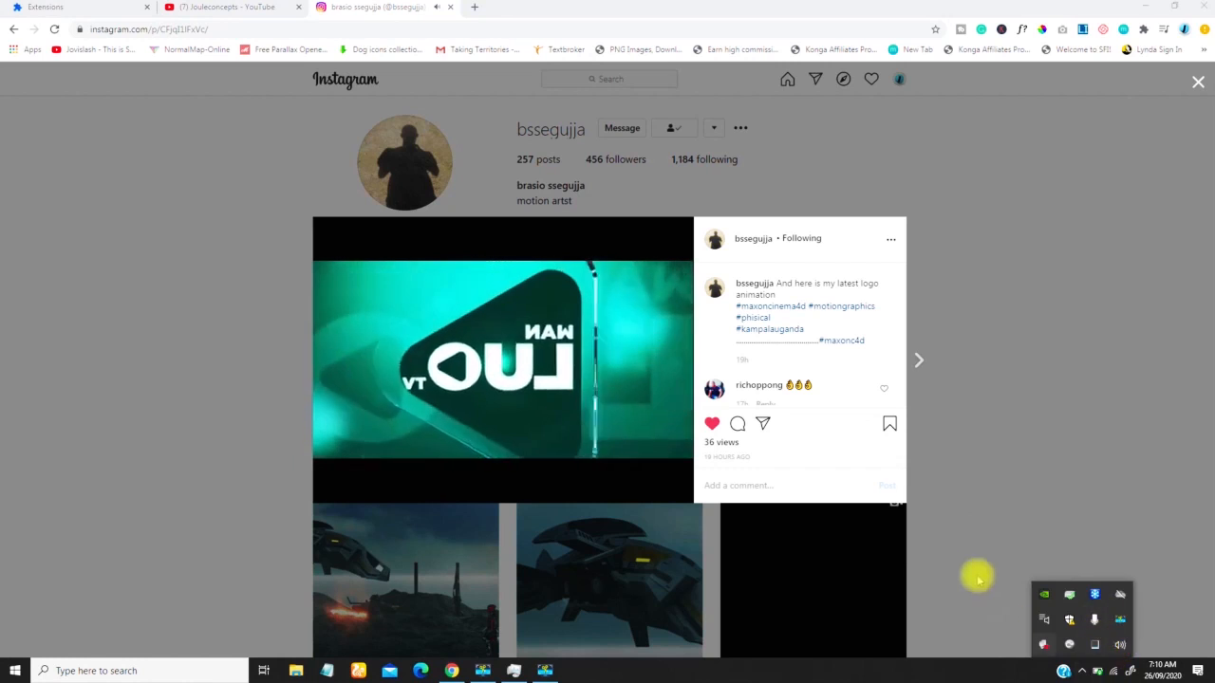
pyautogui.click(1008, 643)
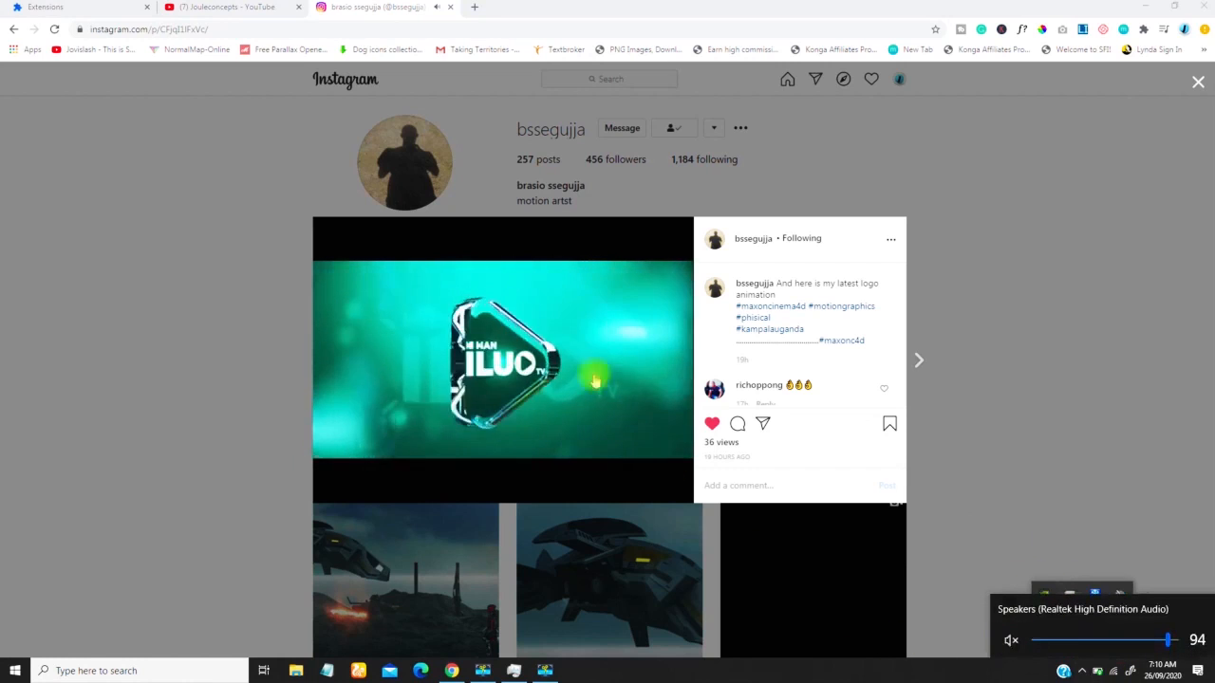
pyautogui.click(756, 673)
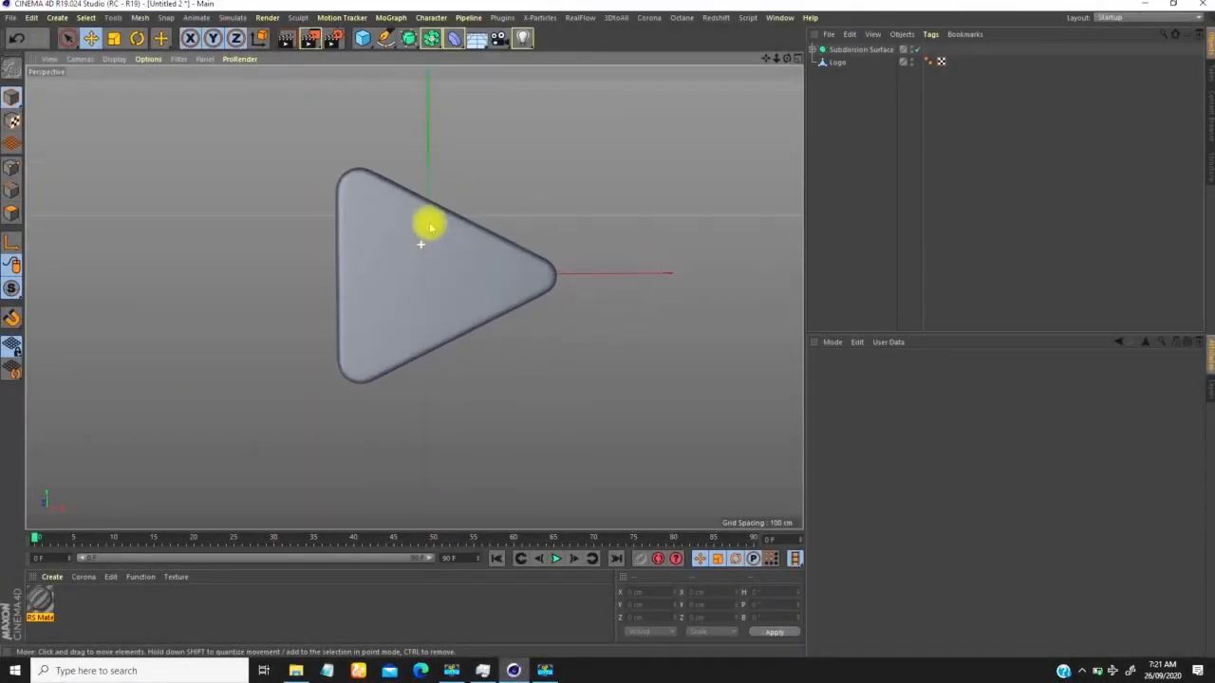
# Step: Examine the rounded triangle model and expand the Subdivision Surface hierarchy down to its Glass object
pyautogui.scroll(3, 432, 242)
pyautogui.keyDown('alt'); pyautogui.moveTo(436, 250); pyautogui.dragTo(415, 229, button='right'); pyautogui.keyUp('alt')
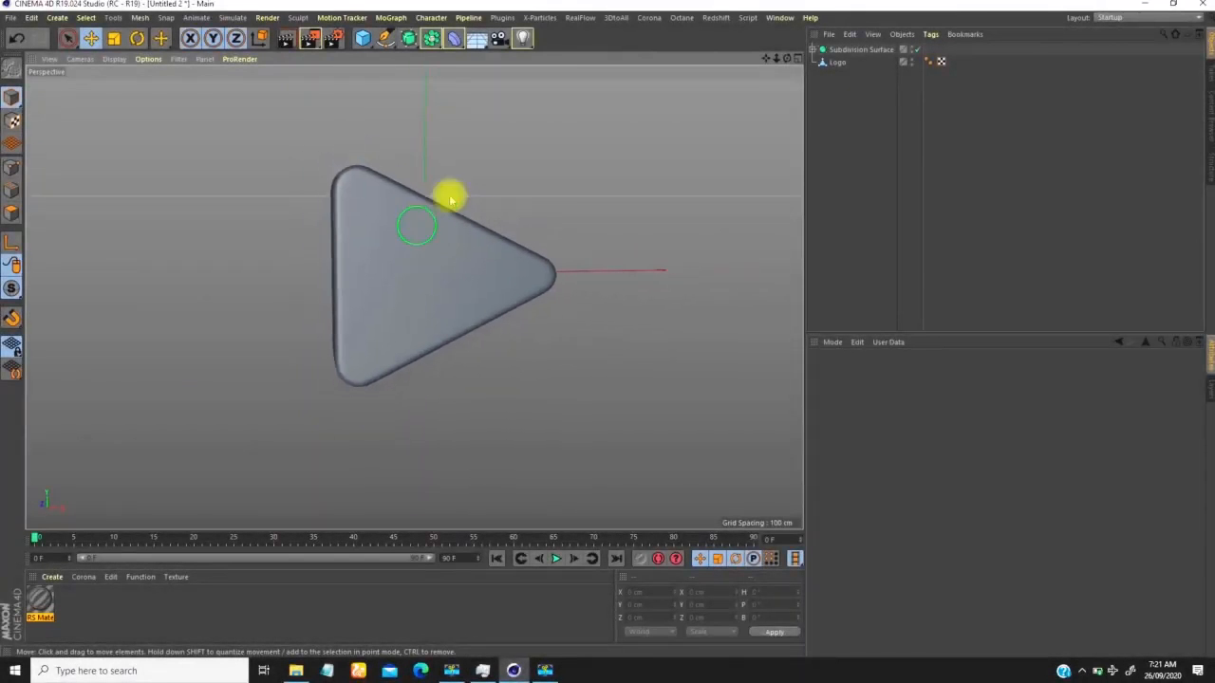
pyautogui.click(813, 49)
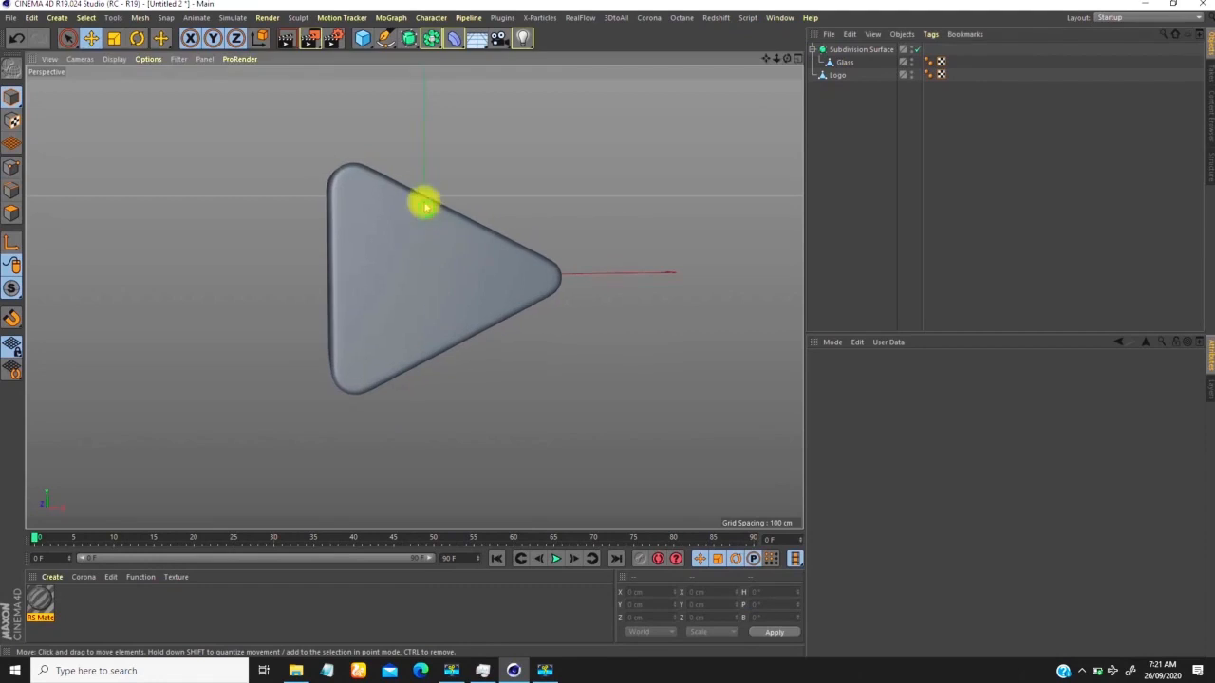
pyautogui.middleClick(417, 204)
pyautogui.middleClick(277, 195)
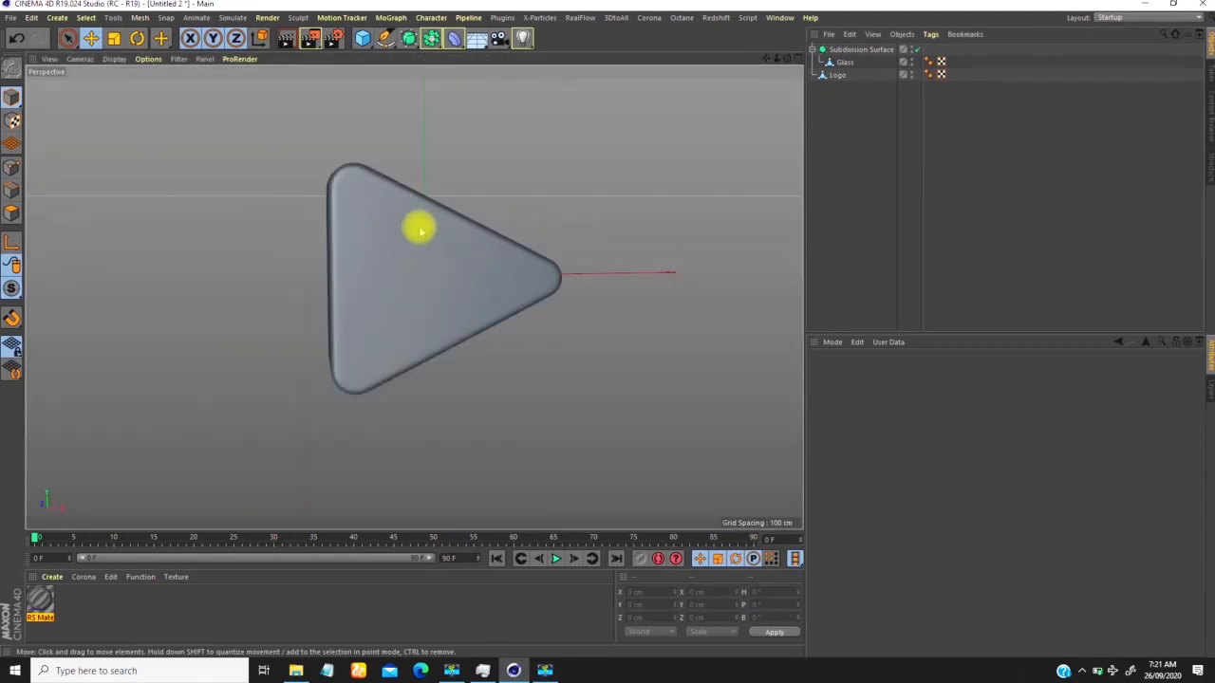
# Step: Hide the Subdivision Surface in the viewport to inspect the inner Logo object, restoring default visibility and collapsing the hierarchy when done
pyautogui.click(911, 50)
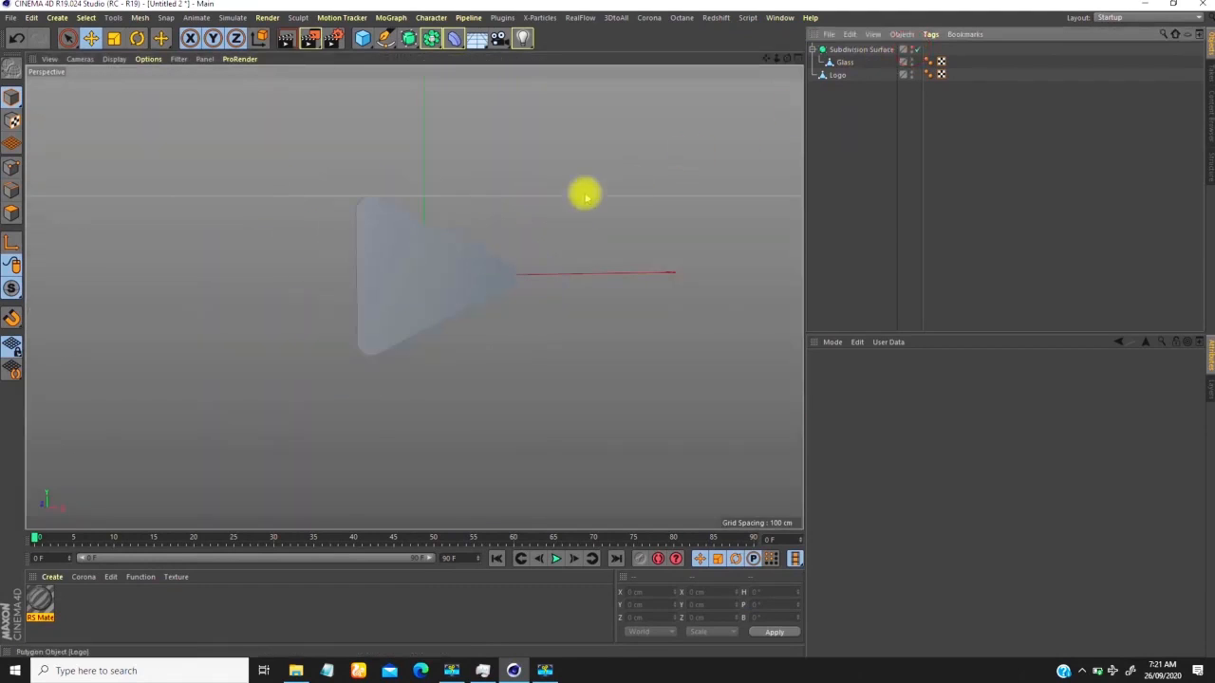
pyautogui.click(484, 304)
pyautogui.keyDown('alt'); pyautogui.moveTo(484, 304); pyautogui.dragTo(420, 290); pyautogui.keyUp('alt')
pyautogui.click(909, 73)
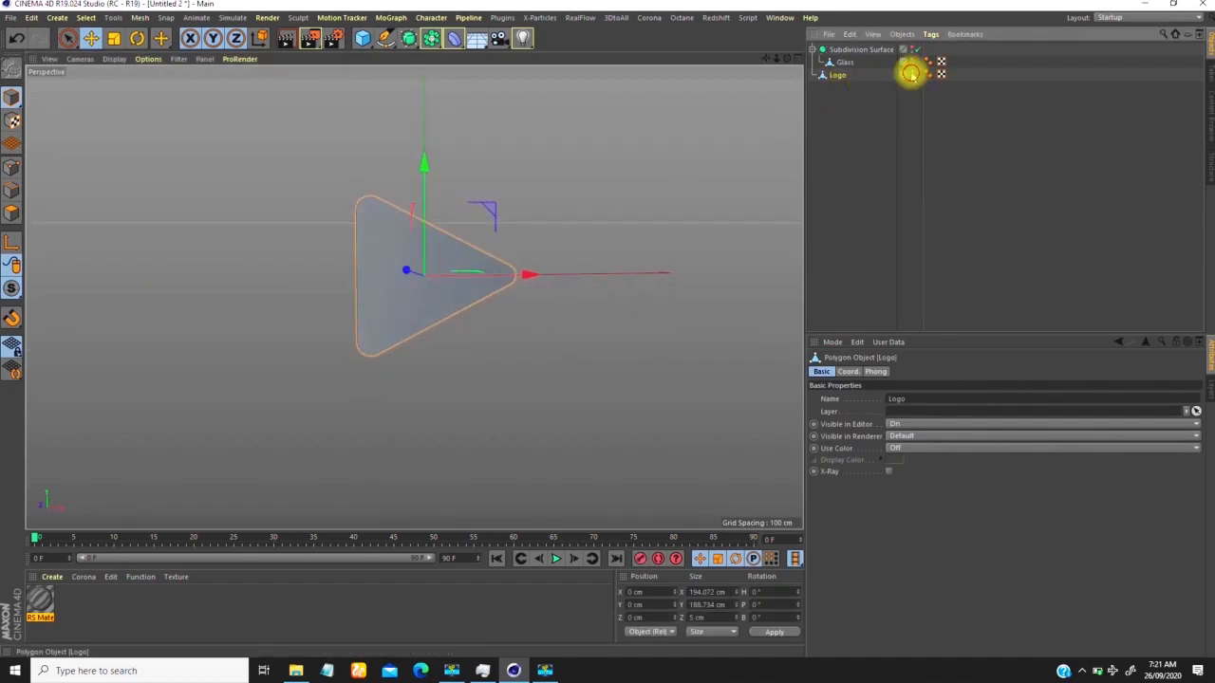
pyautogui.click(913, 73)
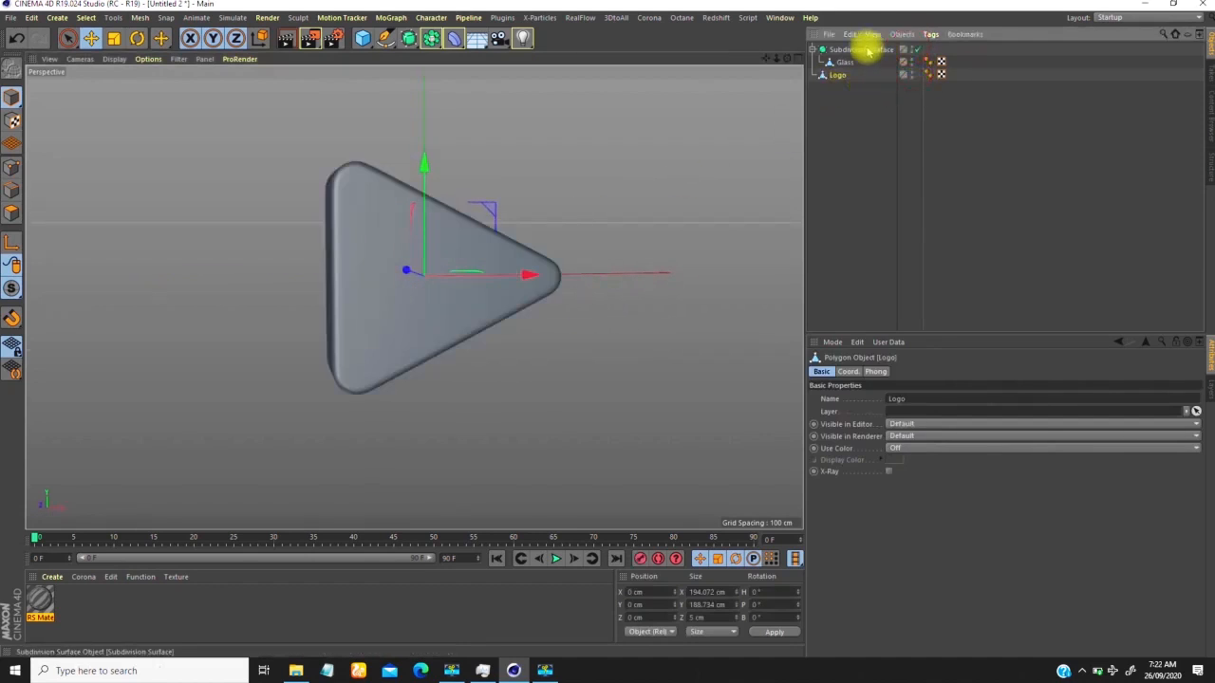
pyautogui.click(813, 50)
pyautogui.click(842, 91)
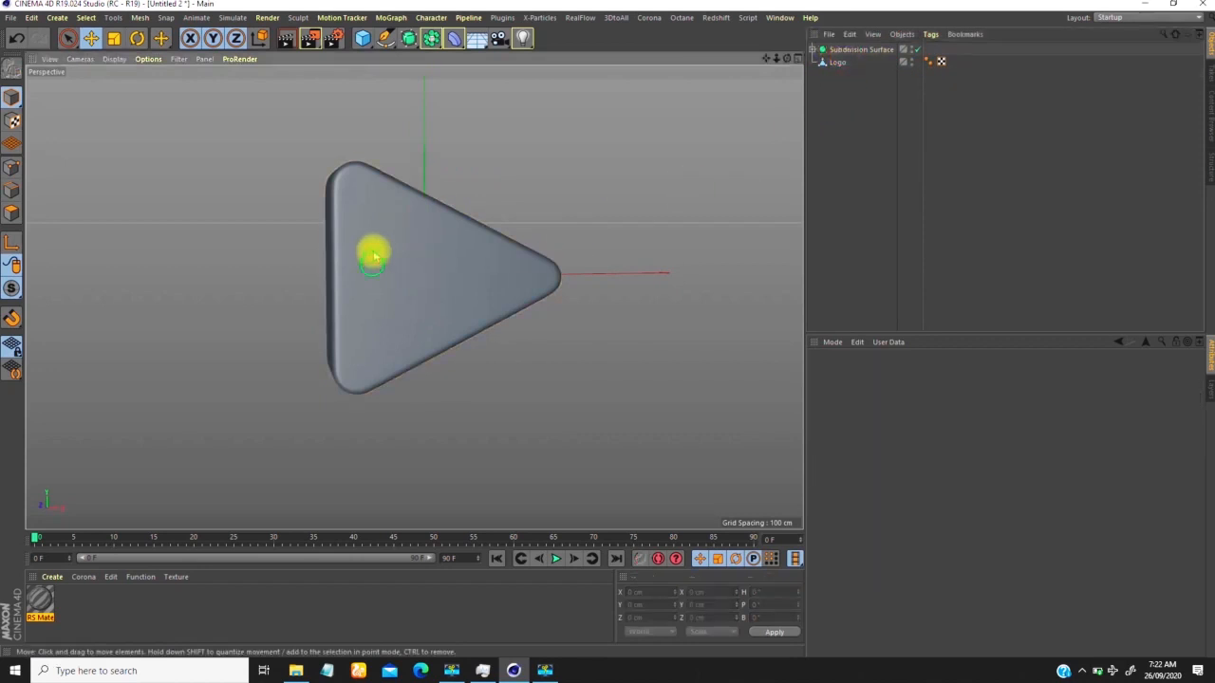
# Step: Add a camera from the current view and reset its H and P rotation to 0° and its X and Y positions to 0 cm
pyautogui.keyDown('alt'); pyautogui.moveTo(402, 264); pyautogui.dragTo(447, 228); pyautogui.keyUp('alt')
pyautogui.click(499, 38)
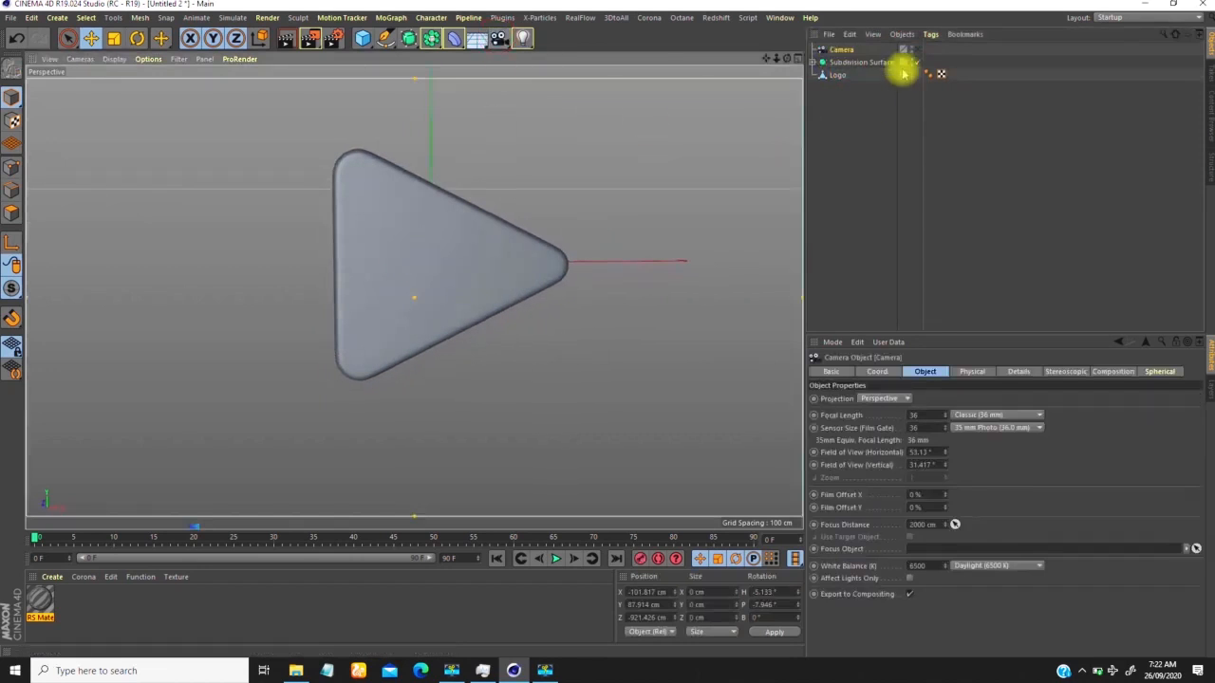
pyautogui.click(875, 371)
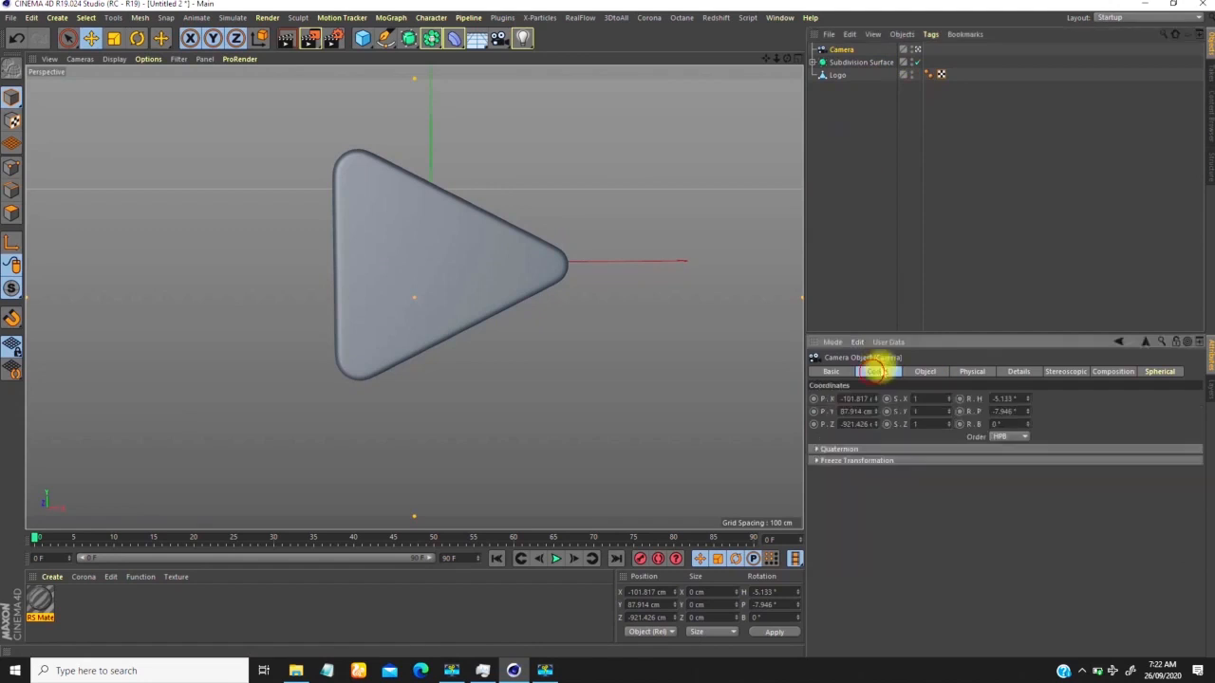
pyautogui.rightClick(1025, 408)
pyautogui.click(1011, 403)
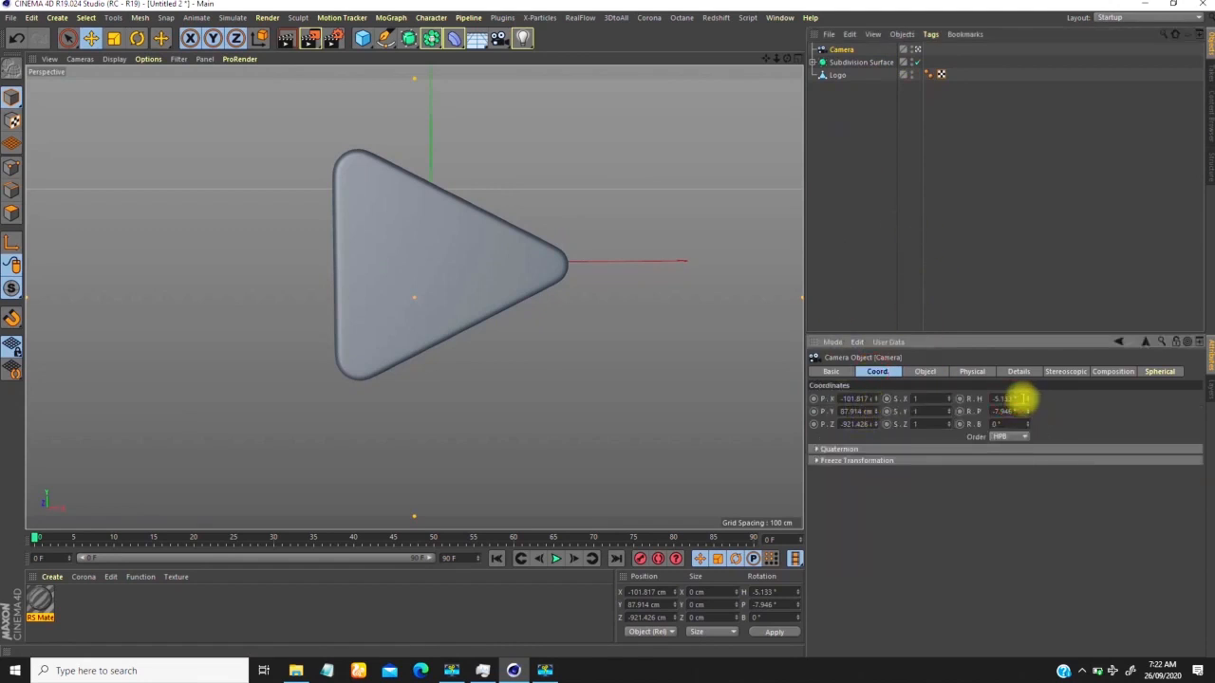
pyautogui.rightClick(1028, 413)
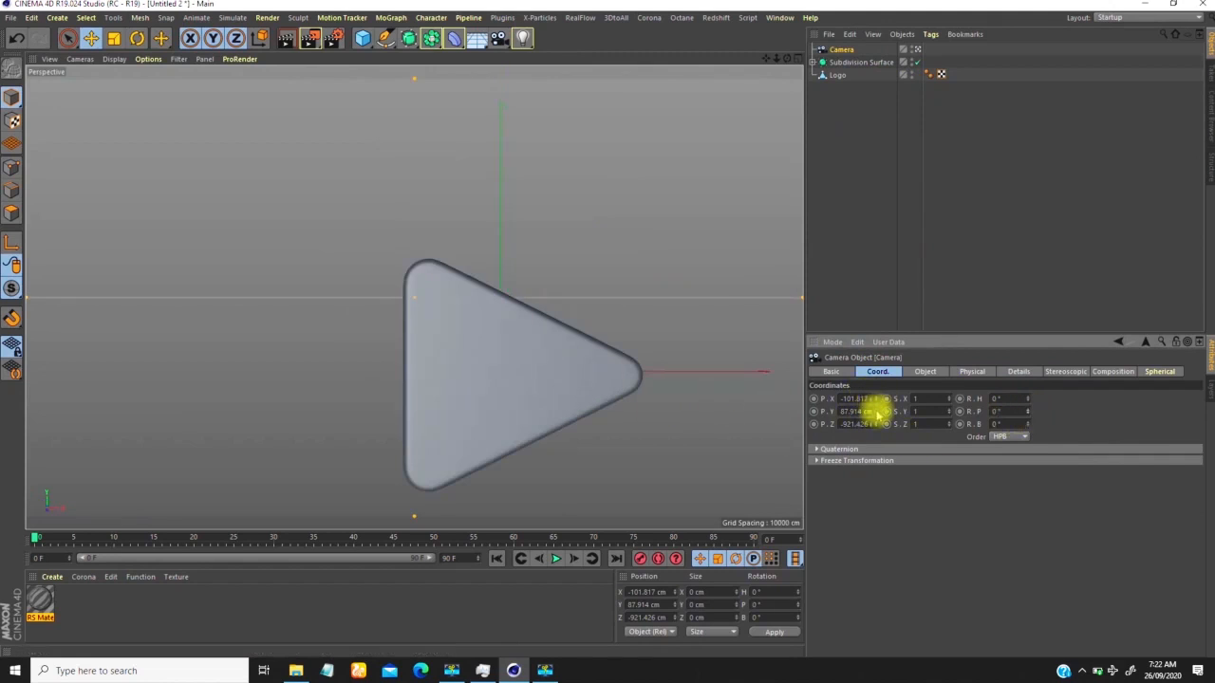
pyautogui.rightClick(875, 412)
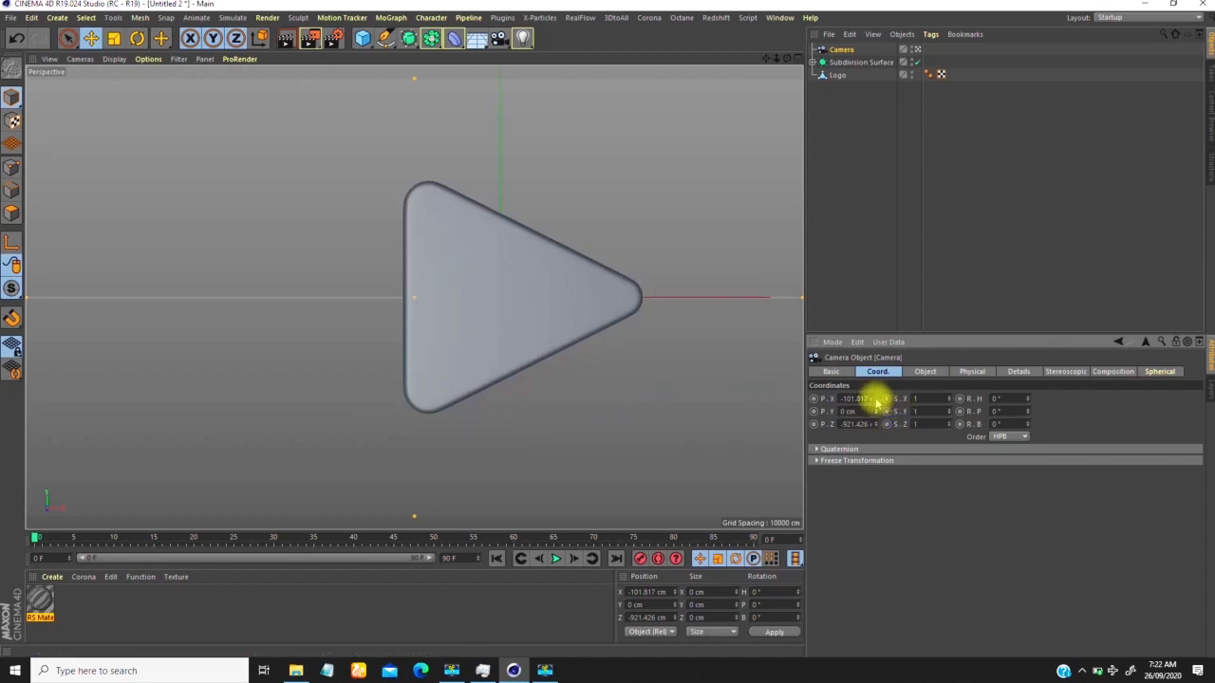
pyautogui.rightClick(875, 399)
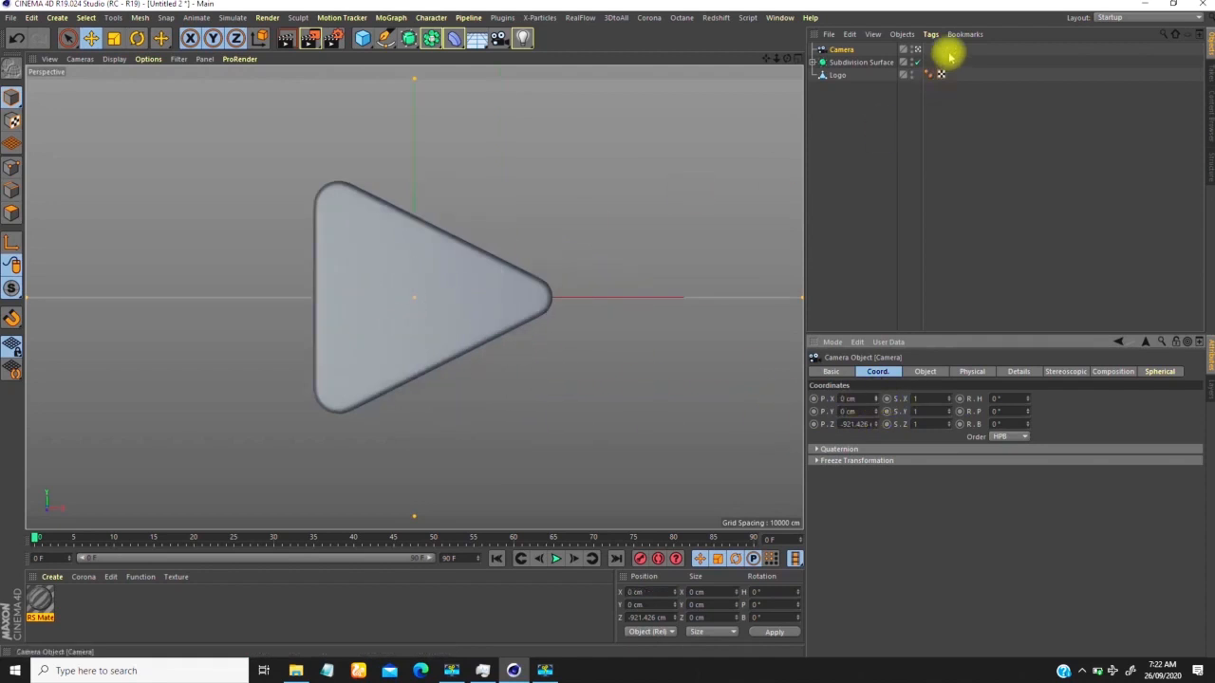
# Step: Check the camera's placement relative to the model from outside the camera view, and return to looking through the camera
pyautogui.click(918, 49)
pyautogui.keyDown('alt'); pyautogui.moveTo(409, 273); pyautogui.dragTo(334, 413, button='right'); pyautogui.keyUp('alt')
pyautogui.keyDown('alt'); pyautogui.moveTo(404, 263); pyautogui.dragTo(522, 281); pyautogui.keyUp('alt')
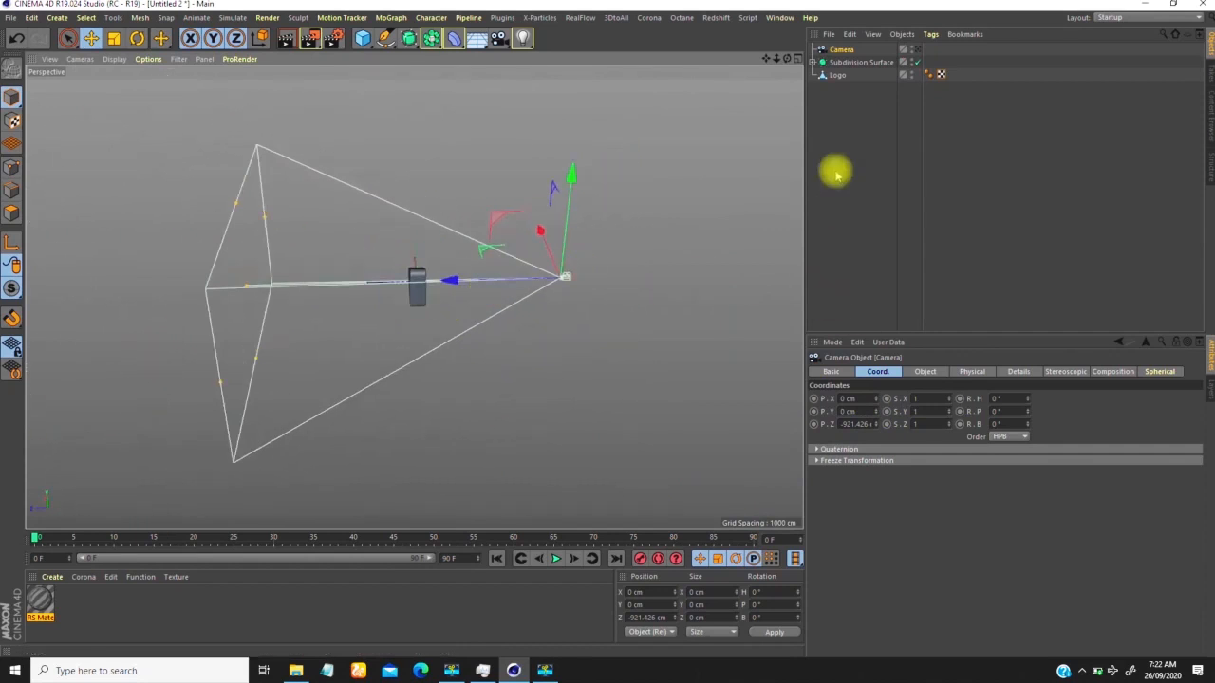
pyautogui.click(916, 49)
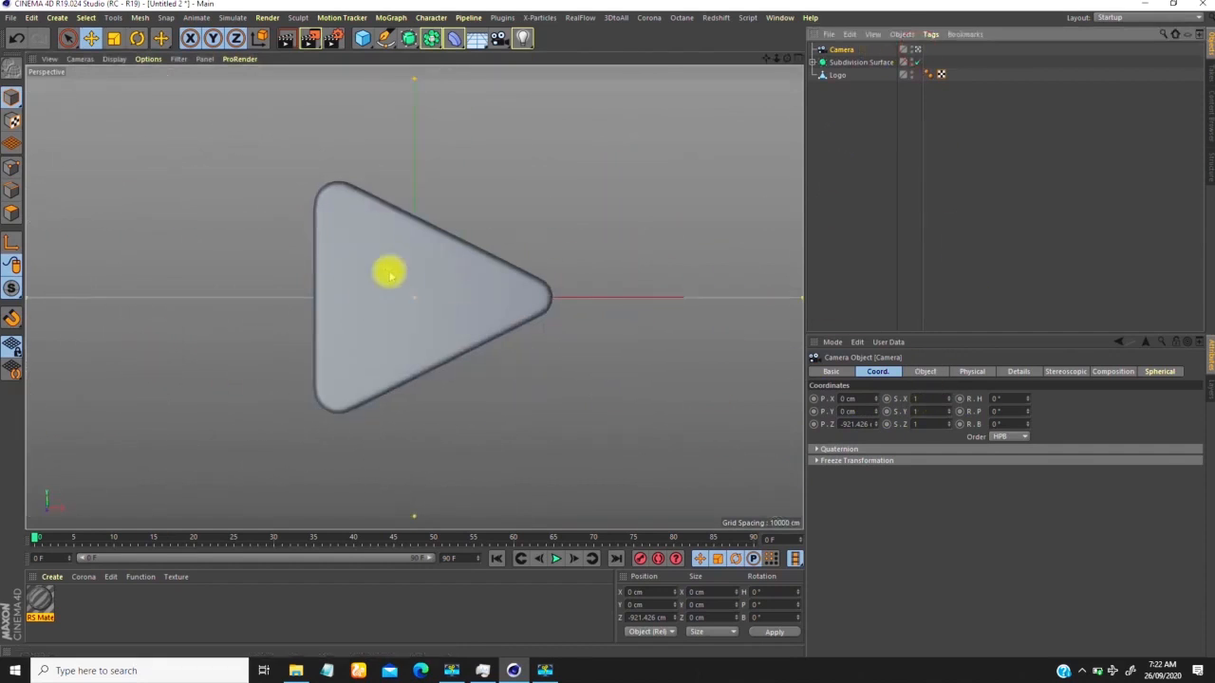
# Step: Set the camera's focal length to 80 mm
pyautogui.click(925, 371)
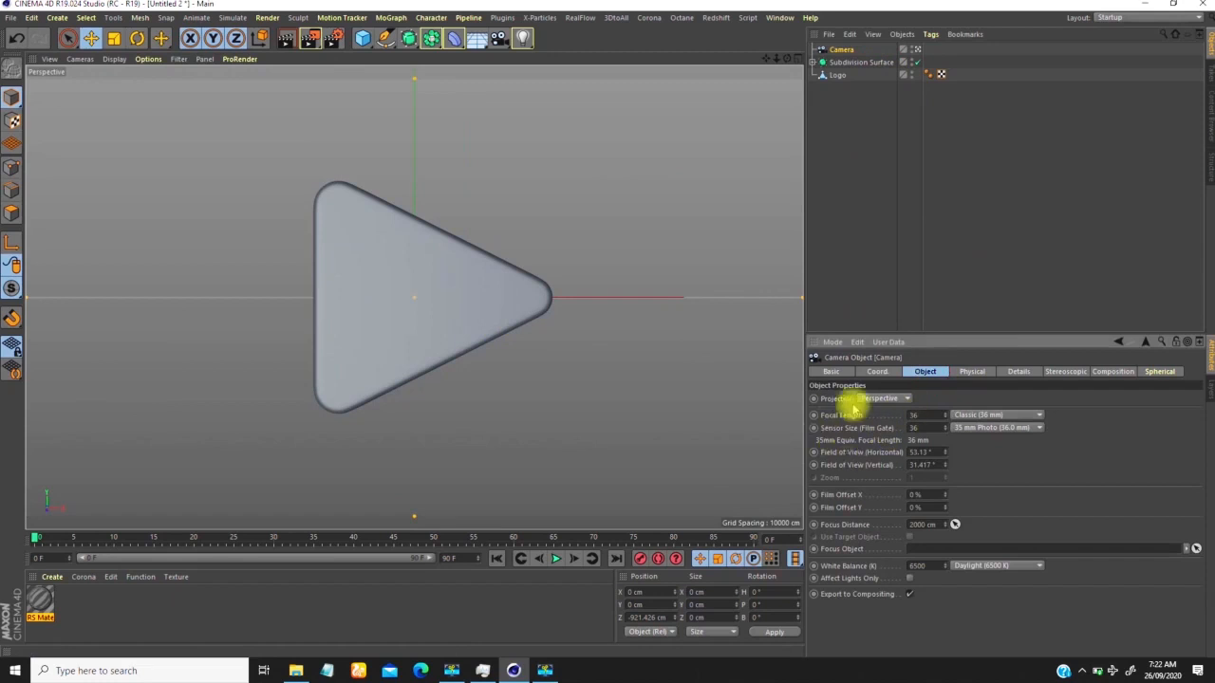
pyautogui.click(991, 415)
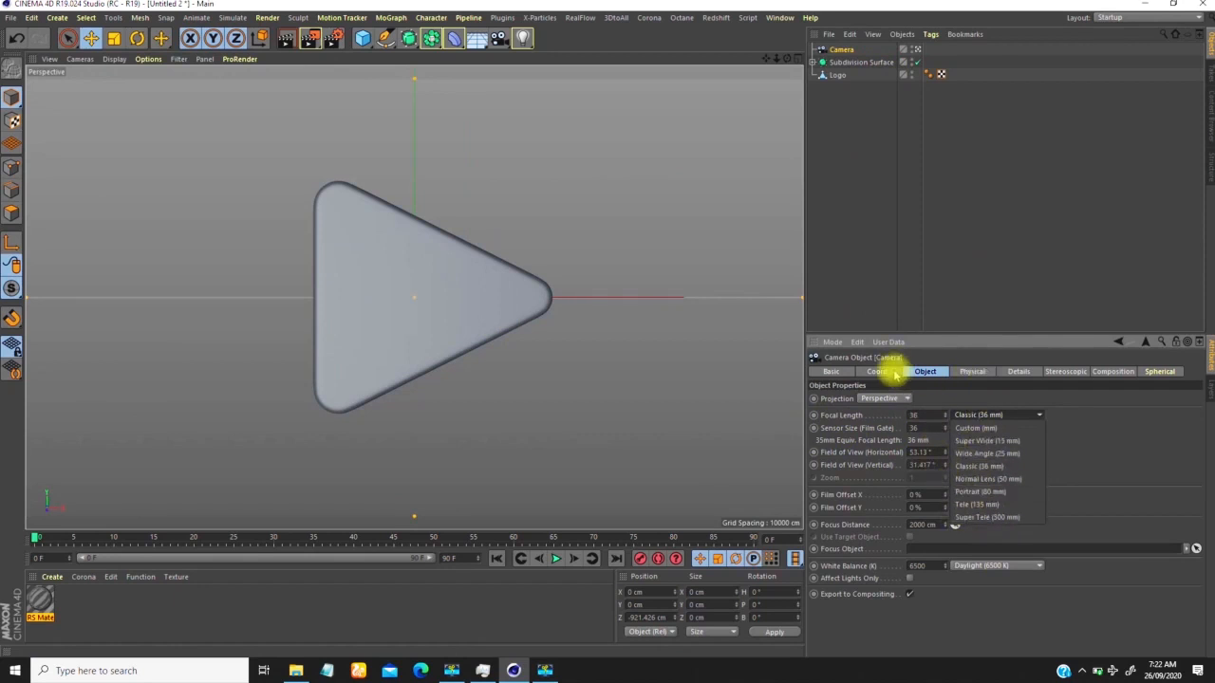
pyautogui.click(925, 417)
pyautogui.write('80')
pyautogui.press('Return')
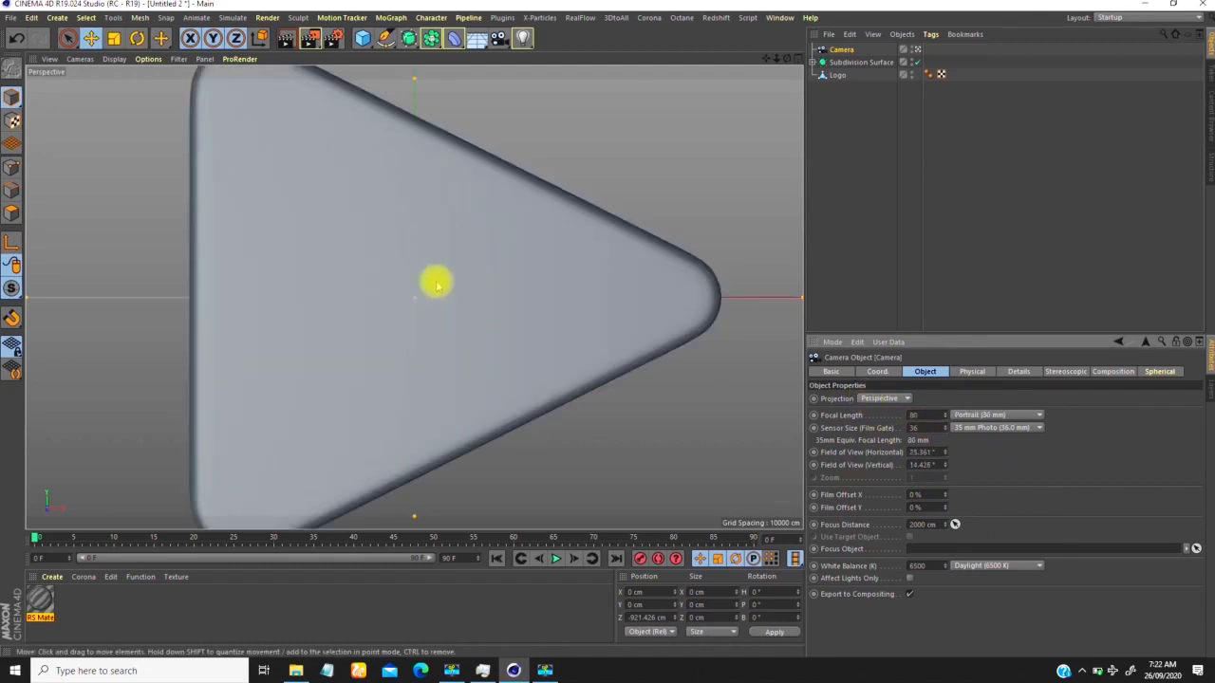
# Step: Move the camera back along Z to about -2055 cm so that the whole triangle fits the frame
pyautogui.click(849, 50)
pyautogui.click(878, 371)
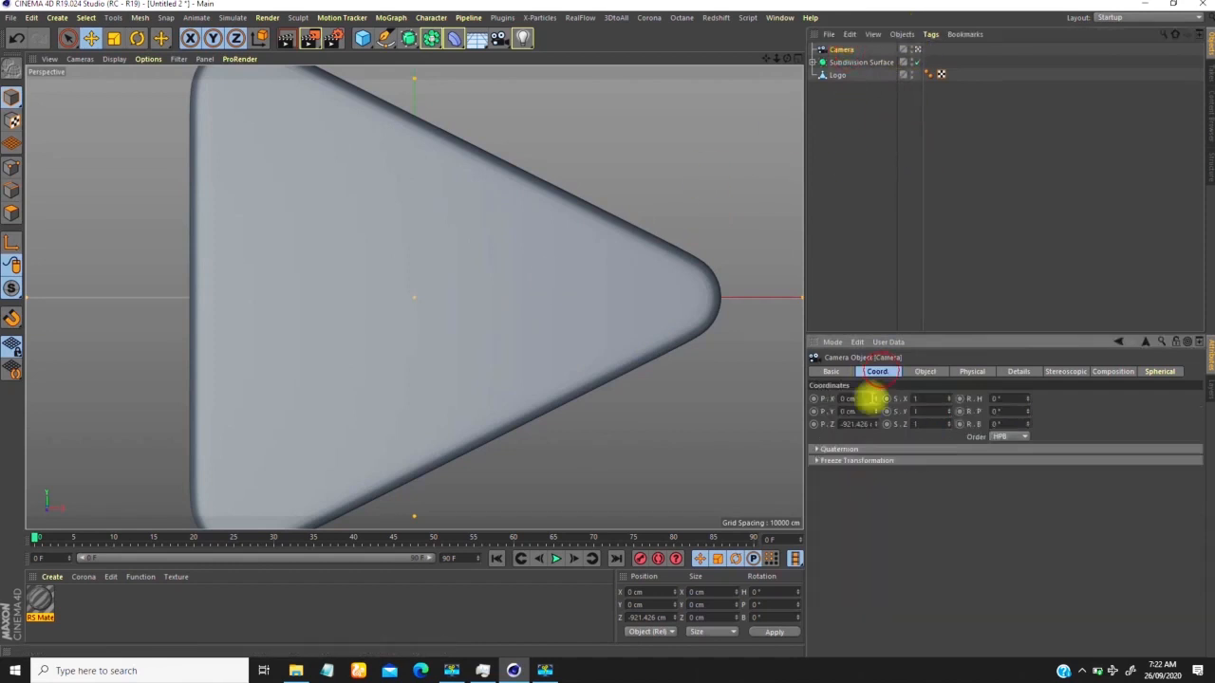
pyautogui.moveTo(877, 430); pyautogui.dragTo(845, 570)
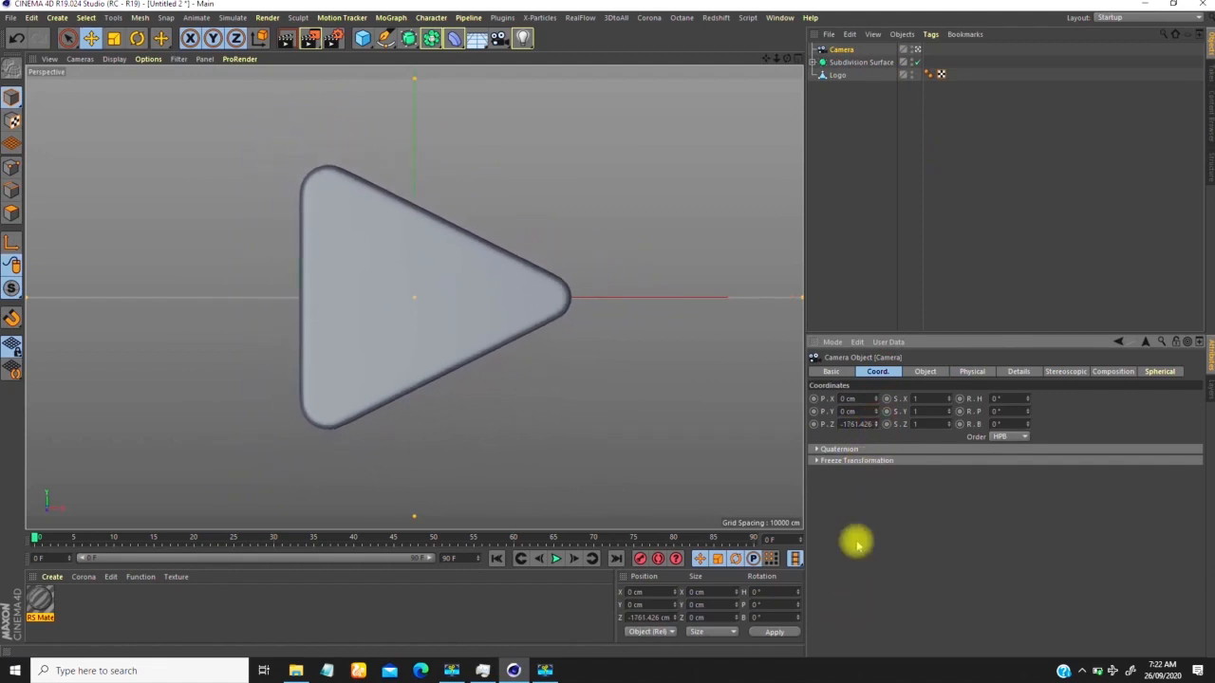
pyautogui.moveTo(874, 424); pyautogui.dragTo(877, 503)
pyautogui.moveTo(877, 429); pyautogui.dragTo(874, 440)
# Step: Leave the camera view and add a null positioned at the camera, with a Z position of about -2055 cm
pyautogui.click(916, 49)
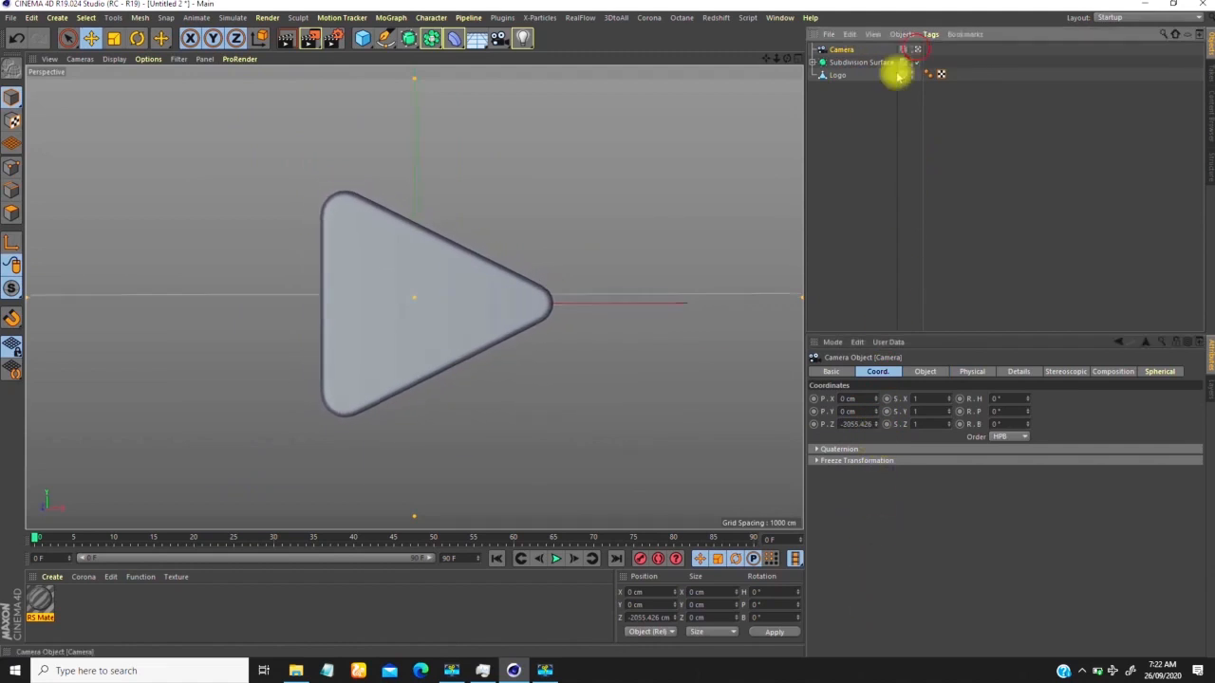
pyautogui.scroll(-4, 483, 267)
pyautogui.keyDown('alt'); pyautogui.moveTo(421, 283); pyautogui.dragTo(436, 249); pyautogui.keyUp('alt')
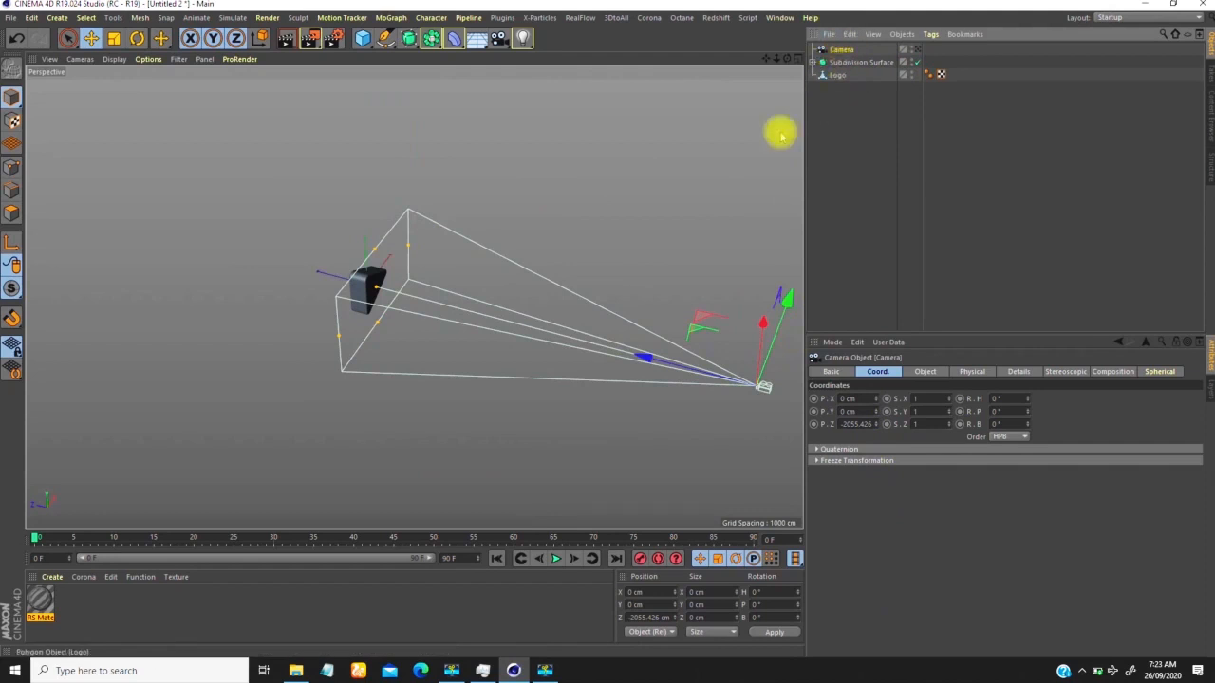
pyautogui.click(362, 44)
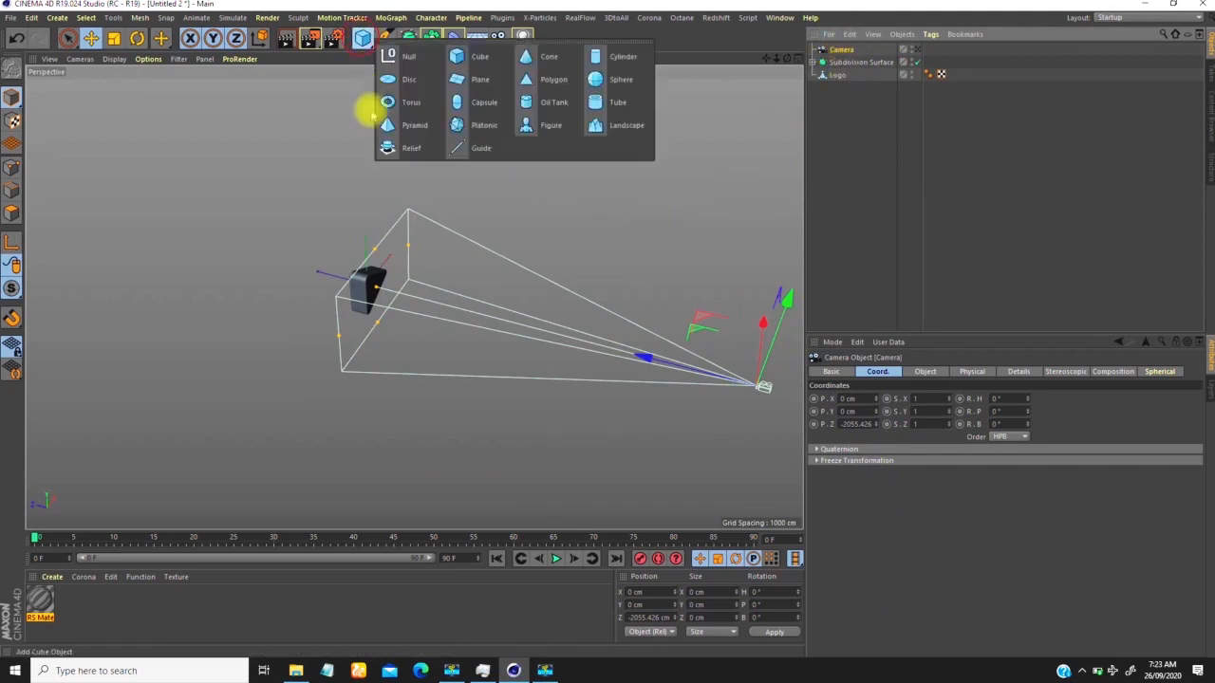
pyautogui.click(402, 66)
pyautogui.keyDown('alt'); pyautogui.moveTo(698, 333); pyautogui.dragTo(535, 285, button='middle'); pyautogui.keyUp('alt')
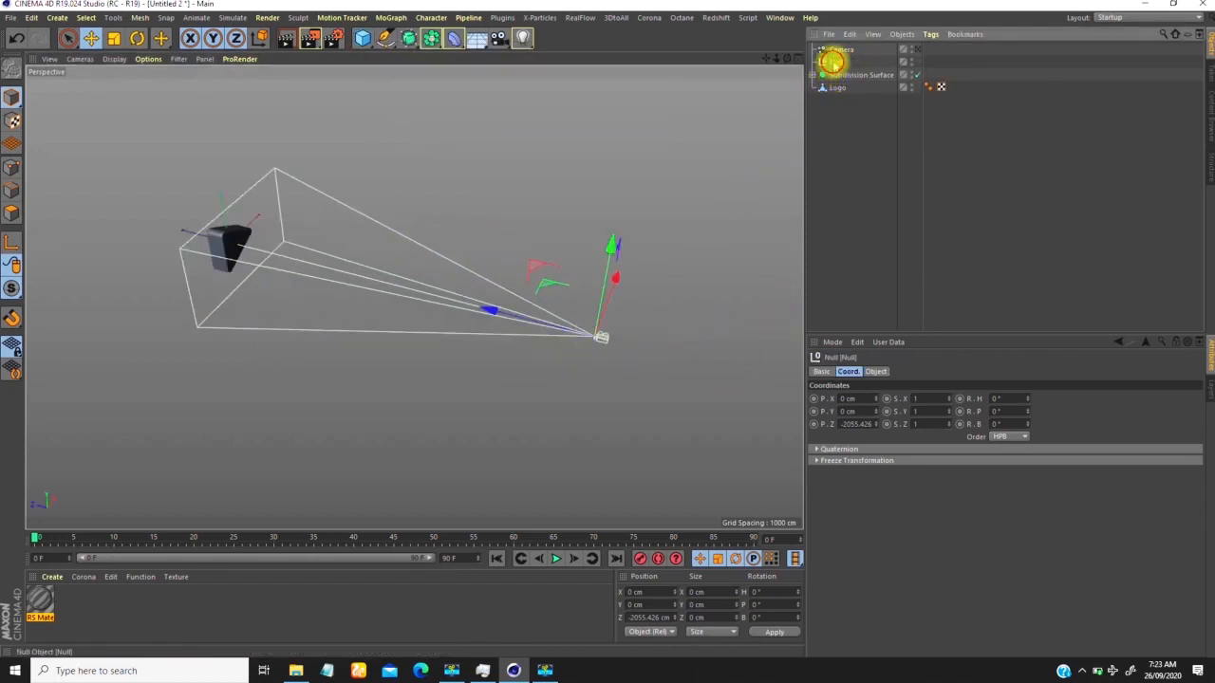
# Step: Add a second null at the scene origin, in the centre of the triangle model
pyautogui.keyDown('alt'); pyautogui.moveTo(347, 274); pyautogui.dragTo(388, 263, button='middle'); pyautogui.keyUp('alt')
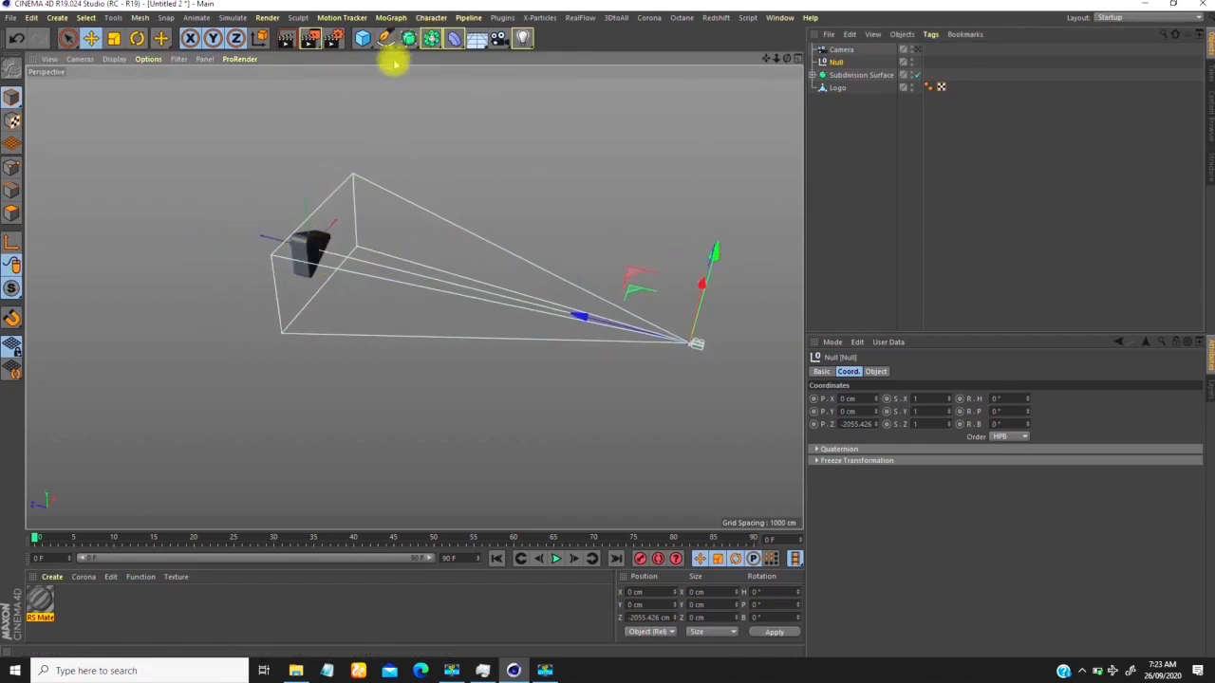
pyautogui.moveTo(365, 36); pyautogui.dragTo(393, 54)
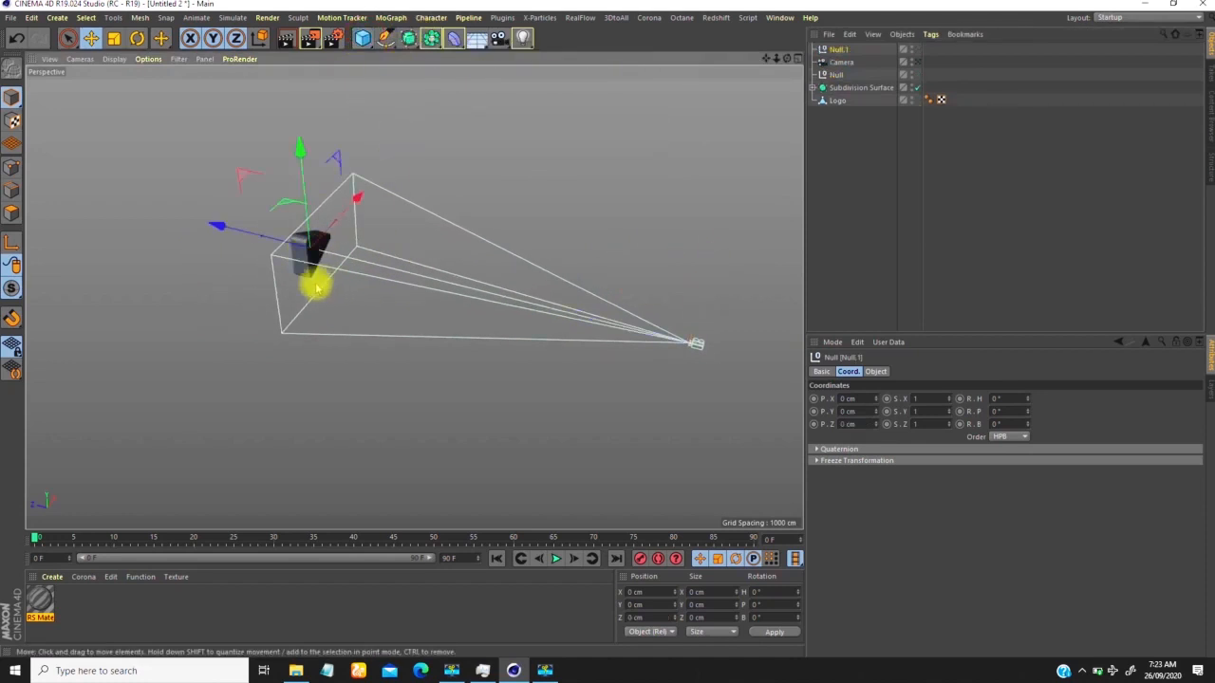
pyautogui.keyDown('alt'); pyautogui.moveTo(386, 268); pyautogui.dragTo(475, 211); pyautogui.keyUp('alt')
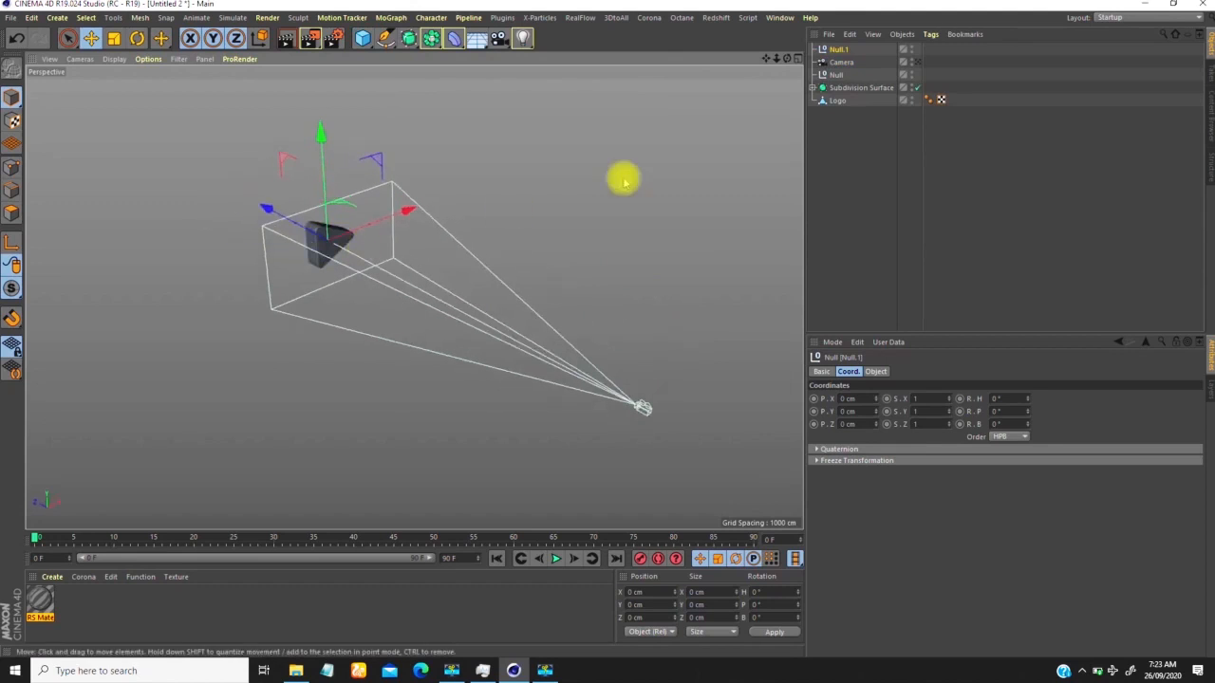
# Step: Move the null located at the camera directly above the Camera object in the object list, below the origin null
pyautogui.moveTo(833, 75); pyautogui.dragTo(834, 53)
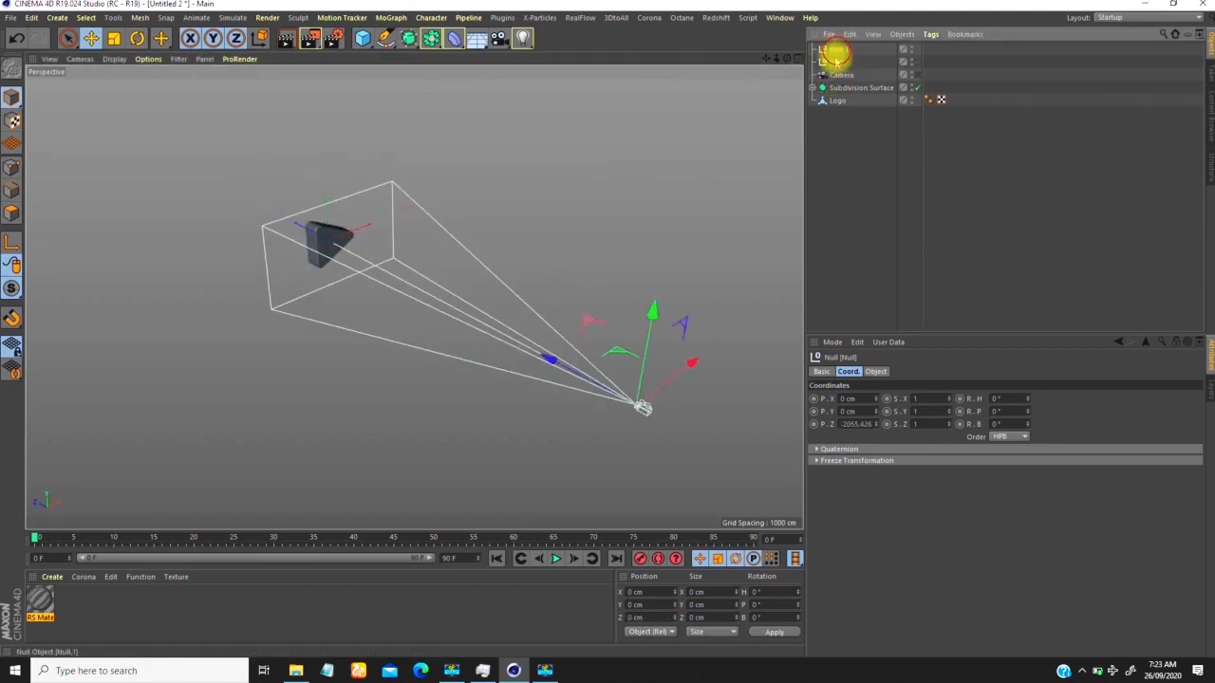
pyautogui.click(836, 64)
pyautogui.click(835, 51)
pyautogui.click(836, 63)
pyautogui.click(835, 51)
pyautogui.click(836, 64)
pyautogui.click(835, 51)
pyautogui.click(836, 64)
pyautogui.click(835, 51)
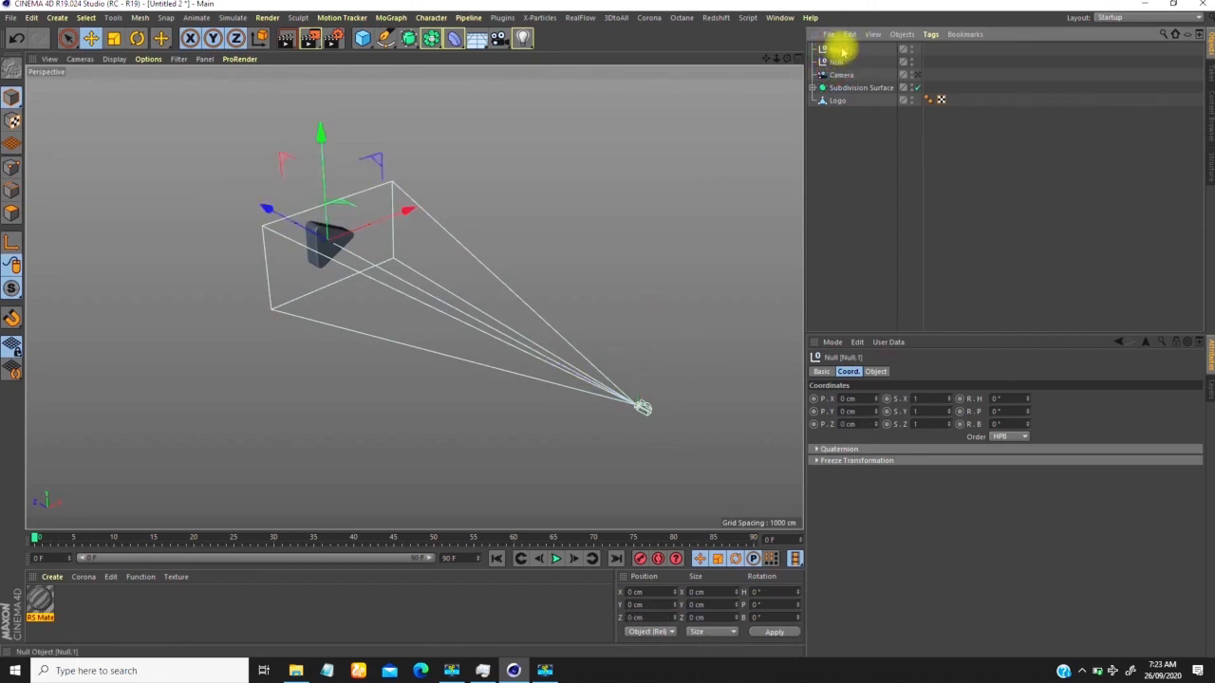
# Step: Rename the null at the scene origin as "Rotate control"
pyautogui.doubleClick(834, 51)
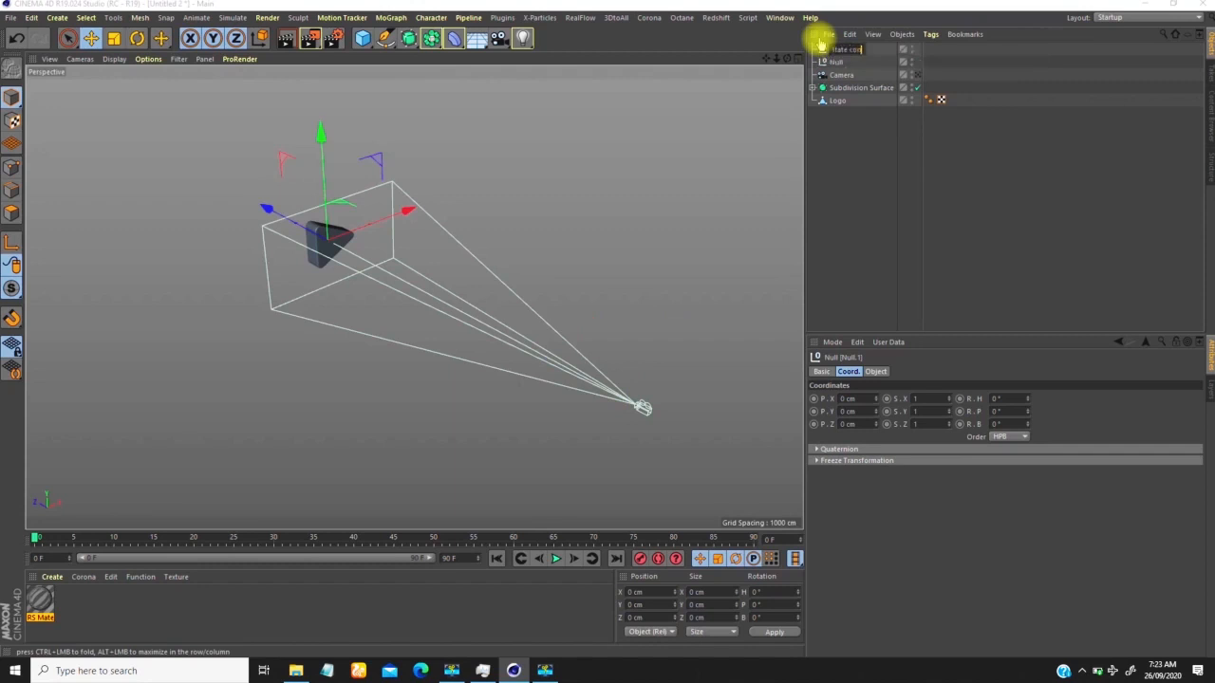
pyautogui.press('Return')
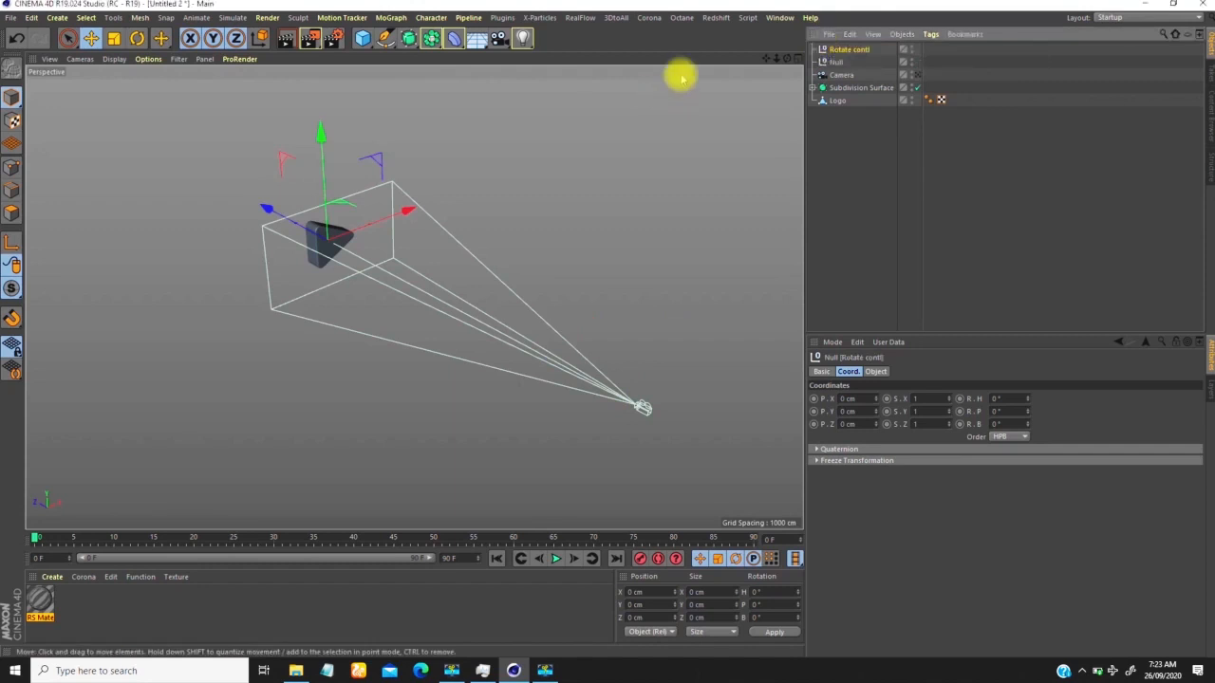
pyautogui.doubleClick(860, 50)
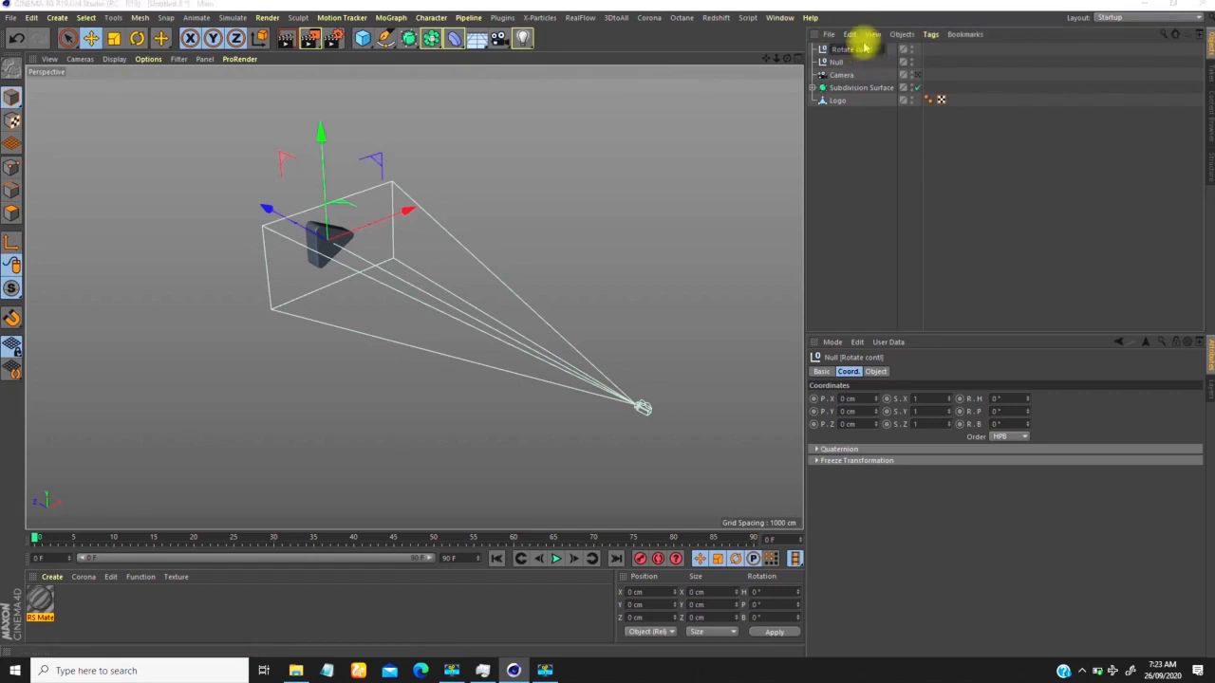
pyautogui.press('Return')
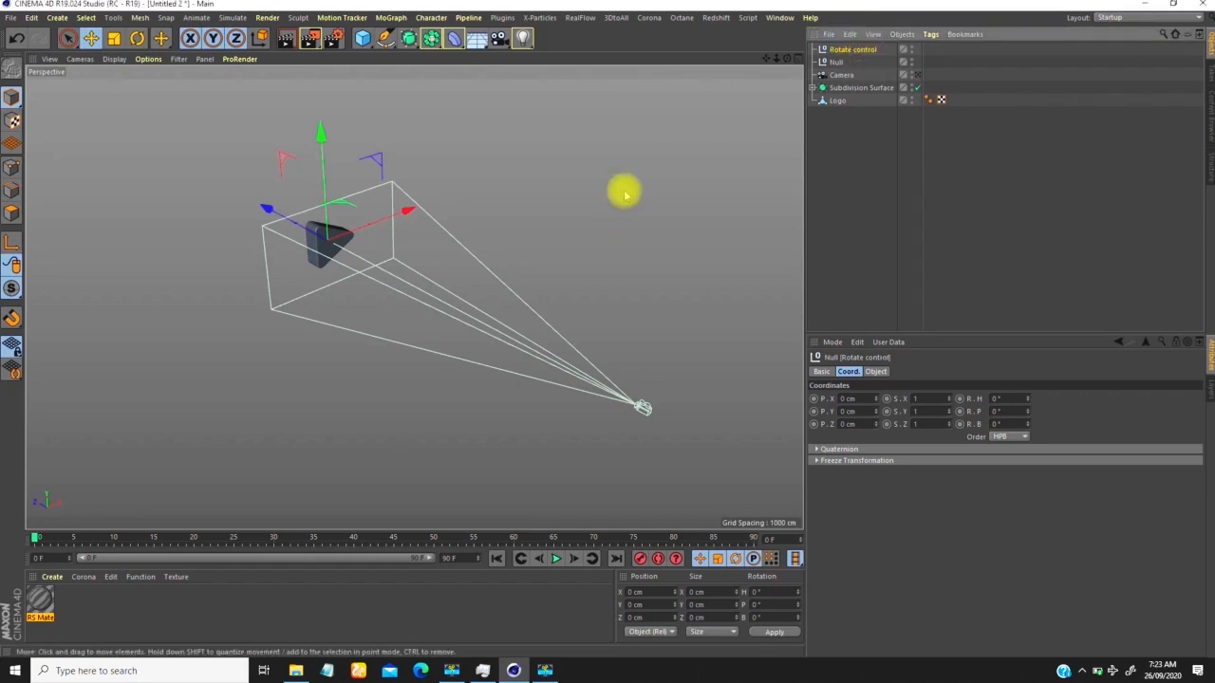
# Step: Rename the null located at the camera as "Movement control"
pyautogui.click(833, 61)
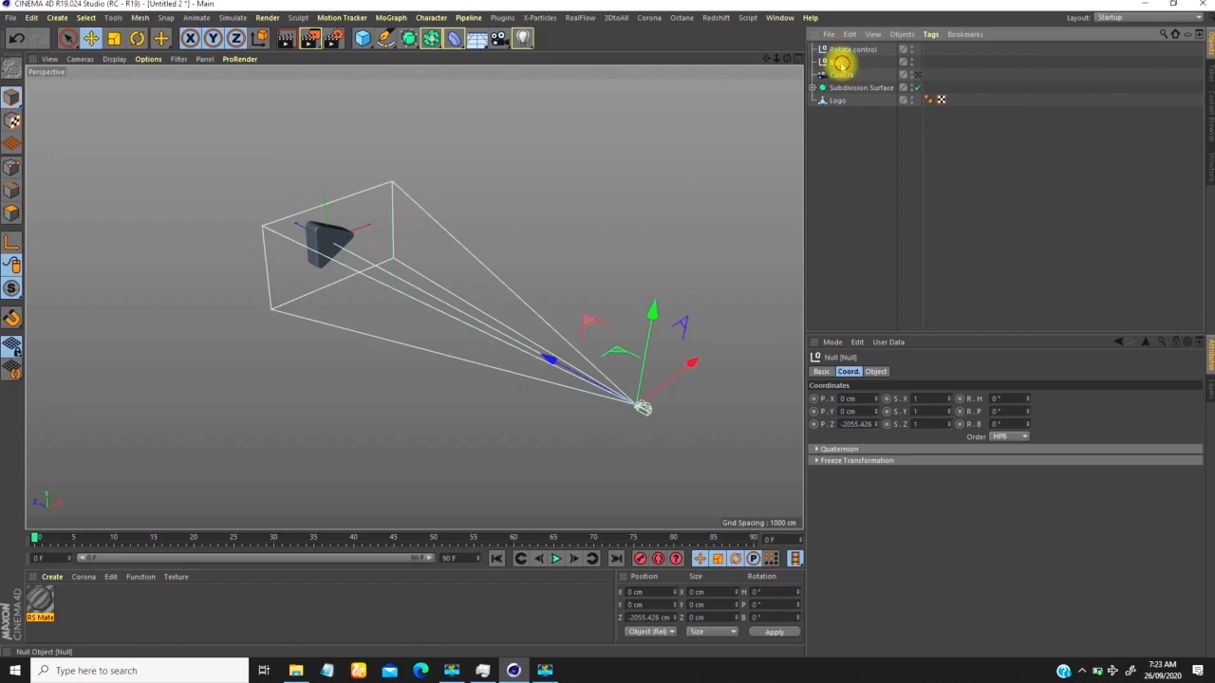
pyautogui.doubleClick(841, 63)
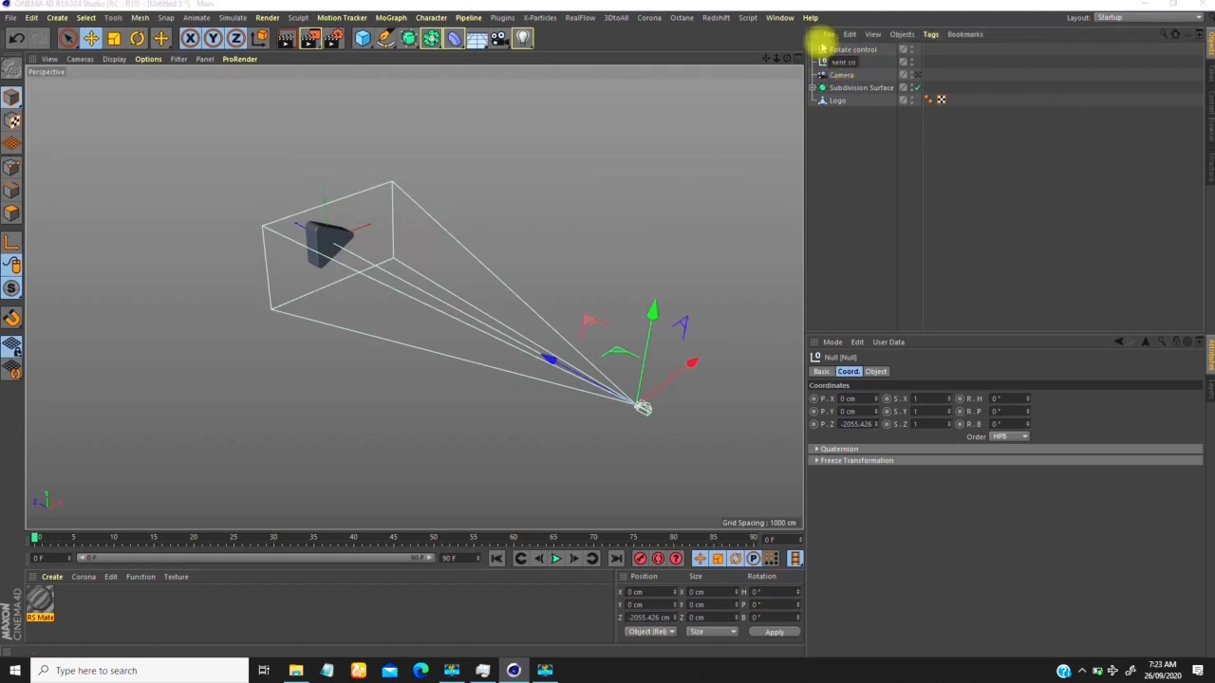
pyautogui.write('Movement control')
pyautogui.press('Return')
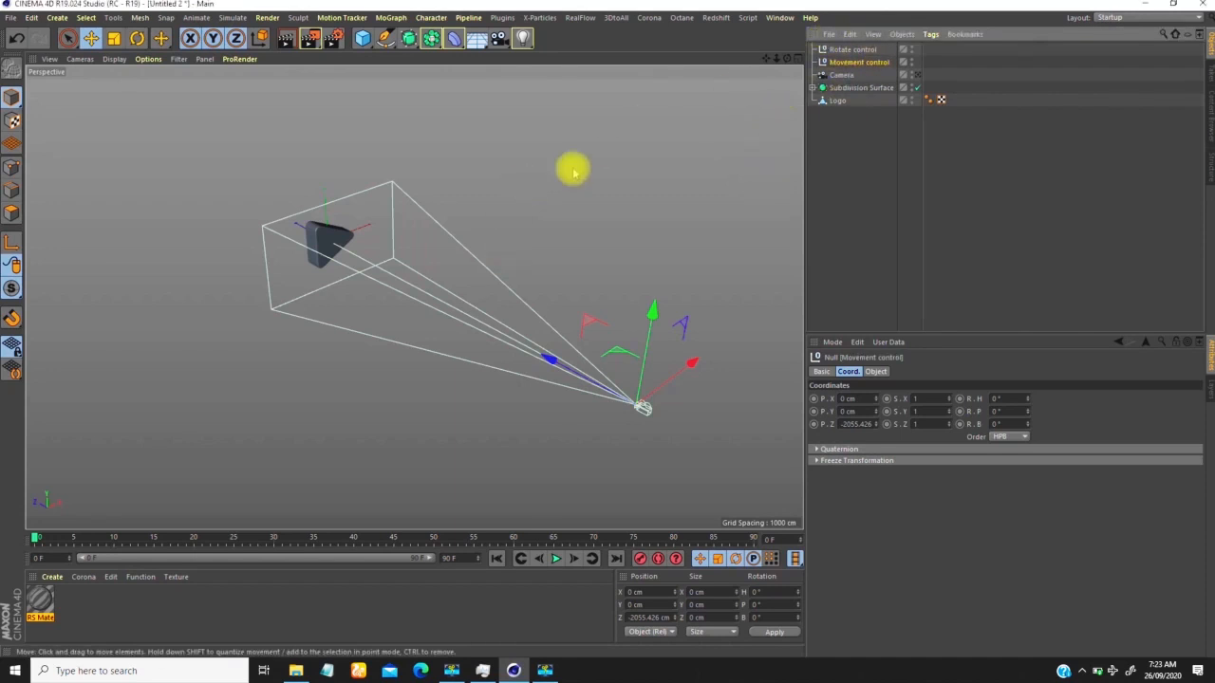
# Step: Make the Camera a child of the Movement control null
pyautogui.keyDown('alt'); pyautogui.moveTo(390, 231); pyautogui.dragTo(423, 242); pyautogui.keyUp('alt')
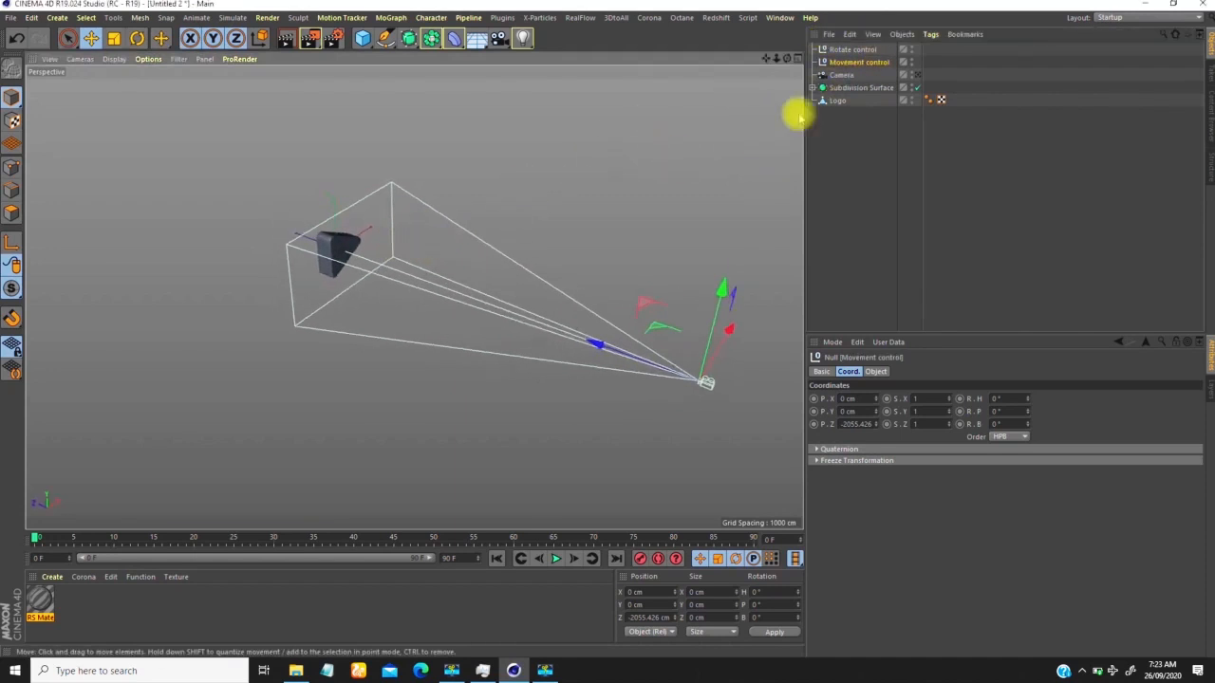
pyautogui.click(841, 76)
pyautogui.moveTo(854, 64)
pyautogui.mouseDown()
pyautogui.moveTo(843, 95)
pyautogui.moveTo(850, 63)
pyautogui.mouseUp()
pyautogui.keyDown('alt'); pyautogui.moveTo(536, 311); pyautogui.dragTo(479, 314, button='middle'); pyautogui.keyUp('alt')
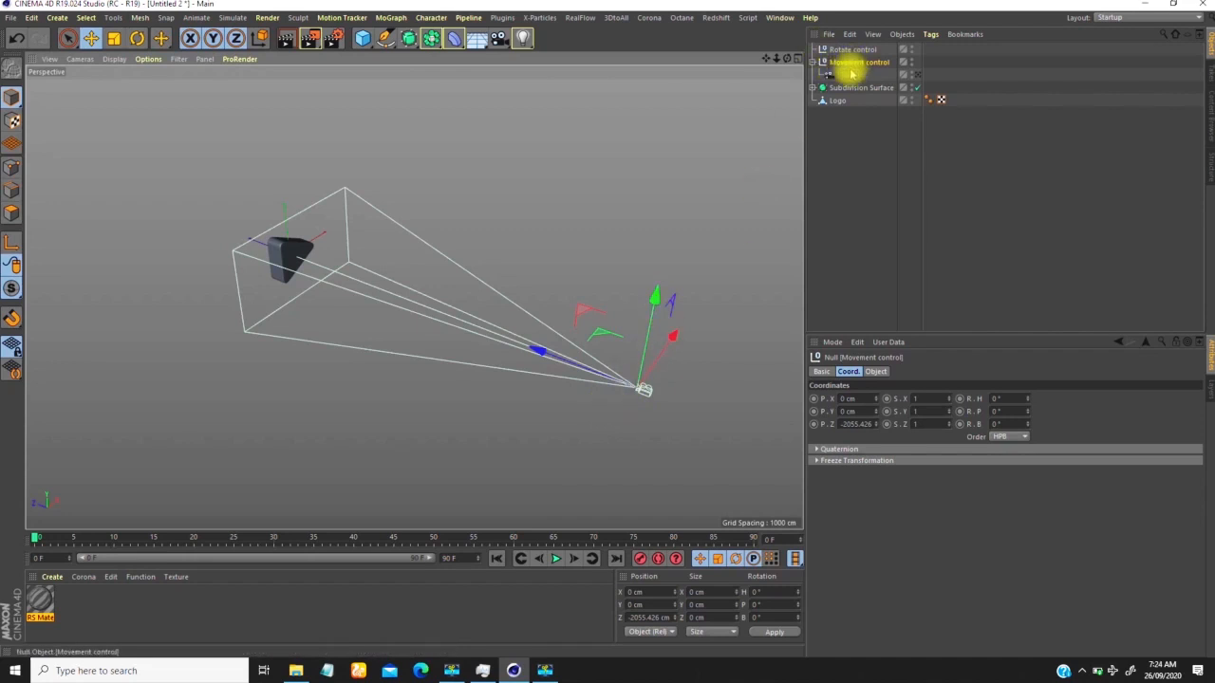
# Step: Make the Movement control null, with its camera, a child of the Rotate control null
pyautogui.moveTo(849, 64); pyautogui.dragTo(857, 57)
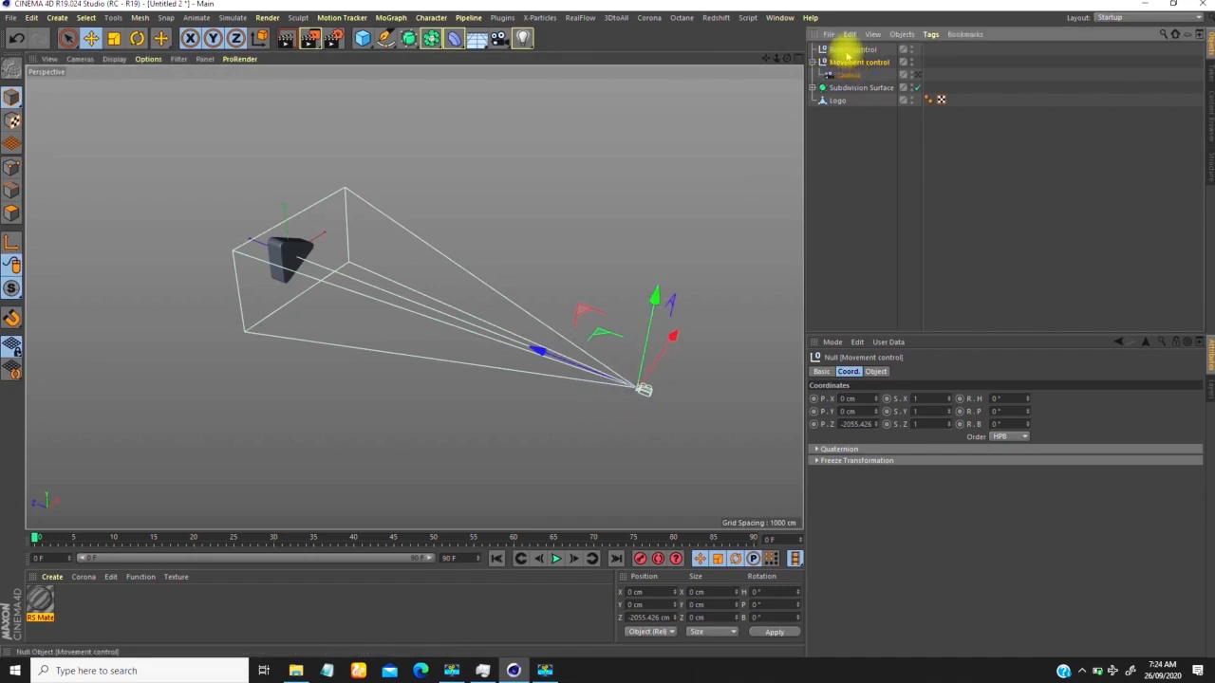
pyautogui.click(843, 49)
pyautogui.keyDown('alt'); pyautogui.moveTo(280, 272); pyautogui.dragTo(378, 228); pyautogui.keyUp('alt')
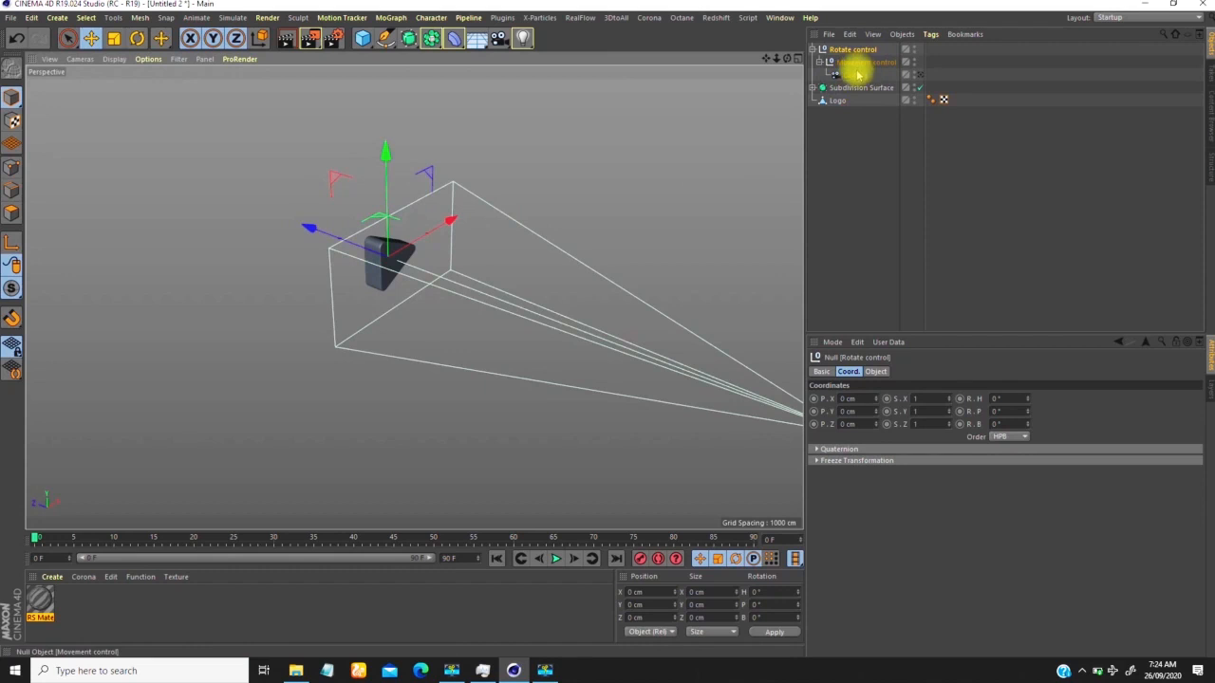
pyautogui.moveTo(360, 228)
pyautogui.keyDown('alt'); pyautogui.mouseDown()
pyautogui.moveTo(352, 271)
pyautogui.moveTo(359, 252)
pyautogui.mouseUp(); pyautogui.keyUp('alt')
pyautogui.keyDown('alt'); pyautogui.moveTo(360, 252); pyautogui.dragTo(388, 201, button='right'); pyautogui.keyUp('alt')
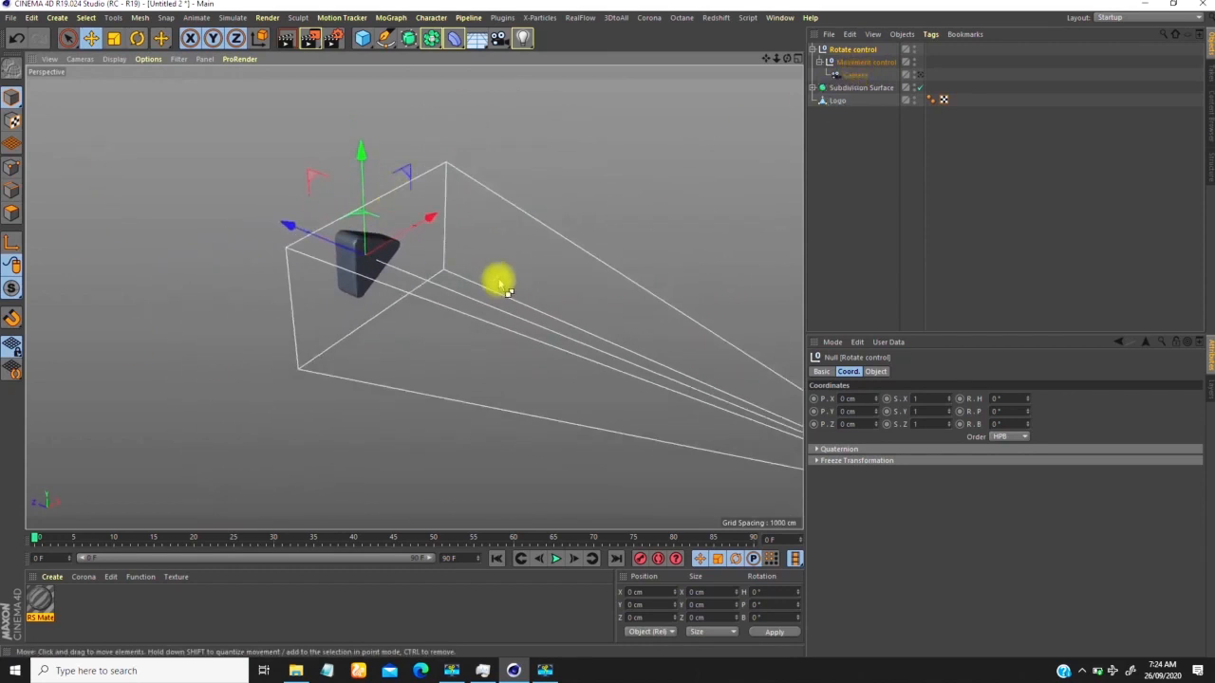
# Step: Set the project frame rate to 24 FPS in the project settings
pyautogui.hotkey('ctrl', 'd')
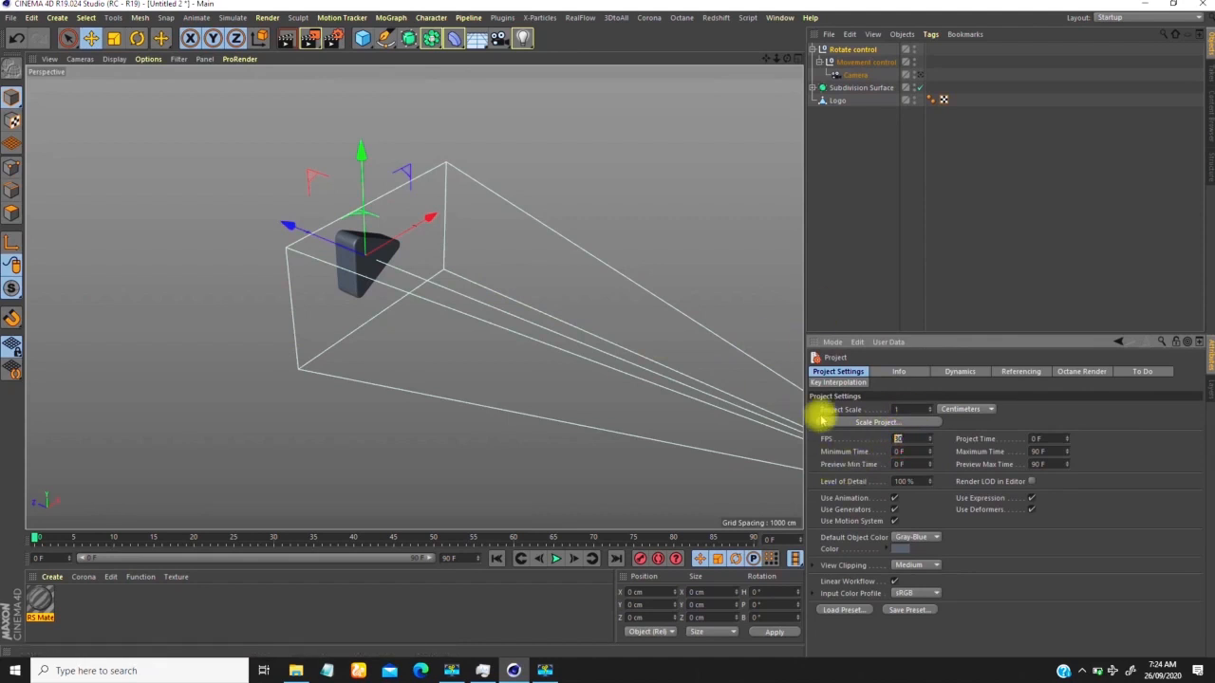
pyautogui.click(1001, 228)
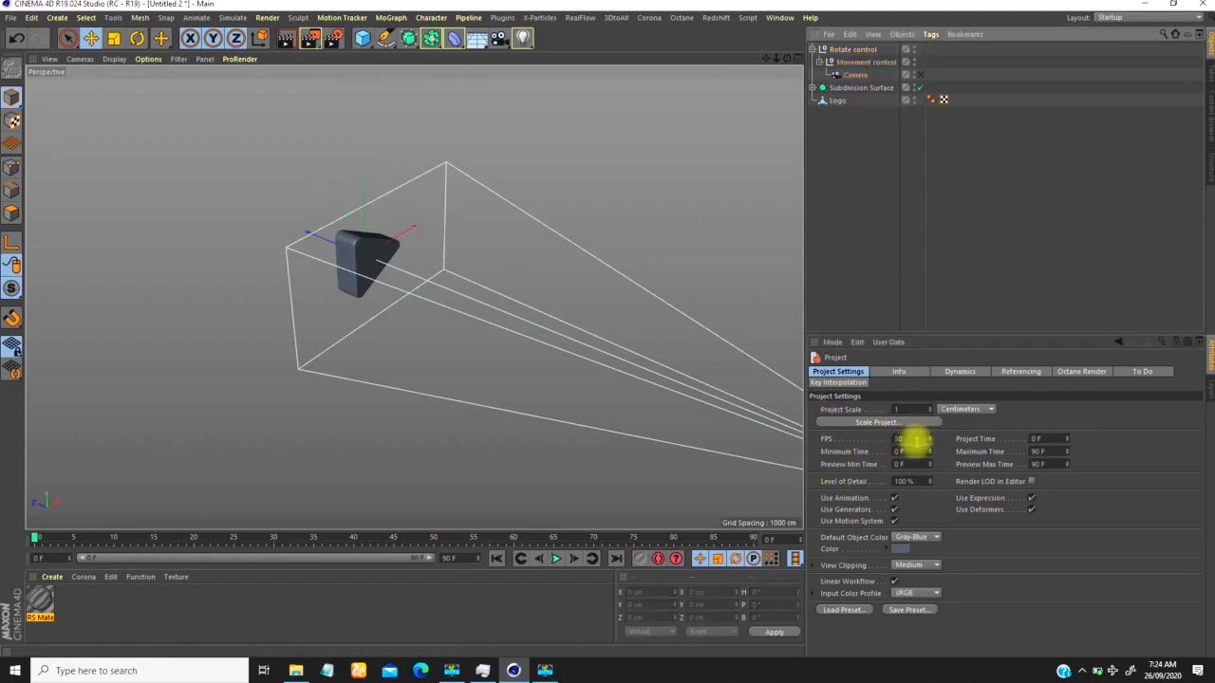
pyautogui.keyDown('alt'); pyautogui.moveTo(432, 283); pyautogui.dragTo(351, 282); pyautogui.keyUp('alt')
pyautogui.scroll(1, 339, 297)
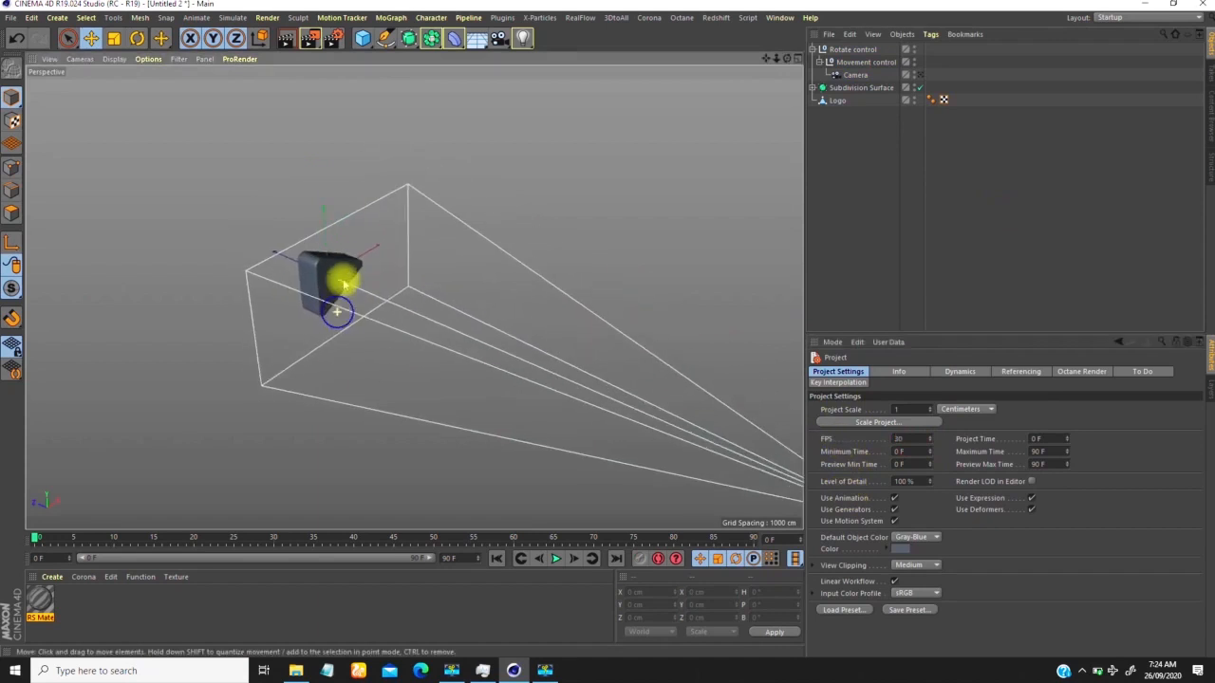
pyautogui.moveTo(911, 440); pyautogui.dragTo(804, 453)
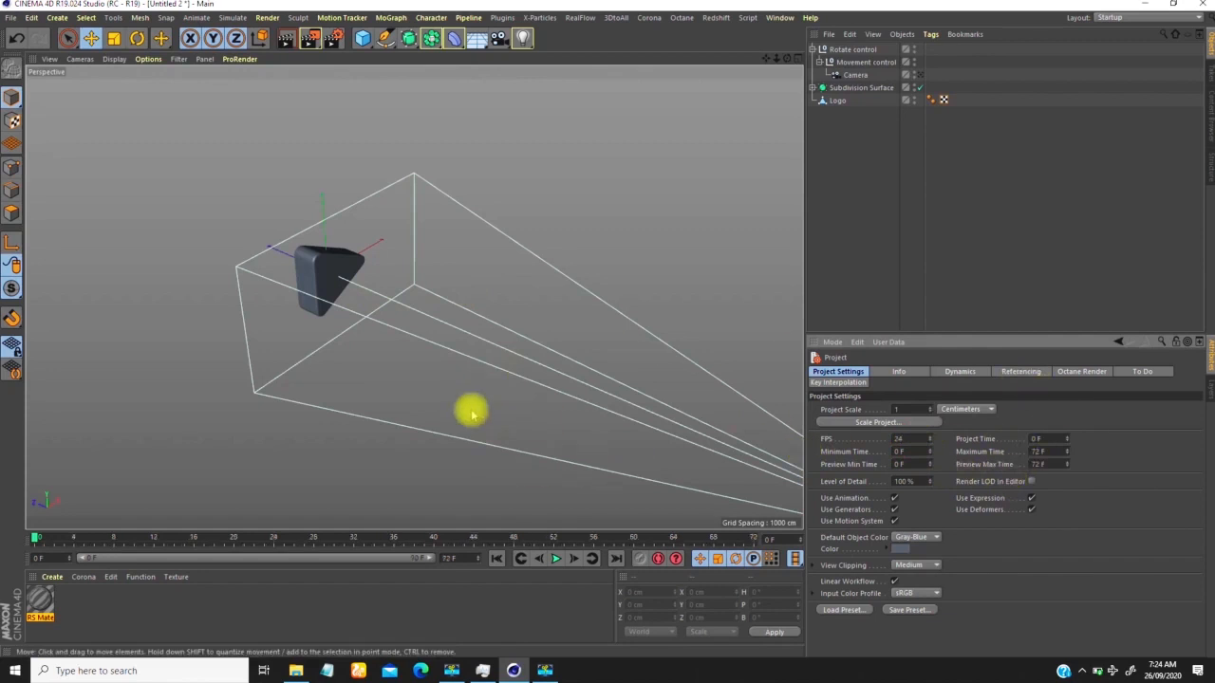
# Step: Set the animation's end to frame 96 and extend the preview range to the full length
pyautogui.moveTo(35, 539); pyautogui.dragTo(144, 558)
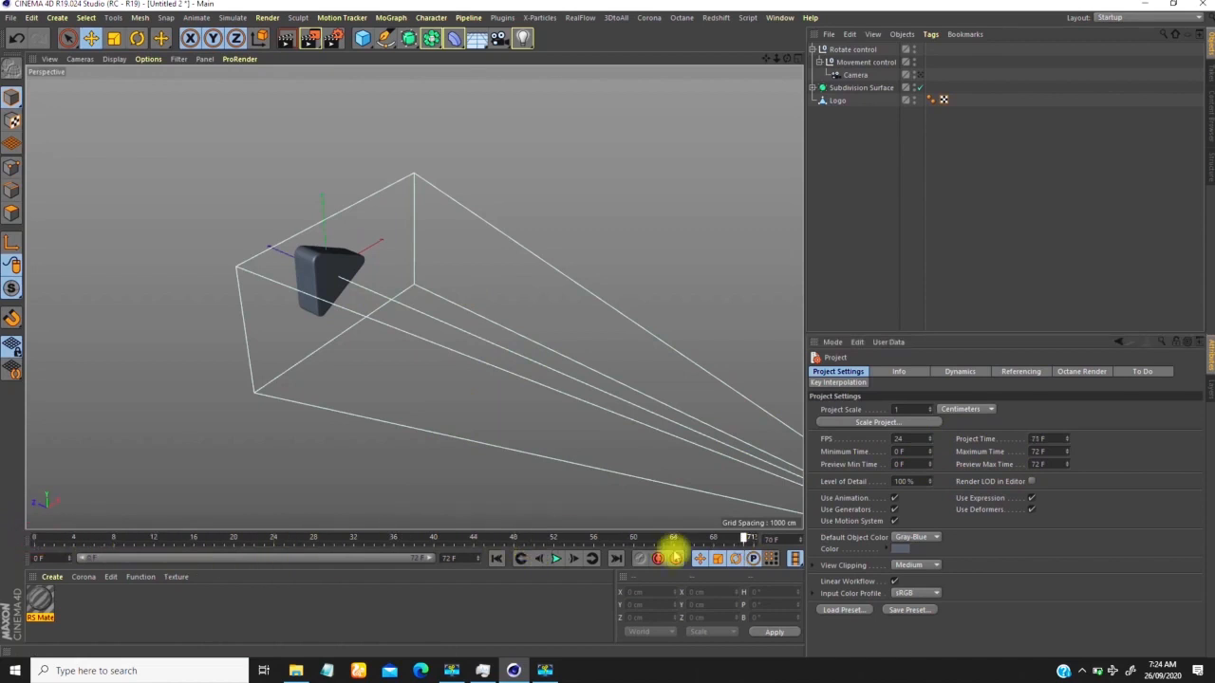
pyautogui.click(44, 538)
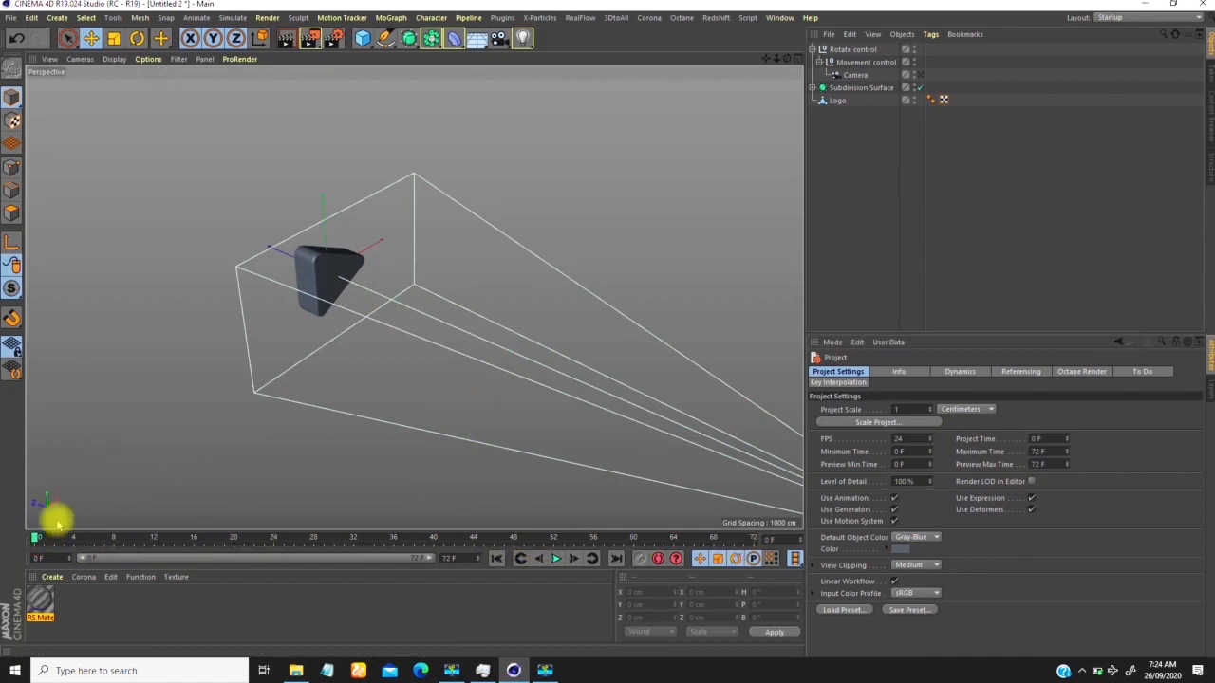
pyautogui.scroll(-5, 392, 330)
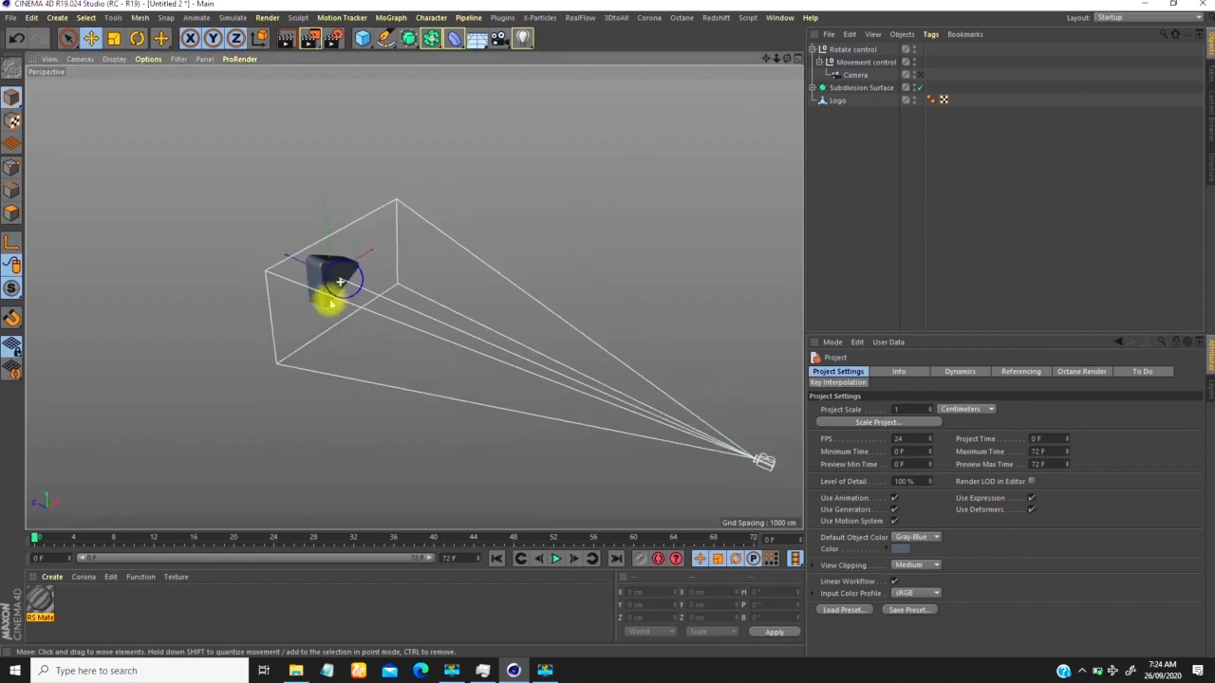
pyautogui.click(464, 558)
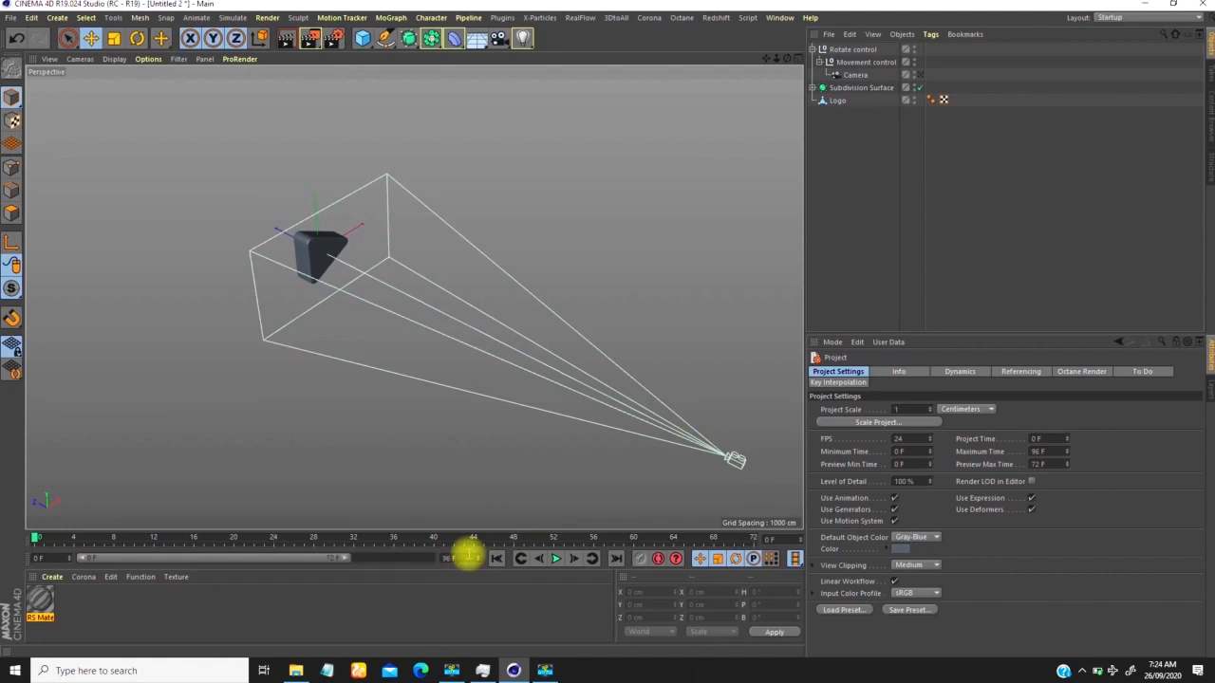
pyautogui.moveTo(348, 558); pyautogui.dragTo(465, 566)
# Step: Keyframe the Movement control null's Z position of about -2055 cm at the last frame, 96
pyautogui.keyDown('alt'); pyautogui.moveTo(418, 266); pyautogui.dragTo(355, 274, button='right'); pyautogui.keyUp('alt')
pyautogui.keyDown('alt'); pyautogui.moveTo(334, 260); pyautogui.dragTo(347, 217); pyautogui.keyUp('alt')
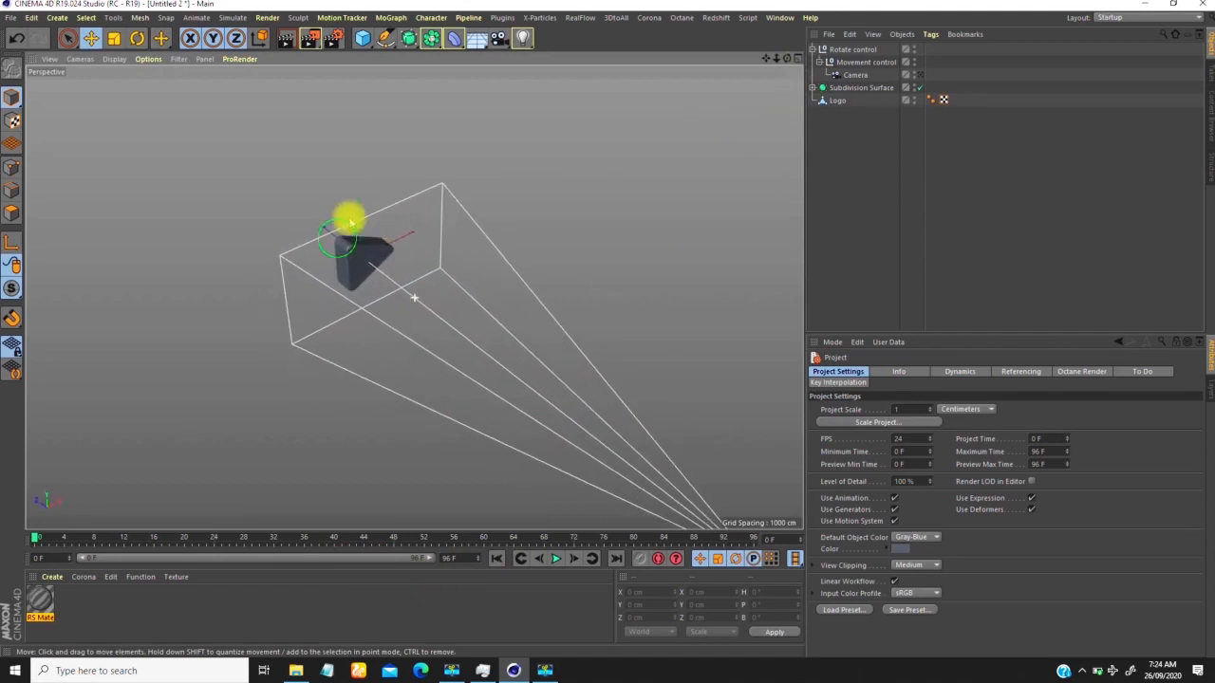
pyautogui.keyDown('alt'); pyautogui.moveTo(348, 249); pyautogui.dragTo(342, 218, button='middle'); pyautogui.keyUp('alt')
pyautogui.click(845, 63)
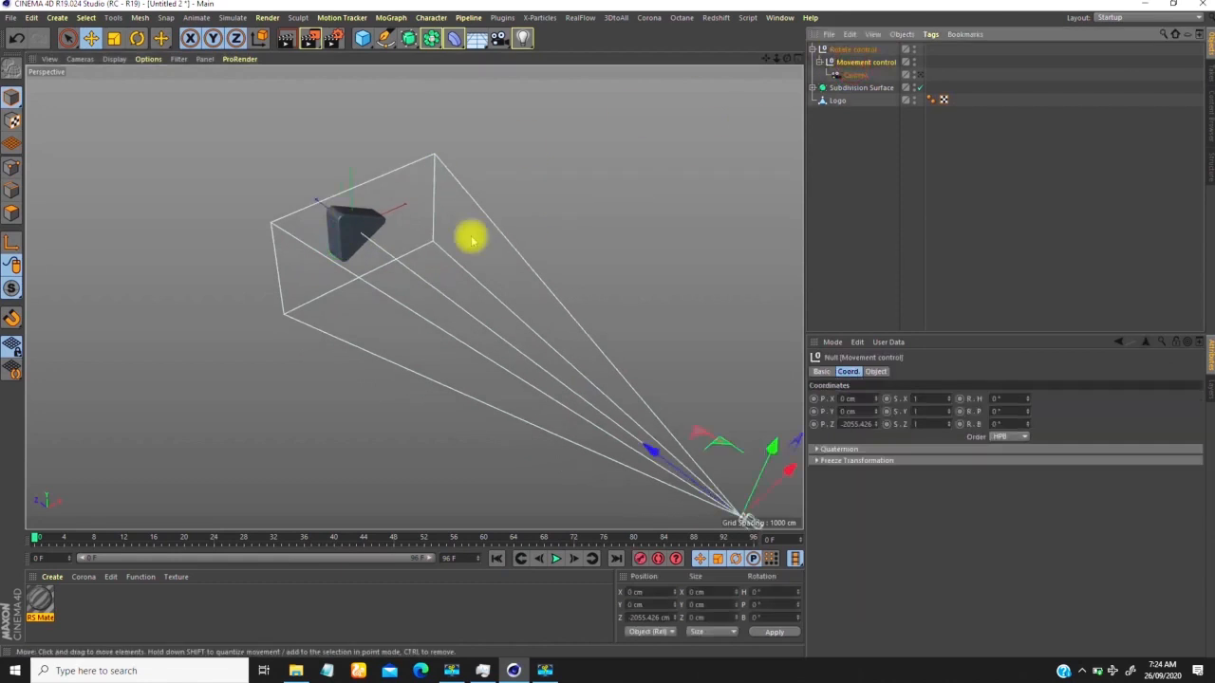
pyautogui.keyDown('alt'); pyautogui.moveTo(326, 233); pyautogui.dragTo(311, 234, button='right'); pyautogui.keyUp('alt')
pyautogui.keyDown('alt'); pyautogui.moveTo(311, 233); pyautogui.dragTo(401, 250); pyautogui.keyUp('alt')
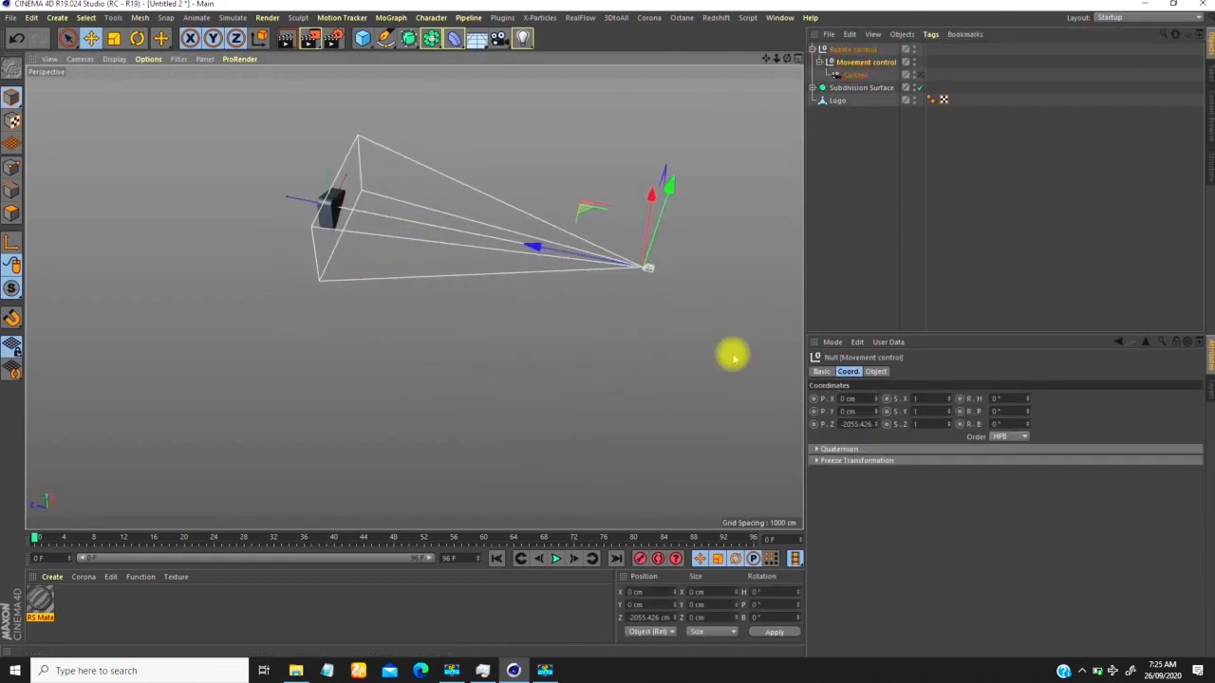
pyautogui.click(614, 558)
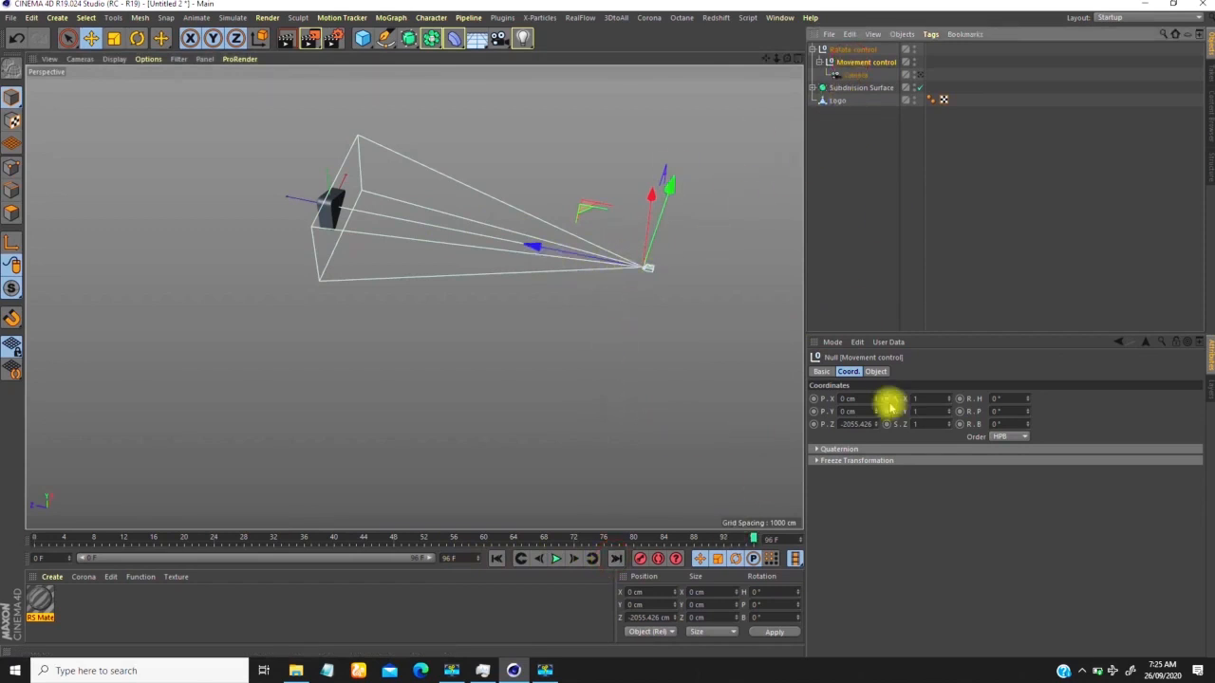
pyautogui.click(812, 424)
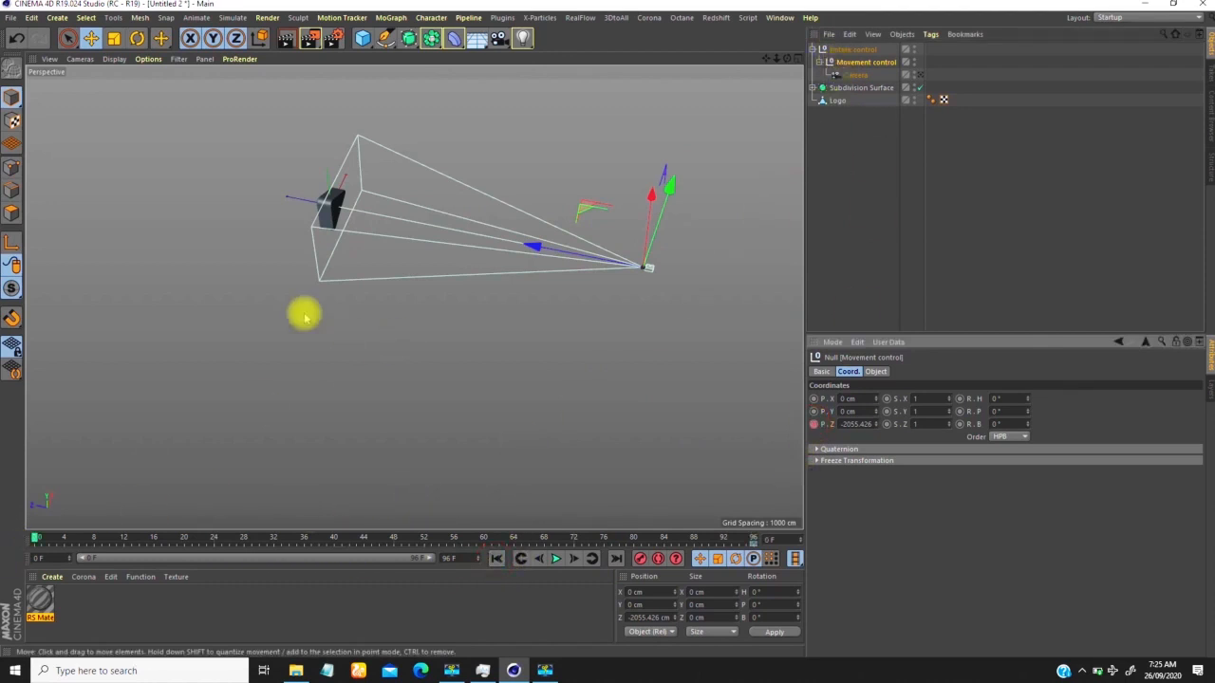
# Step: At frame 0, move the Movement control null along Z to about -86 cm, close to the logo, and keyframe its Z position
pyautogui.scroll(3, 308, 219)
pyautogui.scroll(2, 376, 145)
pyautogui.scroll(-2, 507, 302)
pyautogui.keyDown('alt'); pyautogui.moveTo(510, 288); pyautogui.dragTo(408, 275, button='middle'); pyautogui.keyUp('alt')
pyautogui.keyDown('alt'); pyautogui.moveTo(726, 230); pyautogui.dragTo(378, 245, button='middle'); pyautogui.keyUp('alt')
pyautogui.moveTo(721, 293); pyautogui.dragTo(398, 227)
pyautogui.keyDown('alt'); pyautogui.moveTo(398, 228); pyautogui.dragTo(500, 168, button='right'); pyautogui.keyUp('alt')
pyautogui.moveTo(366, 202); pyautogui.dragTo(374, 205)
pyautogui.click(813, 426)
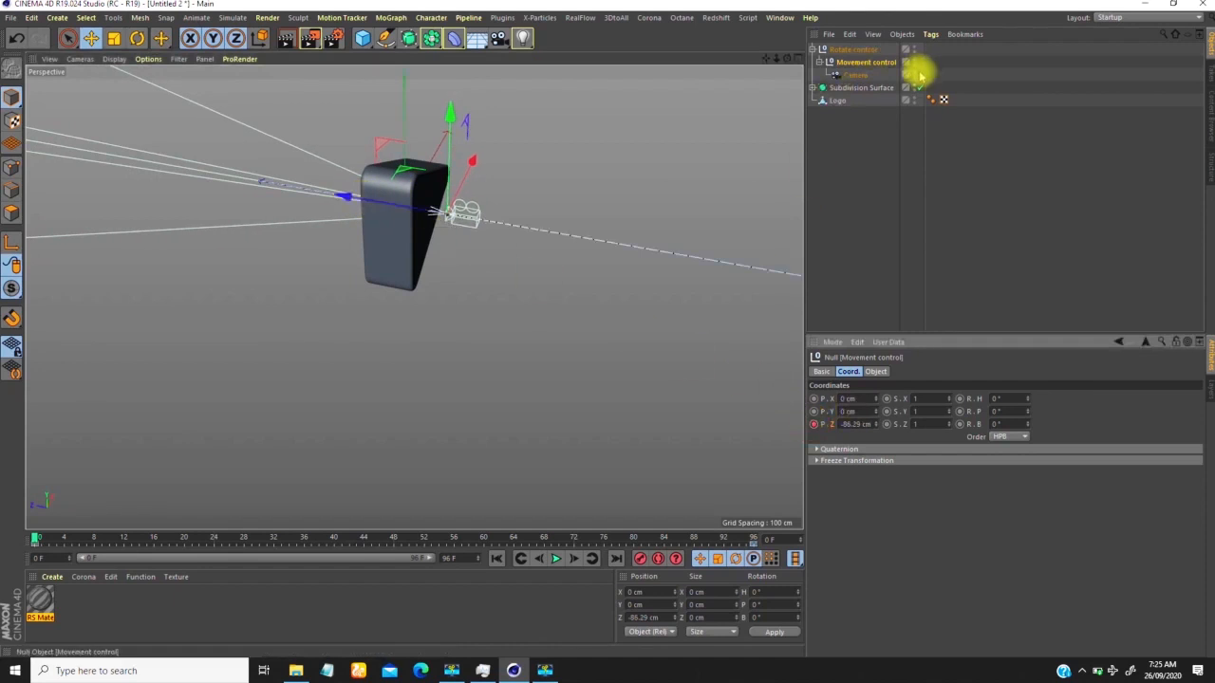
# Step: Play the camera movement and check it from outside and through the camera, leaving the camera view at the end
pyautogui.keyDown('alt'); pyautogui.moveTo(378, 282); pyautogui.dragTo(485, 392, button='right'); pyautogui.keyUp('alt')
pyautogui.click(555, 558)
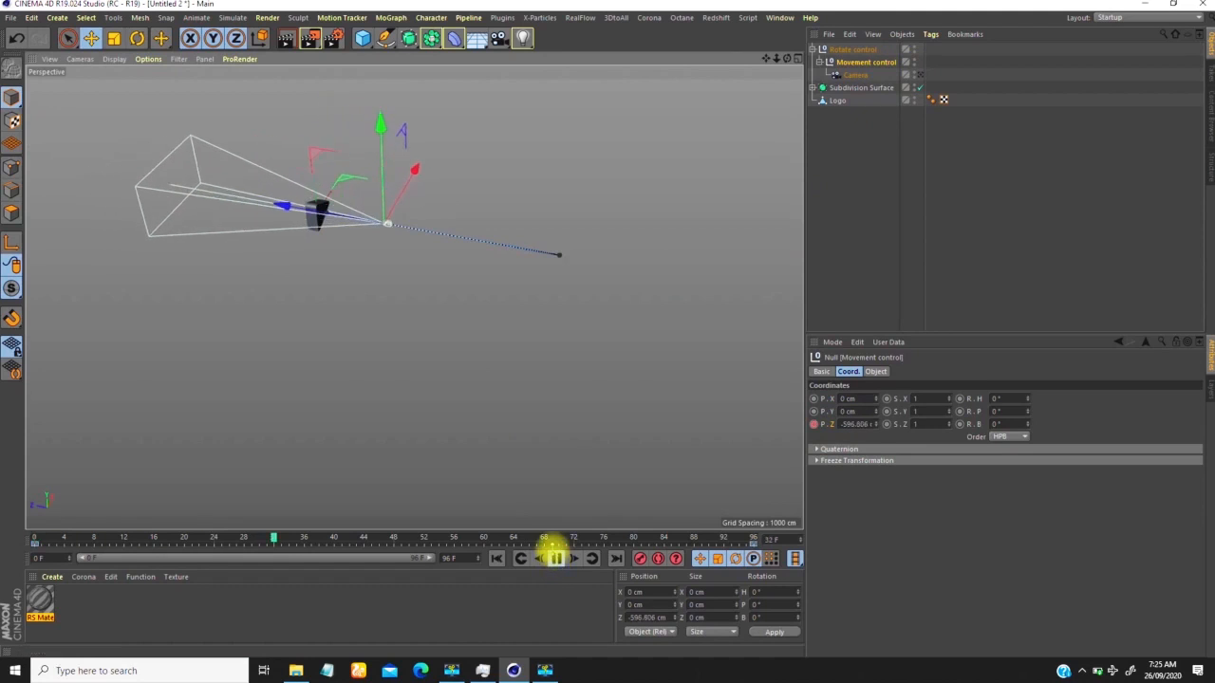
pyautogui.click(919, 74)
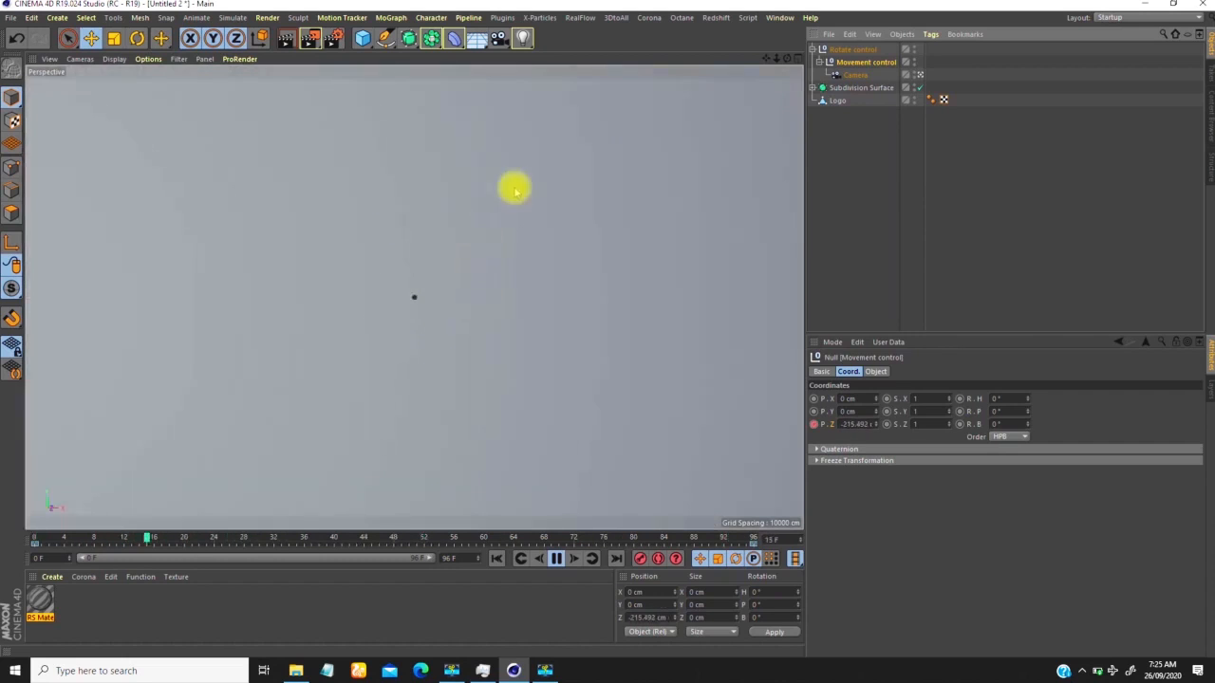
pyautogui.click(917, 74)
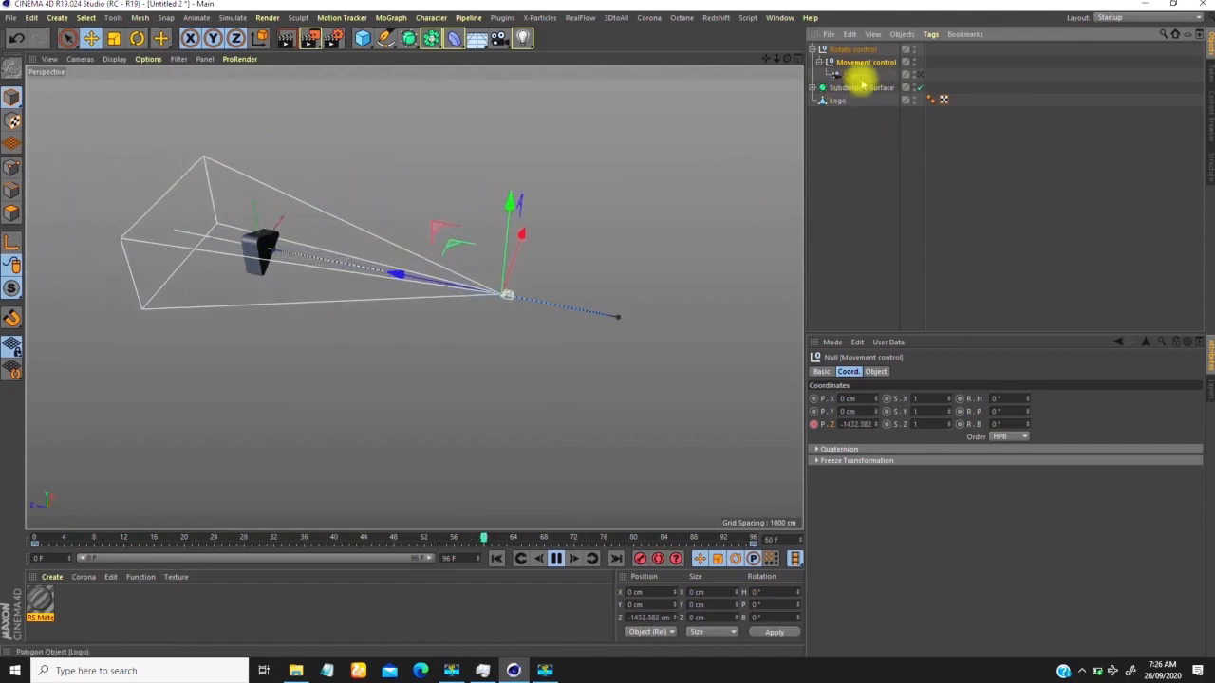
# Step: Show the Movement control null's F-curves and steepen the Position Z tangent at the frame 0 key for a fast start
pyautogui.rightClick(577, 169)
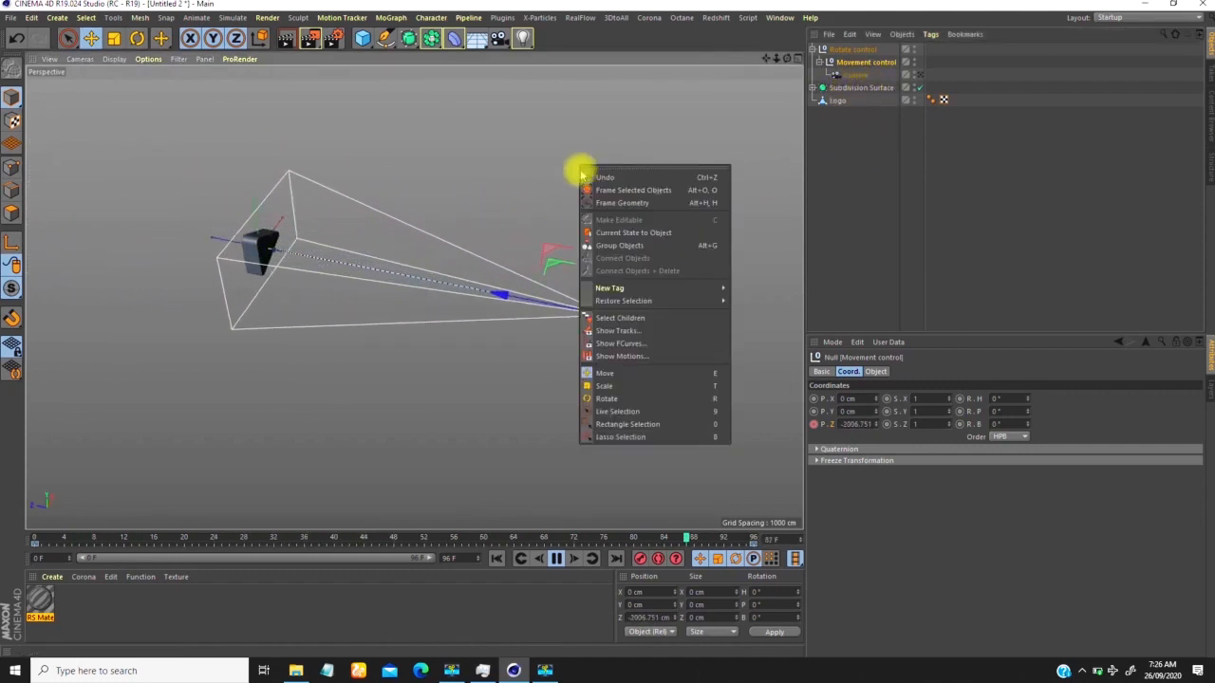
pyautogui.click(629, 344)
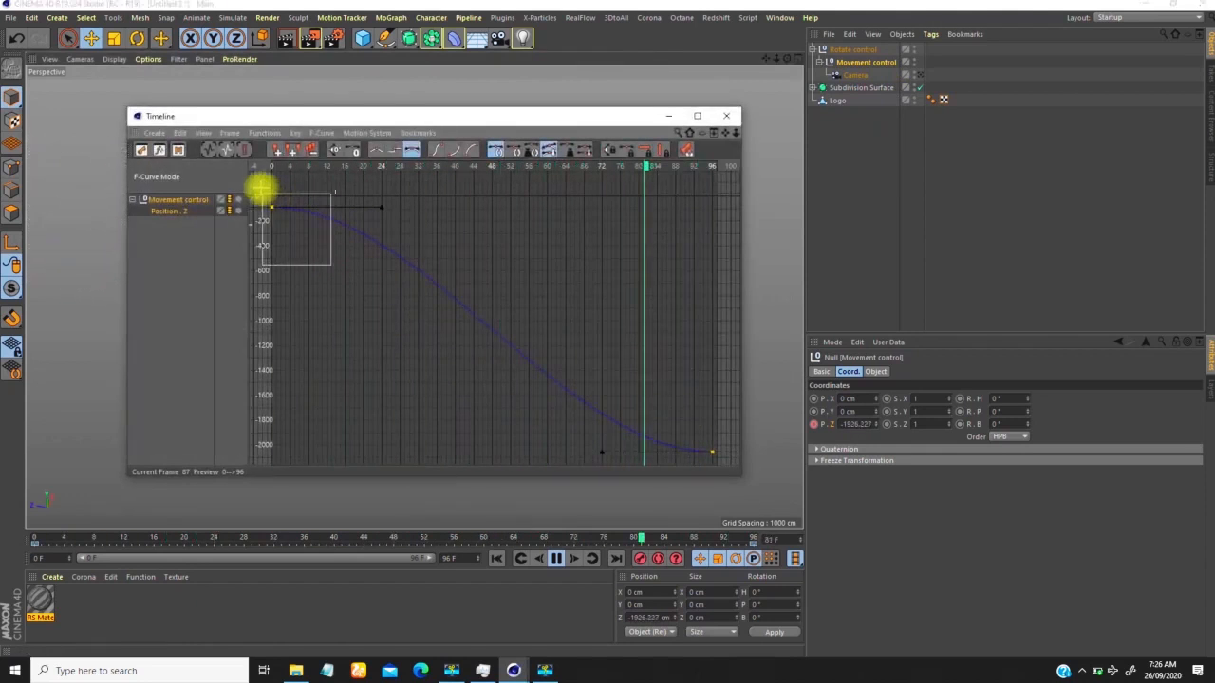
pyautogui.moveTo(263, 193); pyautogui.dragTo(264, 195)
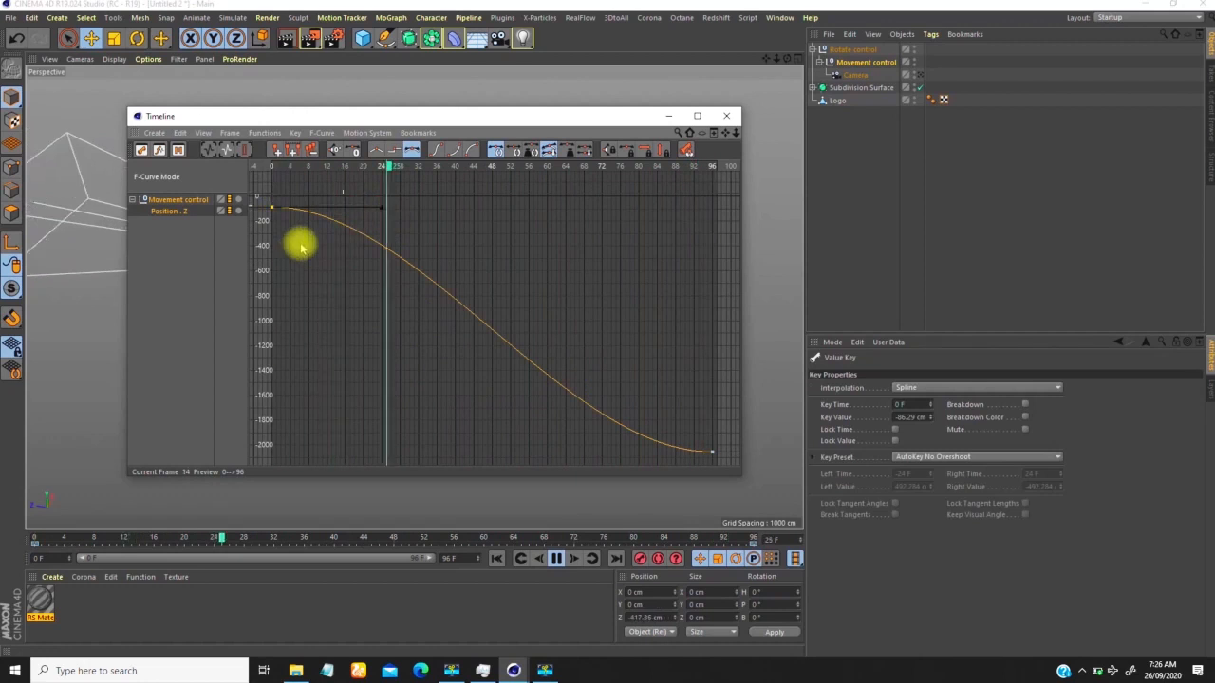
pyautogui.moveTo(382, 208); pyautogui.dragTo(276, 232)
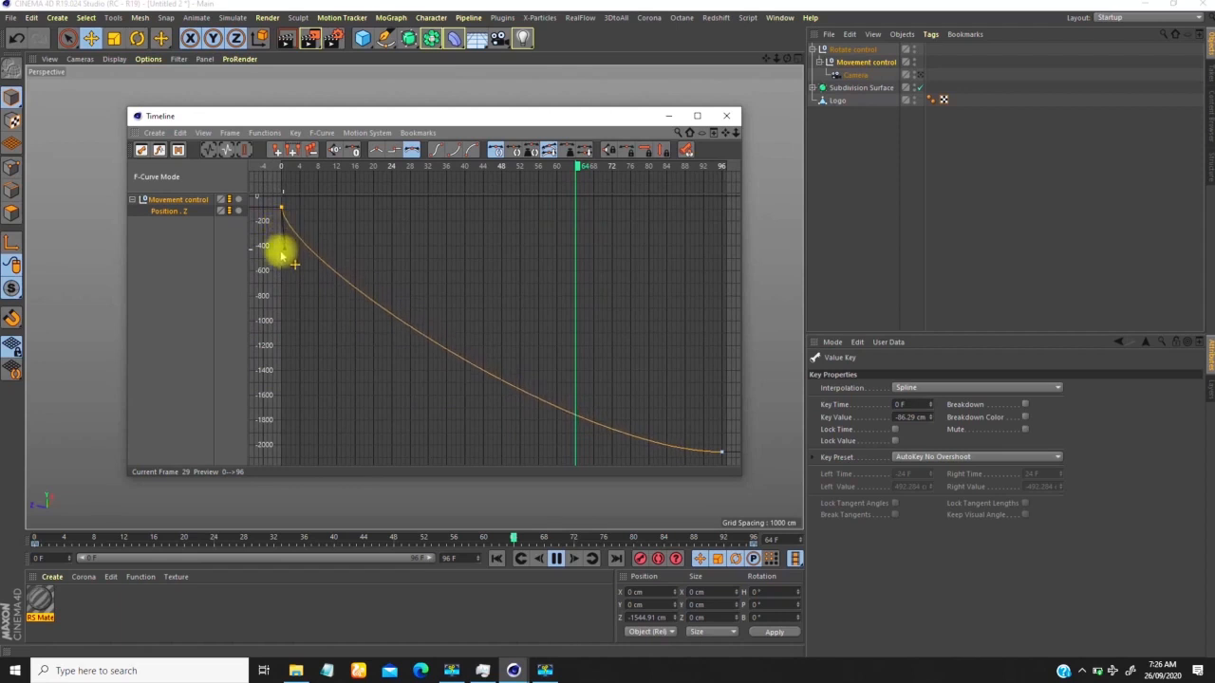
# Step: Steepen the Movement control null's Position Z tangent at the frame 0 key further and check the playback through the camera
pyautogui.moveTo(280, 261); pyautogui.dragTo(283, 379)
pyautogui.click(727, 116)
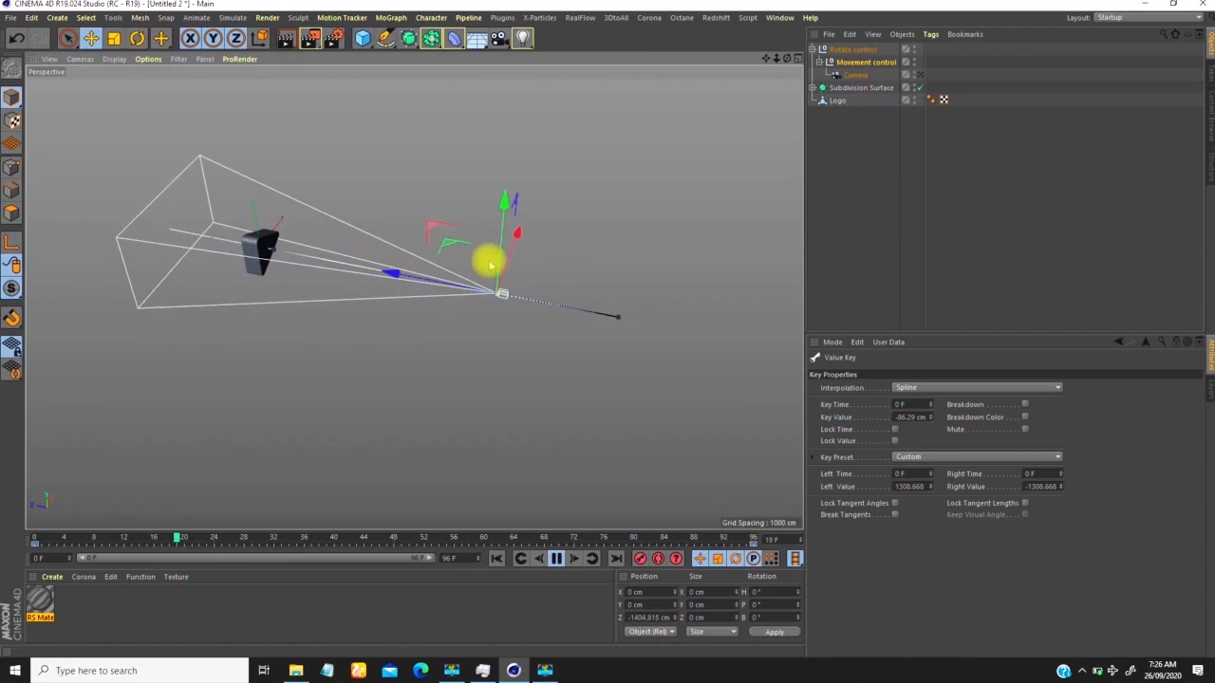
pyautogui.click(919, 75)
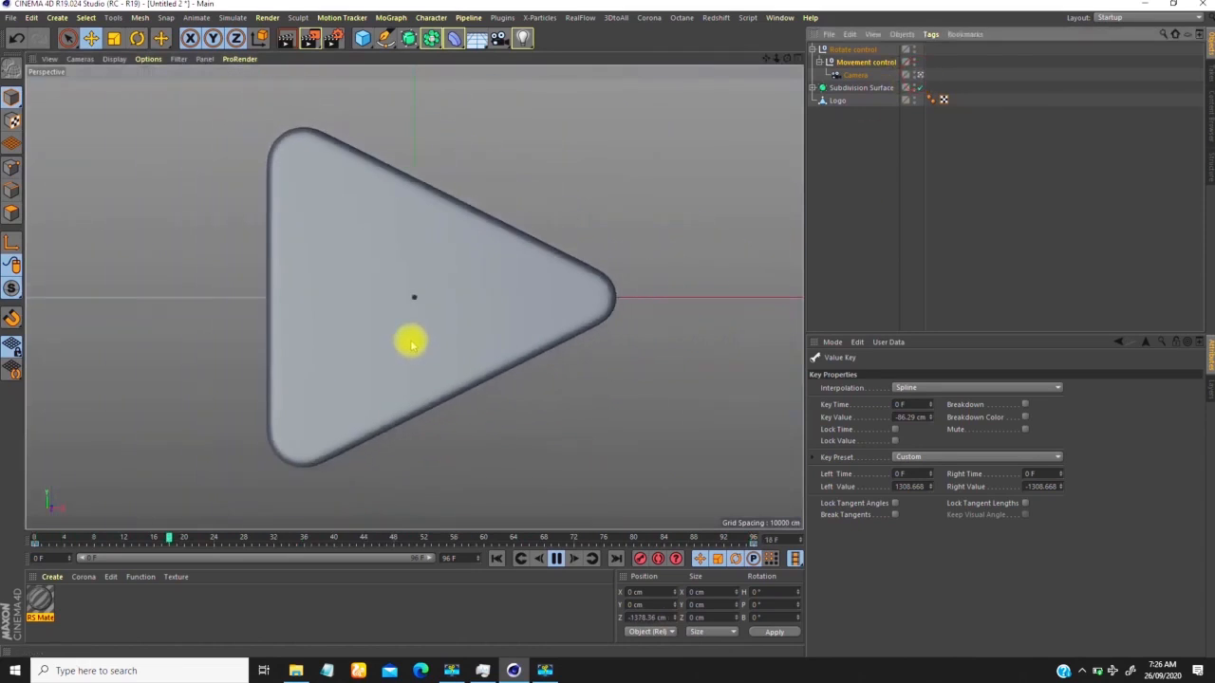
pyautogui.click(556, 558)
pyautogui.click(919, 75)
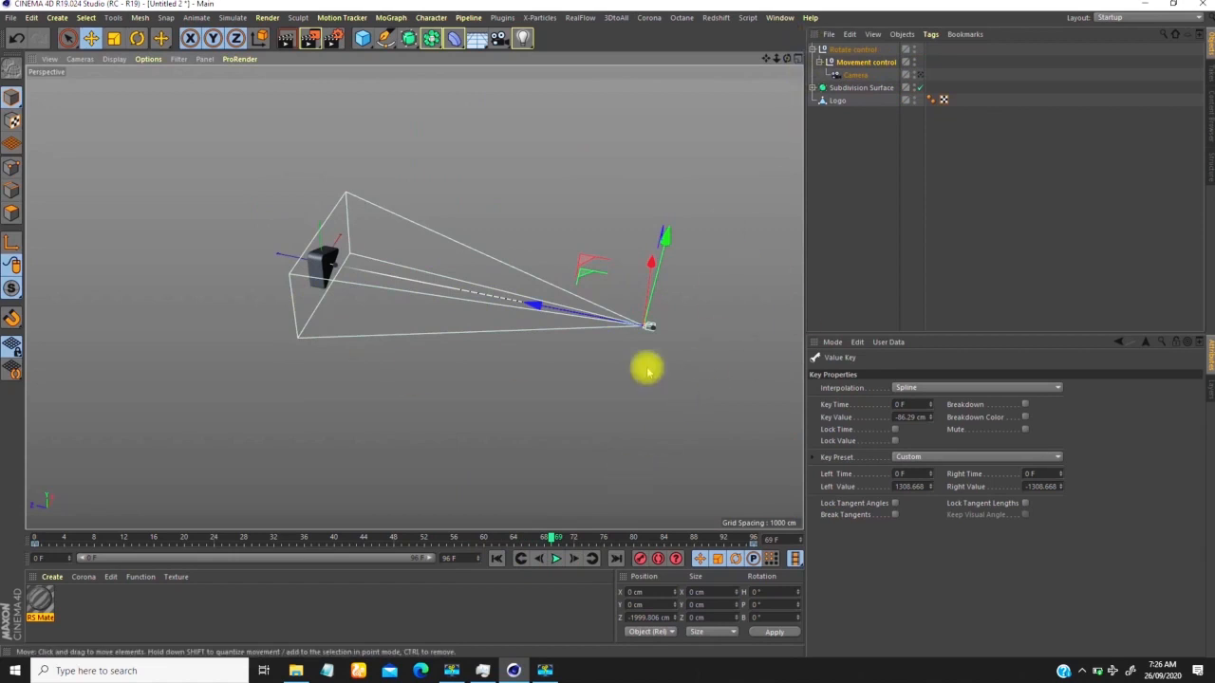
# Step: Keyframe the Rotate control null's heading (R.H) at 0° on the last frame, 96, and at -270° on frame 0
pyautogui.click(615, 559)
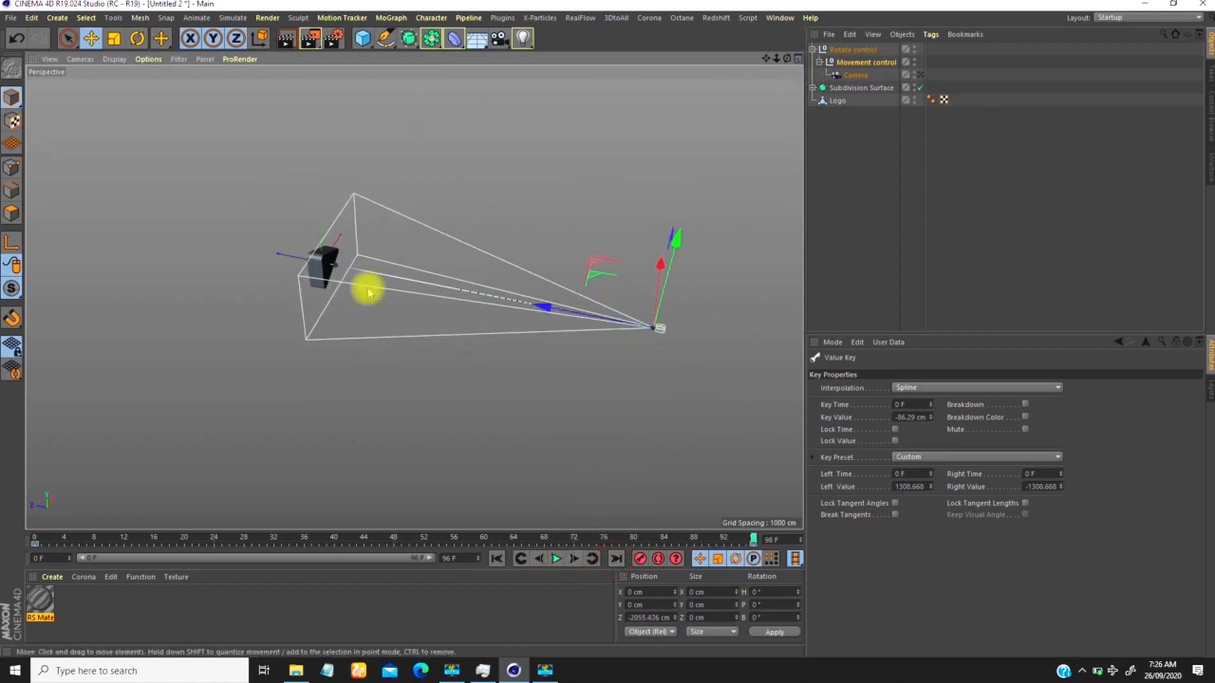
pyautogui.click(849, 49)
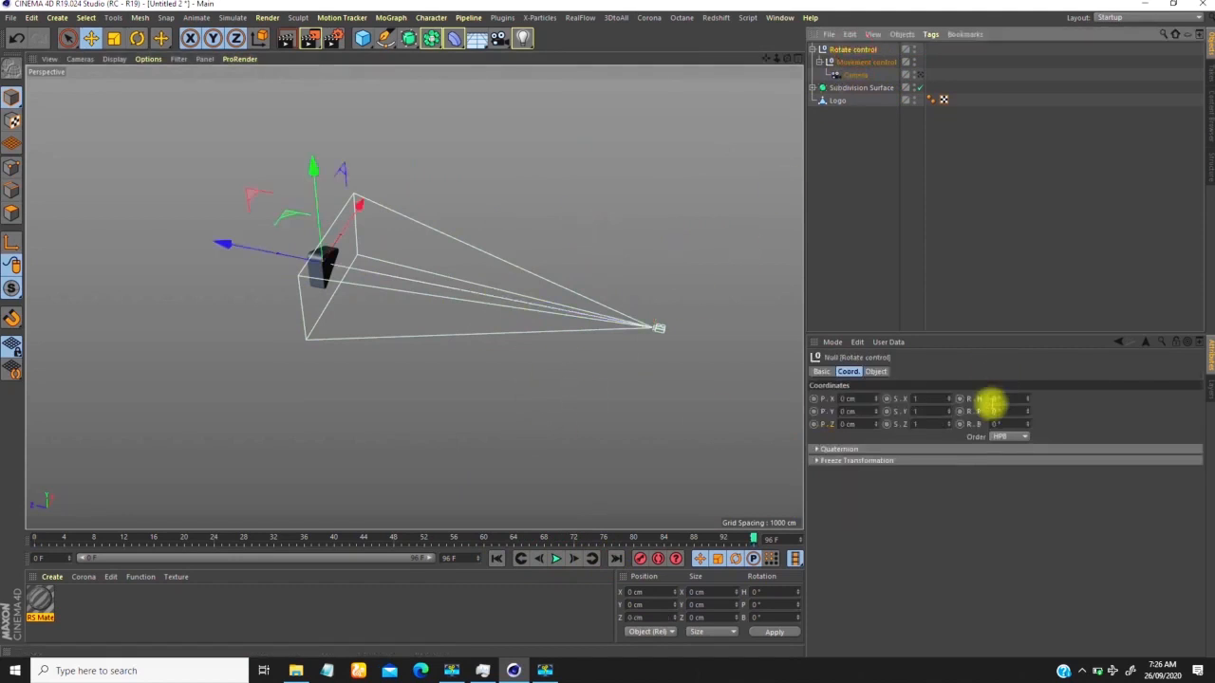
pyautogui.moveTo(1027, 403); pyautogui.dragTo(1028, 377)
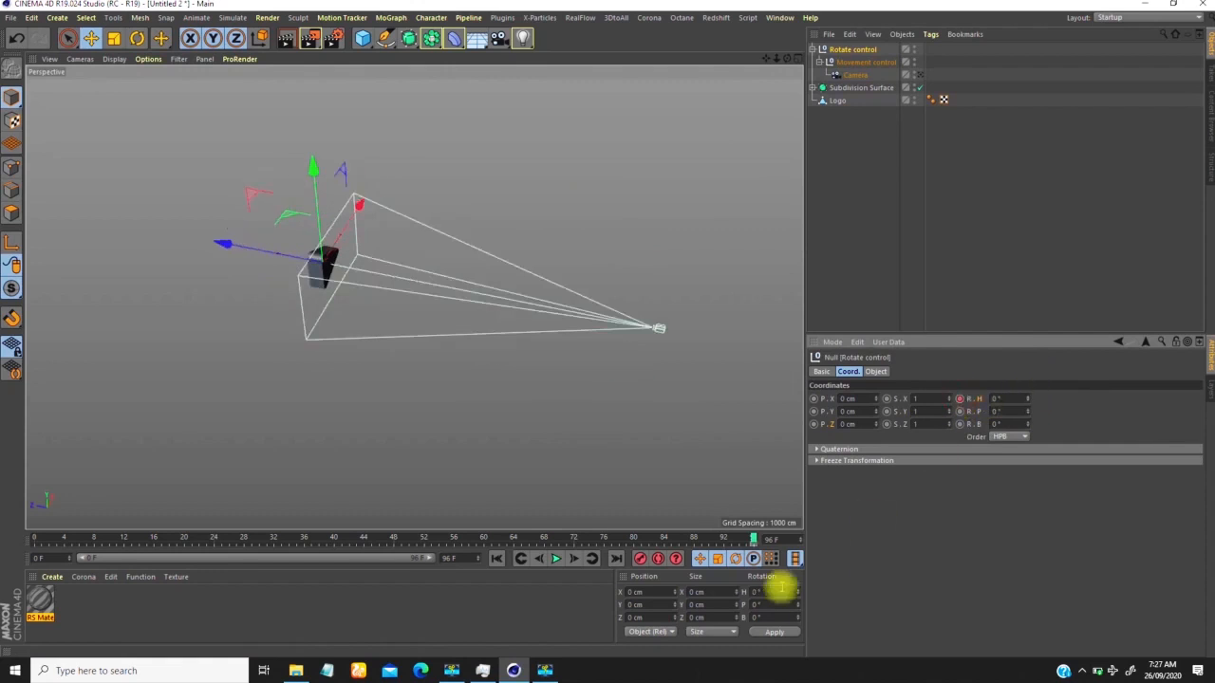
pyautogui.click(497, 559)
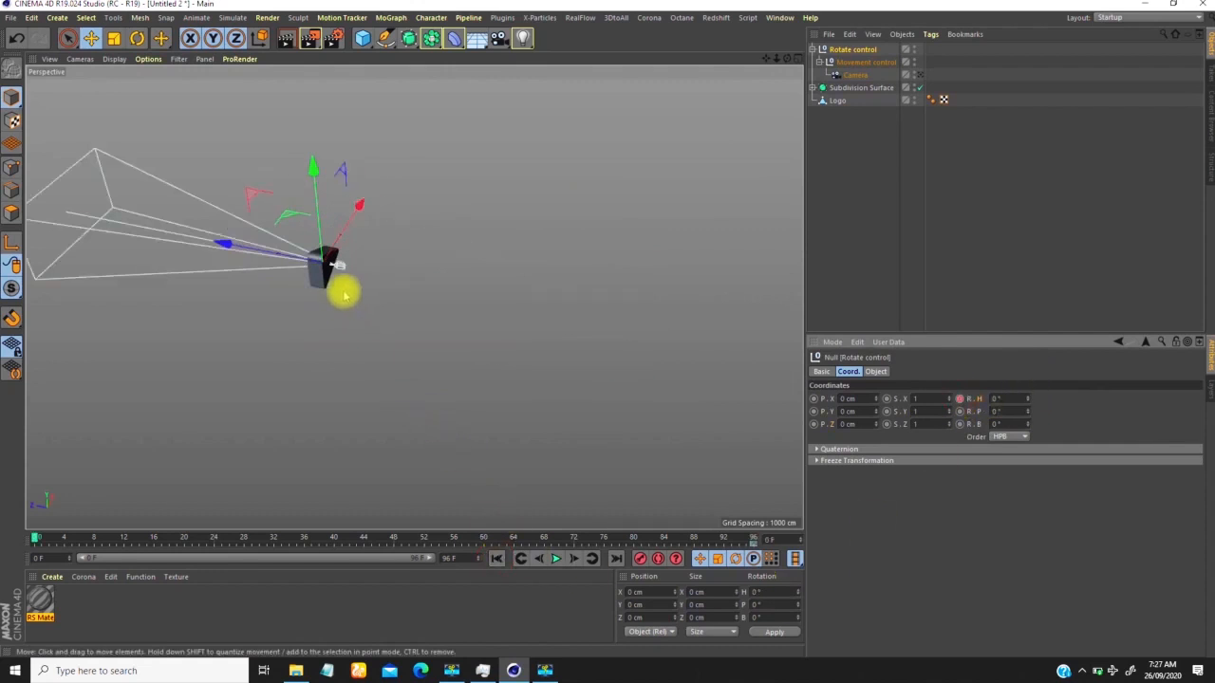
pyautogui.moveTo(1031, 394); pyautogui.dragTo(1027, 424)
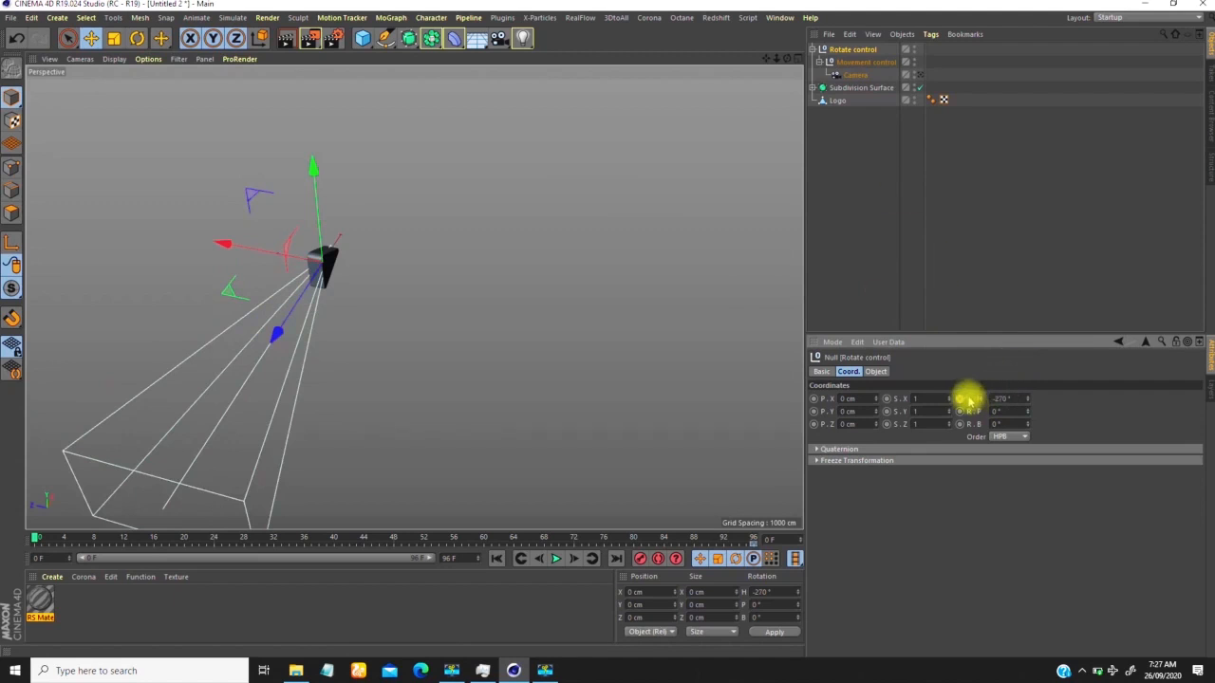
# Step: At frame 0, move the Movement control null along Z to about -168 cm, just outside the logo, and update its Z position keyframe
pyautogui.keyDown('alt'); pyautogui.moveTo(485, 263); pyautogui.dragTo(406, 255); pyautogui.keyUp('alt')
pyautogui.keyDown('alt'); pyautogui.moveTo(383, 231); pyautogui.dragTo(446, 156, button='right'); pyautogui.keyUp('alt')
pyautogui.keyDown('alt'); pyautogui.moveTo(309, 305); pyautogui.dragTo(337, 275, button='middle'); pyautogui.keyUp('alt')
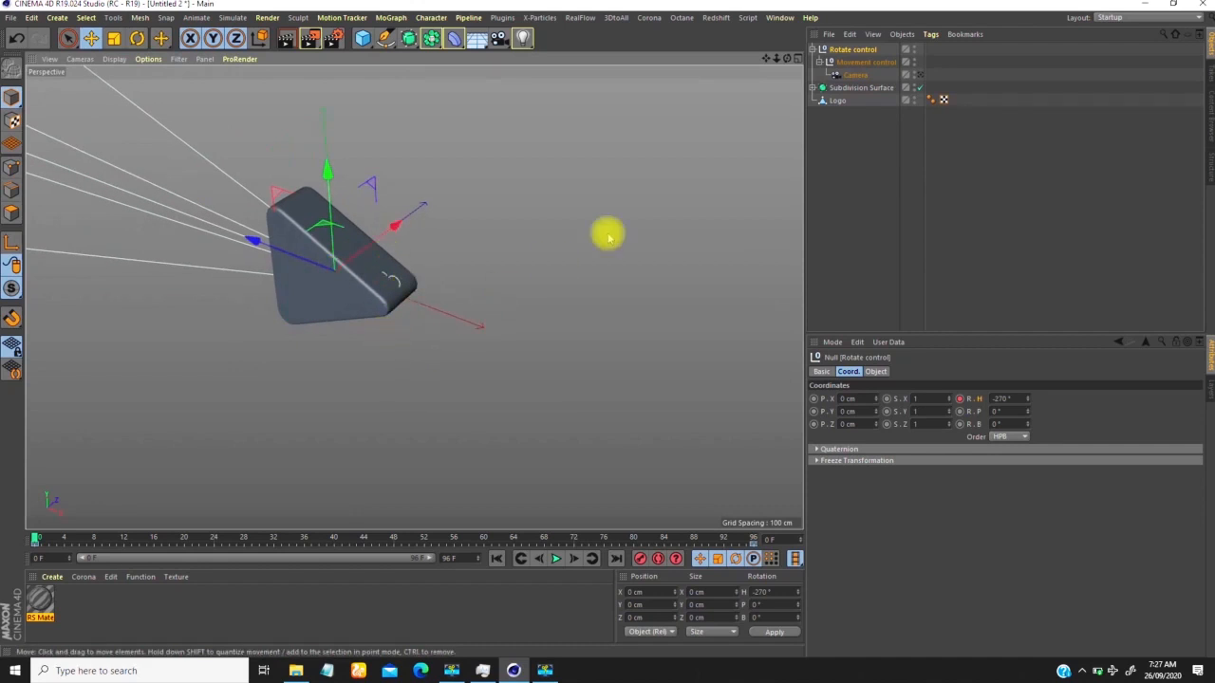
pyautogui.click(862, 62)
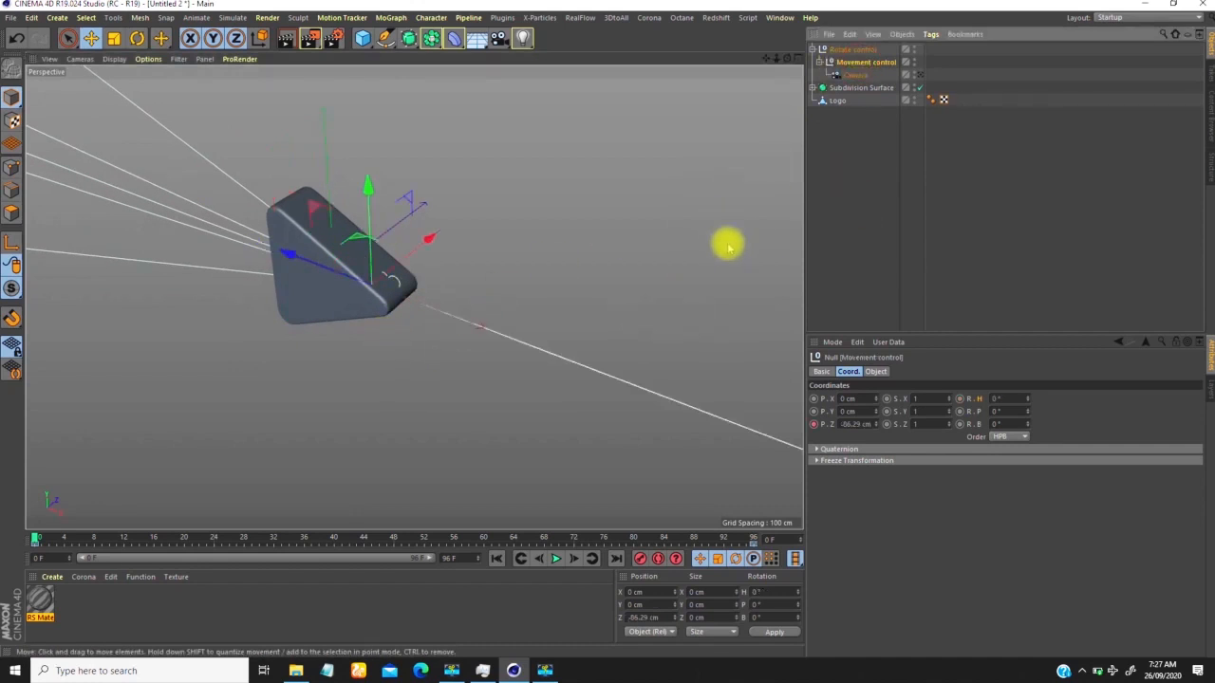
pyautogui.moveTo(878, 427); pyautogui.dragTo(842, 482)
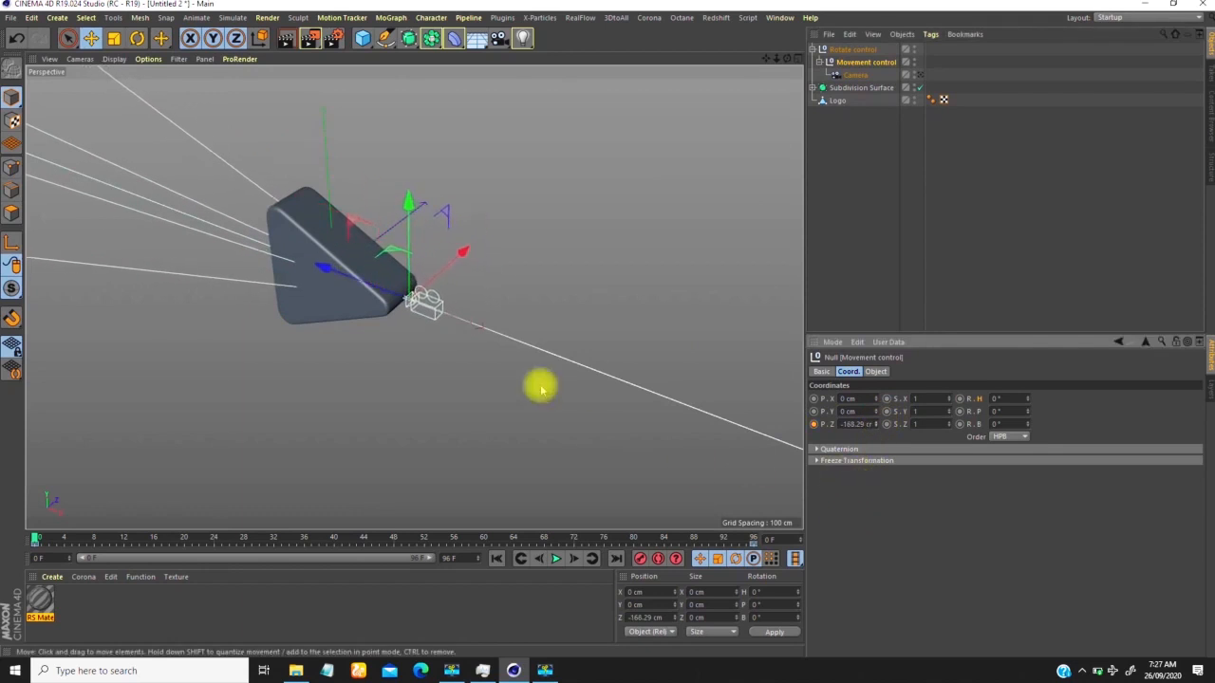
pyautogui.keyDown('alt'); pyautogui.moveTo(440, 298); pyautogui.dragTo(508, 316); pyautogui.keyUp('alt')
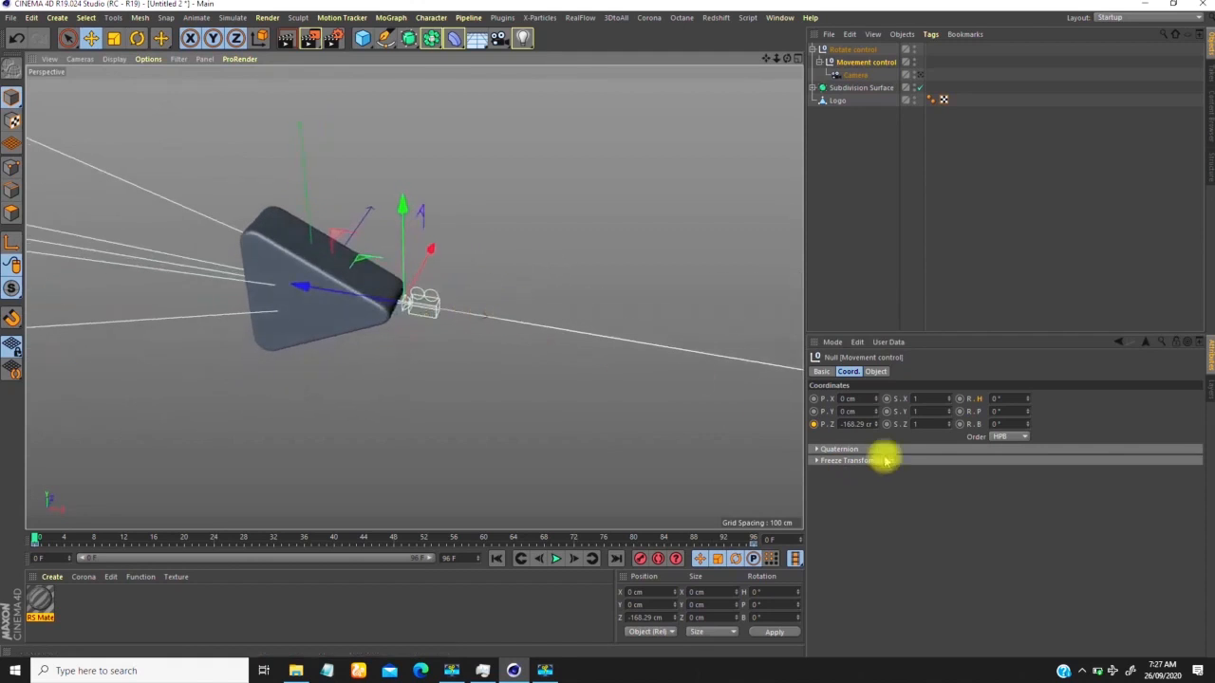
pyautogui.keyDown('ctrl'); pyautogui.click(813, 424); pyautogui.keyUp('ctrl')
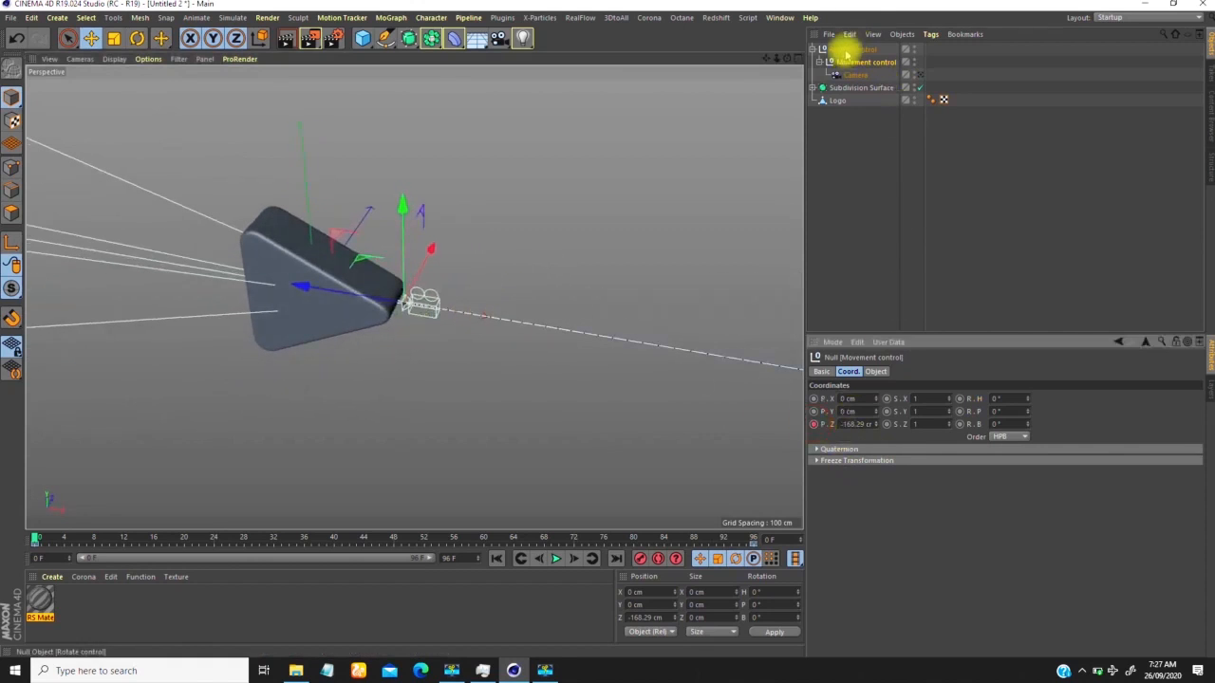
# Step: Play the combined camera rotation and pull-back around the logo from an outside view with the Rotate control null selected
pyautogui.click(847, 50)
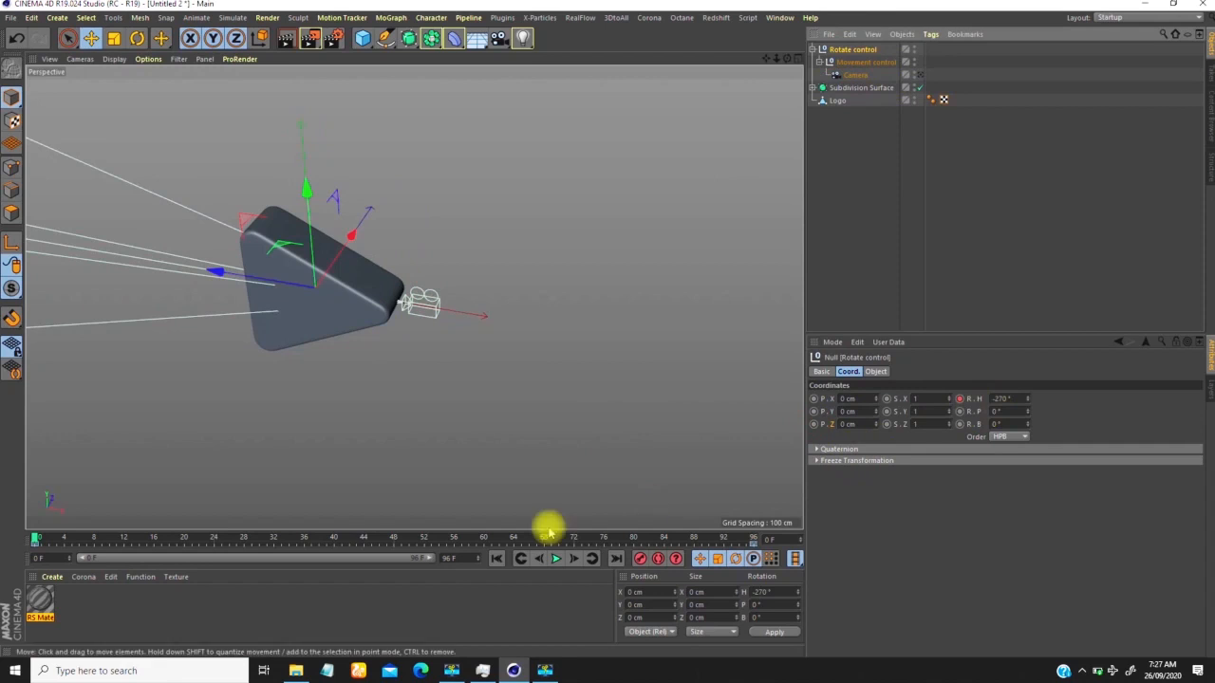
pyautogui.keyDown('alt'); pyautogui.moveTo(408, 346); pyautogui.dragTo(501, 433, button='right'); pyautogui.keyUp('alt')
pyautogui.click(556, 558)
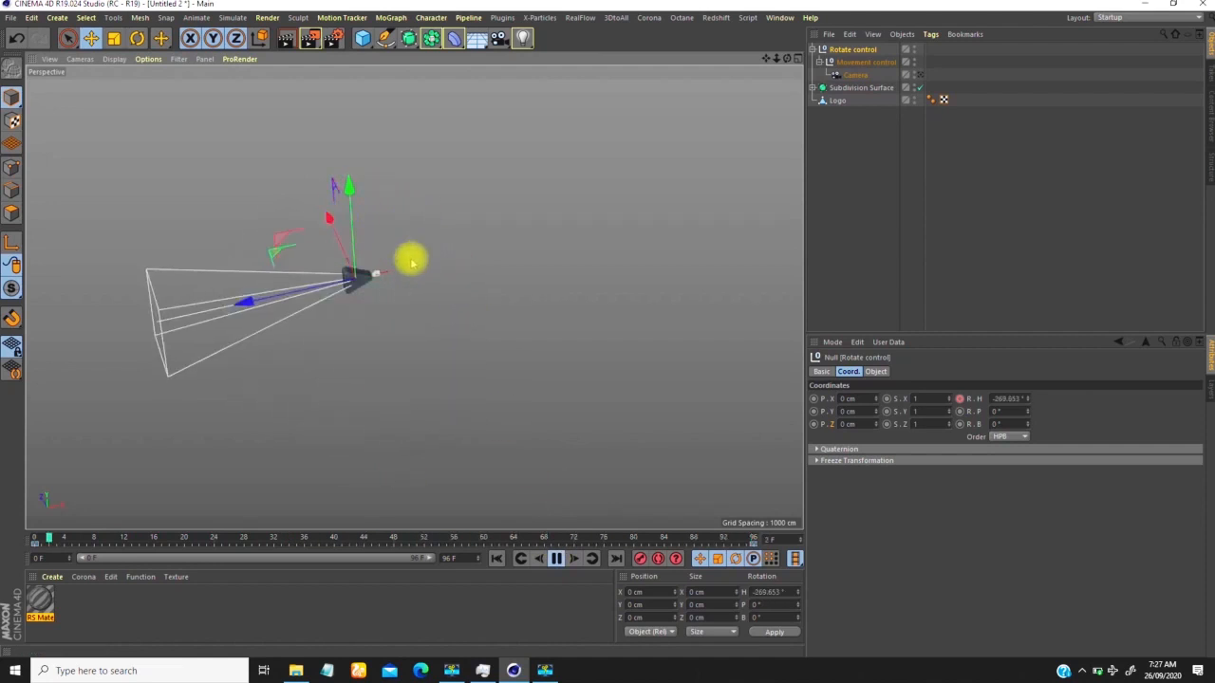
# Step: Show the Movement control null's F-curves and pull the frame 0 Position Z tangent steeply downward for a fast start
pyautogui.click(879, 63)
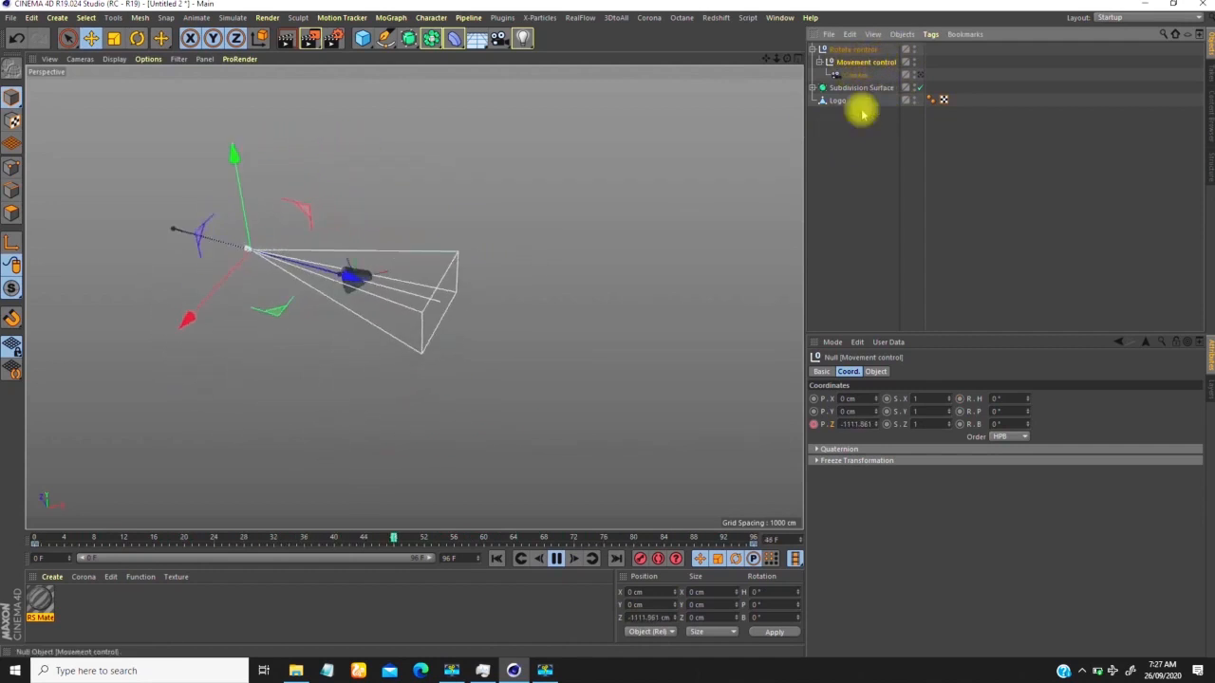
pyautogui.rightClick(582, 195)
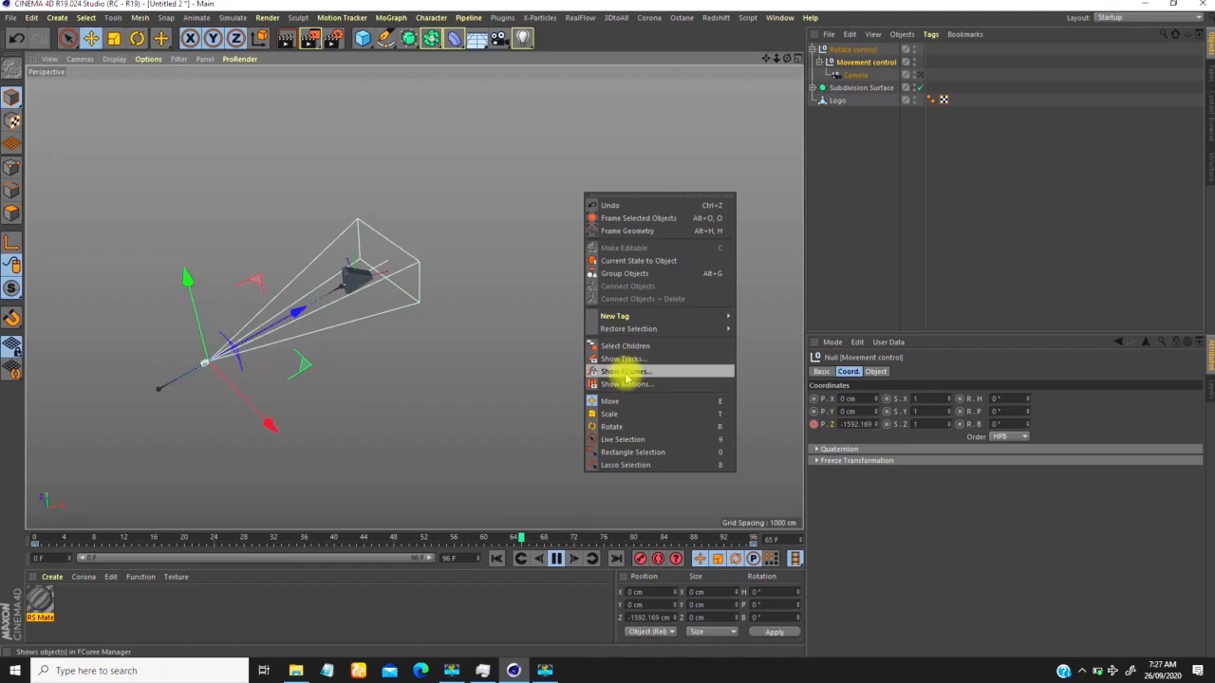
pyautogui.click(626, 372)
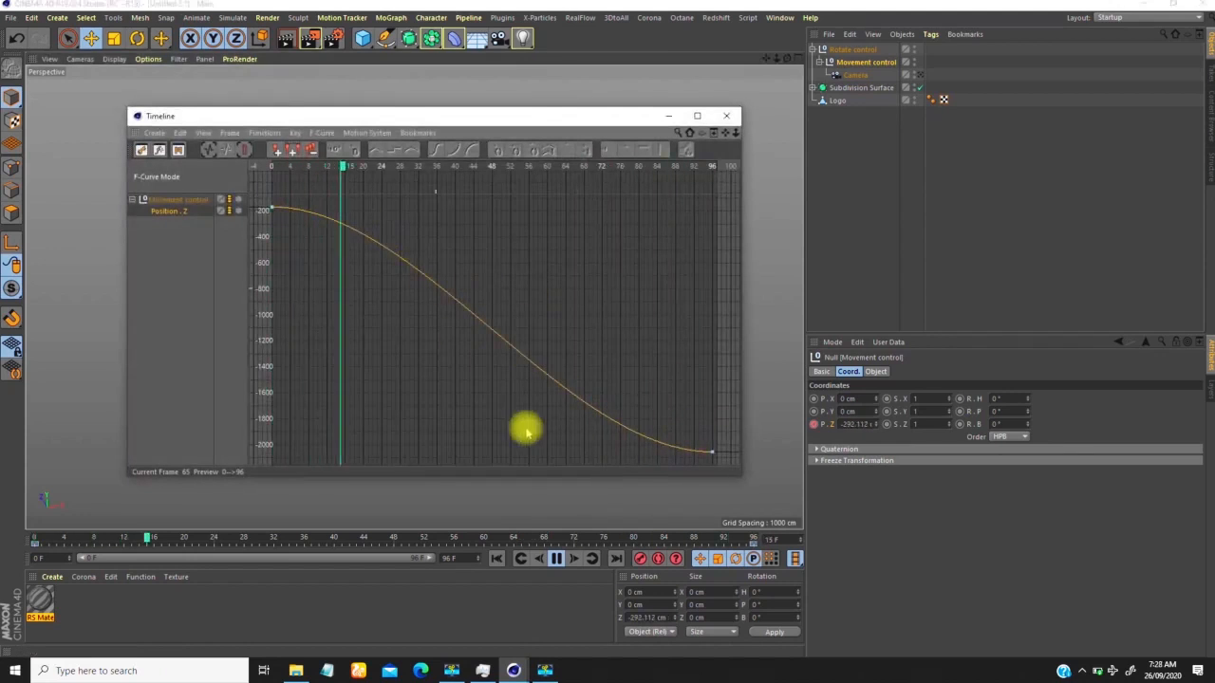
pyautogui.click(272, 207)
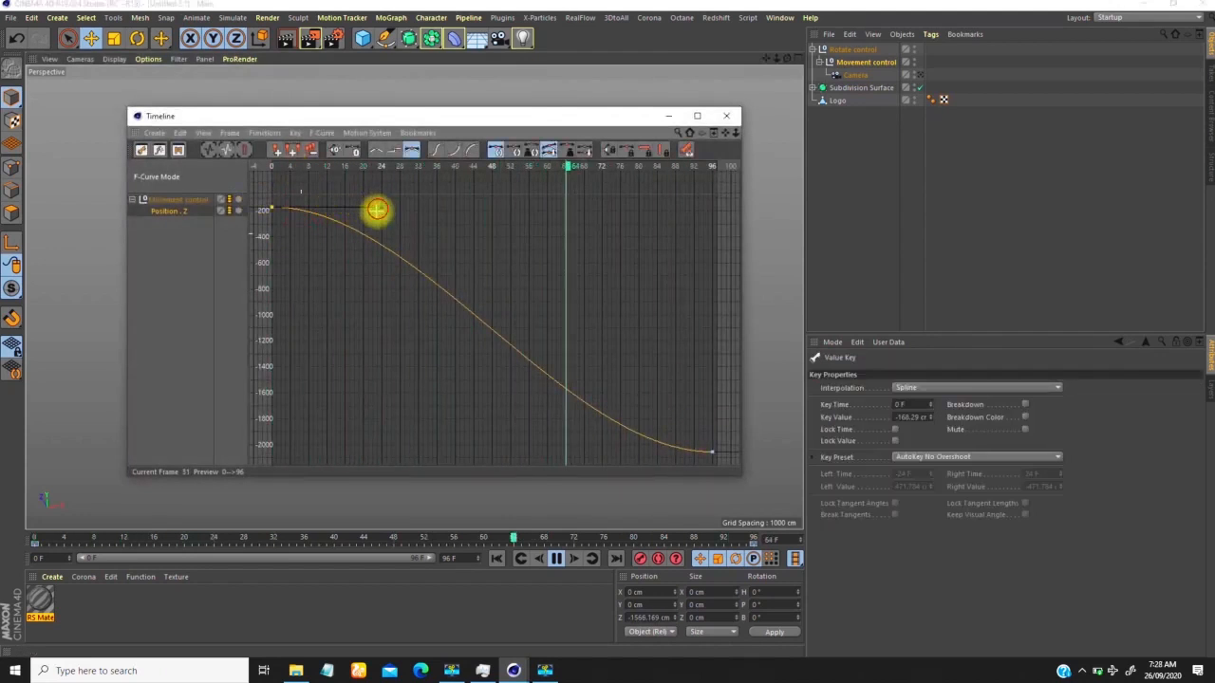
pyautogui.moveTo(284, 247); pyautogui.dragTo(279, 249)
pyautogui.click(273, 207)
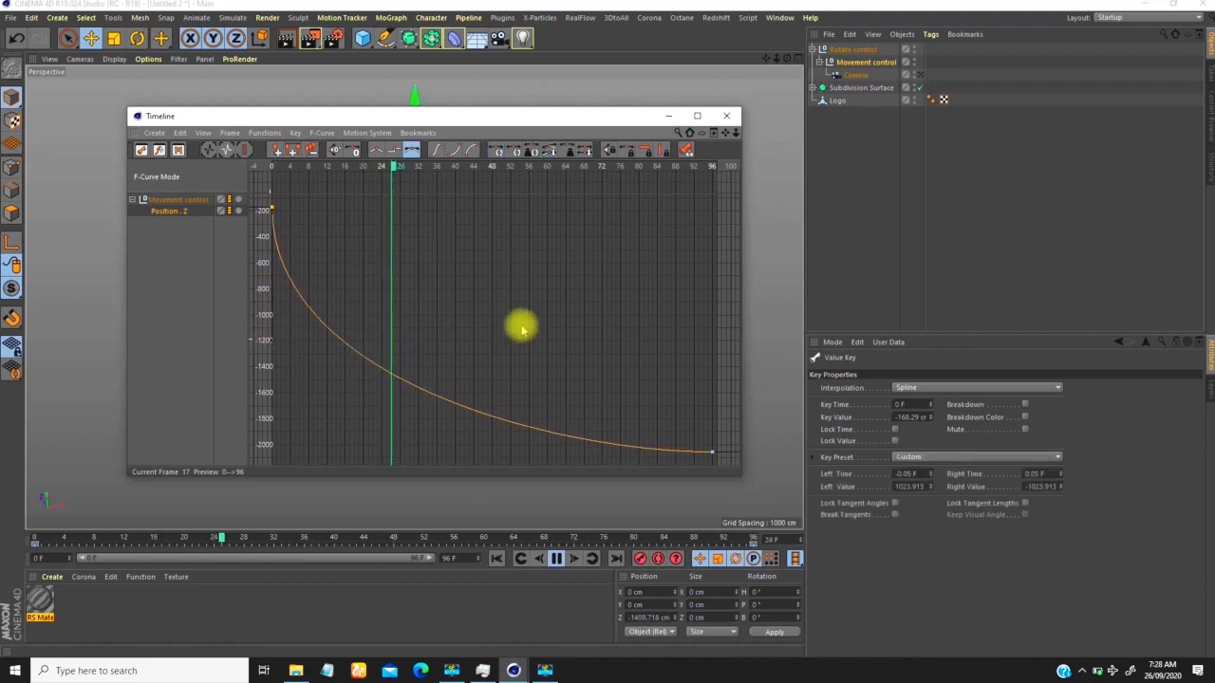
pyautogui.click(726, 116)
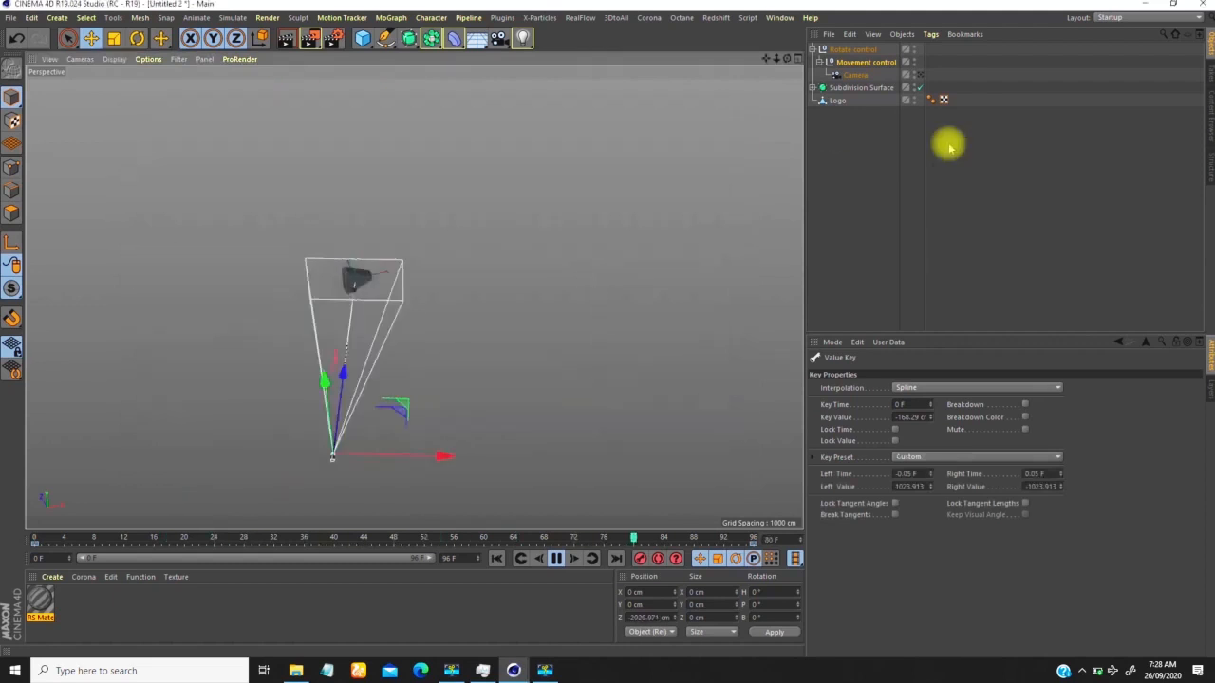
# Step: Show the Rotate control null's F-curves, steepen the Rotation H tangent at frame 0 for a fast start, and check the motion through the camera
pyautogui.click(852, 49)
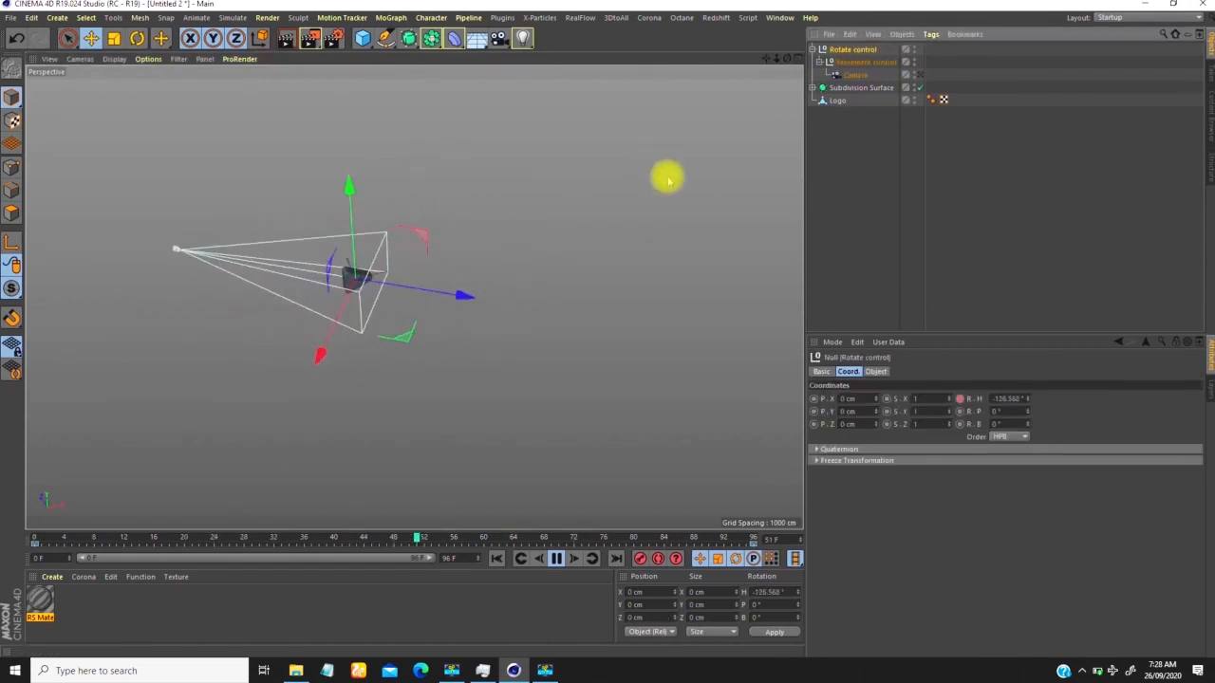
pyautogui.click(919, 75)
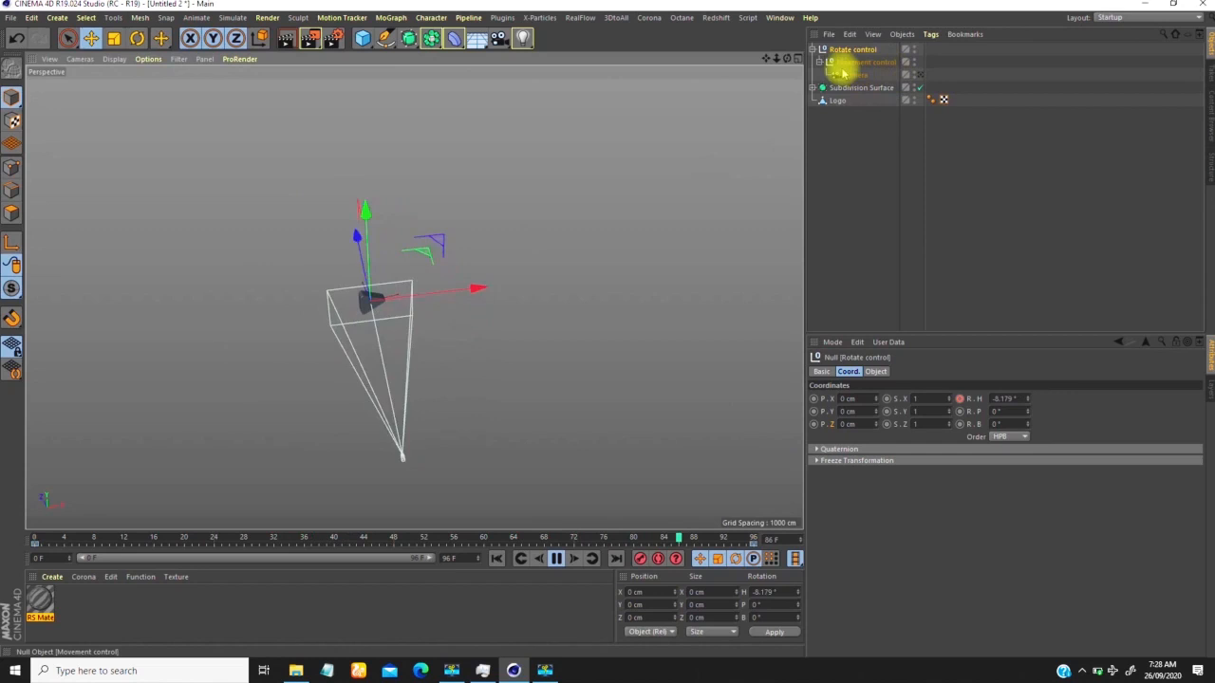
pyautogui.rightClick(546, 214)
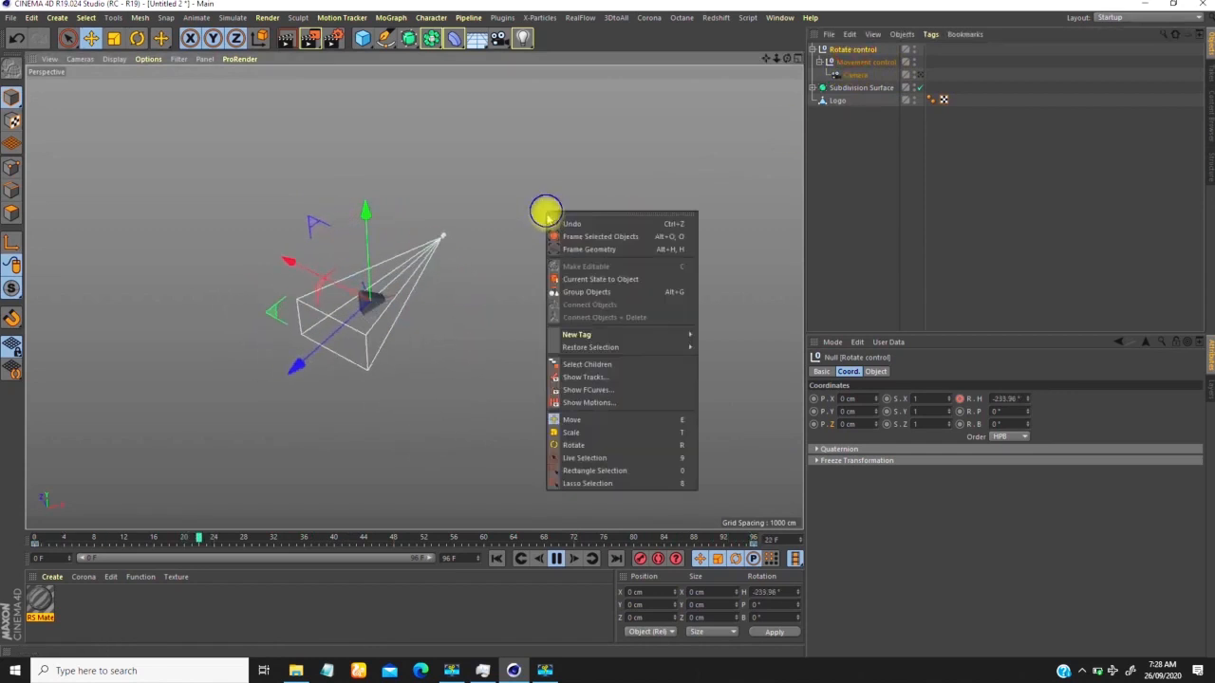
pyautogui.click(612, 389)
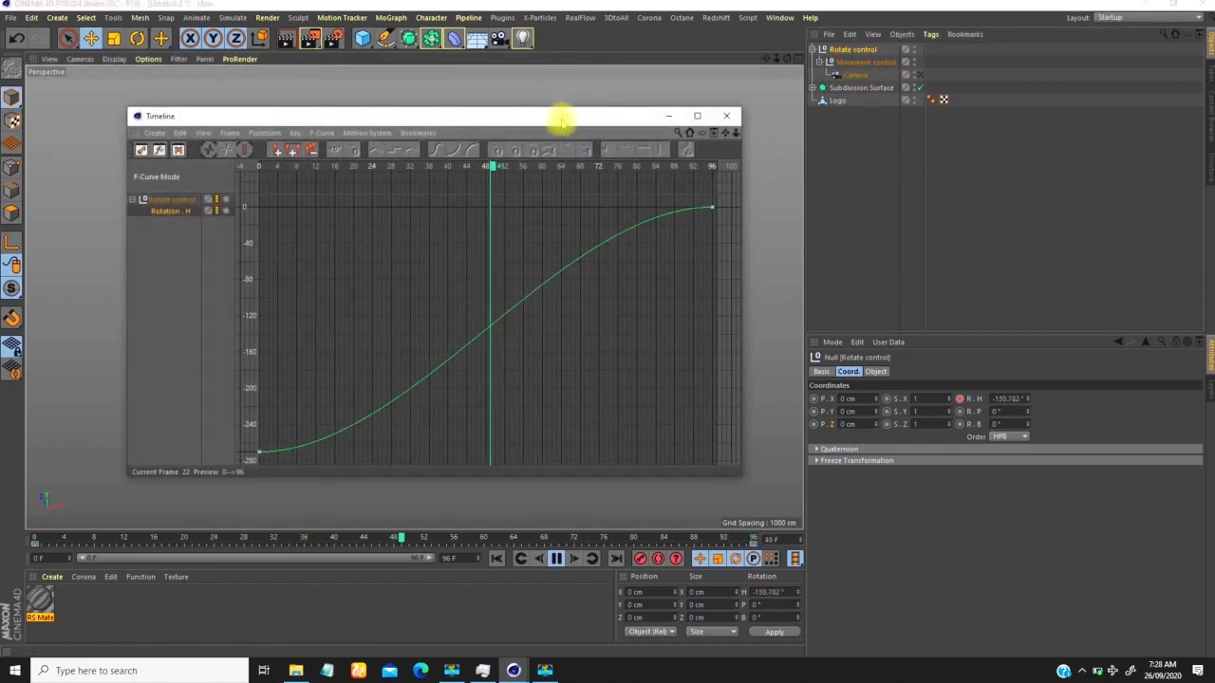
pyautogui.moveTo(557, 114); pyautogui.dragTo(770, 95)
pyautogui.moveTo(517, 440); pyautogui.dragTo(463, 405)
pyautogui.moveTo(585, 433); pyautogui.dragTo(482, 310)
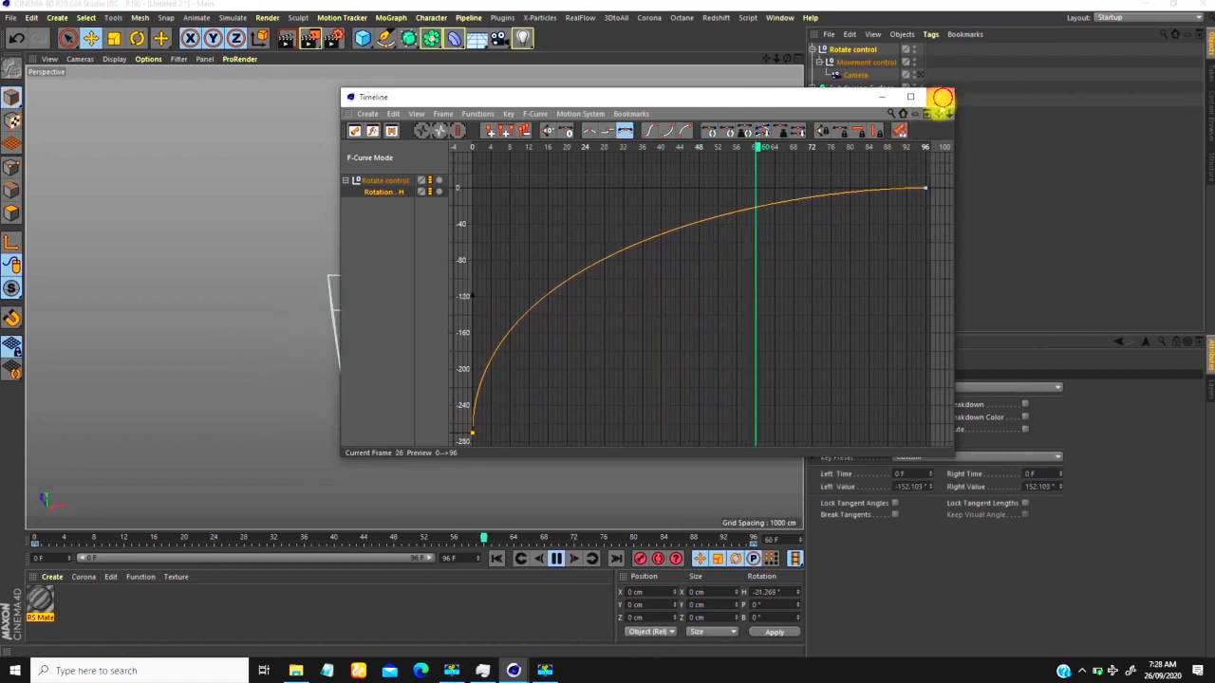
pyautogui.click(939, 96)
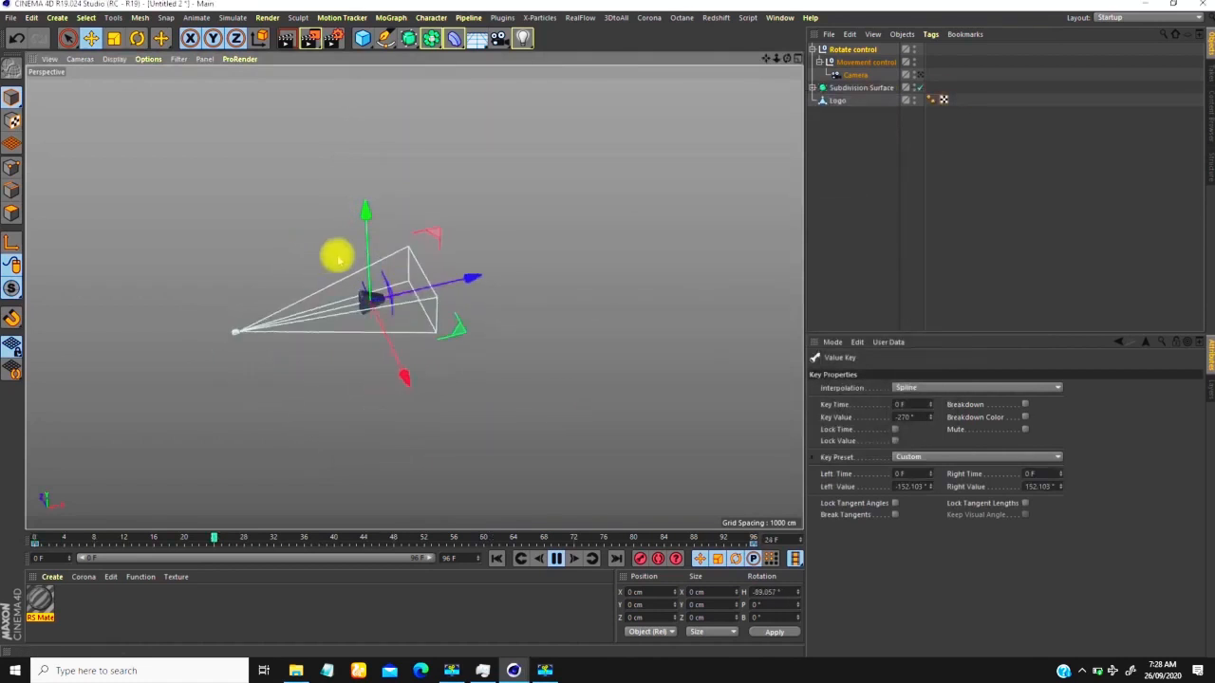
pyautogui.click(917, 74)
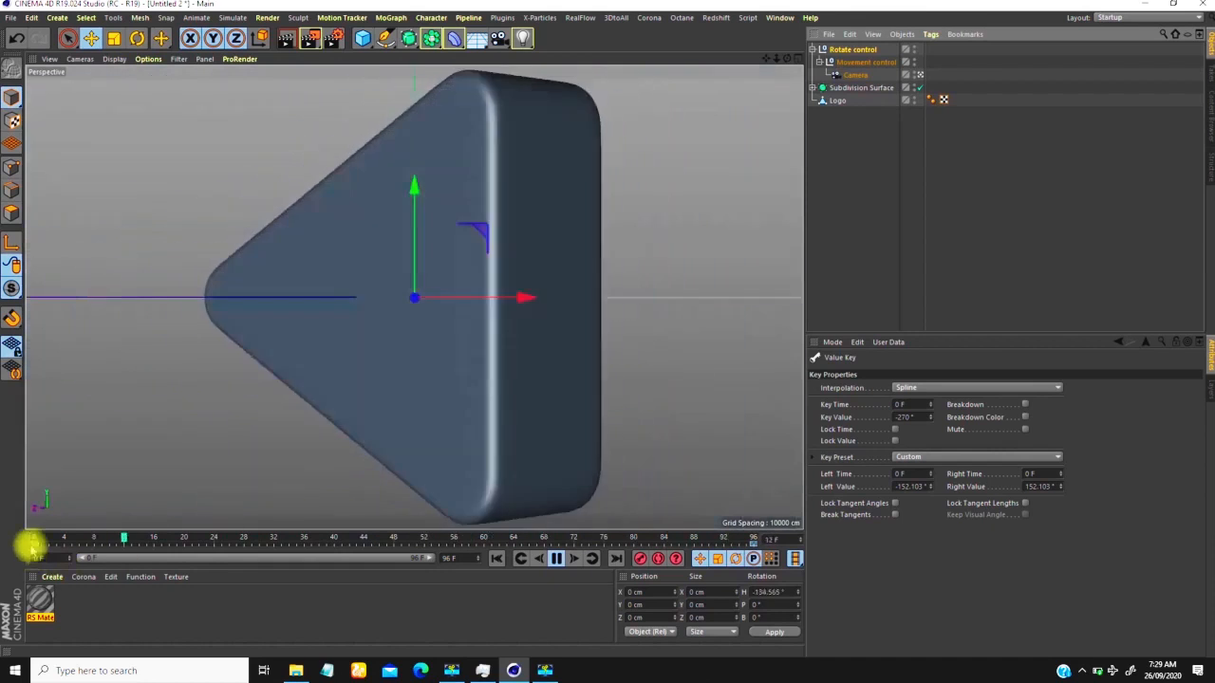
# Step: Stop the playback and replace the existing Redshift material with two new standard materials
pyautogui.click(40, 607)
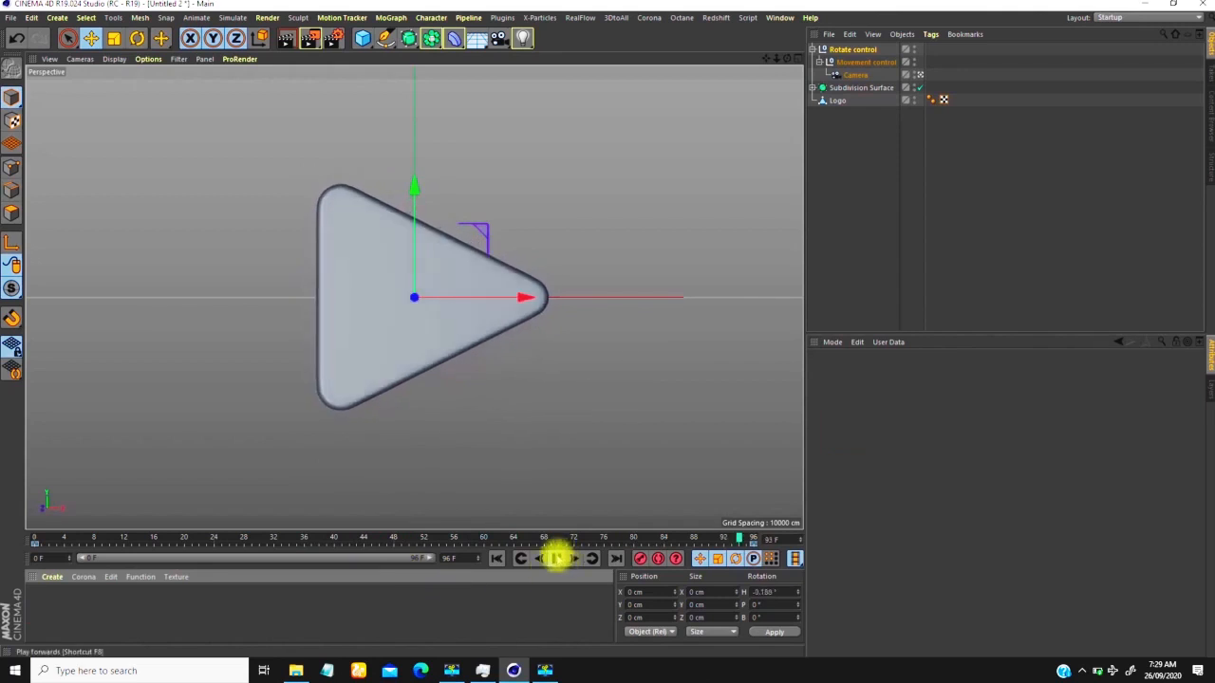
pyautogui.click(556, 559)
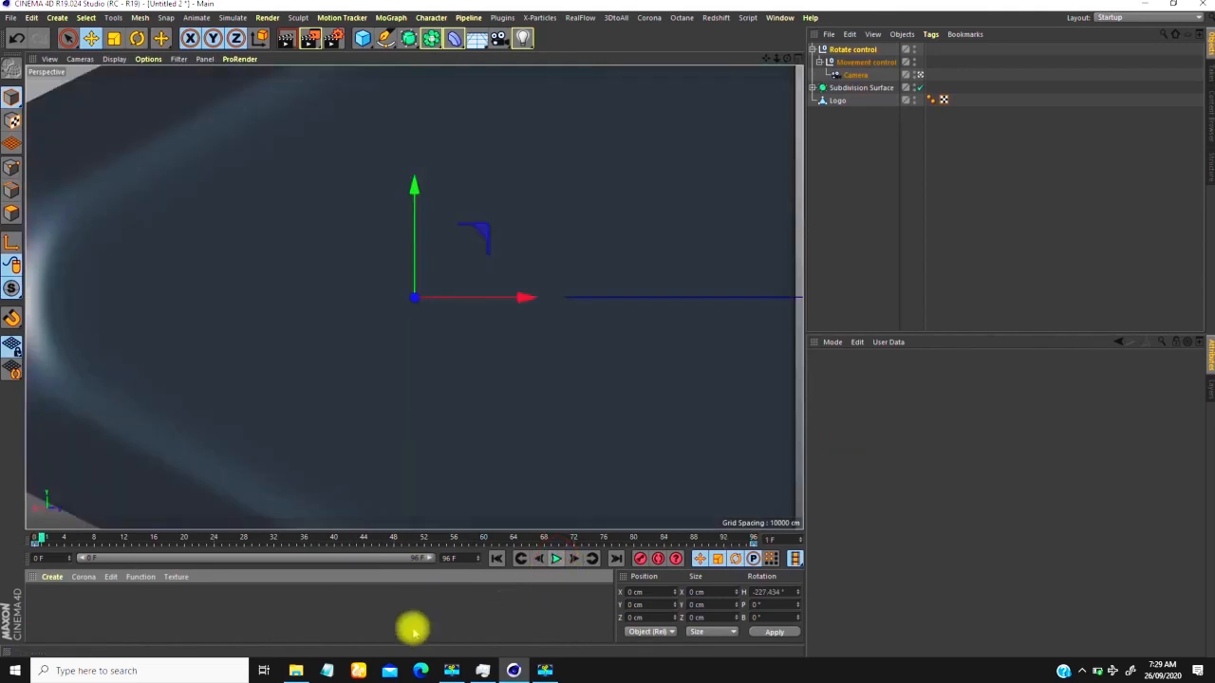
pyautogui.doubleClick(44, 608)
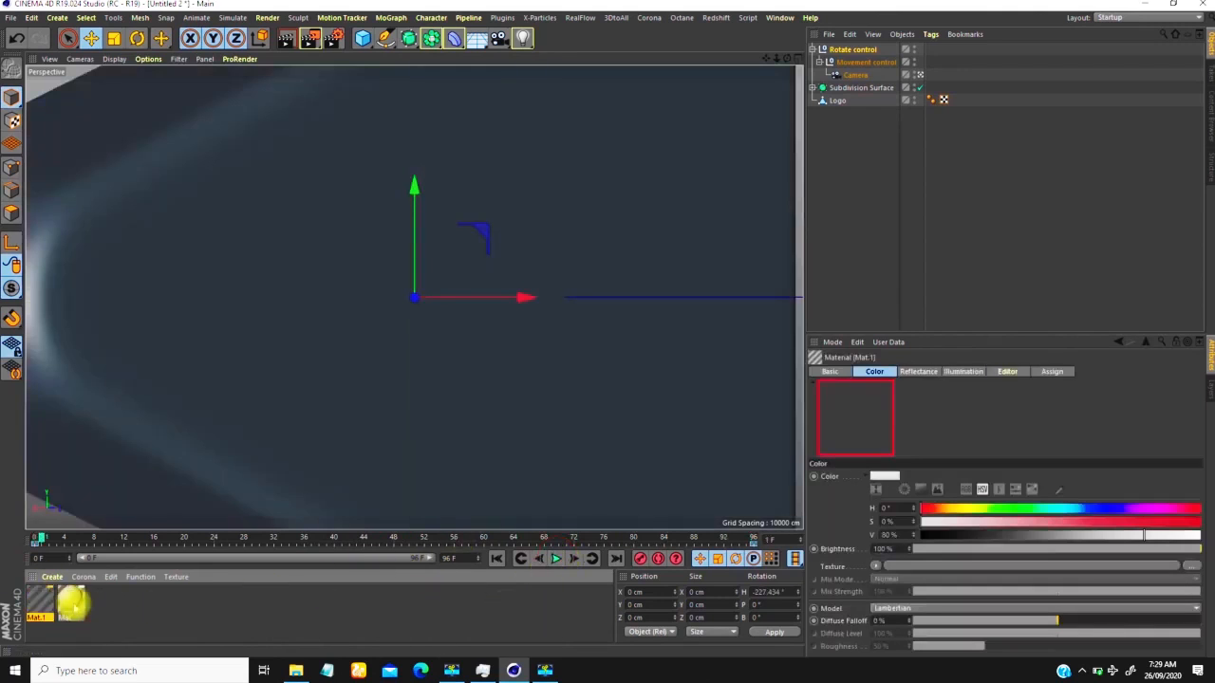
# Step: Edit the material Mat.1, disabling its Color channel and enabling Transparency
pyautogui.doubleClick(40, 600)
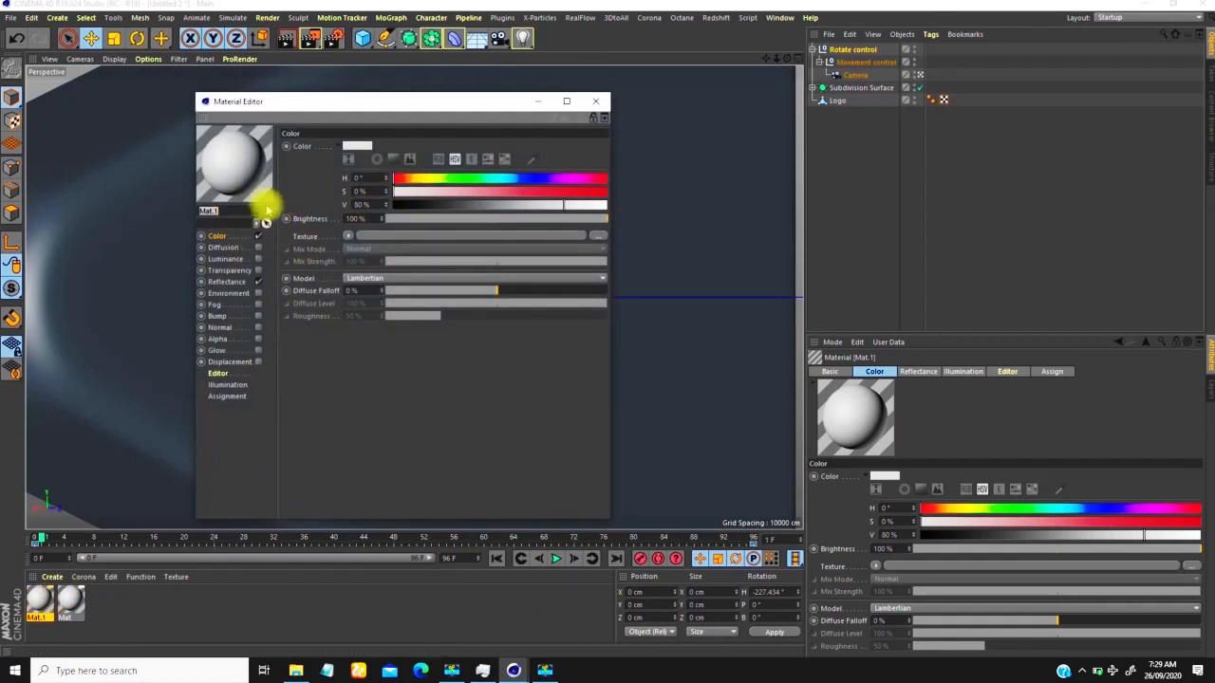
pyautogui.click(259, 260)
pyautogui.click(258, 259)
pyautogui.click(258, 270)
# Step: In Mat.1's Reflectance, replace the default specular with a Beckmann layer and set its Layer Fresnel to Dielectric
pyautogui.click(258, 282)
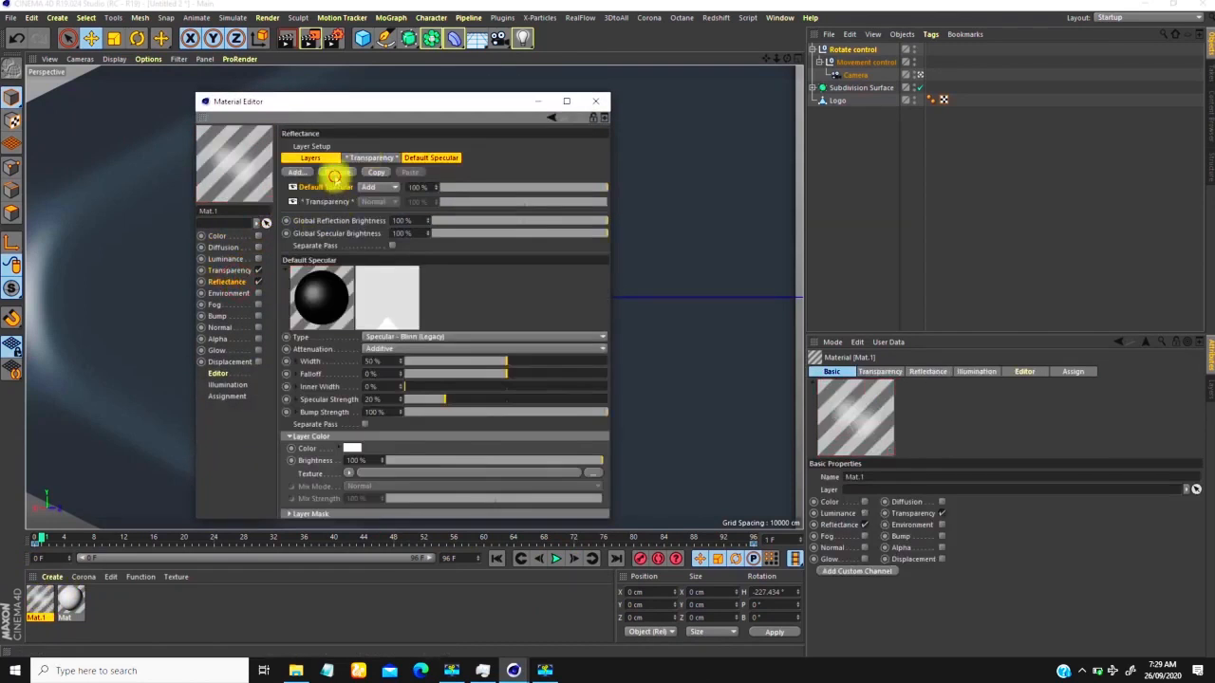
pyautogui.click(327, 172)
pyautogui.click(296, 172)
pyautogui.click(336, 186)
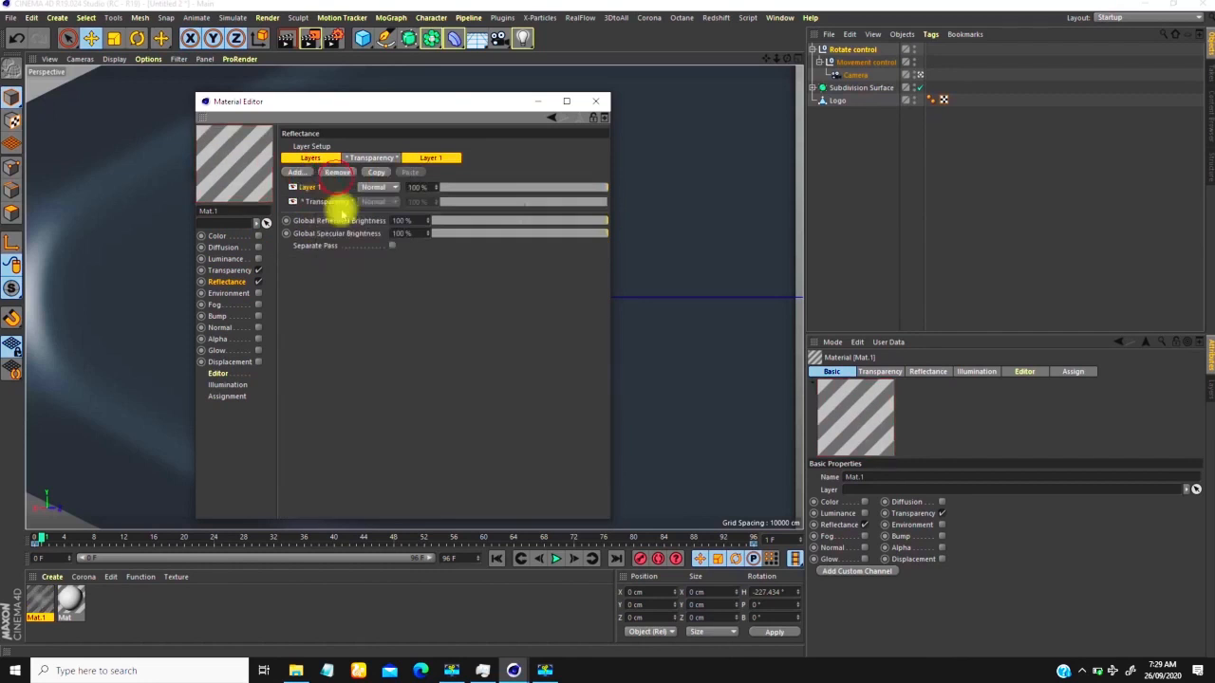
pyautogui.click(313, 501)
pyautogui.click(361, 517)
pyautogui.click(353, 536)
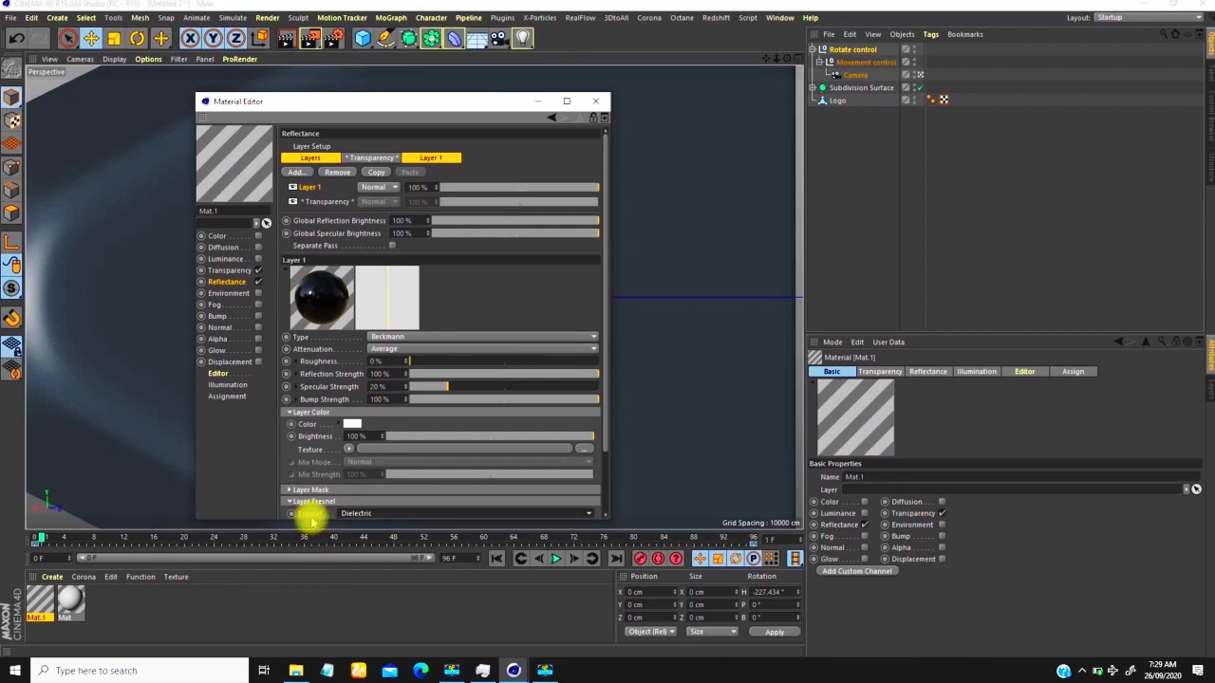
# Step: Set both Mat.1's Layer Fresnel preset and its Transparency refraction preset to Glass
pyautogui.moveTo(313, 520); pyautogui.dragTo(322, 617)
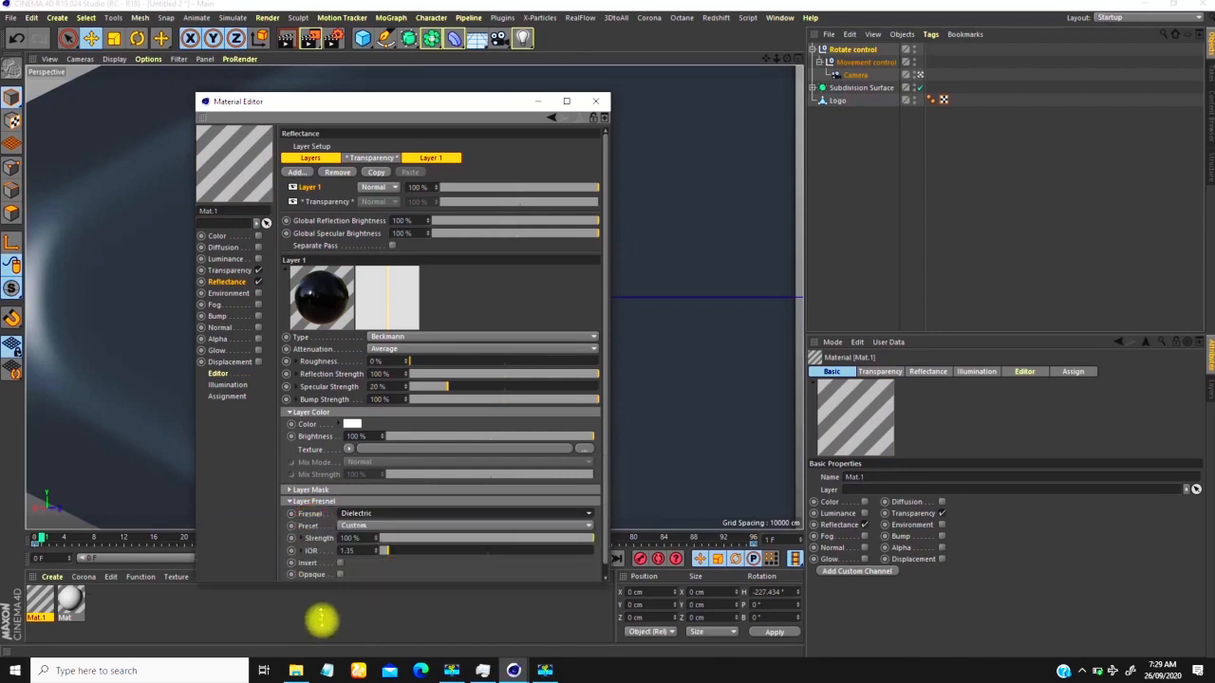
pyautogui.click(344, 524)
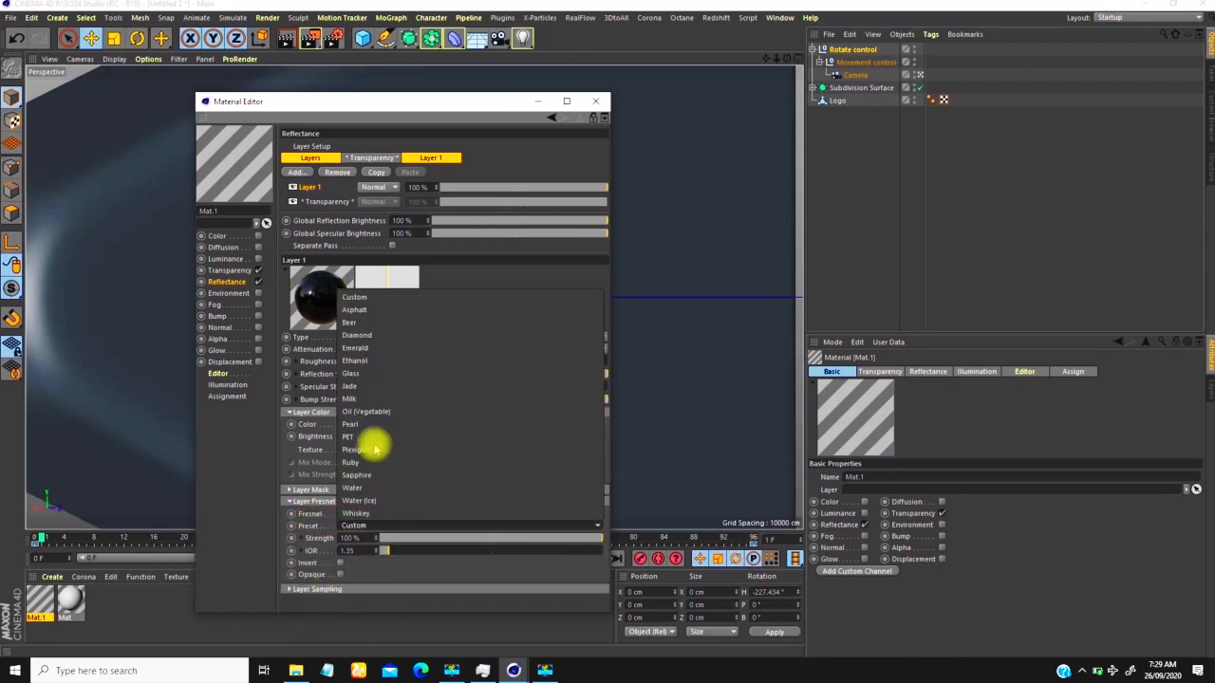
pyautogui.click(350, 373)
pyautogui.click(229, 271)
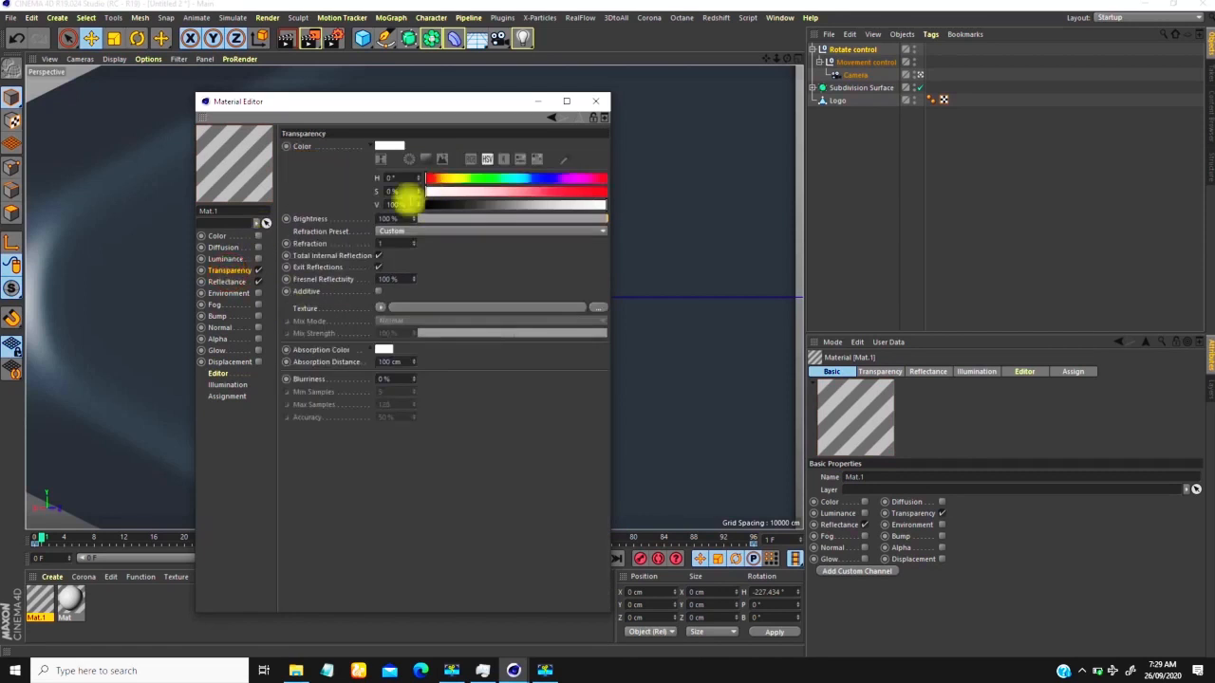
pyautogui.click(392, 231)
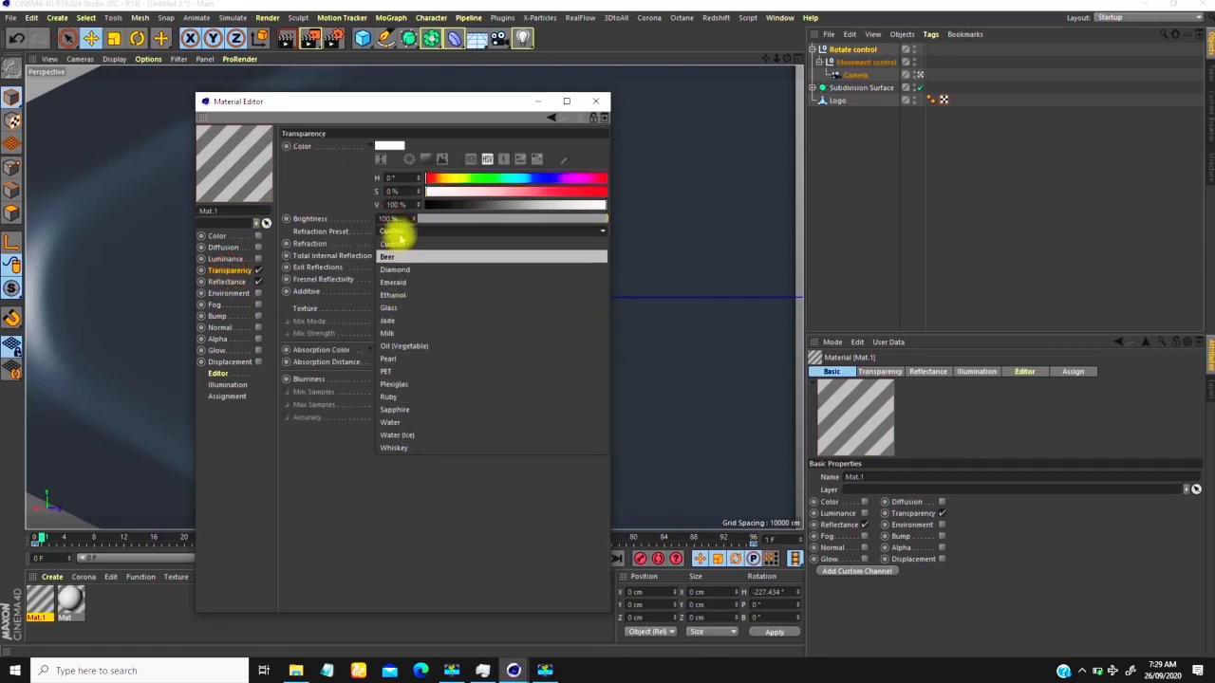
pyautogui.click(389, 307)
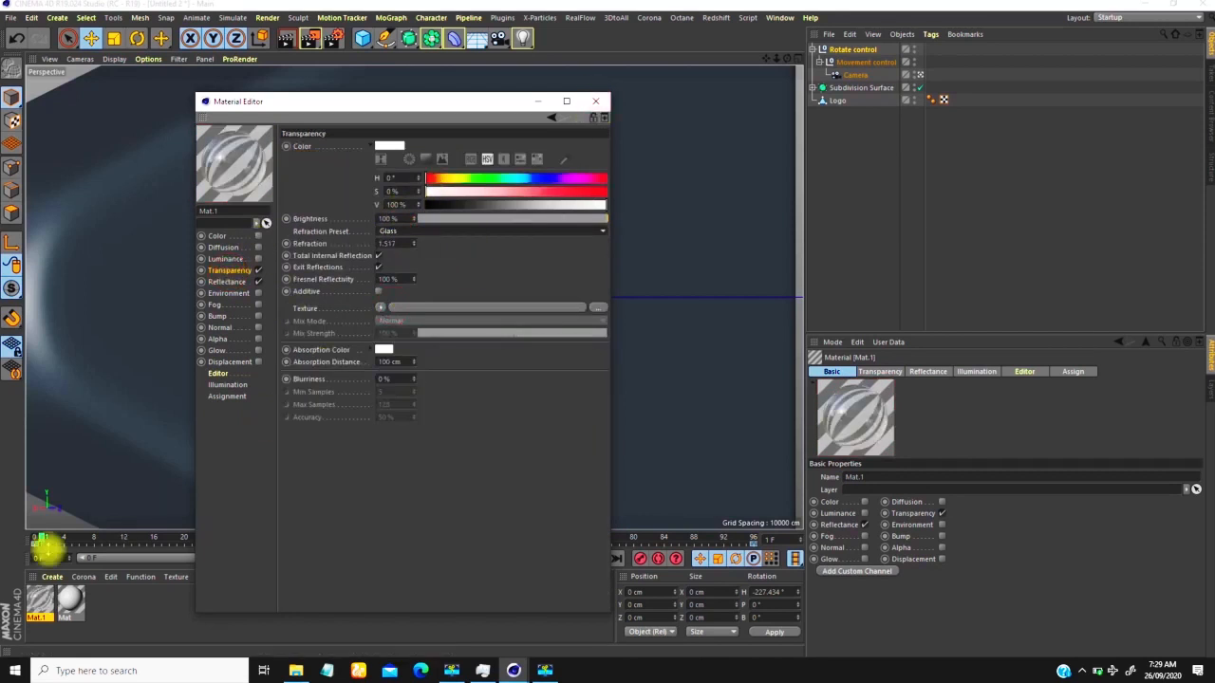
# Step: Duplicate the glass material Mat.1 and delete the unused default material Mat
pyautogui.click(35, 602)
pyautogui.moveTo(492, 112); pyautogui.dragTo(881, 90)
pyautogui.click(40, 607)
pyautogui.hotkey('ctrl', 'c')
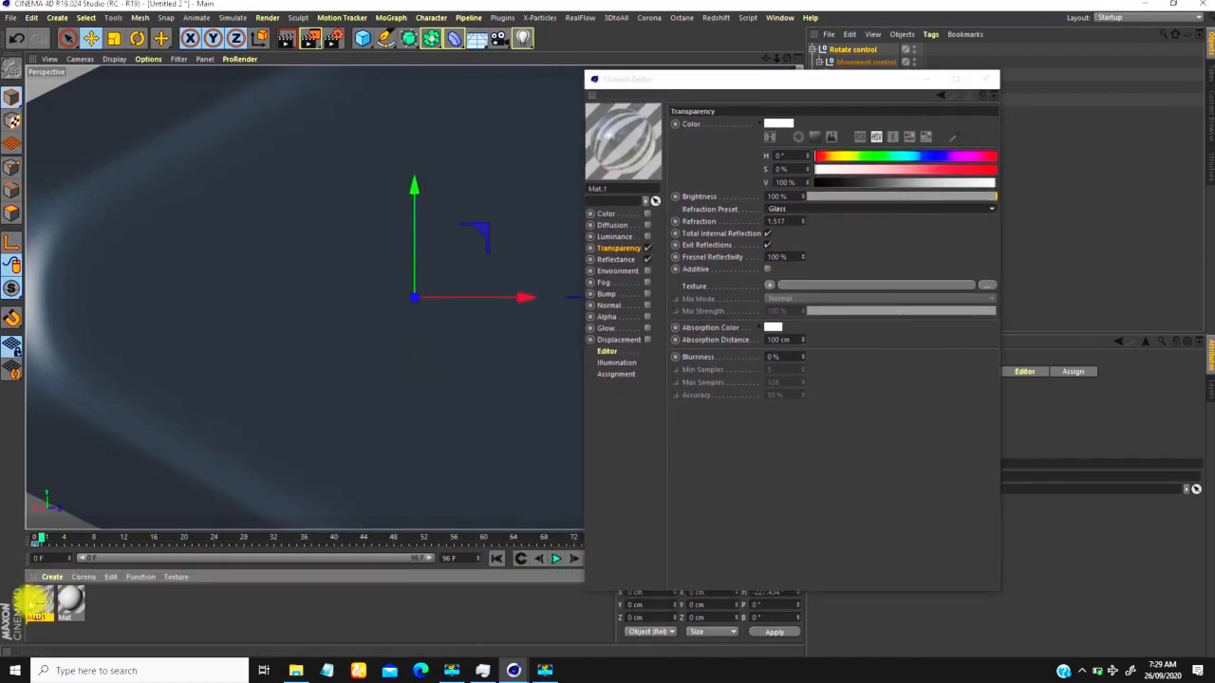
pyautogui.hotkey('ctrl', 'v')
pyautogui.click(105, 603)
pyautogui.press('Delete')
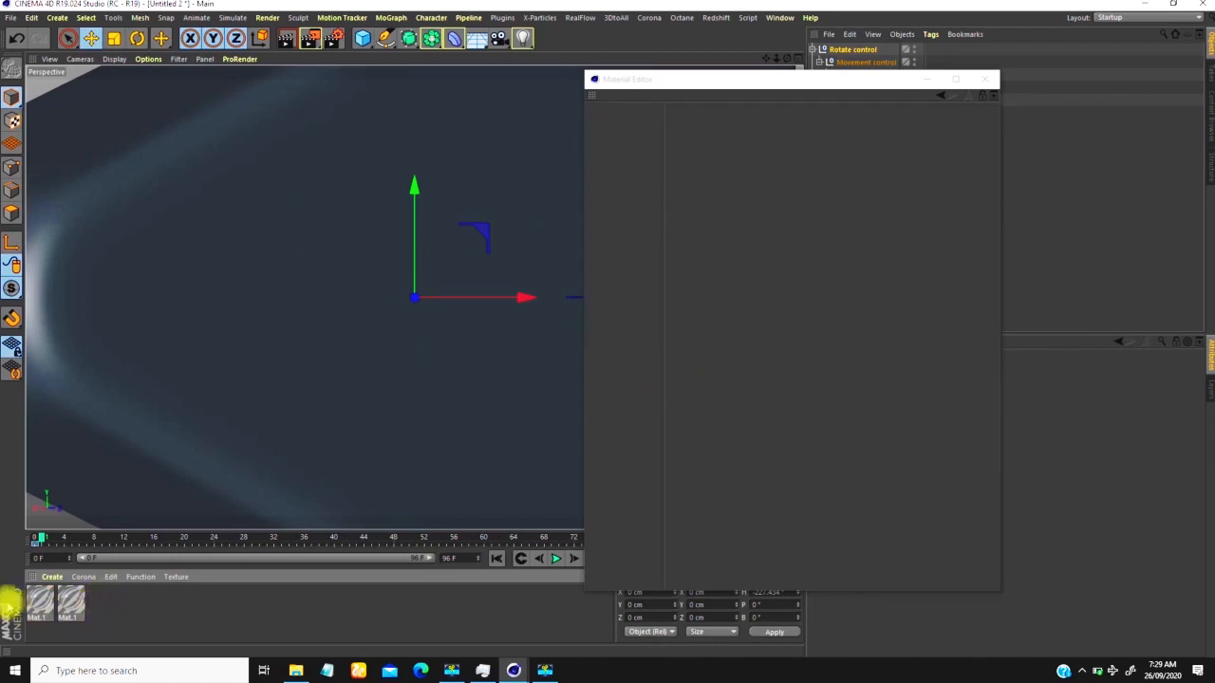
# Step: Turn the first Mat.1 copy red by disabling Transparency and enabling Color with saturation 100% and value 99%
pyautogui.click(40, 598)
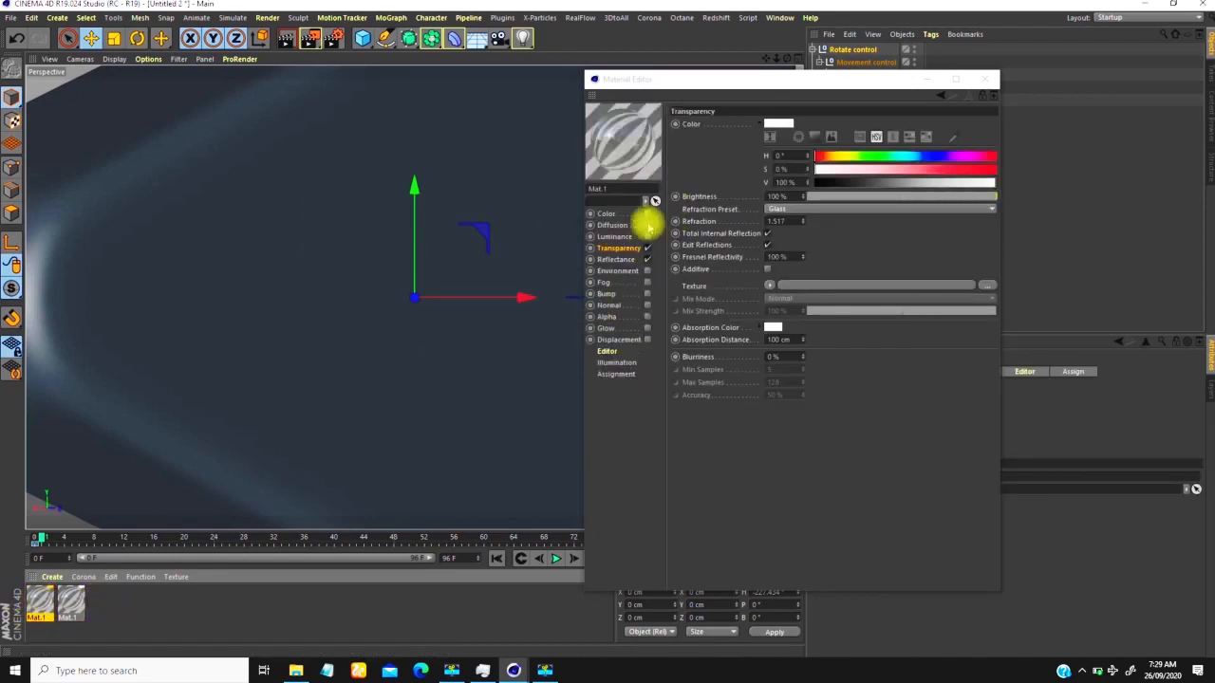
pyautogui.click(645, 248)
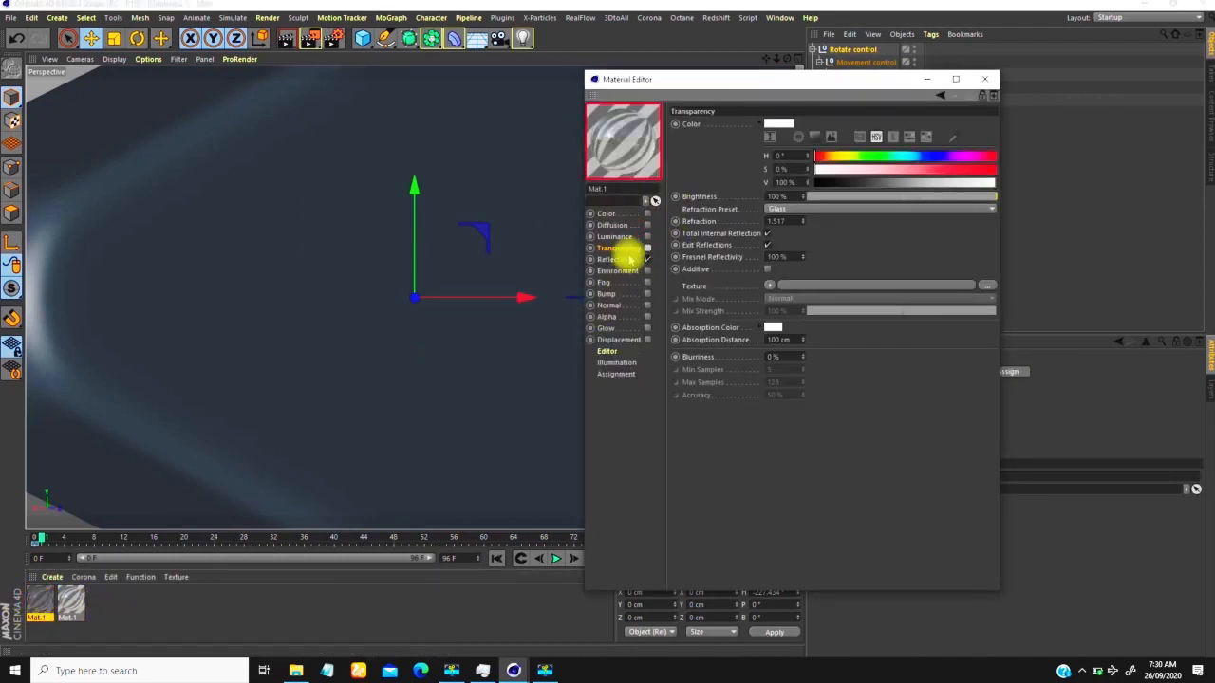
pyautogui.click(610, 213)
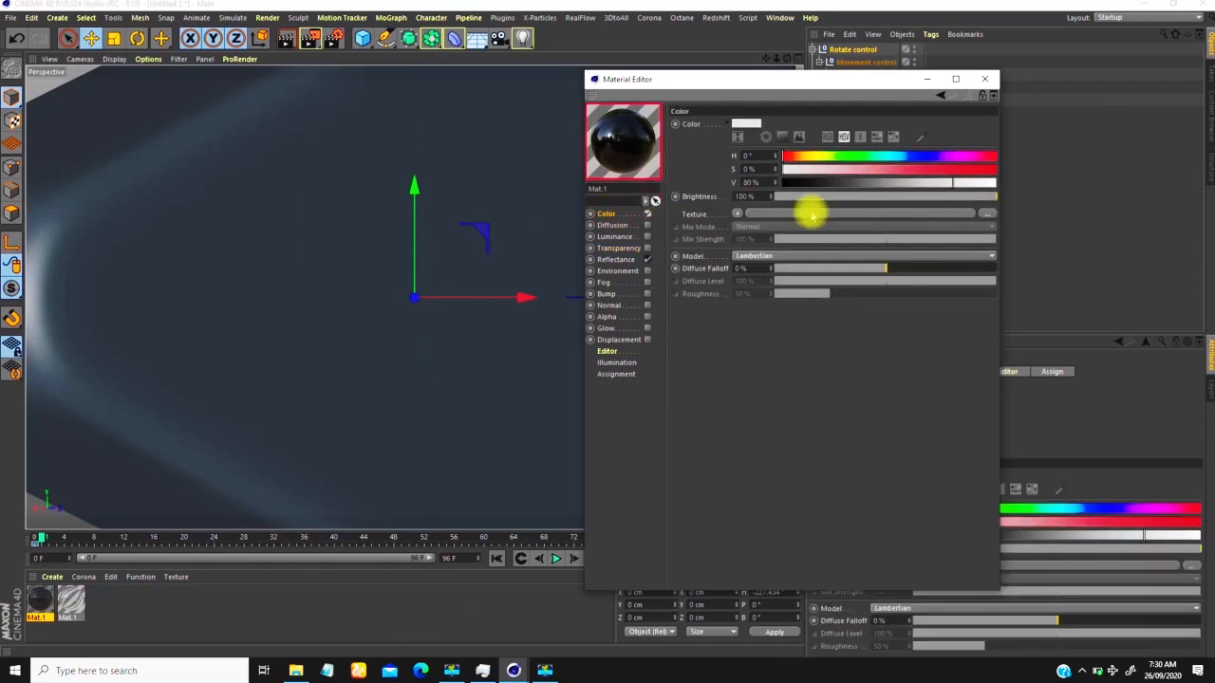
pyautogui.moveTo(949, 169); pyautogui.dragTo(998, 176)
pyautogui.click(993, 183)
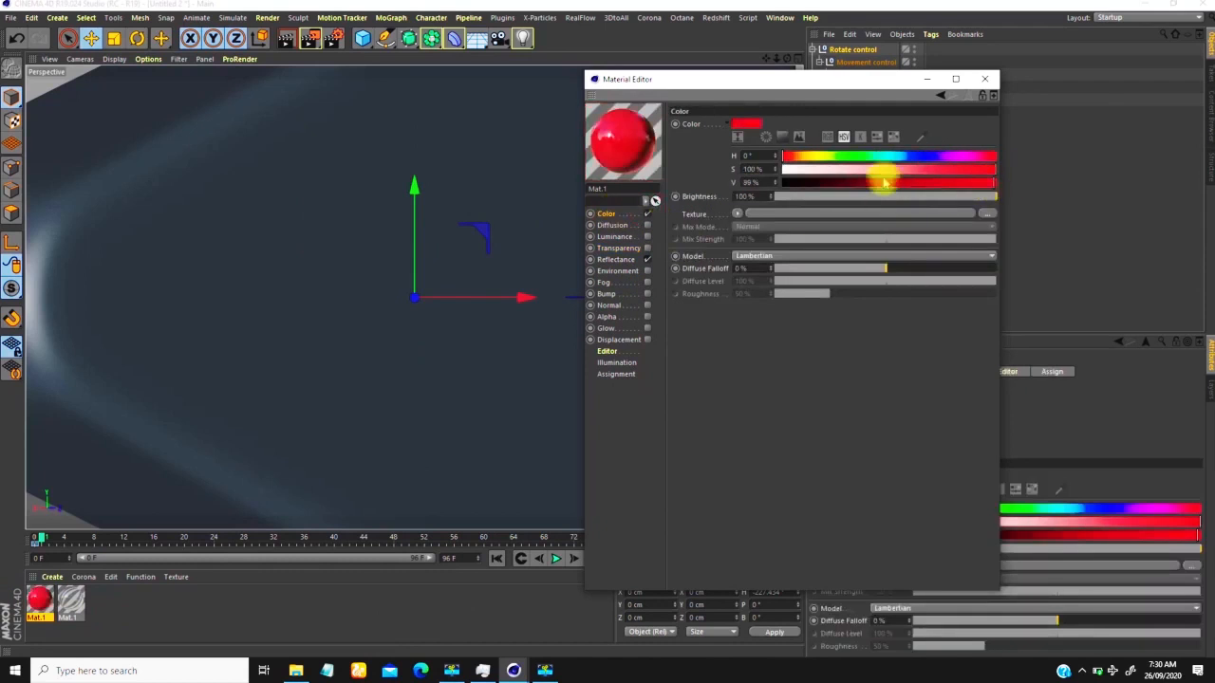
# Step: In the red material's Reflectance, set Layer 1's blend mode to Add and its attenuation to Additive, and close the material editor
pyautogui.click(617, 259)
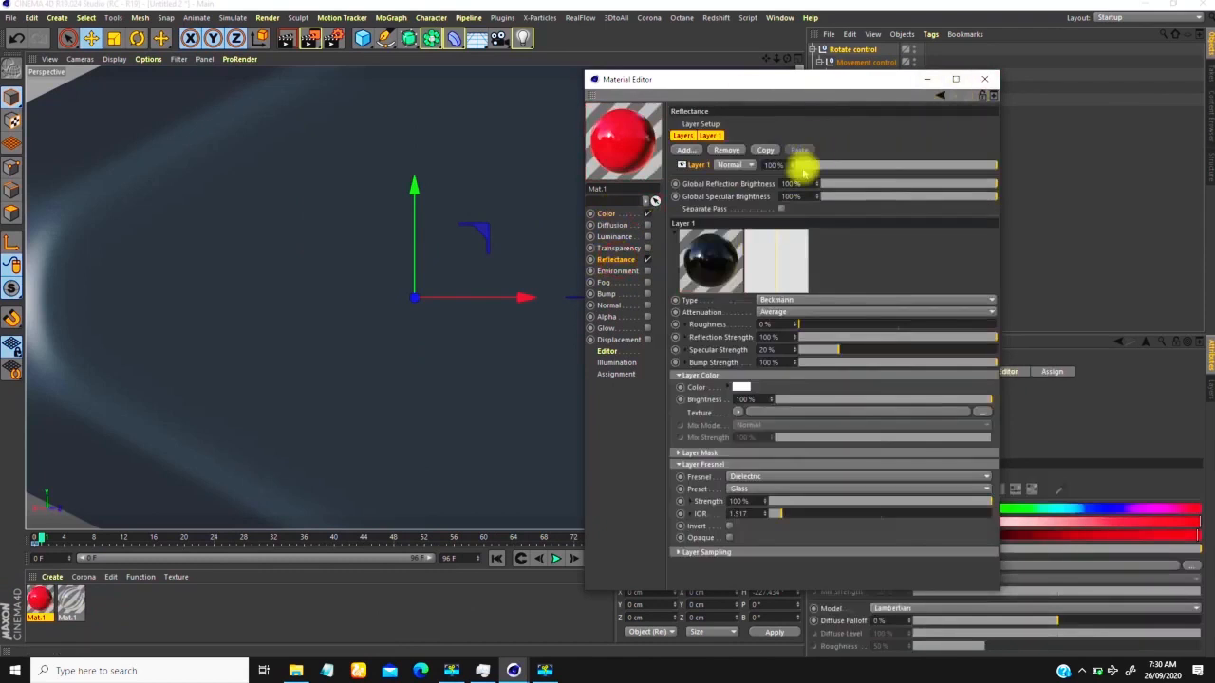
pyautogui.click(737, 167)
pyautogui.click(732, 189)
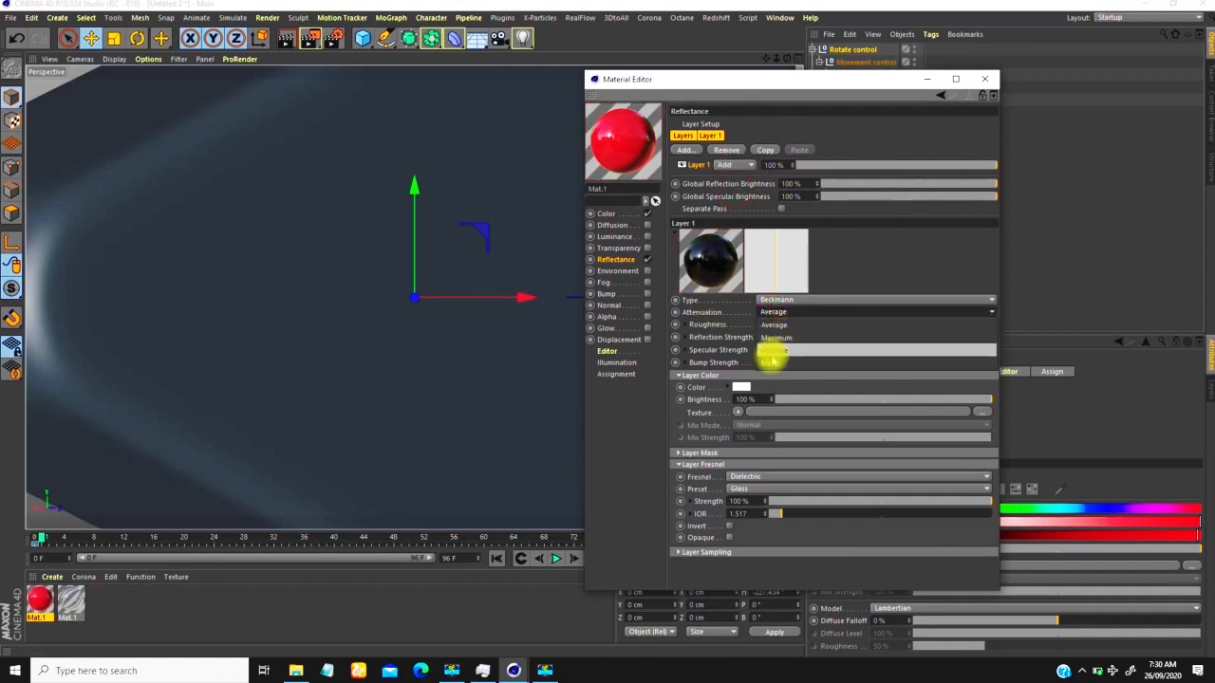
pyautogui.click(772, 351)
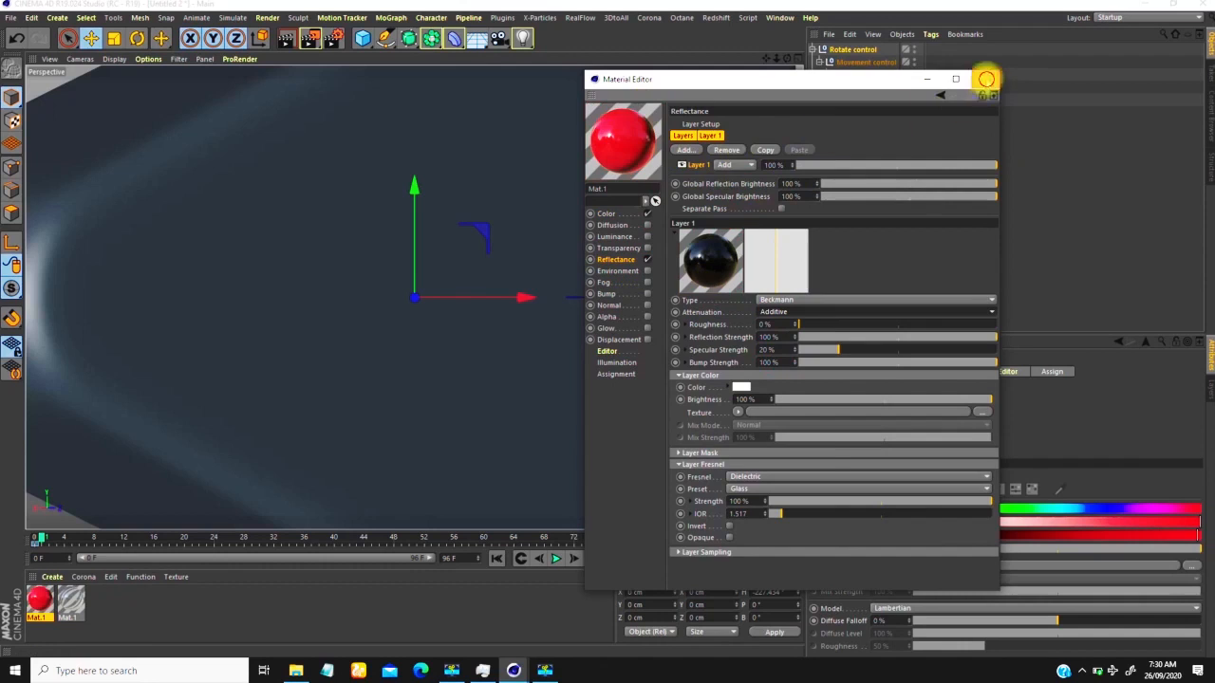
pyautogui.click(986, 79)
# Step: Apply the red material to the Logo and the glass material to the Subdivision Surface, and expand its hierarchy
pyautogui.moveTo(39, 600); pyautogui.dragTo(839, 101)
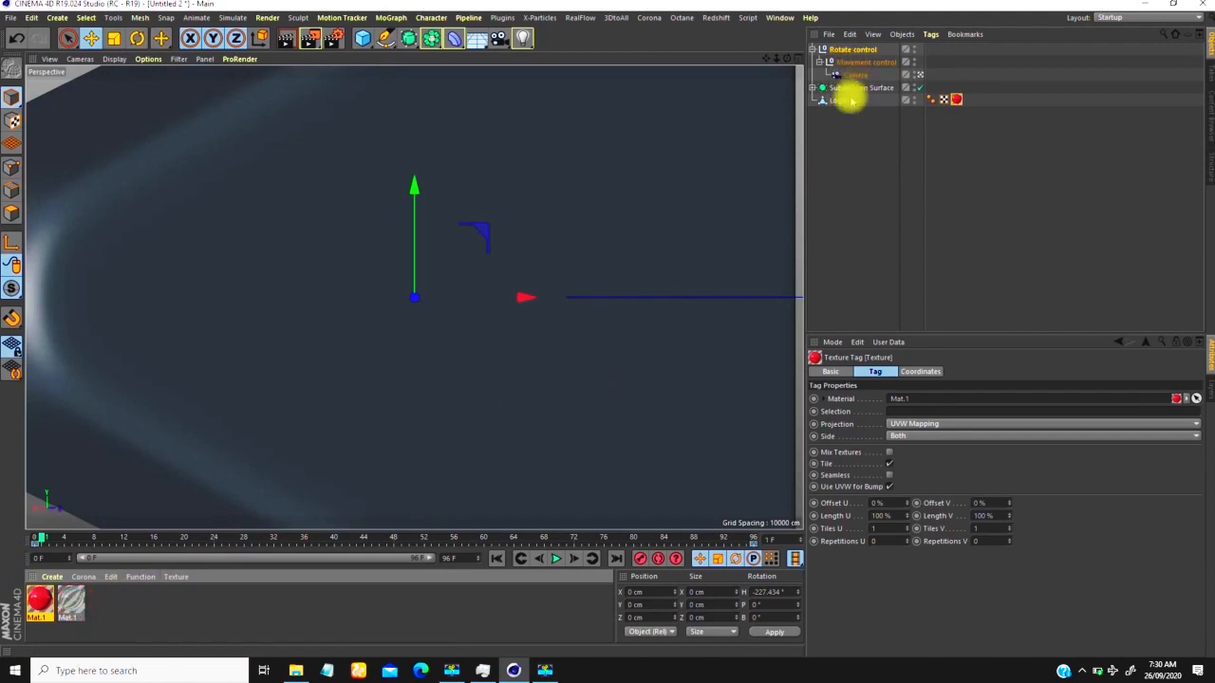
pyautogui.moveTo(851, 100); pyautogui.dragTo(848, 89)
pyautogui.click(813, 87)
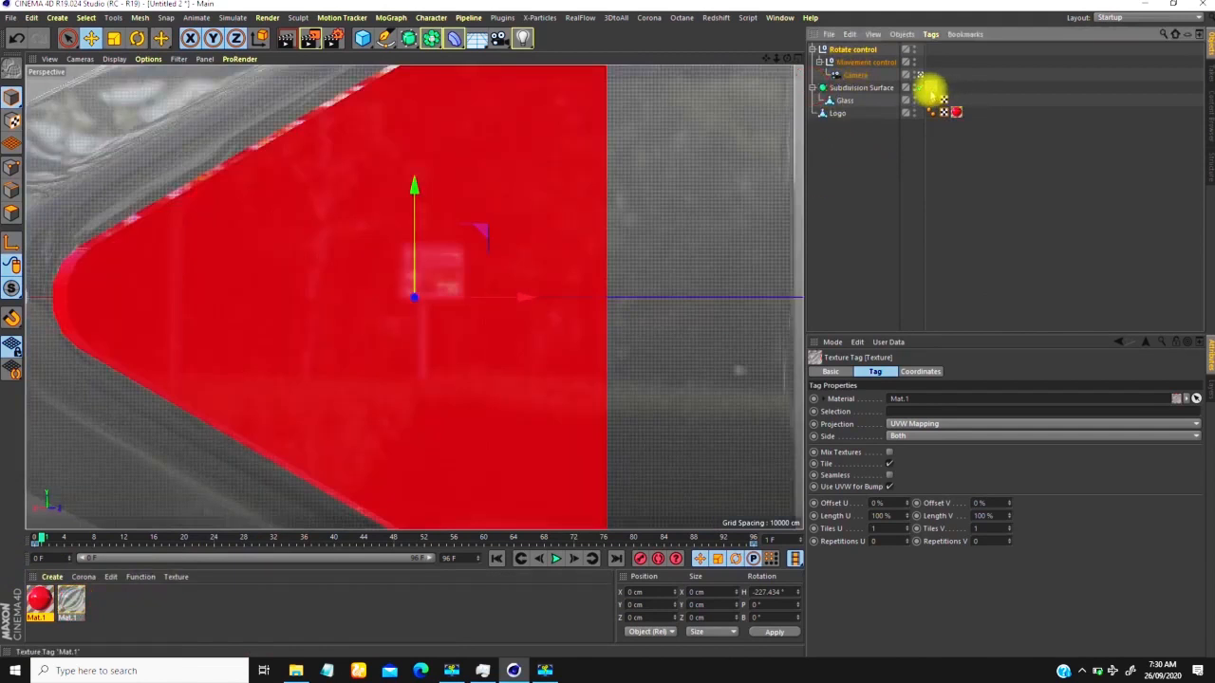
# Step: Play the animation through the camera to check the materials, stop it and return to frame 0
pyautogui.click(555, 558)
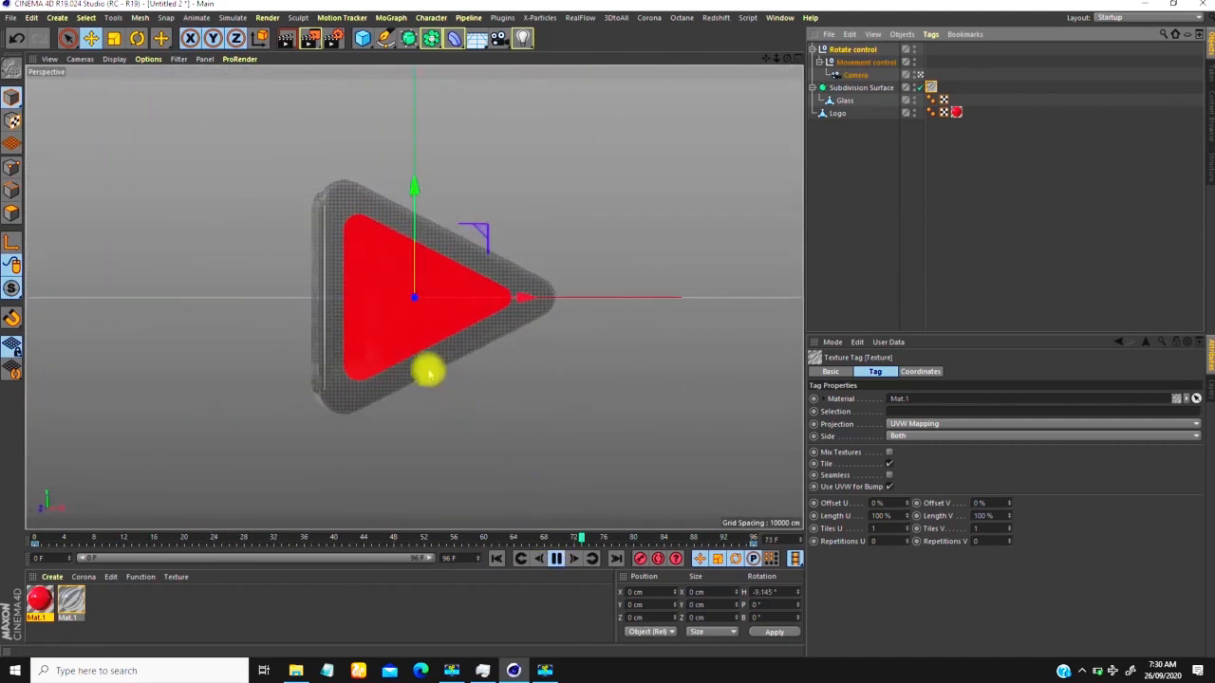
pyautogui.click(556, 558)
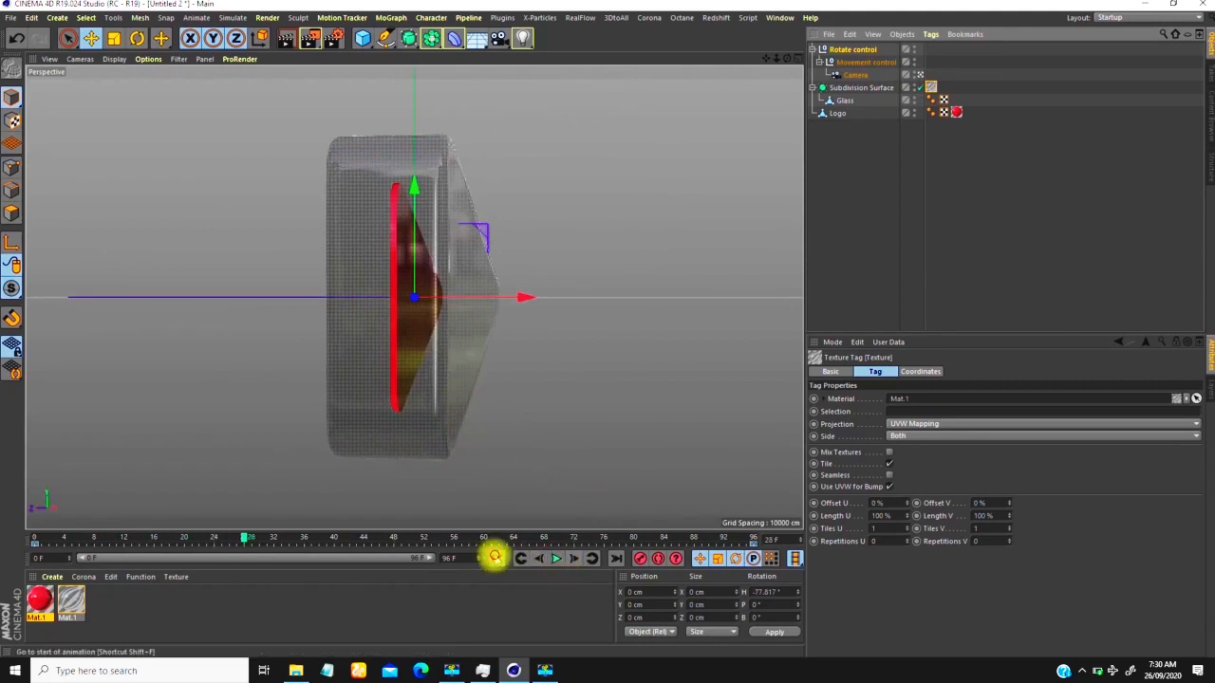
pyautogui.click(496, 558)
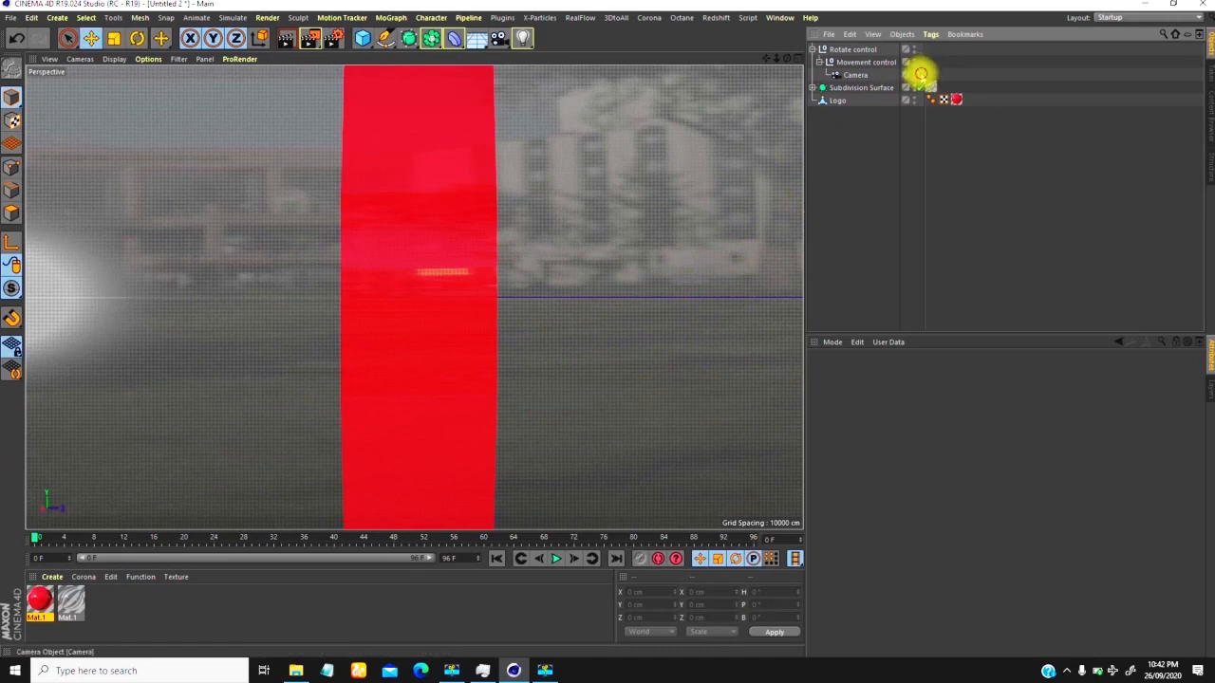
# Step: Leave the camera view at frame 30 and remove the material tags from the Subdivision Surface and the Logo
pyautogui.click(917, 74)
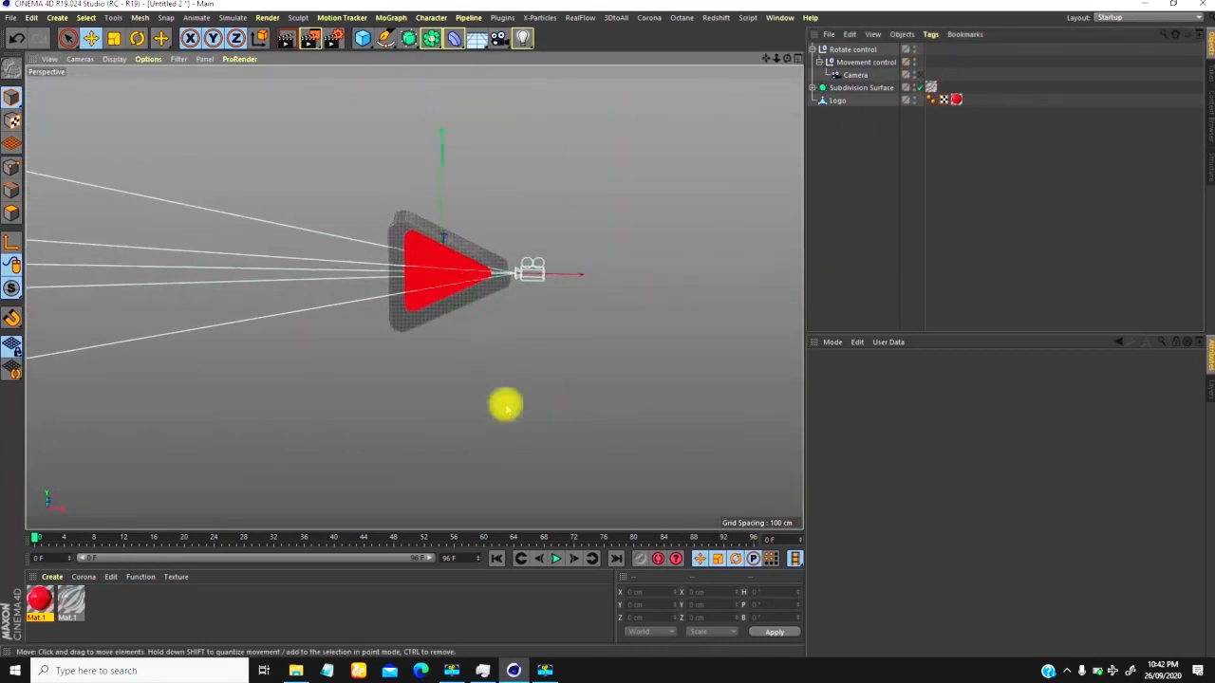
pyautogui.moveTo(36, 539); pyautogui.dragTo(258, 429)
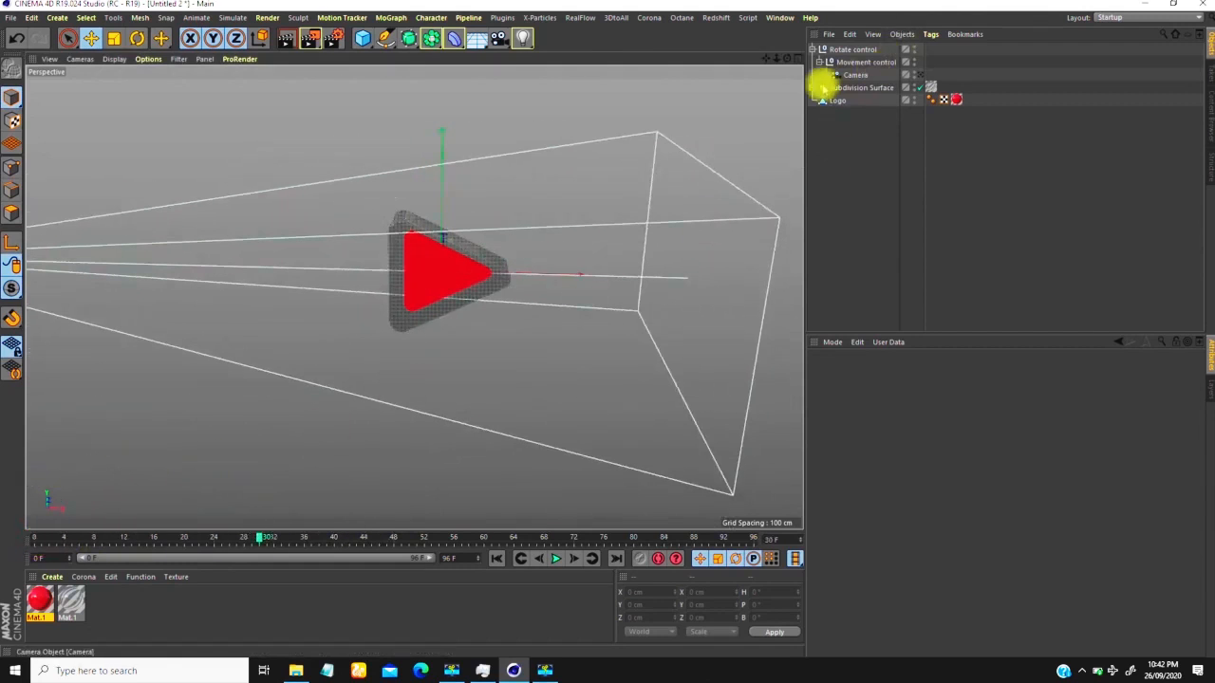
pyautogui.click(931, 98)
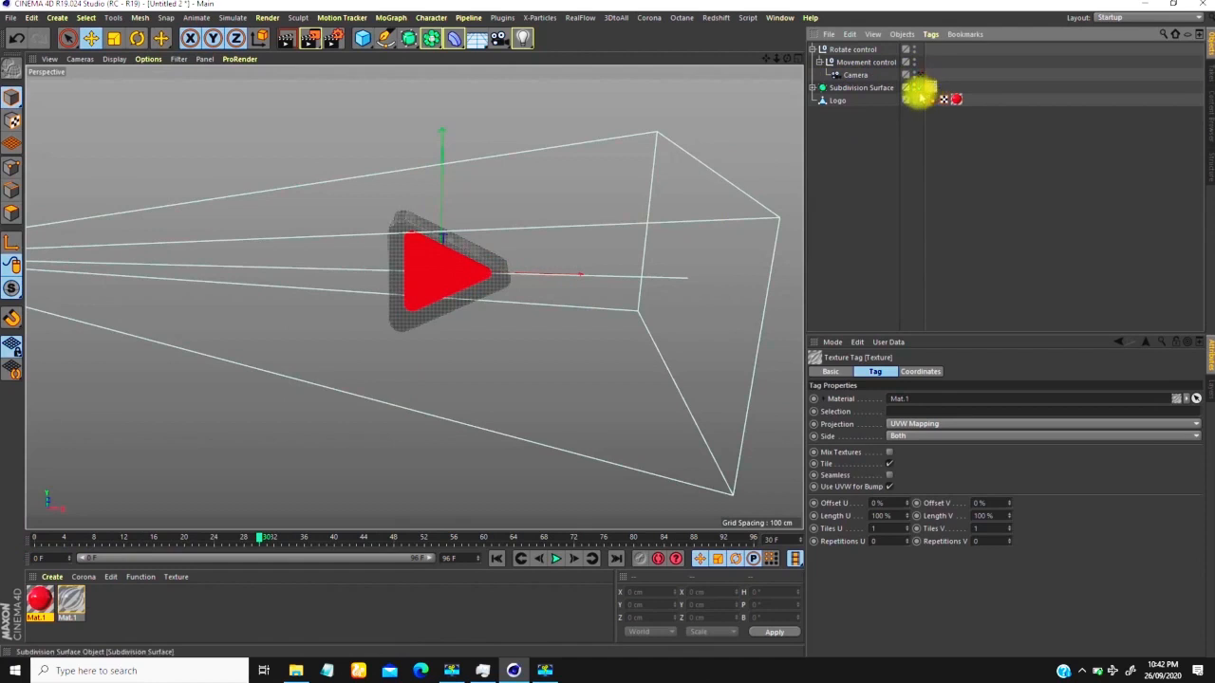
pyautogui.press('Delete')
pyautogui.click(959, 102)
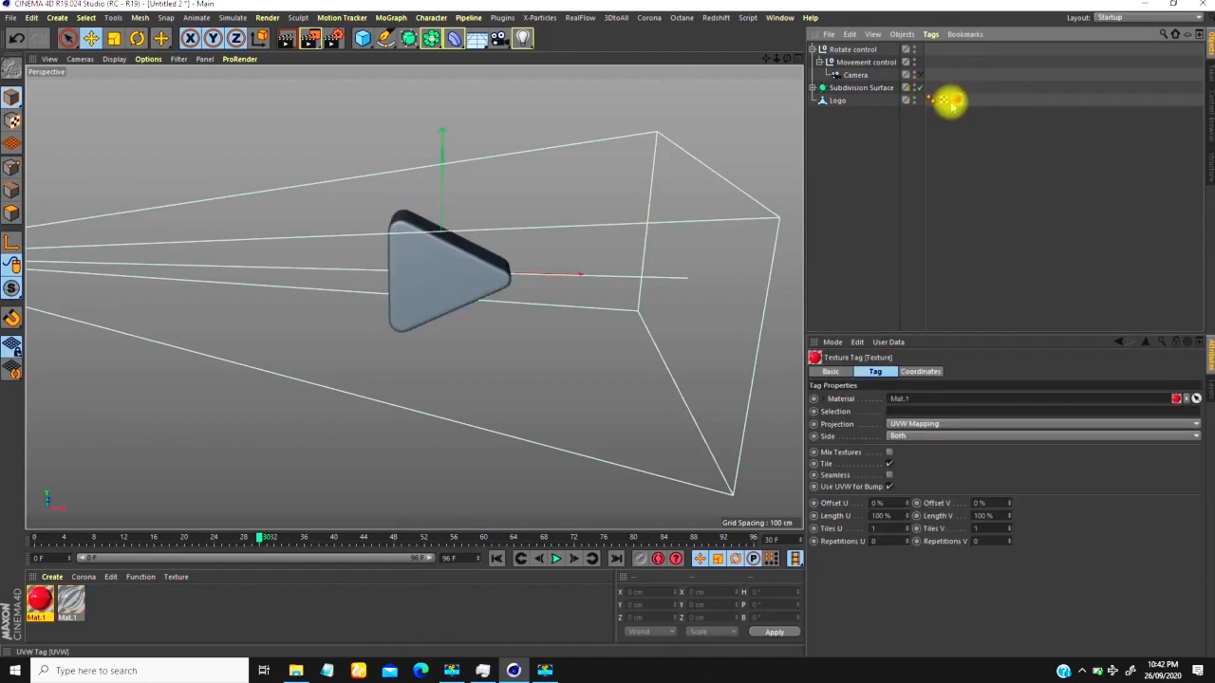
pyautogui.click(943, 111)
# Step: Rename the Subdivision Surface object as Glass and deselect it
pyautogui.click(822, 89)
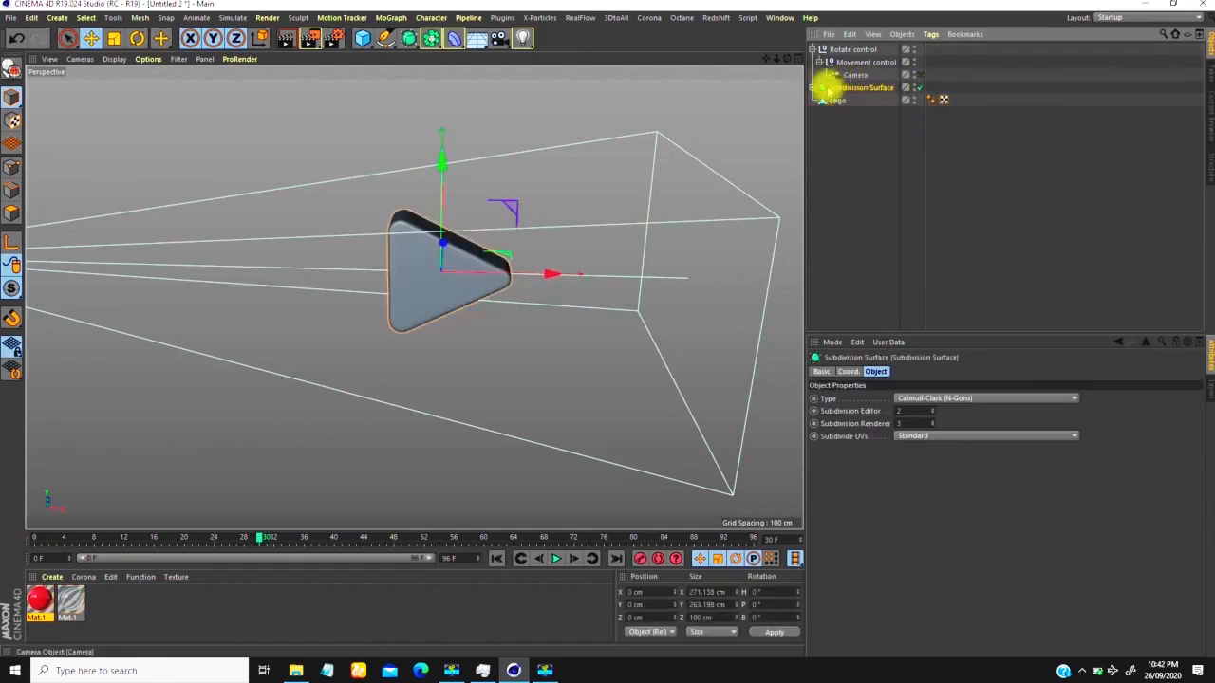
pyautogui.click(812, 87)
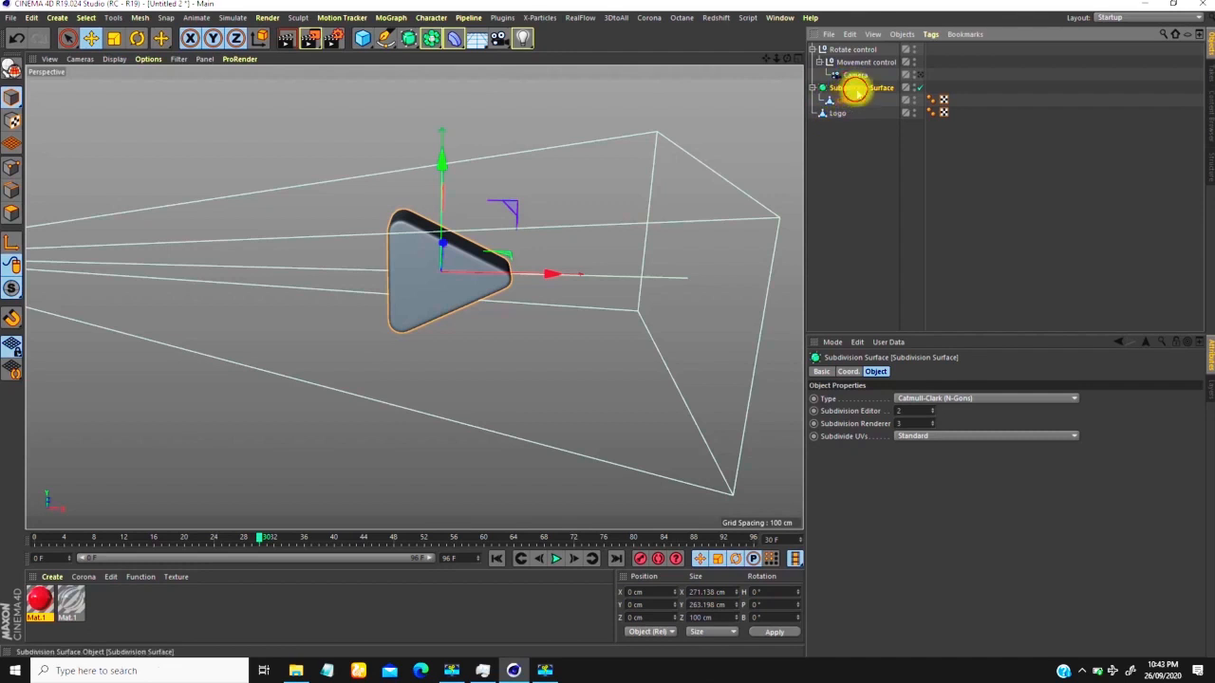
pyautogui.doubleClick(857, 90)
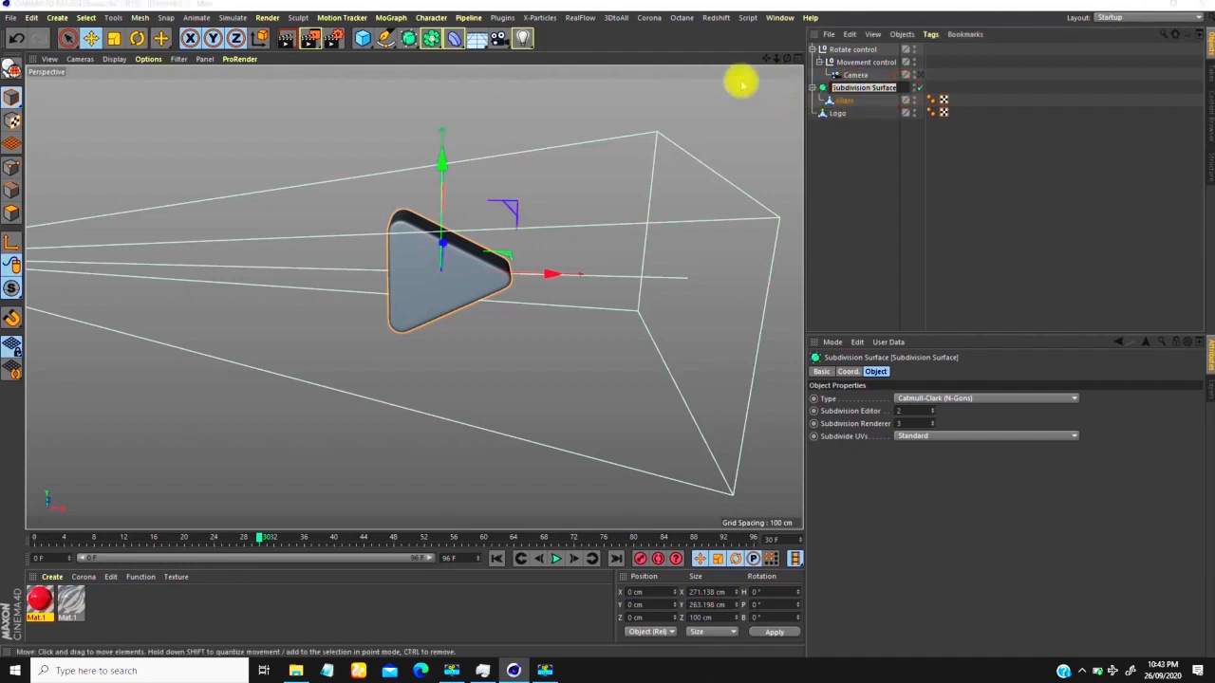
pyautogui.write('Glass')
pyautogui.press('Return')
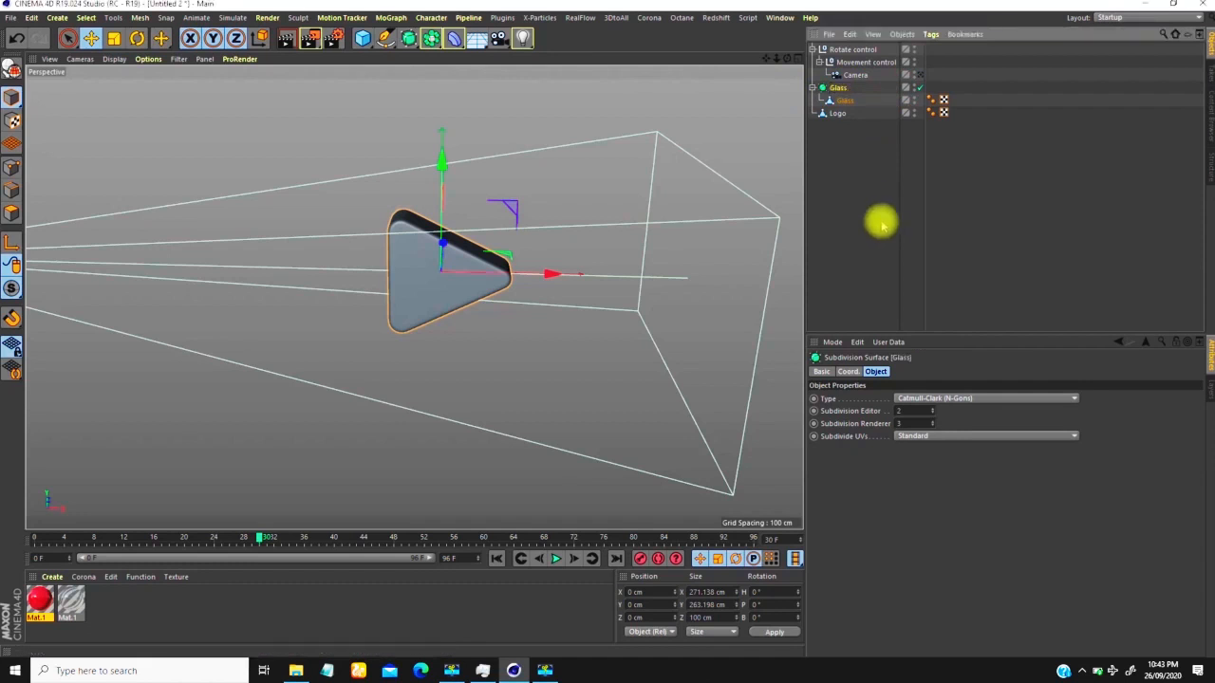
pyautogui.click(847, 141)
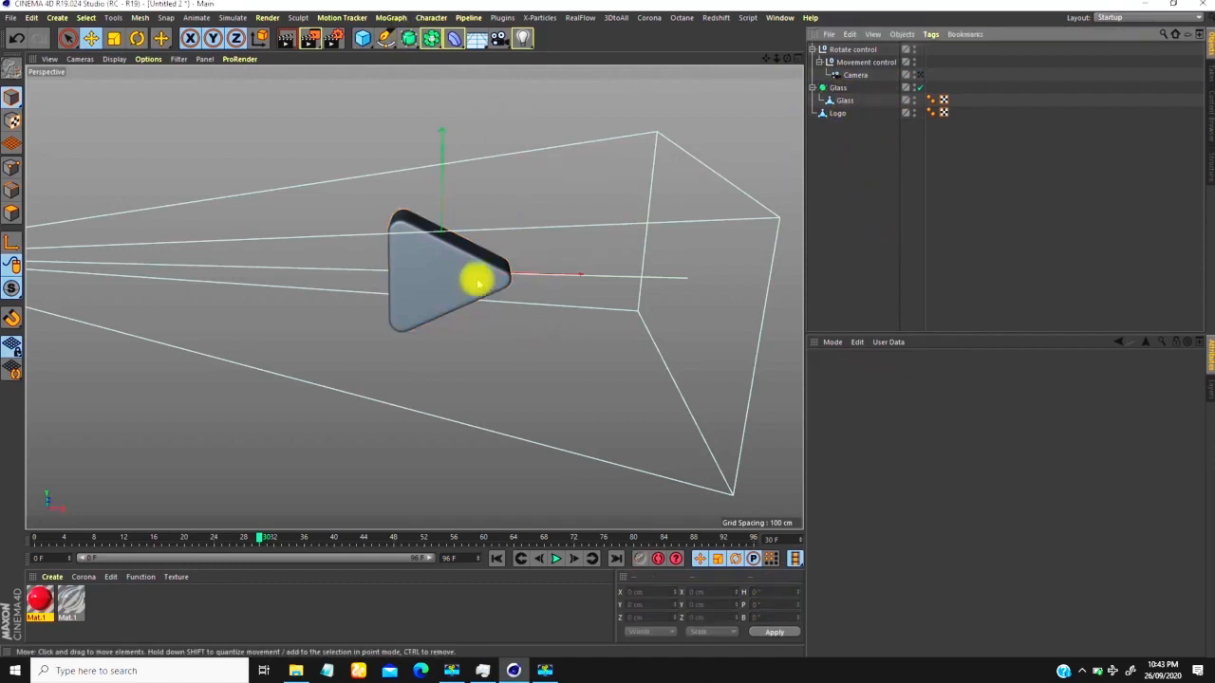
# Step: Examine the triangular glass body and the camera's frustum from several angles
pyautogui.keyDown('alt'); pyautogui.moveTo(456, 252); pyautogui.dragTo(478, 214); pyautogui.keyUp('alt')
pyautogui.keyDown('alt'); pyautogui.moveTo(477, 214); pyautogui.dragTo(486, 203, button='right'); pyautogui.keyUp('alt')
pyautogui.keyDown('alt'); pyautogui.moveTo(415, 274); pyautogui.dragTo(424, 245); pyautogui.keyUp('alt')
pyautogui.moveTo(420, 236)
pyautogui.keyDown('alt'); pyautogui.mouseDown(button='right')
pyautogui.moveTo(437, 210)
pyautogui.moveTo(448, 223)
pyautogui.moveTo(412, 251)
pyautogui.mouseUp(button='right'); pyautogui.keyUp('alt')
pyautogui.keyDown('alt'); pyautogui.moveTo(398, 269); pyautogui.dragTo(406, 238); pyautogui.keyUp('alt')
pyautogui.moveTo(418, 231)
pyautogui.keyDown('alt'); pyautogui.mouseDown(button='right')
pyautogui.moveTo(434, 204)
pyautogui.moveTo(405, 228)
pyautogui.mouseUp(button='right'); pyautogui.keyUp('alt')
pyautogui.keyDown('alt'); pyautogui.moveTo(449, 244); pyautogui.dragTo(419, 298); pyautogui.keyUp('alt')
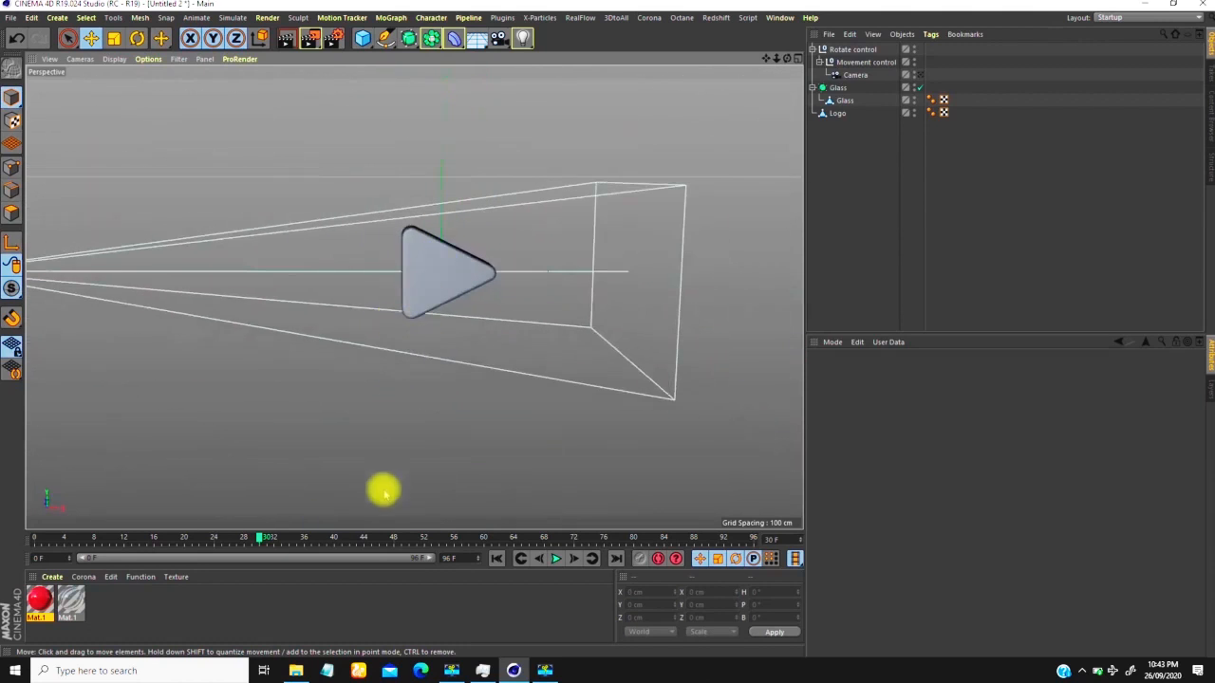
# Step: Review the camera move through the camera at frames 0, 48 and 63, return to frame 0 and leave the camera view
pyautogui.click(919, 75)
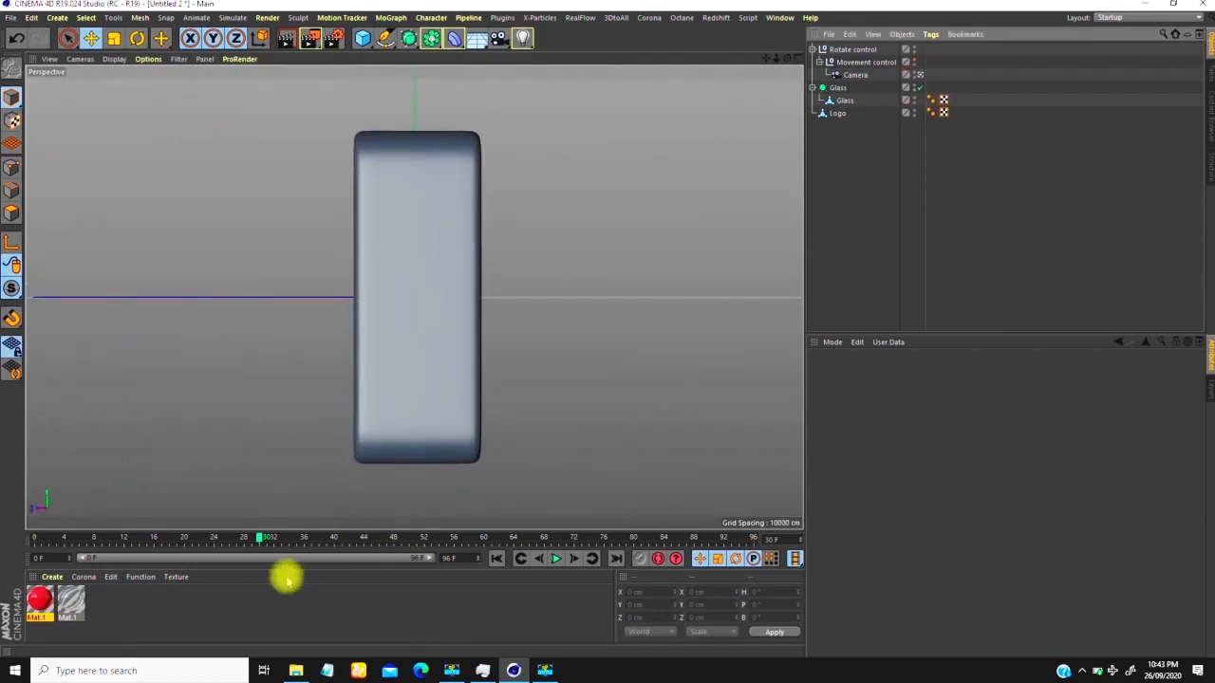
pyautogui.moveTo(261, 537); pyautogui.dragTo(4, 575)
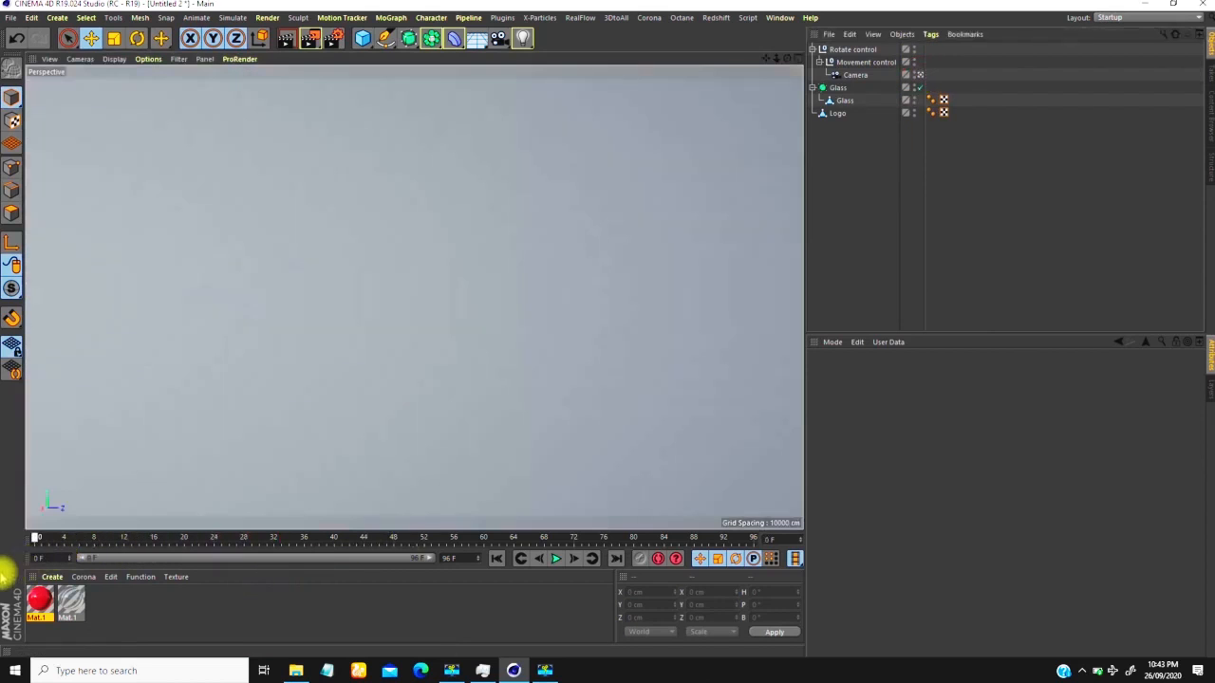
pyautogui.moveTo(34, 538); pyautogui.dragTo(396, 523)
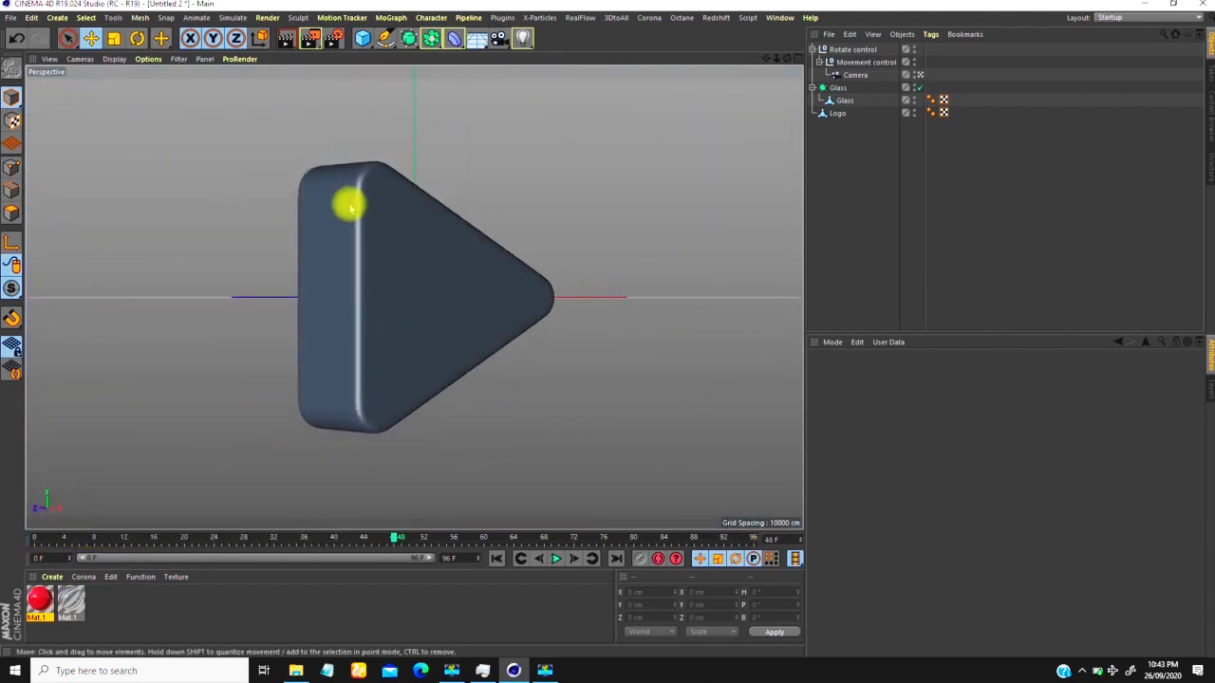
pyautogui.moveTo(396, 538); pyautogui.dragTo(511, 538)
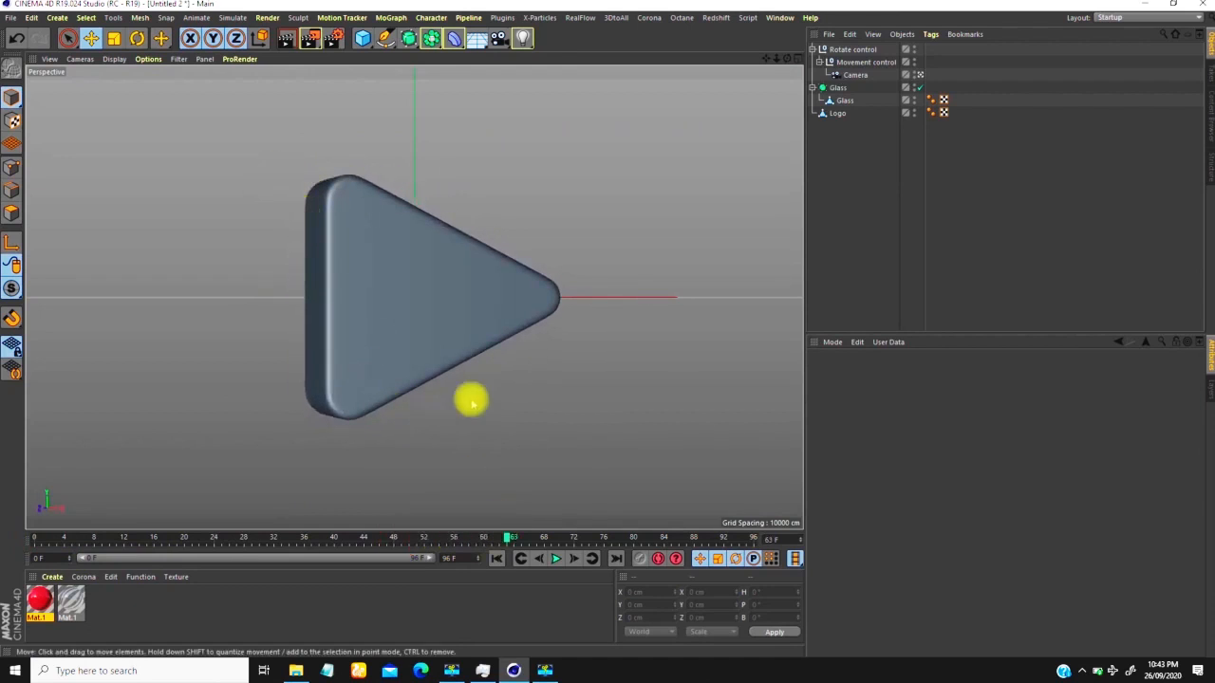
pyautogui.moveTo(504, 537); pyautogui.dragTo(10, 507)
pyautogui.click(920, 75)
pyautogui.scroll(-10, 573, 345)
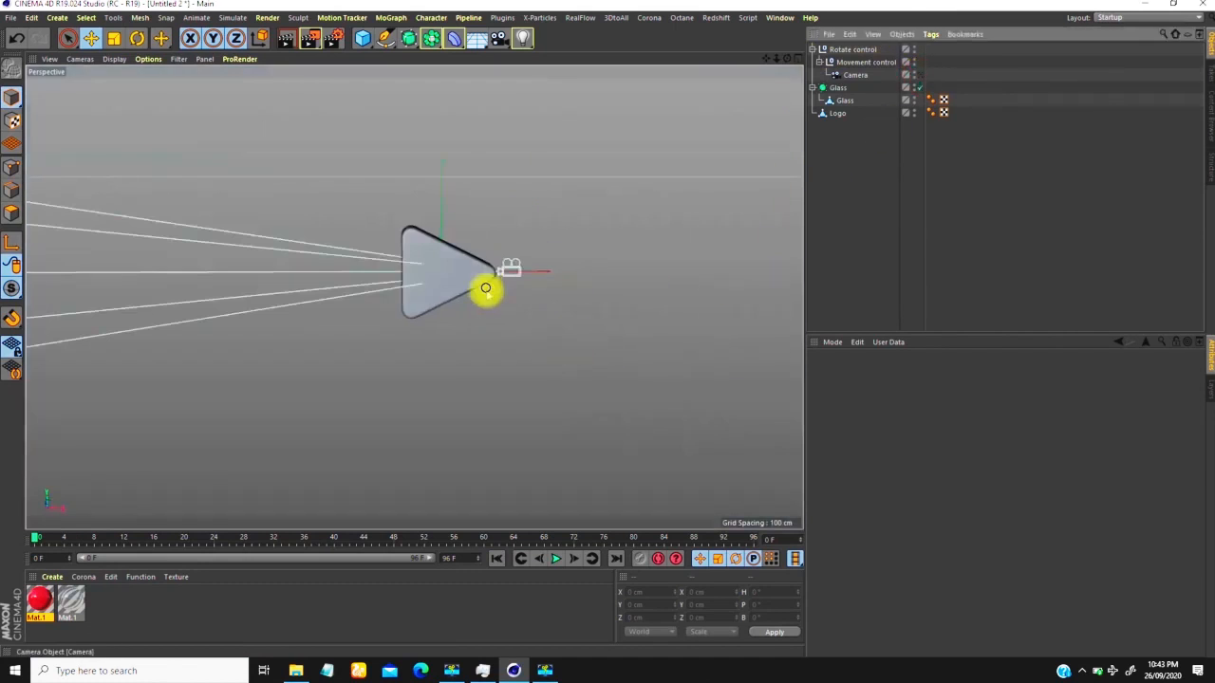
pyautogui.moveTo(493, 332)
pyautogui.keyDown('alt'); pyautogui.mouseDown()
pyautogui.moveTo(523, 347)
pyautogui.moveTo(513, 338)
pyautogui.mouseUp(); pyautogui.keyUp('alt')
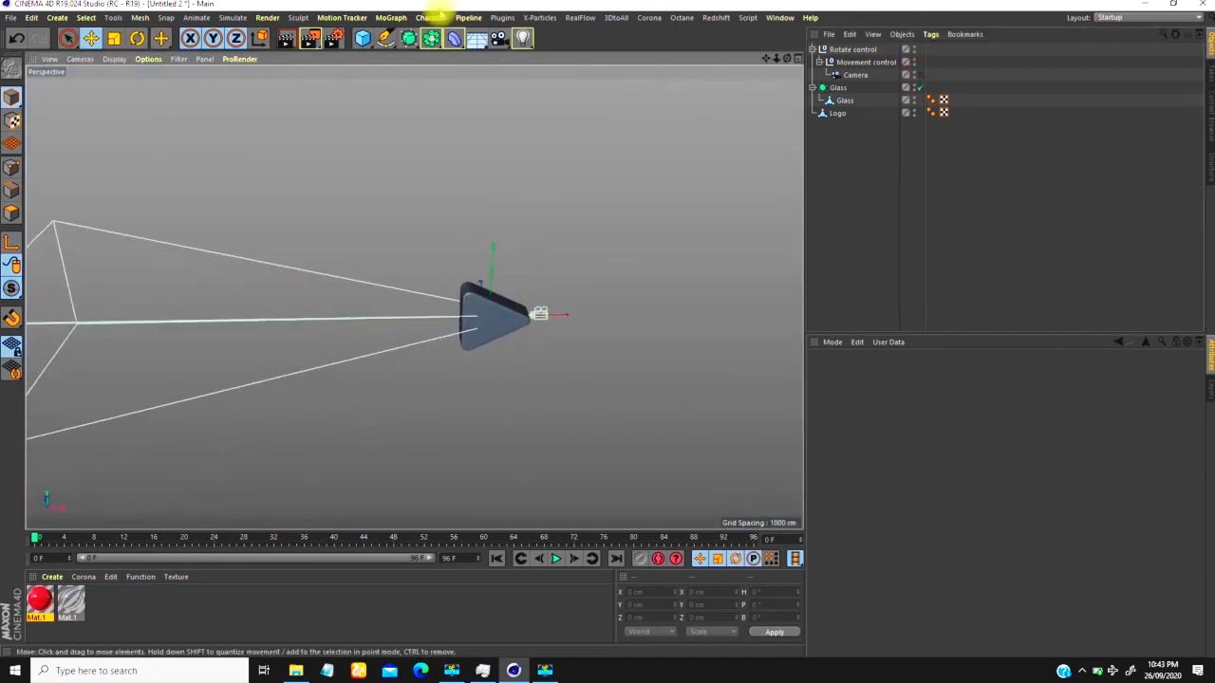
# Step: Add a Voronoi Fracture object, place it directly above the Glass subdivision surface in the hierarchy and rename it Glass
pyautogui.click(389, 18)
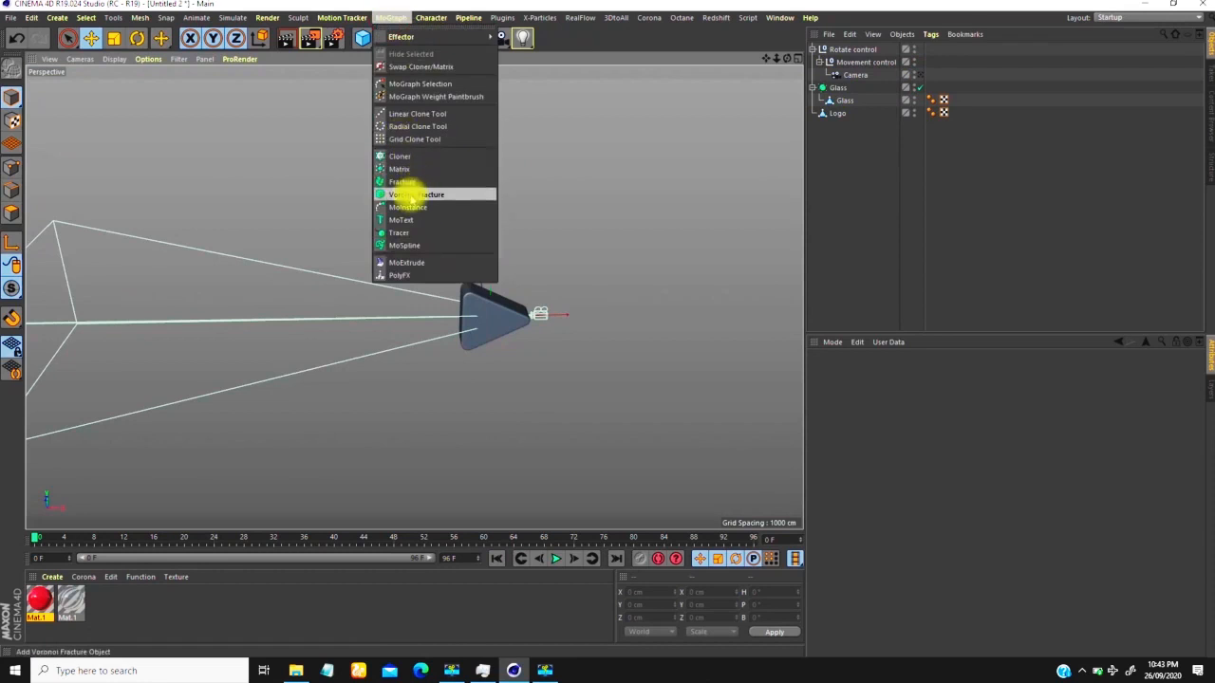
pyautogui.click(415, 193)
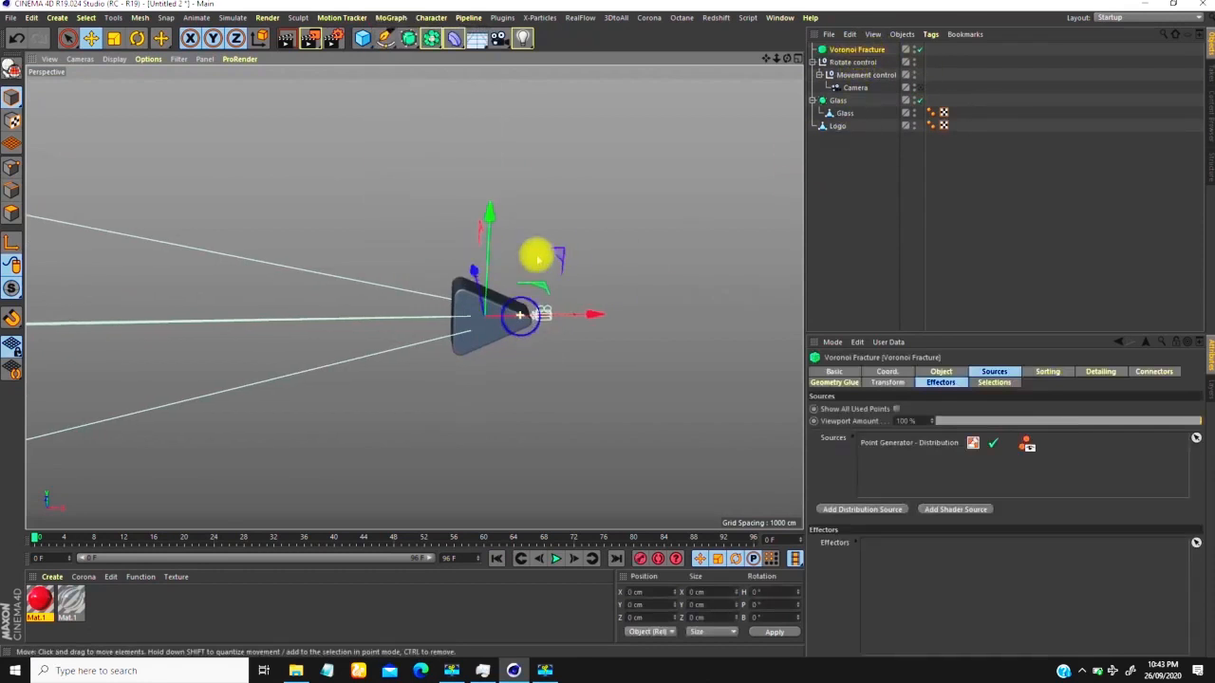
pyautogui.scroll(3, 520, 258)
pyautogui.moveTo(842, 61); pyautogui.dragTo(835, 89)
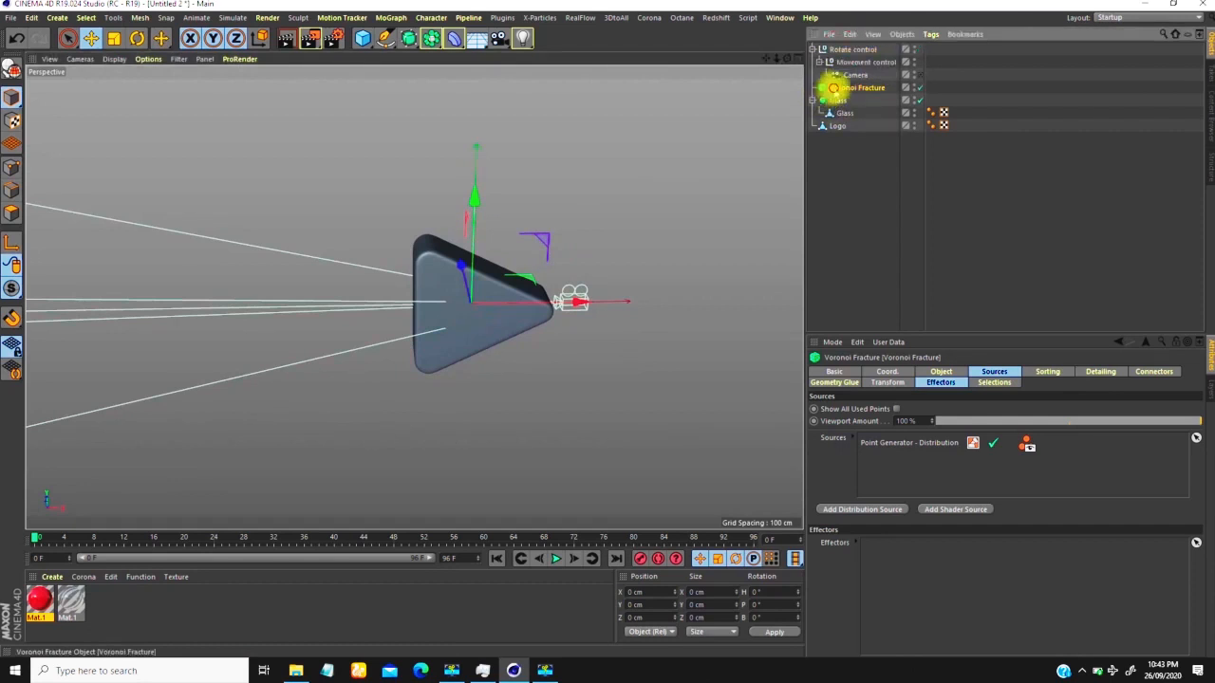
pyautogui.doubleClick(843, 87)
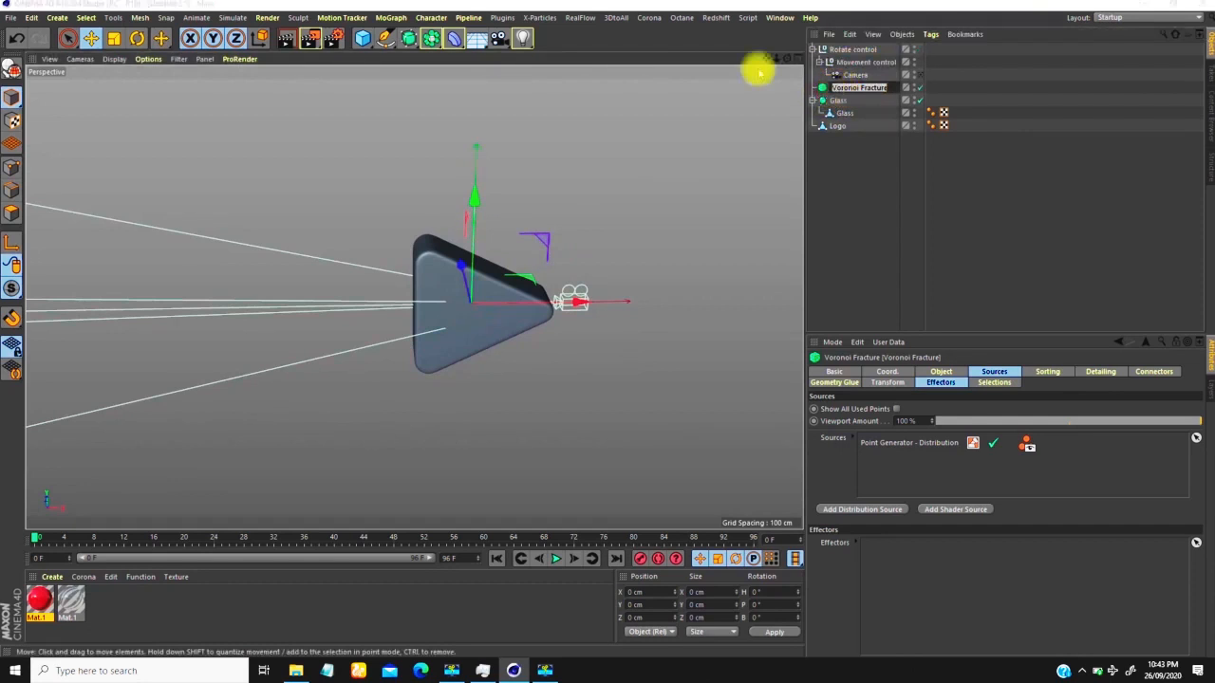
pyautogui.write('Glass')
pyautogui.press('Return')
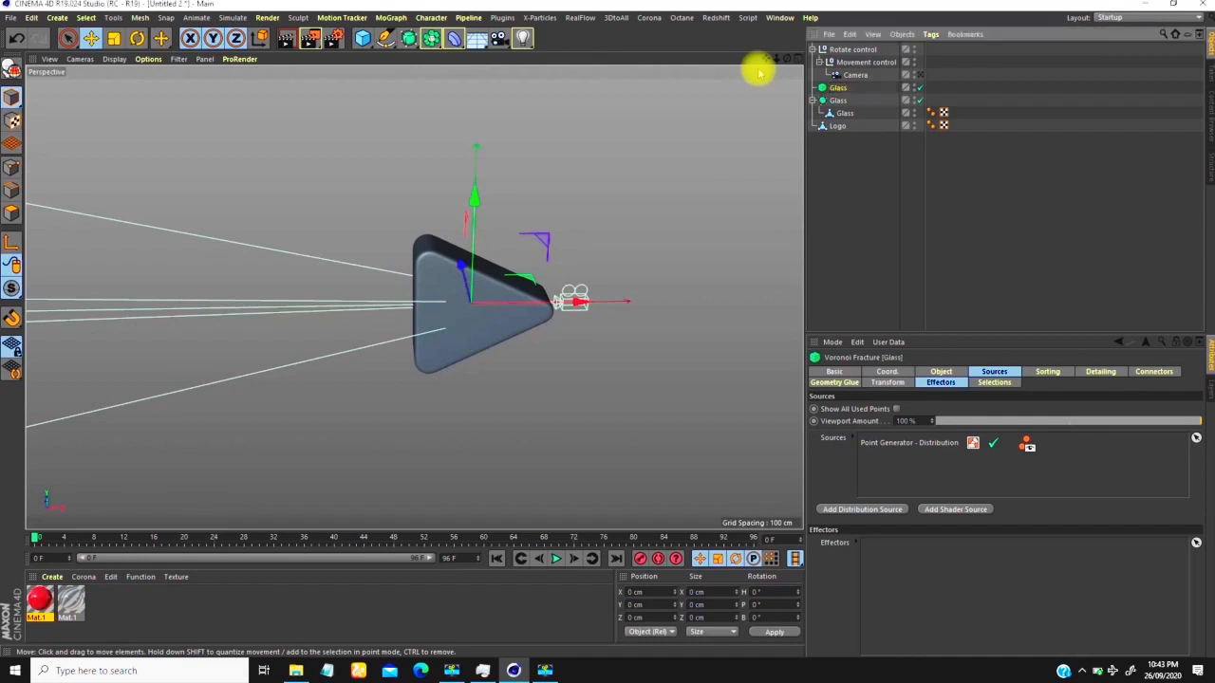
# Step: Collapse the Glass subdivision surface and make it a child of the Glass Voronoi Fracture object
pyautogui.click(813, 100)
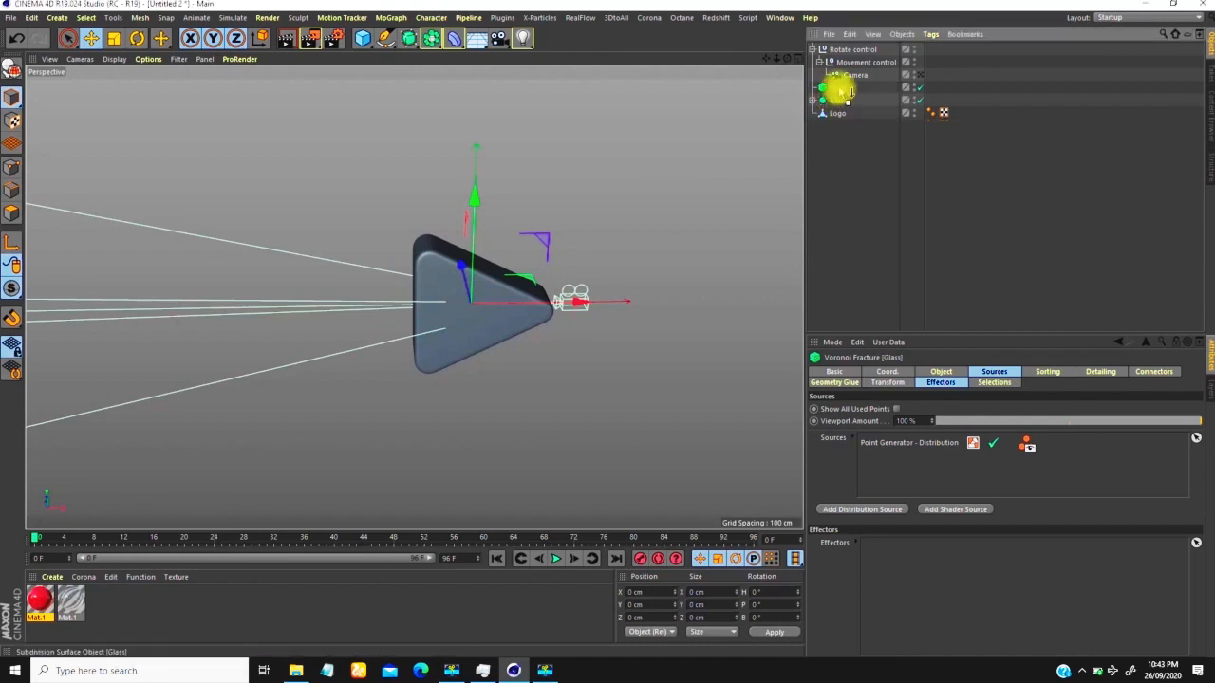
pyautogui.click(839, 98)
pyautogui.scroll(3, 470, 322)
pyautogui.keyDown('alt'); pyautogui.moveTo(447, 311); pyautogui.dragTo(472, 317); pyautogui.keyUp('alt')
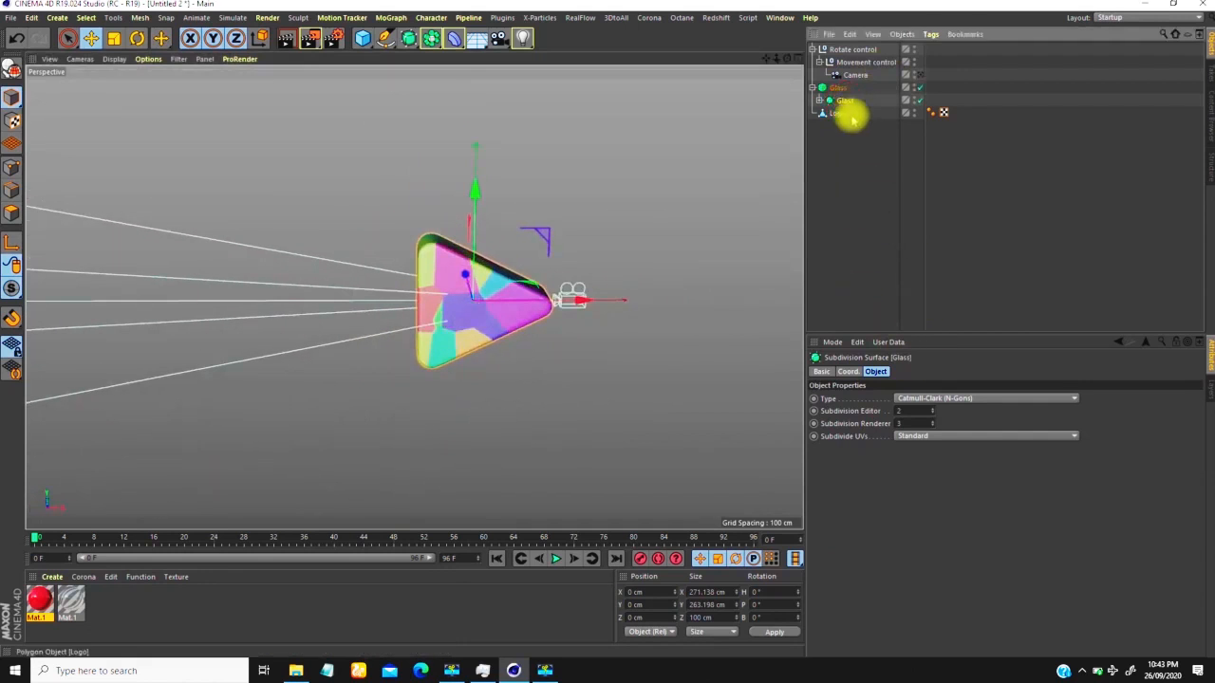
# Step: Open the Point Generator - Distribution source of the Glass Voronoi Fracture and enlarge the area showing its settings
pyautogui.click(838, 86)
pyautogui.click(993, 371)
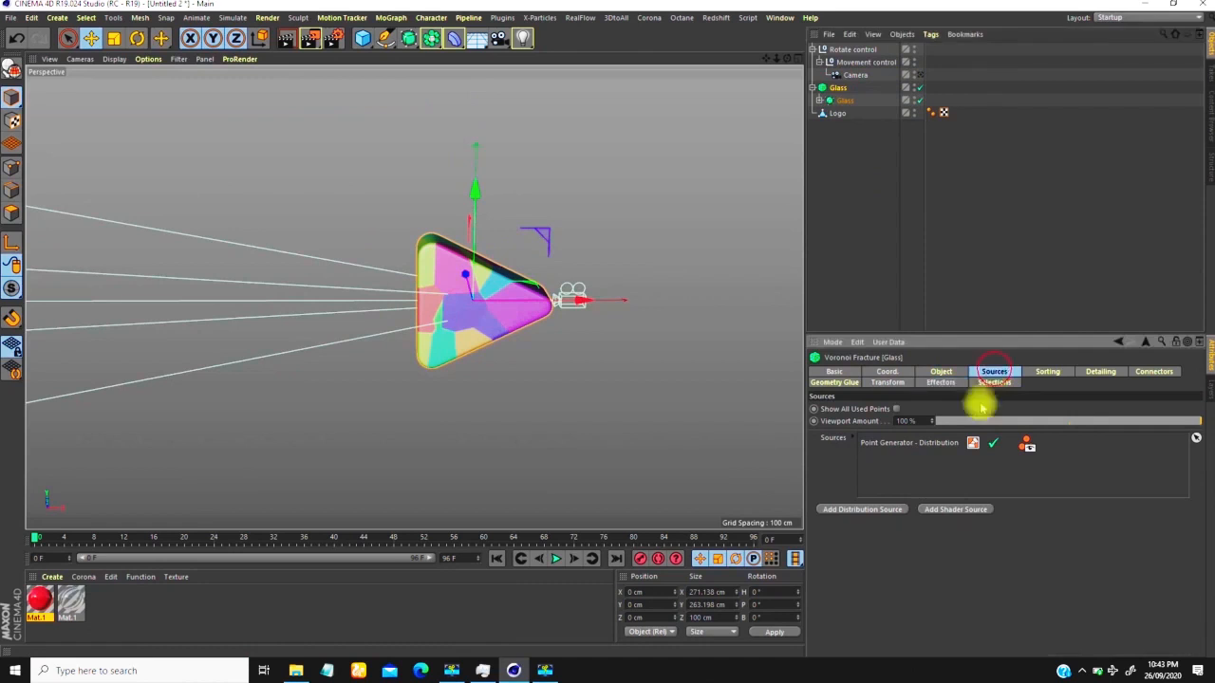
pyautogui.click(880, 442)
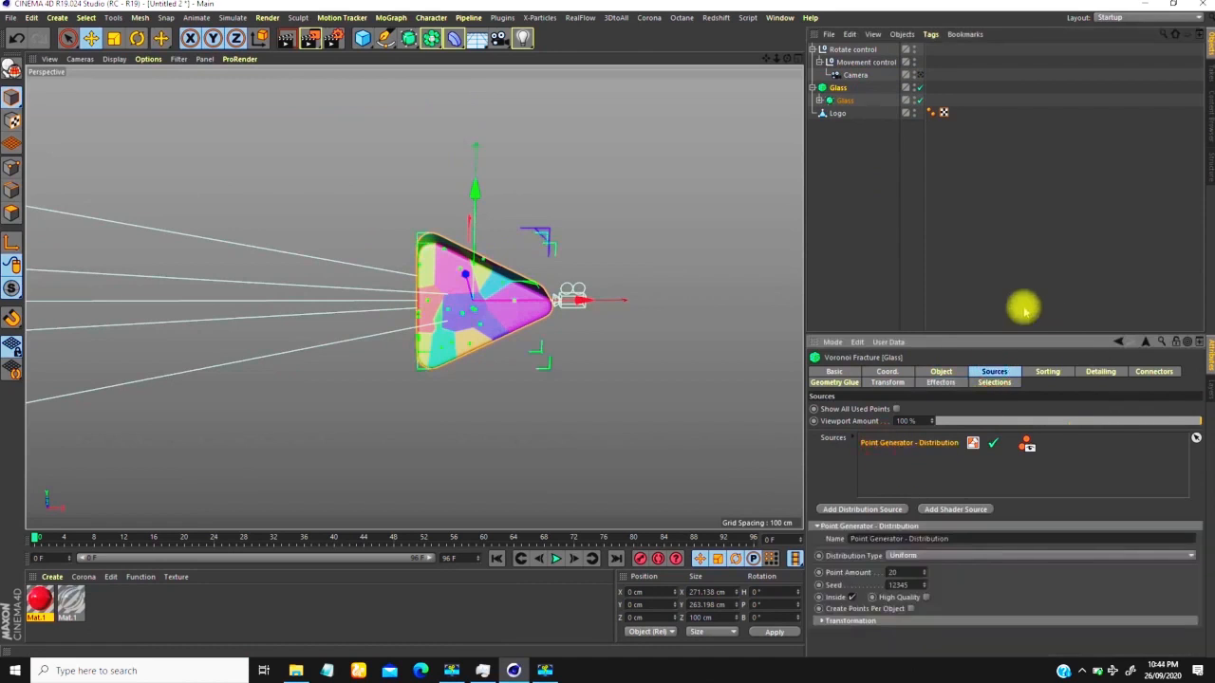
pyautogui.moveTo(1006, 334); pyautogui.dragTo(998, 192)
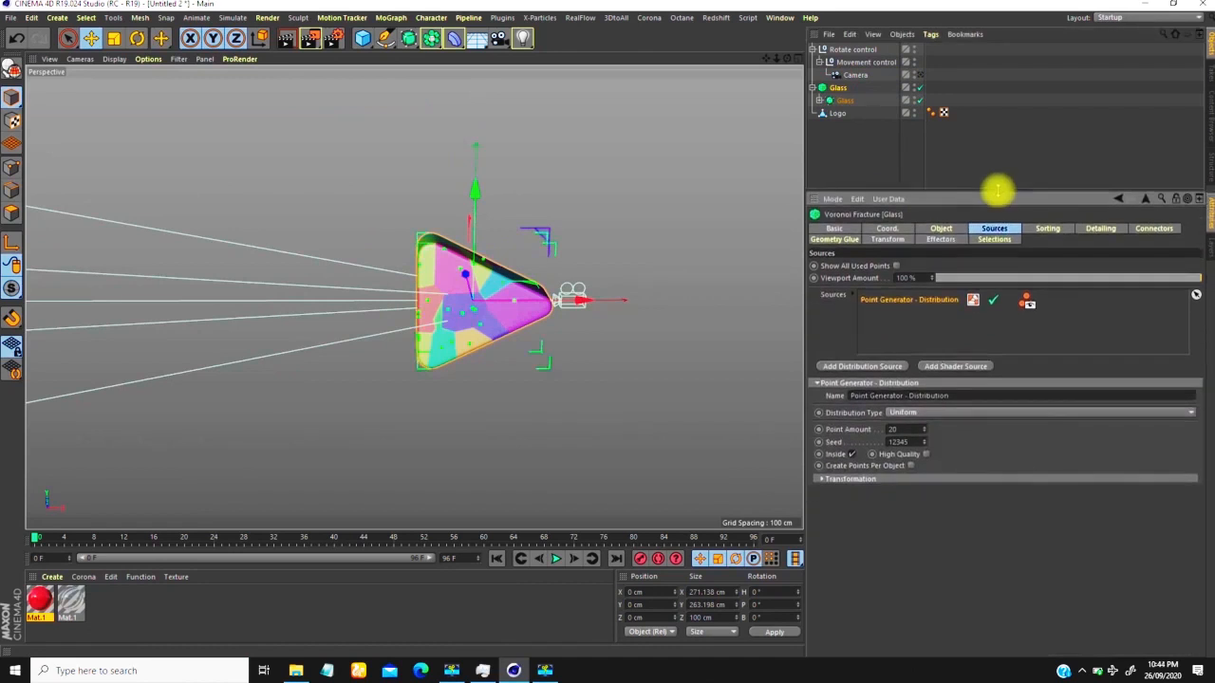
# Step: Change the distribution type of the fracture's point generator to Exponential
pyautogui.moveTo(512, 314)
pyautogui.keyDown('alt'); pyautogui.mouseDown(button='right')
pyautogui.moveTo(534, 293)
pyautogui.moveTo(528, 306)
pyautogui.mouseUp(button='right'); pyautogui.keyUp('alt')
pyautogui.keyDown('alt'); pyautogui.moveTo(462, 328); pyautogui.dragTo(464, 306, button='middle'); pyautogui.keyUp('alt')
pyautogui.keyDown('alt'); pyautogui.moveTo(456, 321); pyautogui.dragTo(435, 344, button='right'); pyautogui.keyUp('alt')
pyautogui.keyDown('alt'); pyautogui.moveTo(442, 296); pyautogui.dragTo(434, 296, button='middle'); pyautogui.keyUp('alt')
pyautogui.keyDown('alt'); pyautogui.moveTo(421, 293); pyautogui.dragTo(425, 276); pyautogui.keyUp('alt')
pyautogui.keyDown('alt'); pyautogui.moveTo(440, 293); pyautogui.dragTo(402, 216, button='right'); pyautogui.keyUp('alt')
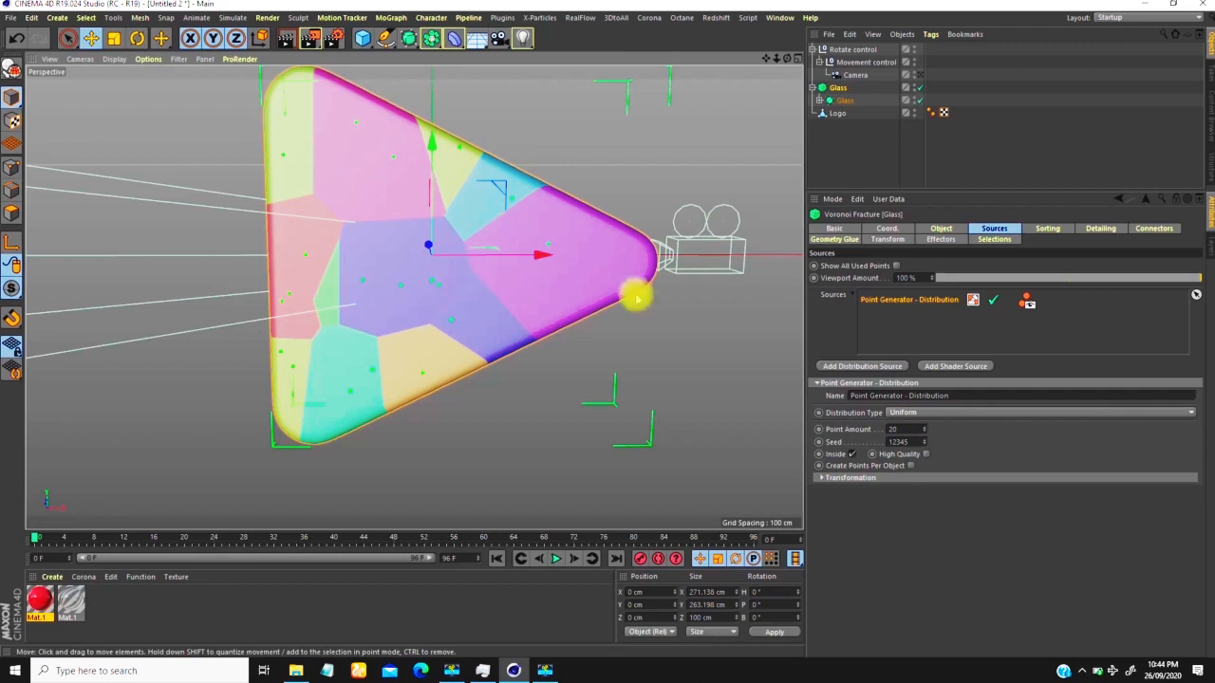
pyautogui.click(897, 414)
pyautogui.click(910, 465)
pyautogui.keyDown('alt'); pyautogui.moveTo(607, 396); pyautogui.dragTo(570, 318); pyautogui.keyUp('alt')
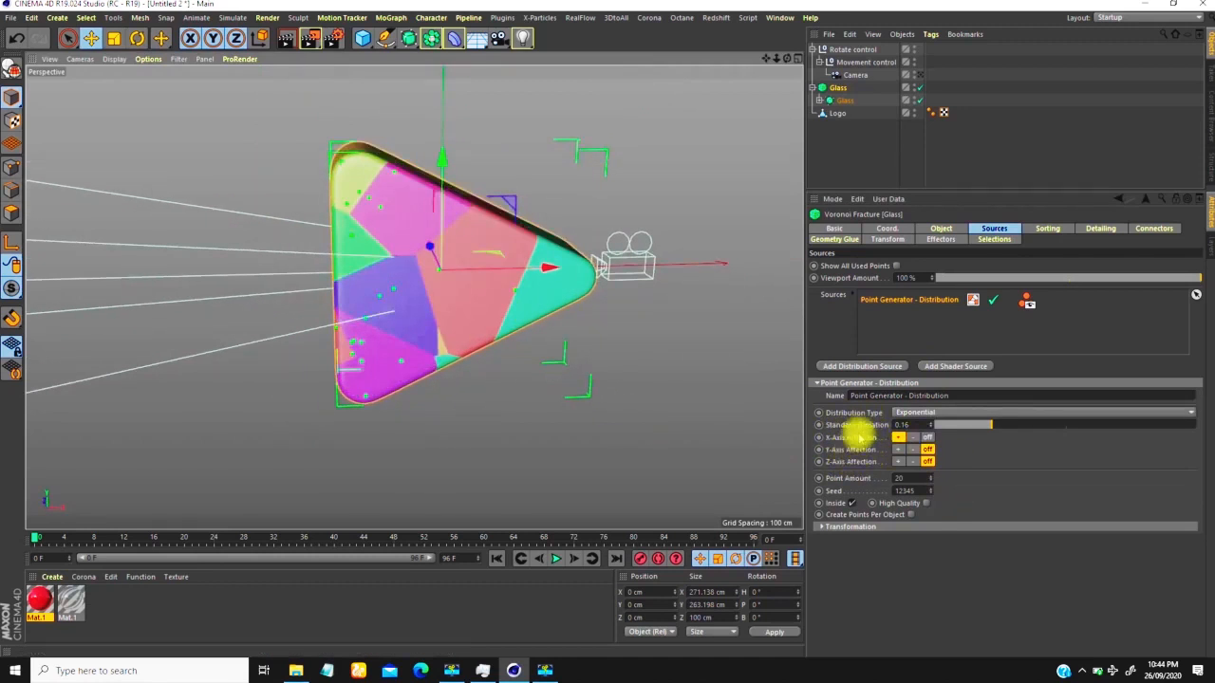
pyautogui.keyDown('alt'); pyautogui.moveTo(519, 340); pyautogui.dragTo(466, 312); pyautogui.keyUp('alt')
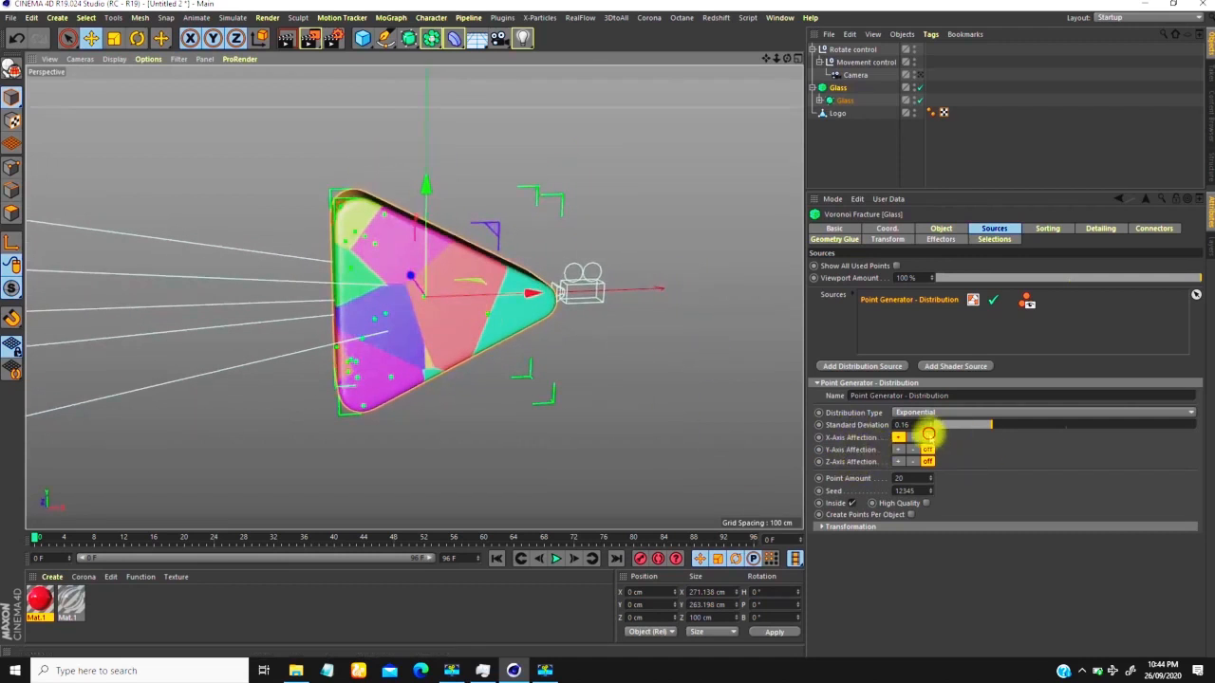
# Step: Try the exponential distribution with X-axis affection off and switch it back to positive
pyautogui.click(927, 437)
pyautogui.moveTo(445, 318)
pyautogui.keyDown('alt'); pyautogui.mouseDown()
pyautogui.moveTo(442, 297)
pyautogui.moveTo(746, 276)
pyautogui.moveTo(491, 322)
pyautogui.moveTo(431, 308)
pyautogui.mouseUp(); pyautogui.keyUp('alt')
pyautogui.click(898, 438)
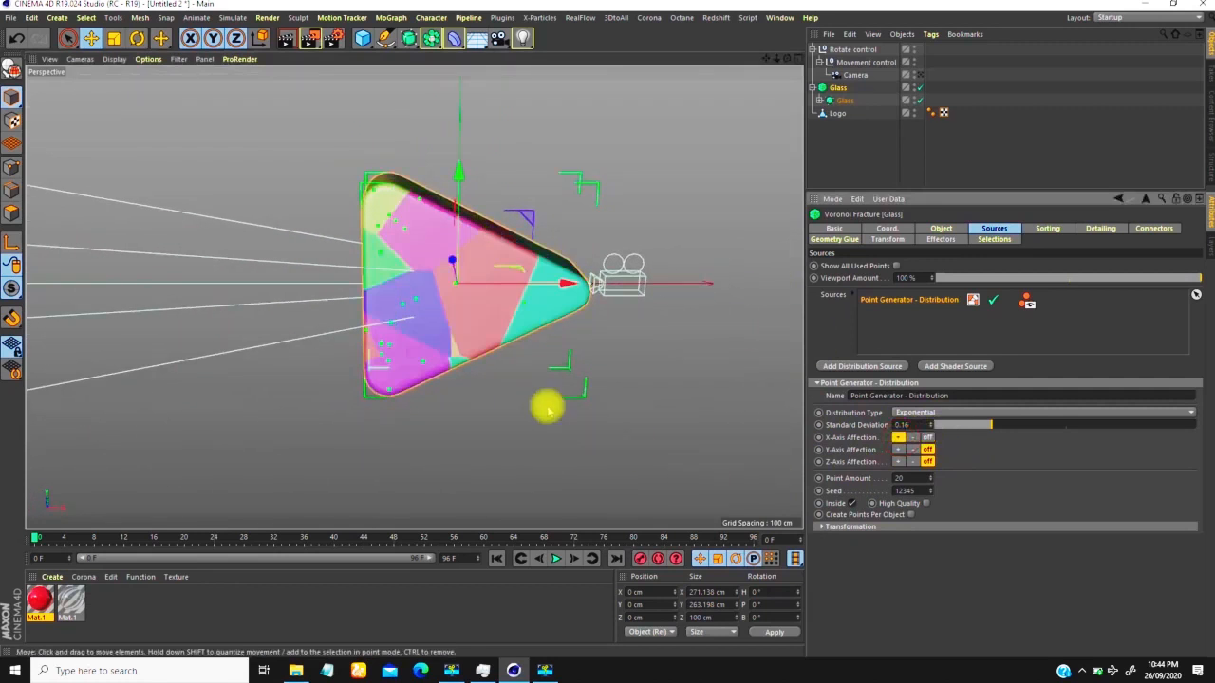
# Step: Set the point generator's point amount to 250 and check the fracture pattern on the triangle
pyautogui.keyDown('alt'); pyautogui.moveTo(442, 320); pyautogui.dragTo(399, 282); pyautogui.keyUp('alt')
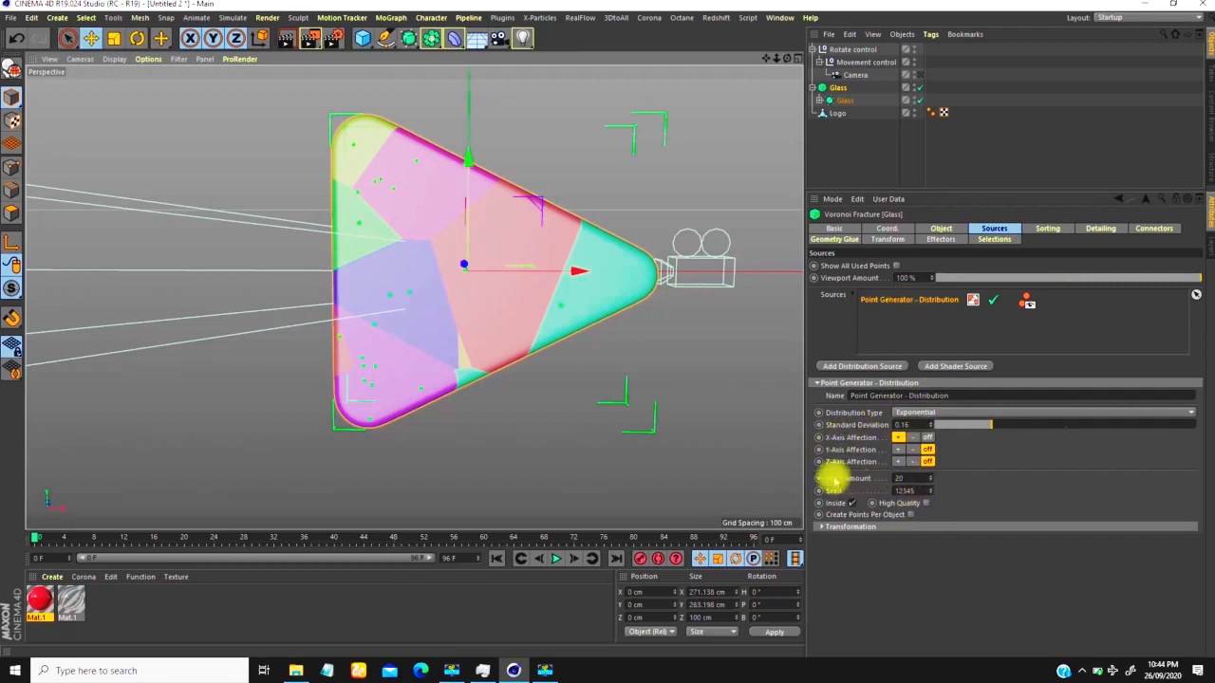
pyautogui.click(898, 478)
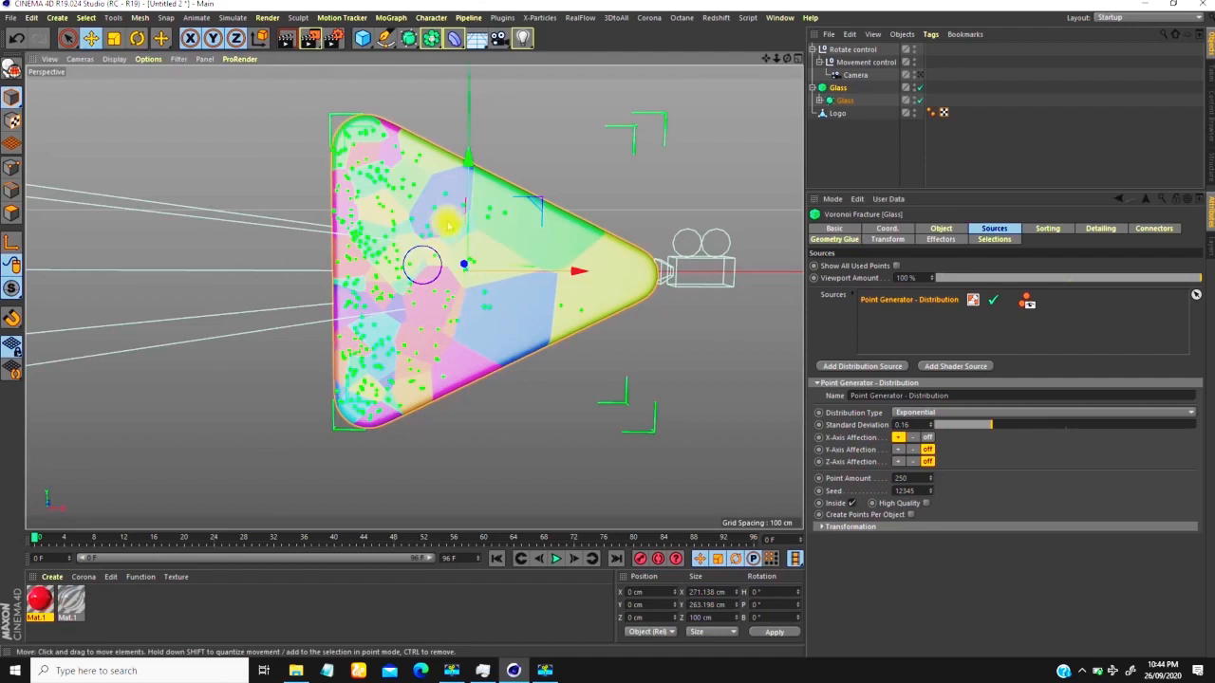
pyautogui.scroll(3, 421, 263)
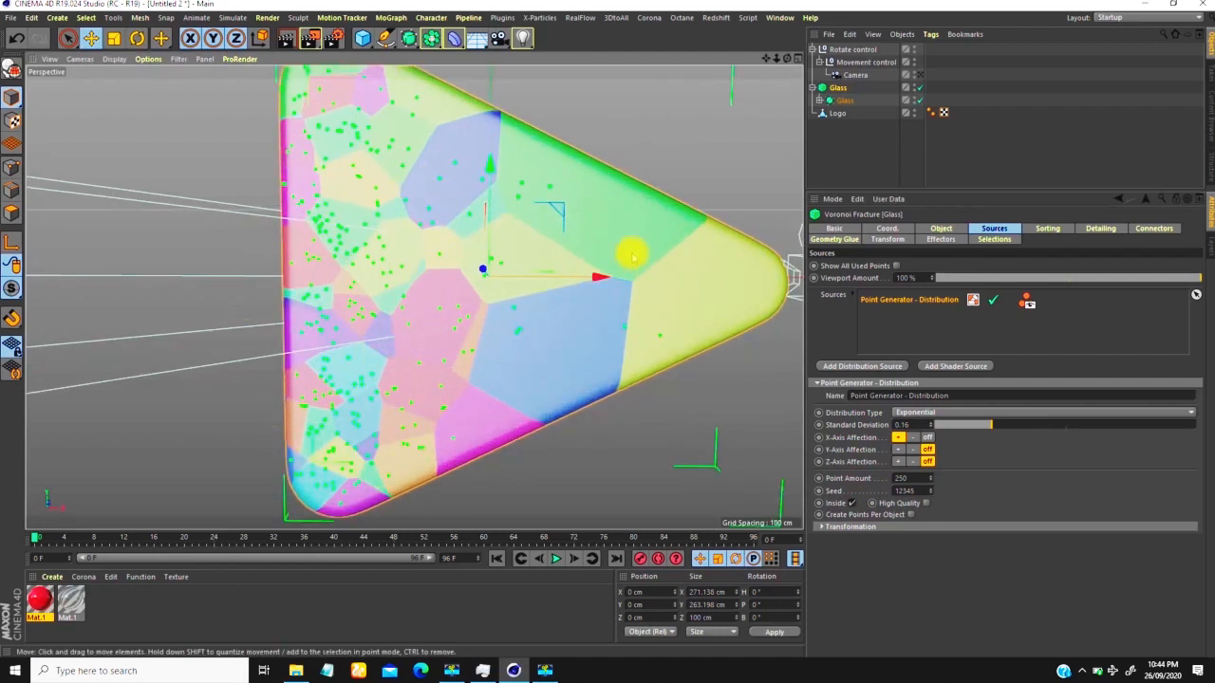
pyautogui.scroll(-3, 408, 294)
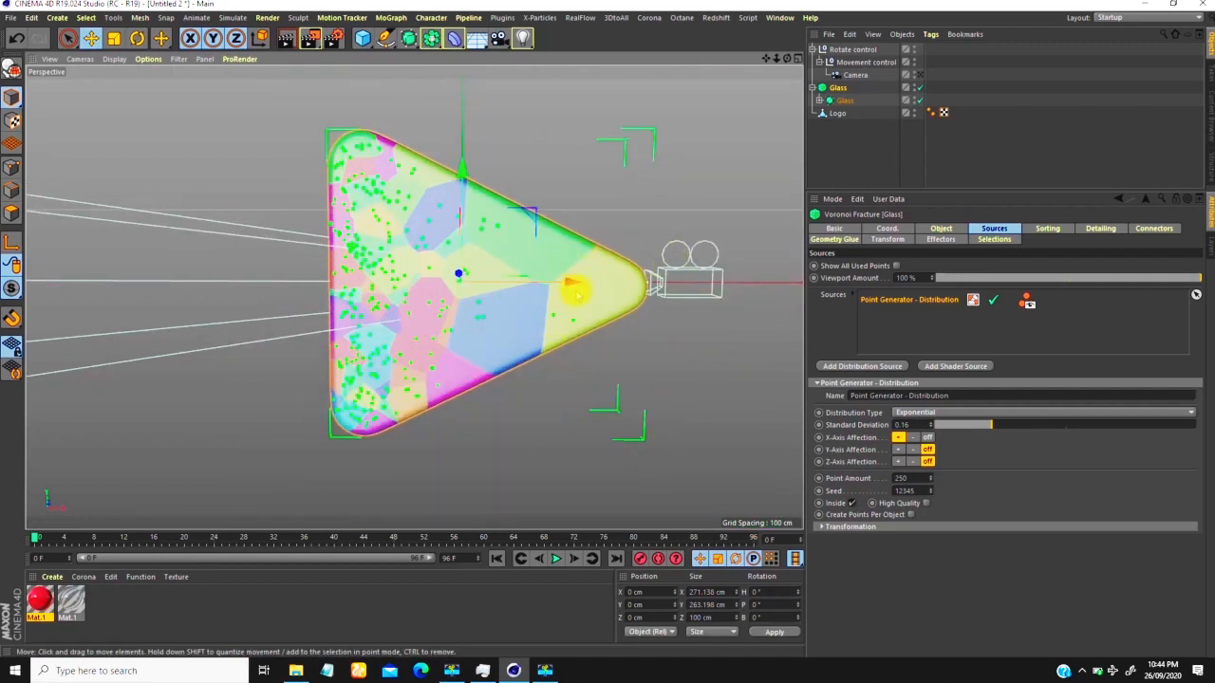
pyautogui.scroll(-3, 498, 342)
pyautogui.moveTo(400, 314)
pyautogui.keyDown('alt'); pyautogui.mouseDown()
pyautogui.moveTo(453, 298)
pyautogui.moveTo(680, 304)
pyautogui.moveTo(808, 328)
pyautogui.moveTo(421, 298)
pyautogui.moveTo(395, 323)
pyautogui.mouseUp(); pyautogui.keyUp('alt')
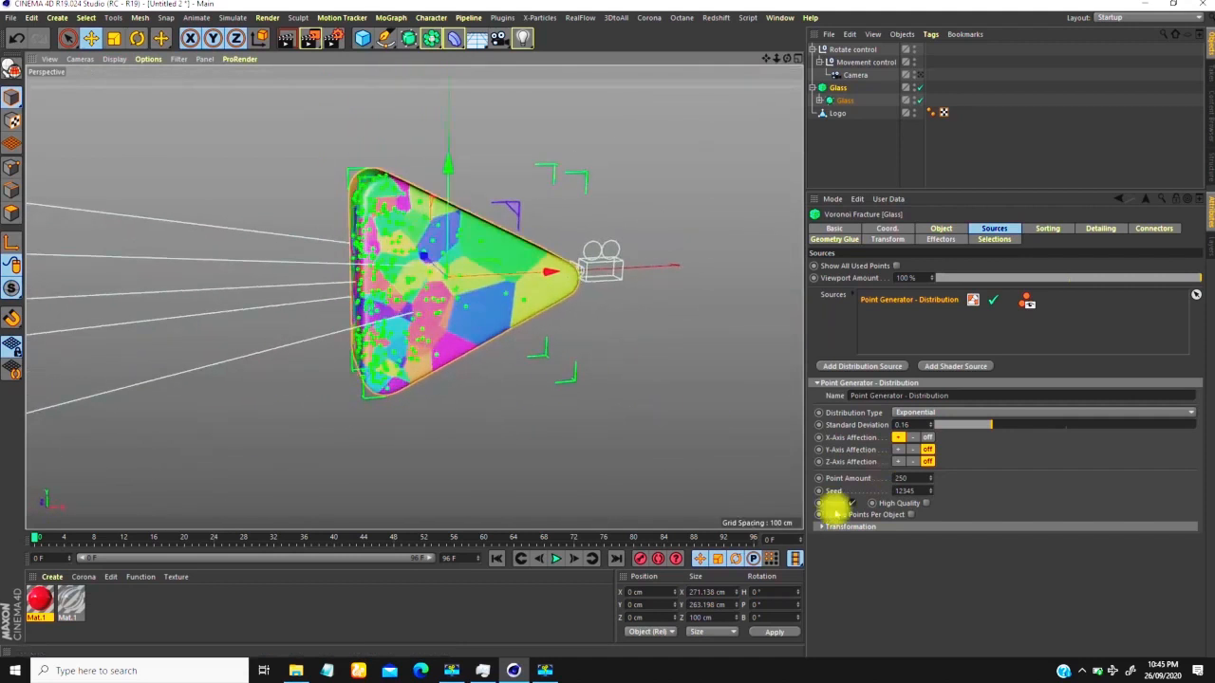
# Step: Hide the point generator's distribution points in the viewport
pyautogui.moveTo(467, 289)
pyautogui.keyDown('alt'); pyautogui.mouseDown()
pyautogui.moveTo(417, 302)
pyautogui.moveTo(396, 272)
pyautogui.moveTo(466, 300)
pyautogui.mouseUp(); pyautogui.keyUp('alt')
pyautogui.keyDown('alt'); pyautogui.moveTo(466, 300); pyautogui.dragTo(497, 192, button='right'); pyautogui.keyUp('alt')
pyautogui.keyDown('alt'); pyautogui.moveTo(420, 288); pyautogui.dragTo(405, 310, button='middle'); pyautogui.keyUp('alt')
pyautogui.keyDown('alt'); pyautogui.moveTo(404, 310); pyautogui.dragTo(418, 306); pyautogui.keyUp('alt')
pyautogui.click(1018, 301)
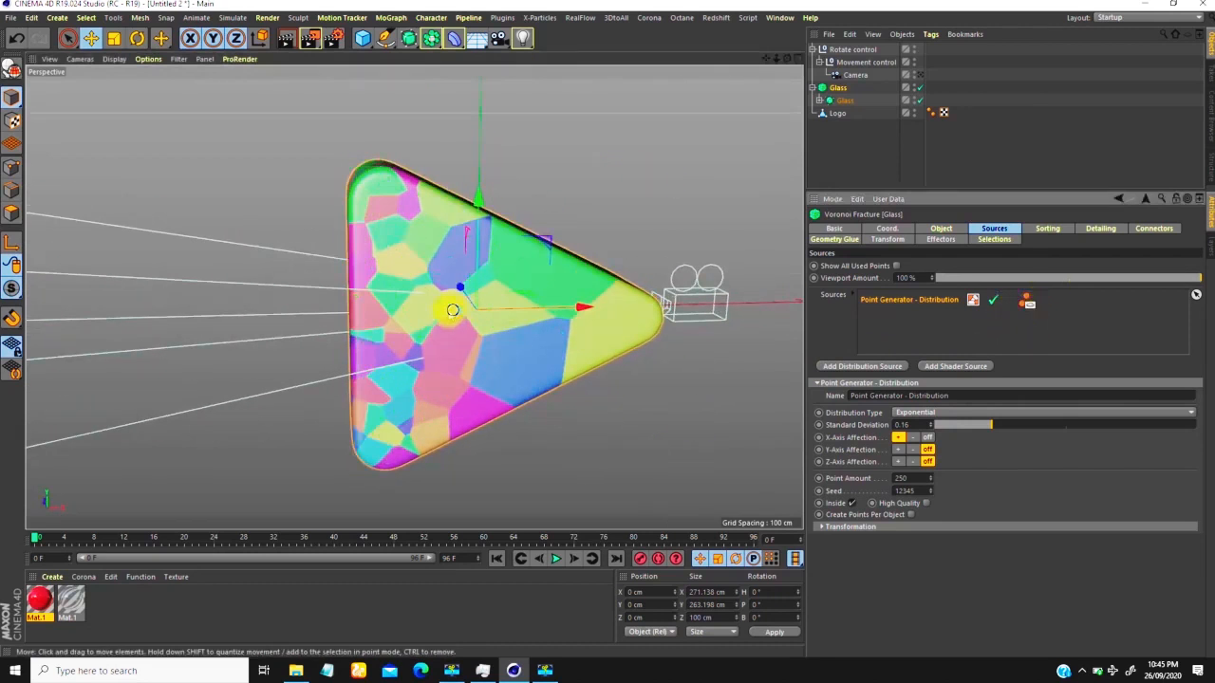
pyautogui.scroll(-2, 456, 294)
pyautogui.keyDown('alt'); pyautogui.moveTo(455, 273); pyautogui.dragTo(475, 245, button='middle'); pyautogui.keyUp('alt')
pyautogui.keyDown('alt'); pyautogui.moveTo(374, 284); pyautogui.dragTo(444, 308); pyautogui.keyUp('alt')
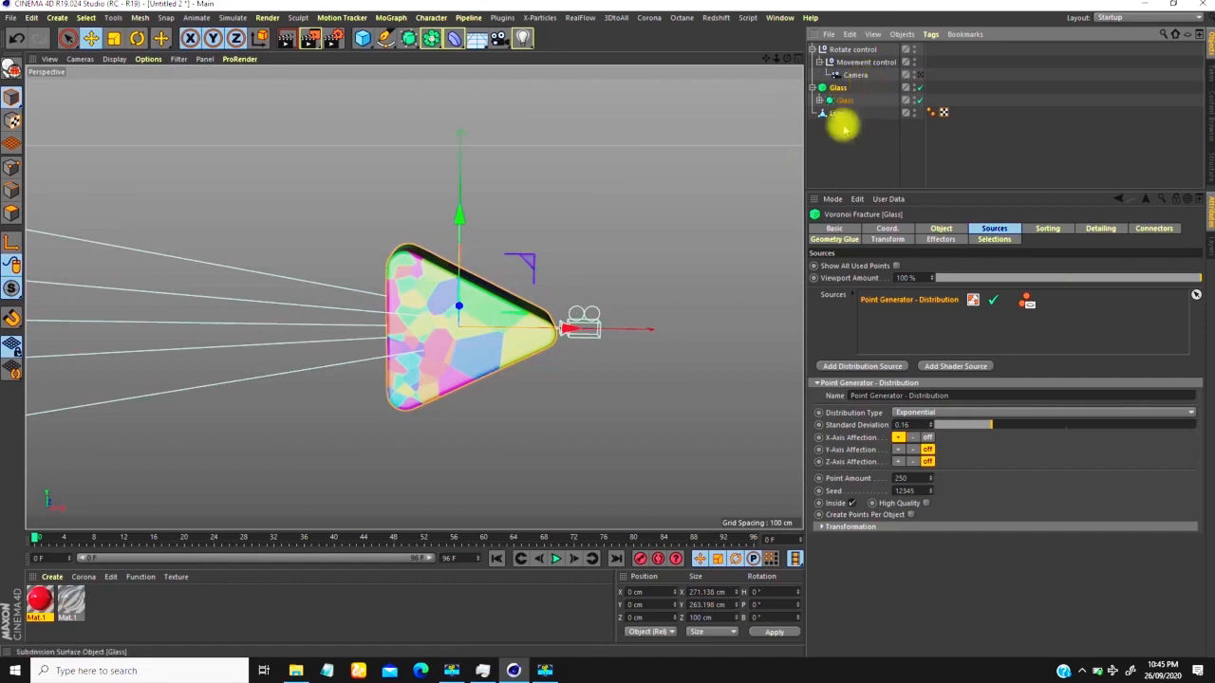
# Step: Add a Plain effector to the Glass Voronoi Fracture object
pyautogui.click(391, 18)
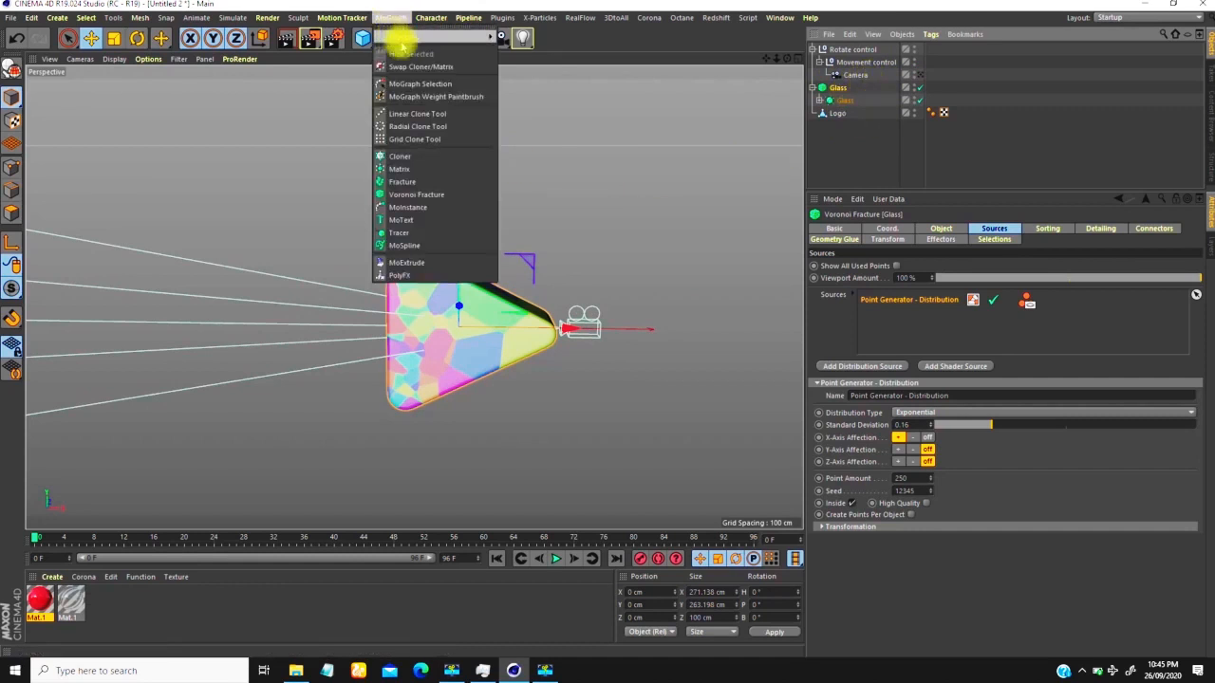
pyautogui.moveTo(405, 39)
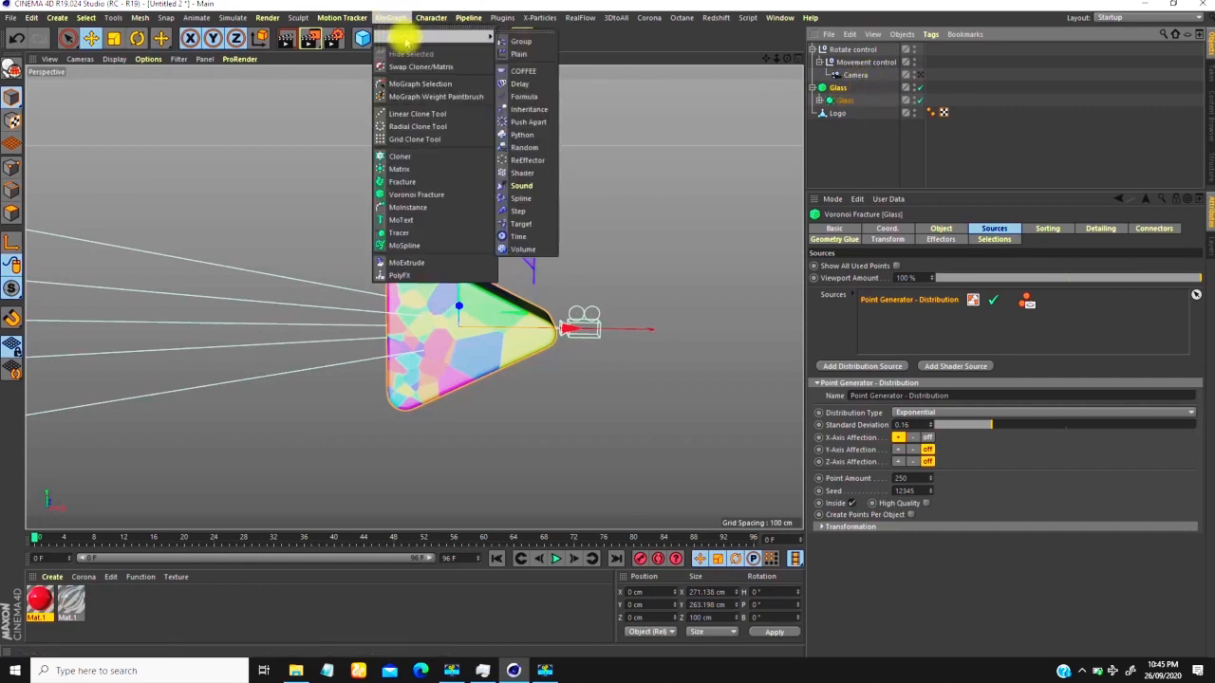
pyautogui.click(522, 54)
pyautogui.keyDown('alt'); pyautogui.moveTo(443, 334); pyautogui.dragTo(386, 275); pyautogui.keyUp('alt')
pyautogui.keyDown('alt'); pyautogui.moveTo(438, 310); pyautogui.dragTo(397, 285); pyautogui.keyUp('alt')
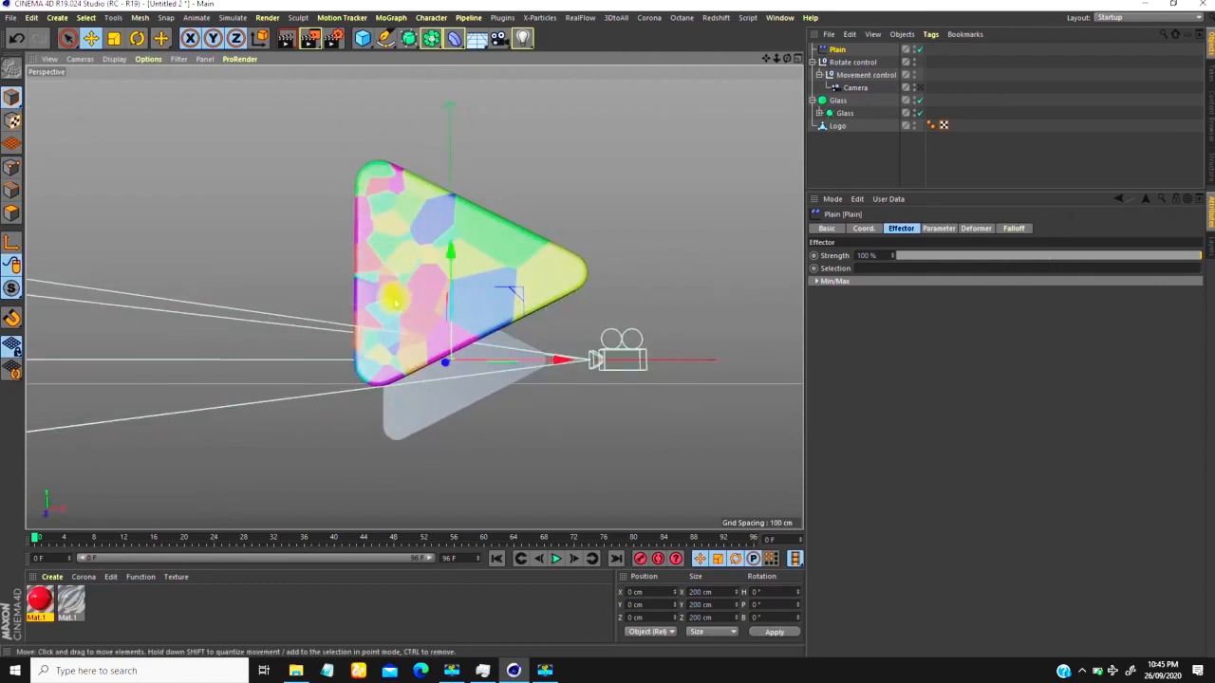
# Step: Try a Y position offset of 129 cm on the Plain effector and reset it to 100 cm
pyautogui.click(840, 51)
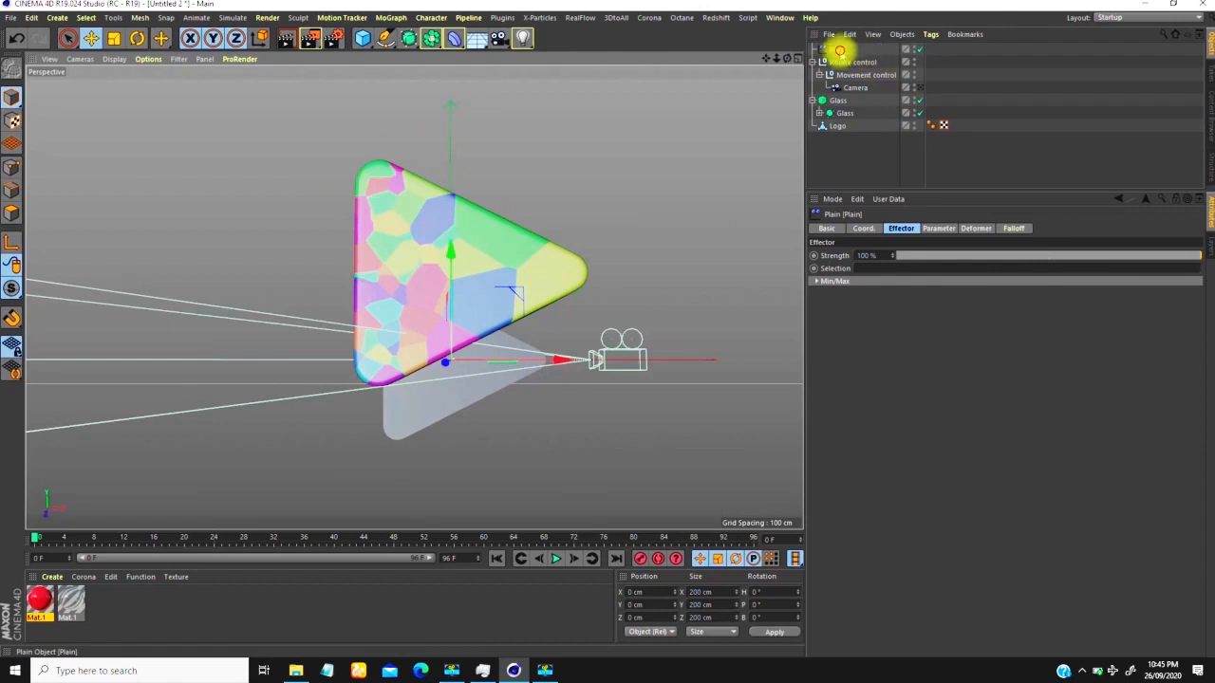
pyautogui.click(938, 228)
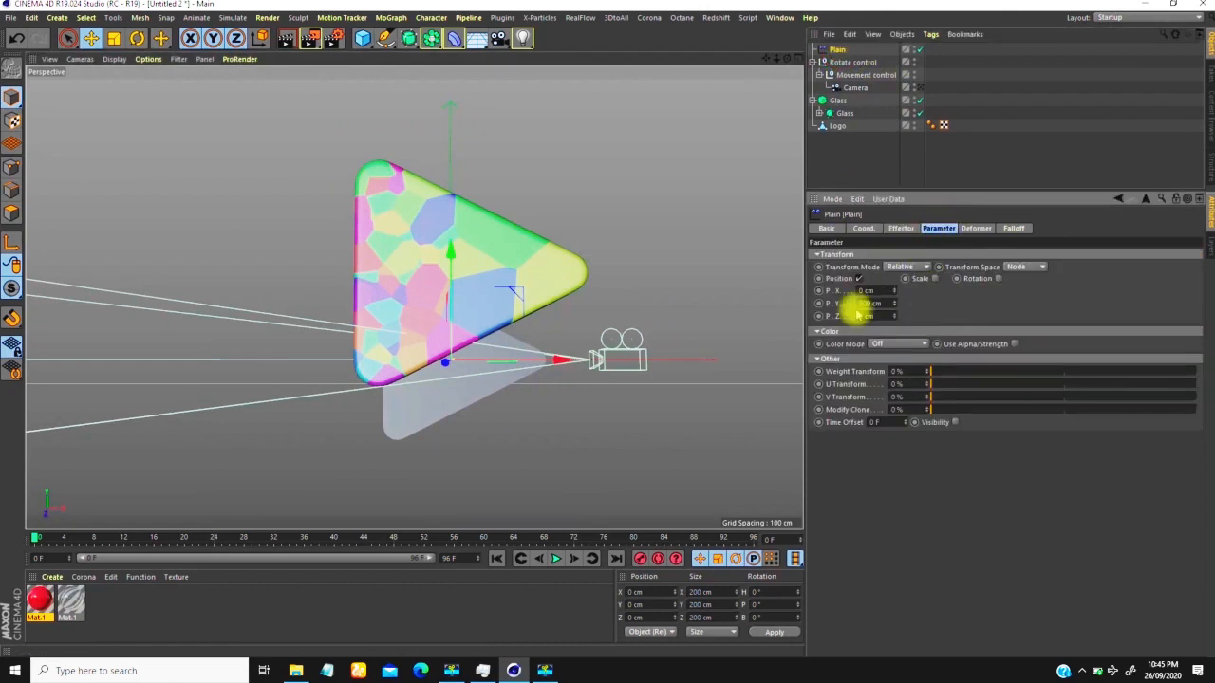
pyautogui.scroll(-1, 456, 369)
pyautogui.keyDown('alt'); pyautogui.moveTo(441, 353); pyautogui.dragTo(431, 364); pyautogui.keyUp('alt')
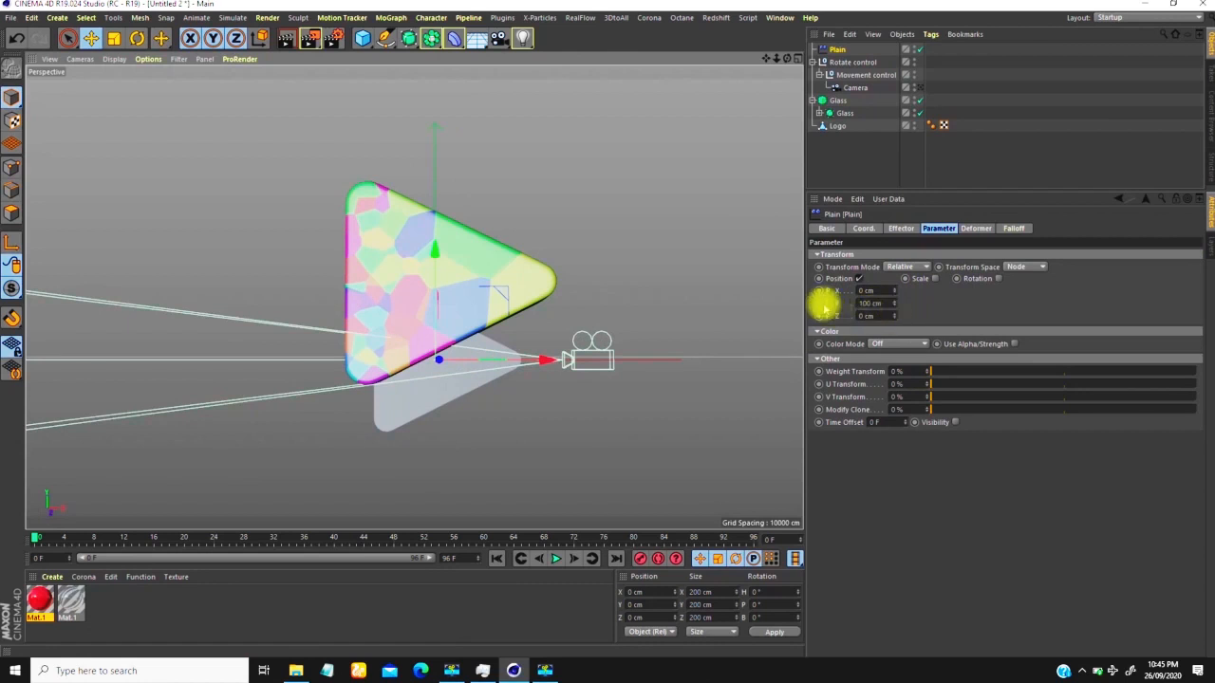
pyautogui.click(859, 279)
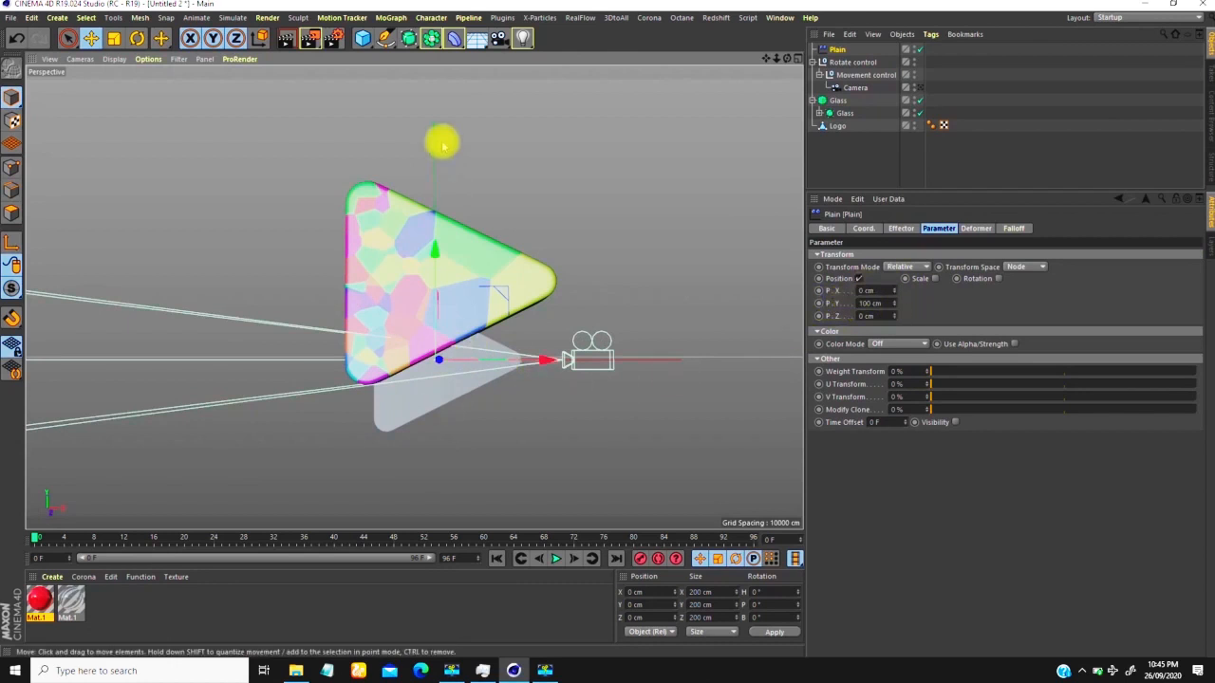
pyautogui.moveTo(897, 302)
pyautogui.mouseDown()
pyautogui.moveTo(911, 162)
pyautogui.moveTo(879, 488)
pyautogui.moveTo(905, 321)
pyautogui.mouseUp()
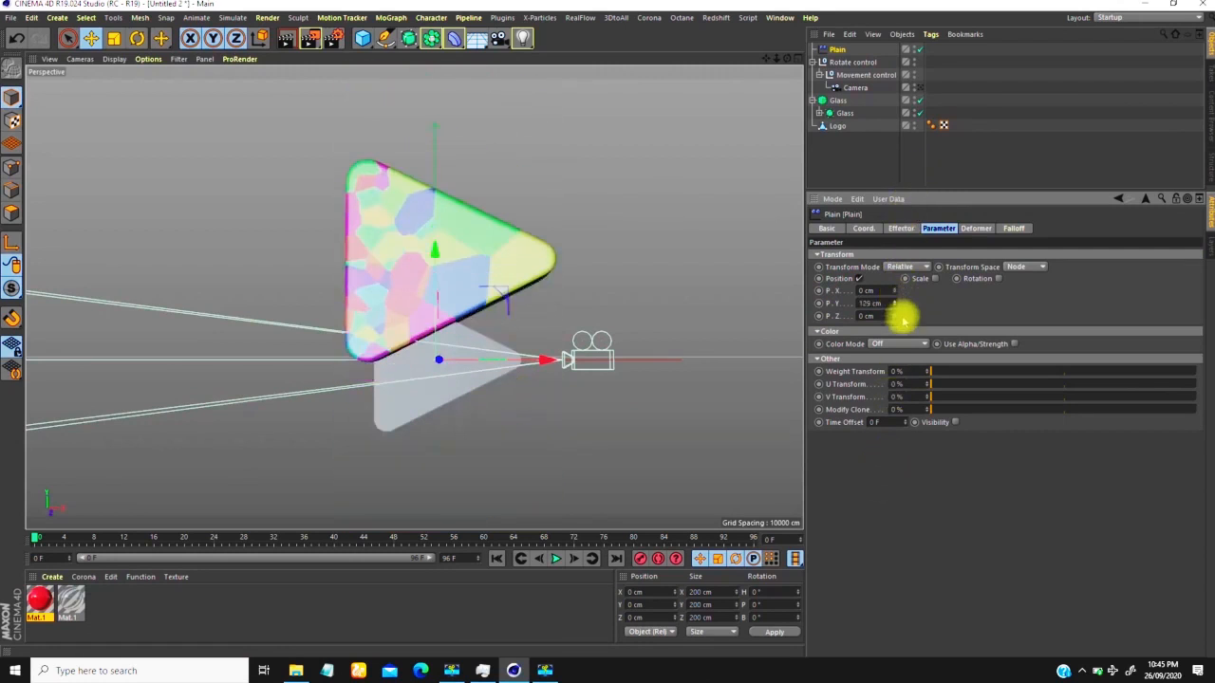
pyautogui.rightClick(896, 304)
# Step: Set the Plain effector's falloff shape to Linear
pyautogui.keyDown('alt'); pyautogui.moveTo(527, 316); pyautogui.dragTo(488, 361, button='right'); pyautogui.keyUp('alt')
pyautogui.moveTo(433, 312)
pyautogui.keyDown('alt'); pyautogui.mouseDown()
pyautogui.moveTo(461, 346)
pyautogui.moveTo(444, 324)
pyautogui.mouseUp(); pyautogui.keyUp('alt')
pyautogui.keyDown('alt'); pyautogui.moveTo(399, 252); pyautogui.dragTo(408, 188, button='right'); pyautogui.keyUp('alt')
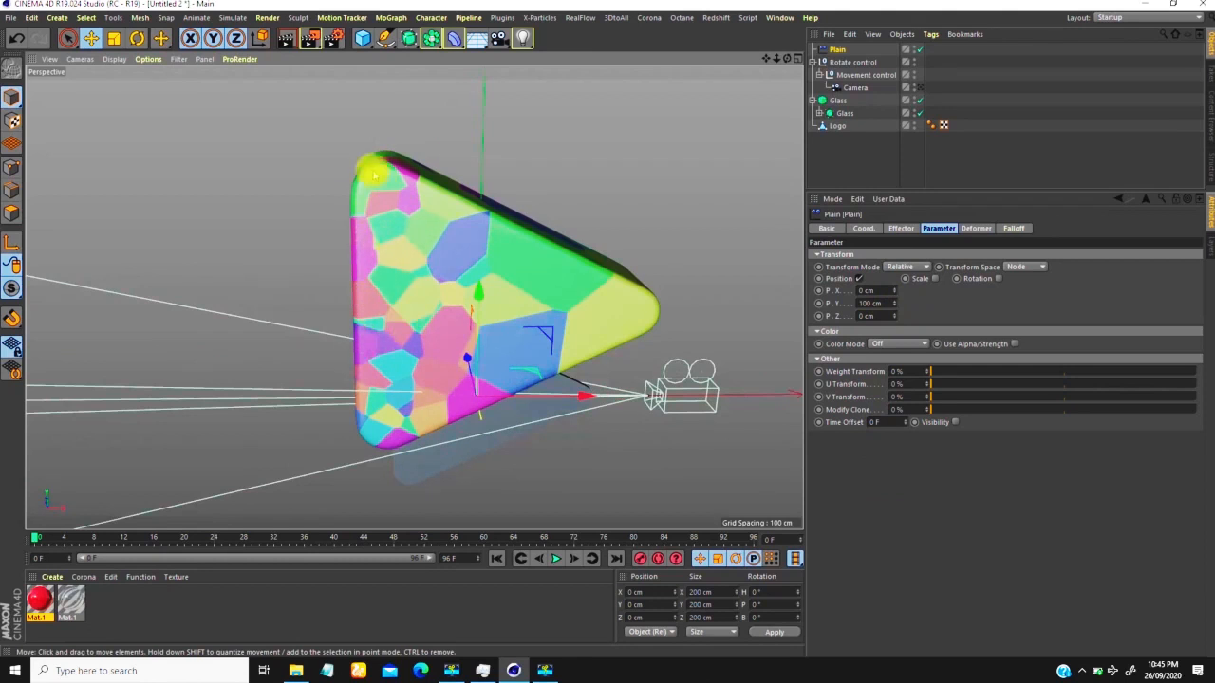
pyautogui.keyDown('alt'); pyautogui.moveTo(526, 343); pyautogui.dragTo(477, 376, button='right'); pyautogui.keyUp('alt')
pyautogui.keyDown('alt'); pyautogui.moveTo(478, 377); pyautogui.dragTo(467, 321); pyautogui.keyUp('alt')
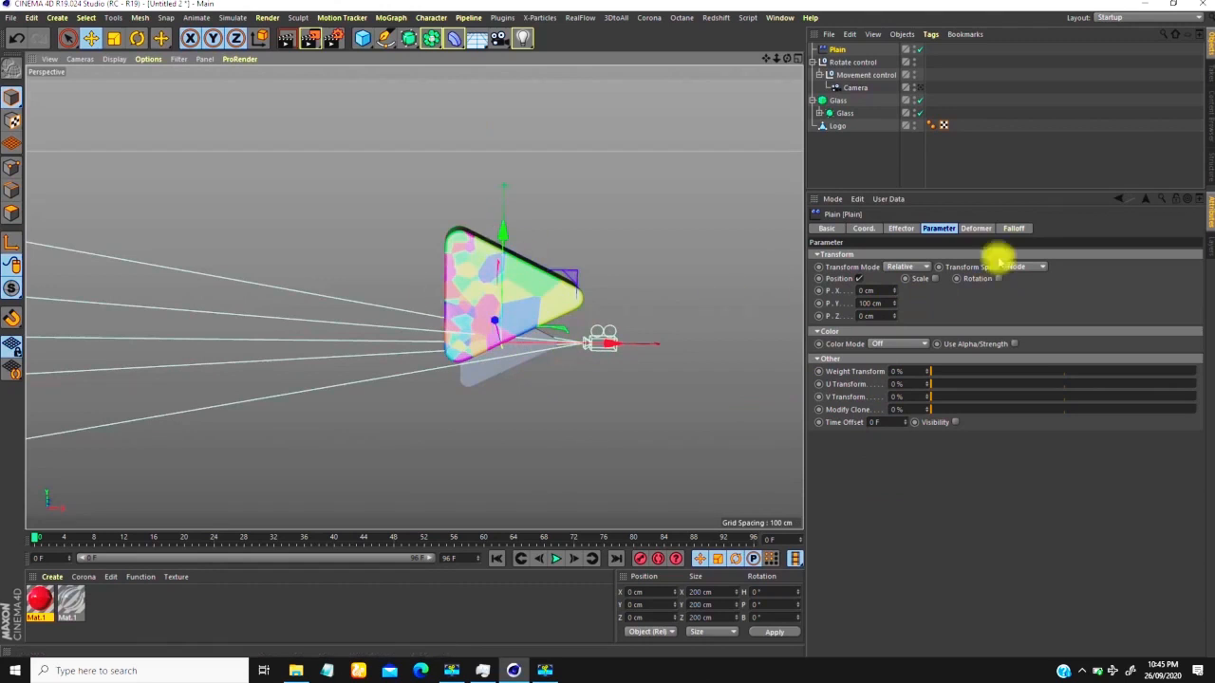
pyautogui.click(1015, 229)
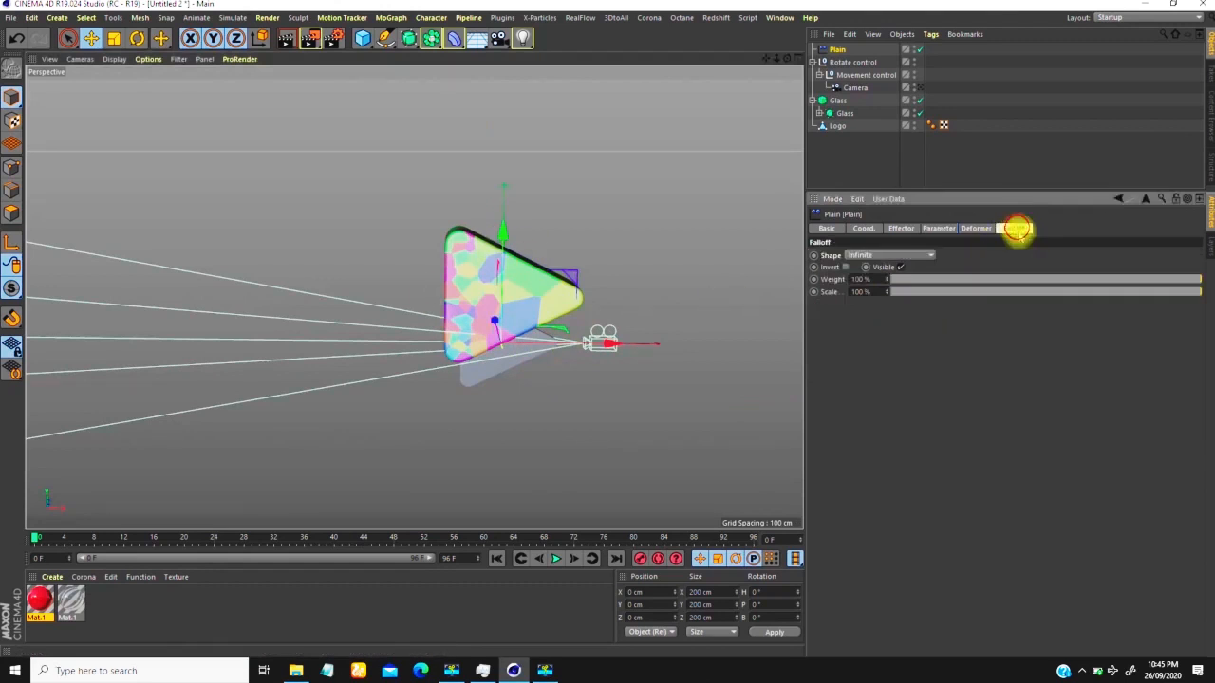
pyautogui.click(862, 257)
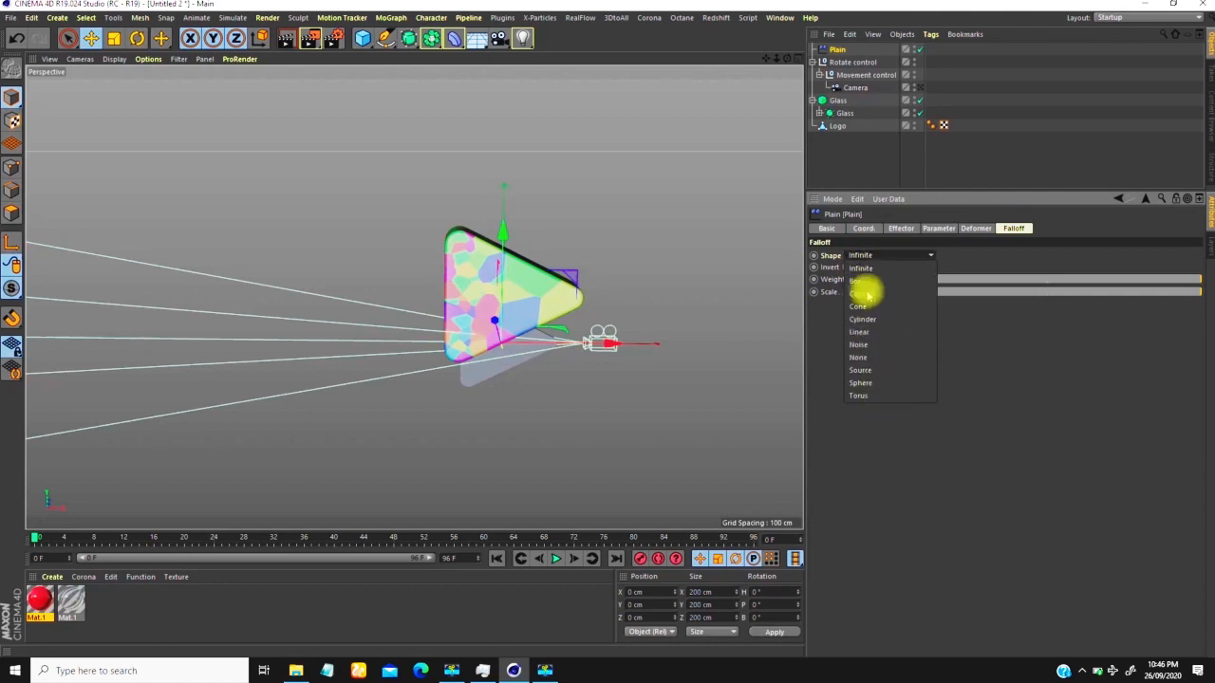
pyautogui.click(859, 331)
# Step: Rotate the Plain effector to a heading of 90° so its linear falloff runs sideways through the glass
pyautogui.keyDown('alt'); pyautogui.moveTo(532, 321); pyautogui.dragTo(622, 355); pyautogui.keyUp('alt')
pyautogui.scroll(5, 457, 309)
pyautogui.keyDown('alt'); pyautogui.moveTo(456, 271); pyautogui.dragTo(395, 307); pyautogui.keyUp('alt')
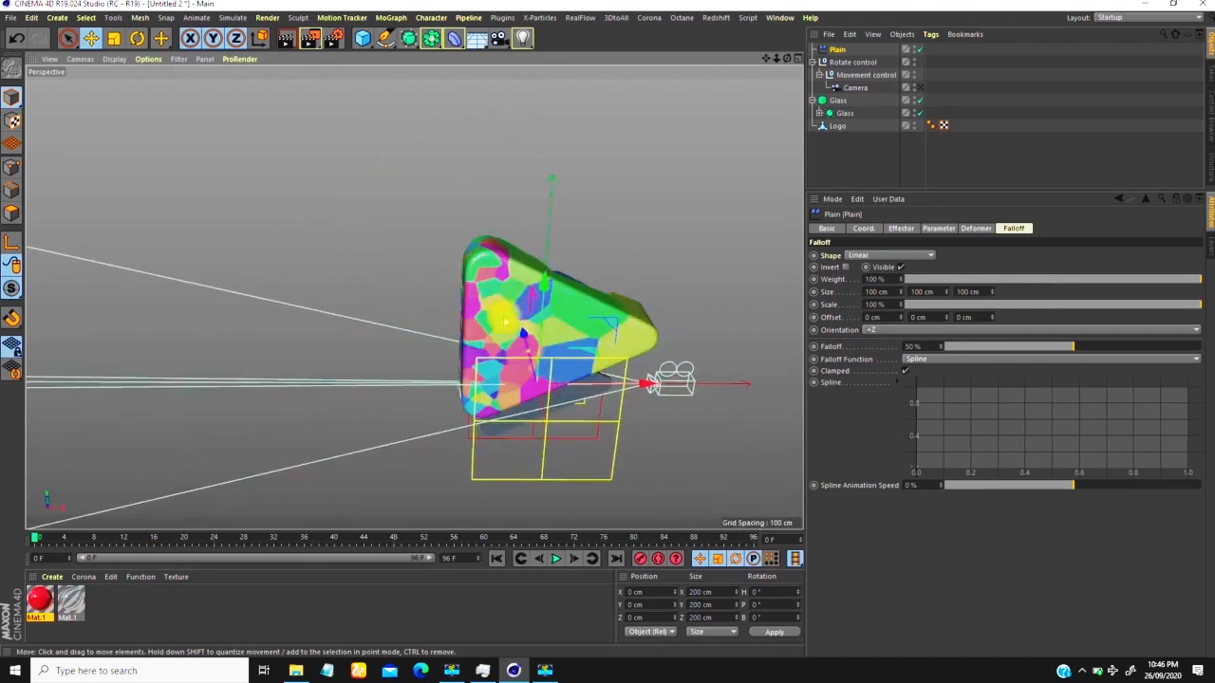
pyautogui.press('r')
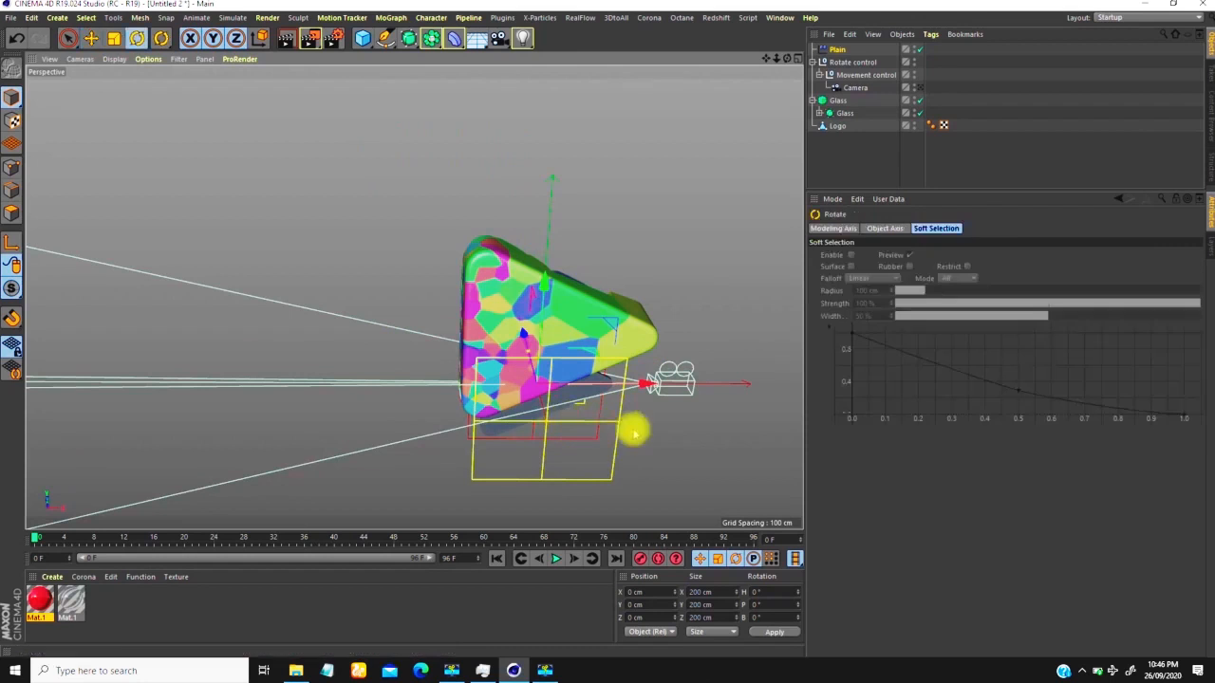
pyautogui.moveTo(523, 424); pyautogui.dragTo(620, 409)
# Step: Set the Plain effector's falloff to 100%
pyautogui.keyDown('alt'); pyautogui.moveTo(533, 405); pyautogui.dragTo(501, 392, button='middle'); pyautogui.keyUp('alt')
pyautogui.keyDown('alt'); pyautogui.moveTo(479, 395); pyautogui.dragTo(493, 368); pyautogui.keyUp('alt')
pyautogui.keyDown('alt'); pyautogui.moveTo(494, 368); pyautogui.dragTo(483, 387, button='right'); pyautogui.keyUp('alt')
pyautogui.keyDown('alt'); pyautogui.moveTo(483, 387); pyautogui.dragTo(450, 382); pyautogui.keyUp('alt')
pyautogui.keyDown('alt'); pyautogui.moveTo(450, 381); pyautogui.dragTo(460, 375, button='right'); pyautogui.keyUp('alt')
pyautogui.keyDown('alt'); pyautogui.moveTo(460, 376); pyautogui.dragTo(454, 343); pyautogui.keyUp('alt')
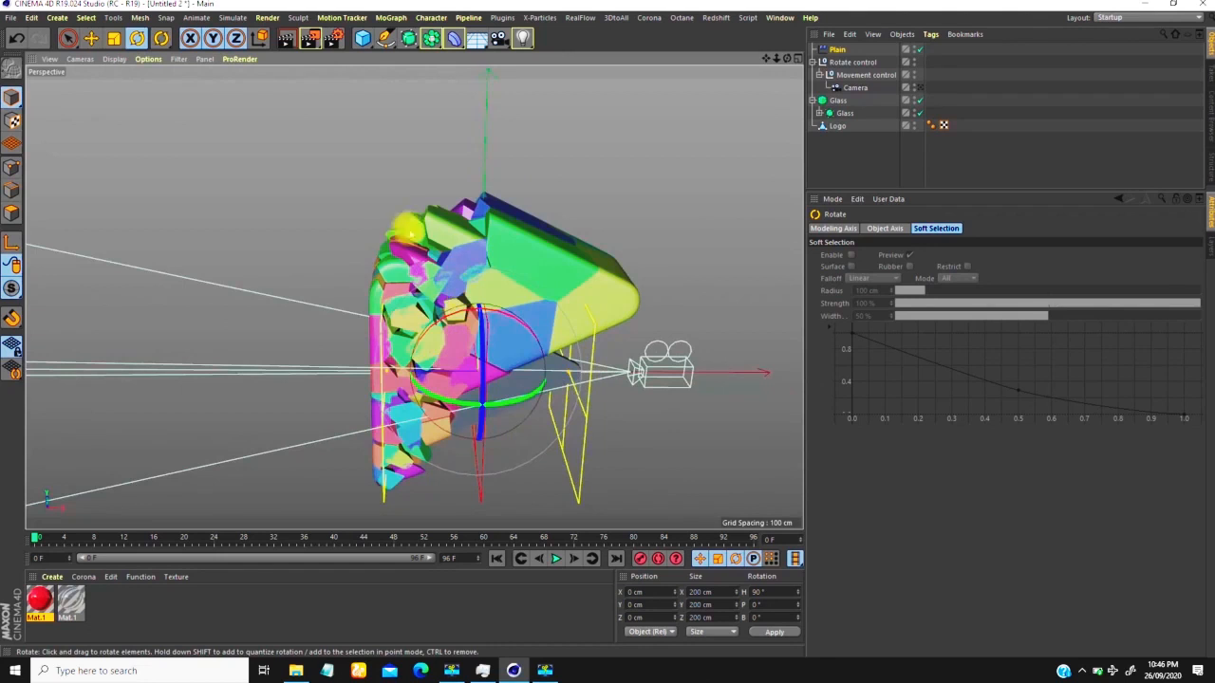
pyautogui.click(841, 49)
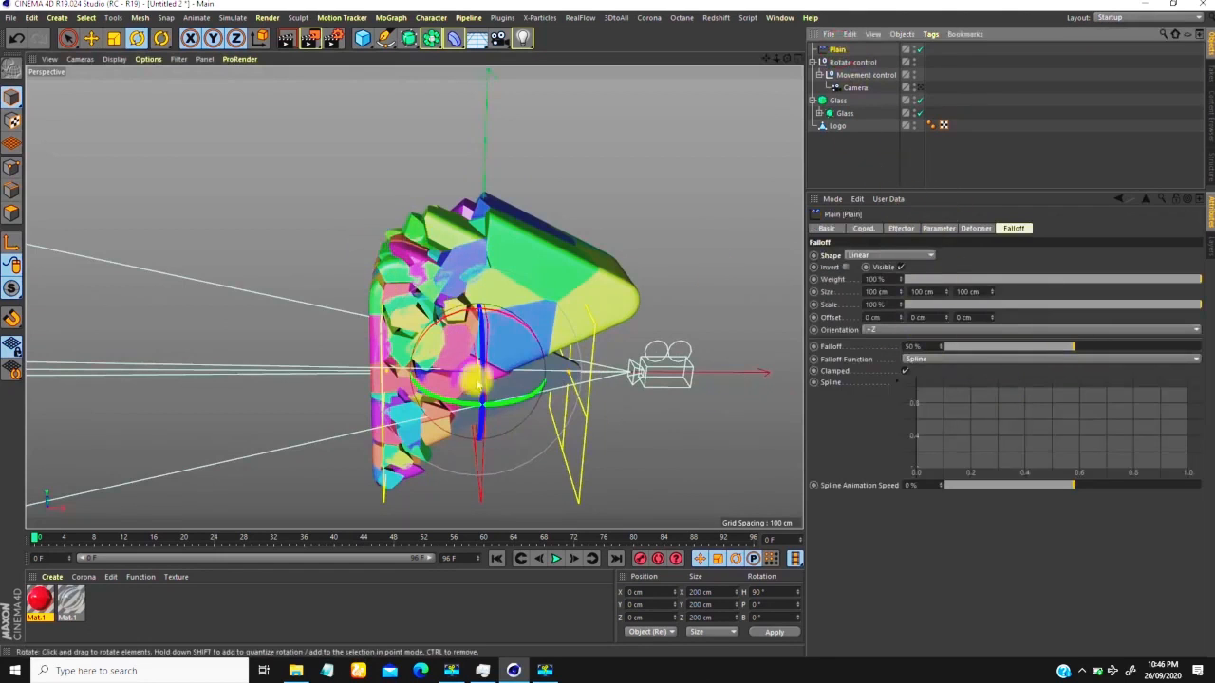
pyautogui.moveTo(1070, 350); pyautogui.dragTo(1210, 365)
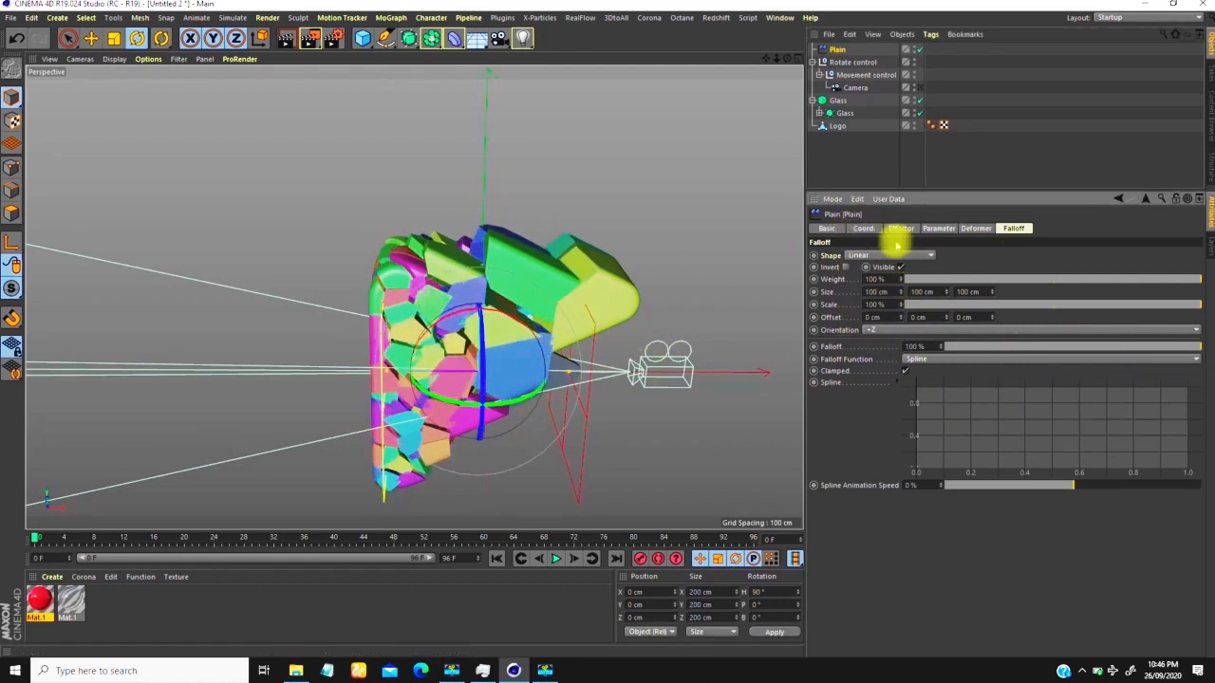
# Step: Set the Plain effector's X position offset to 394 cm to spread the glass pieces apart
pyautogui.click(939, 229)
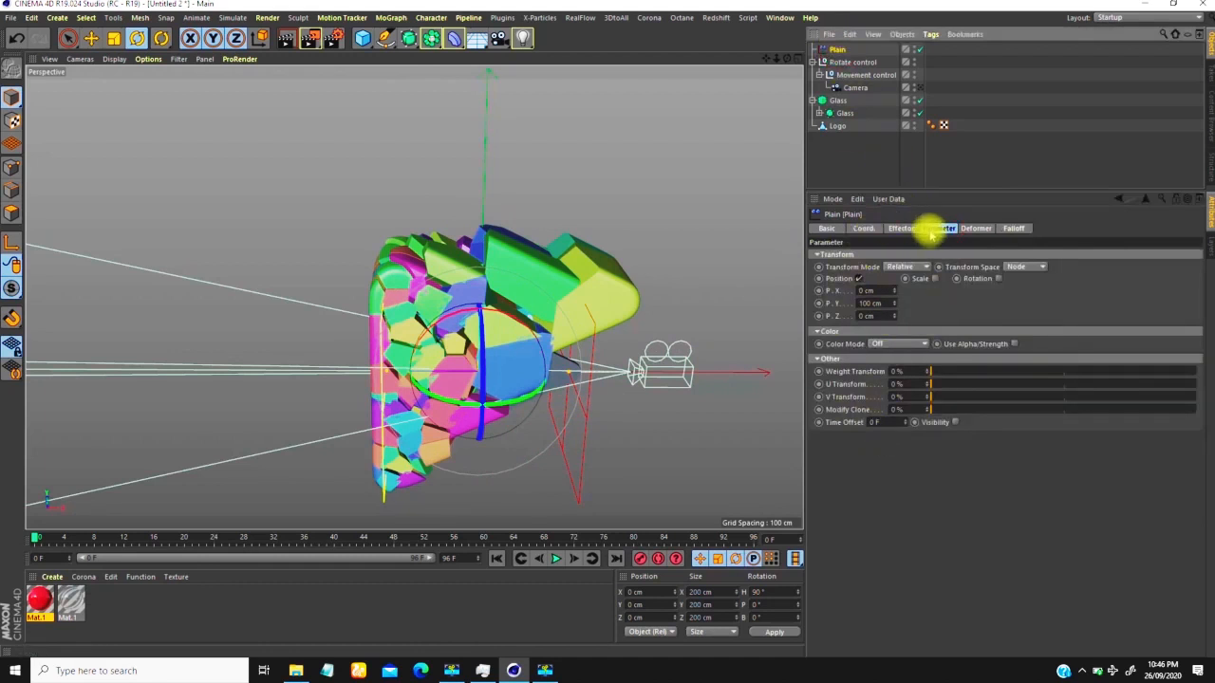
pyautogui.scroll(-2, 445, 336)
pyautogui.keyDown('alt'); pyautogui.moveTo(427, 360); pyautogui.dragTo(442, 355); pyautogui.keyUp('alt')
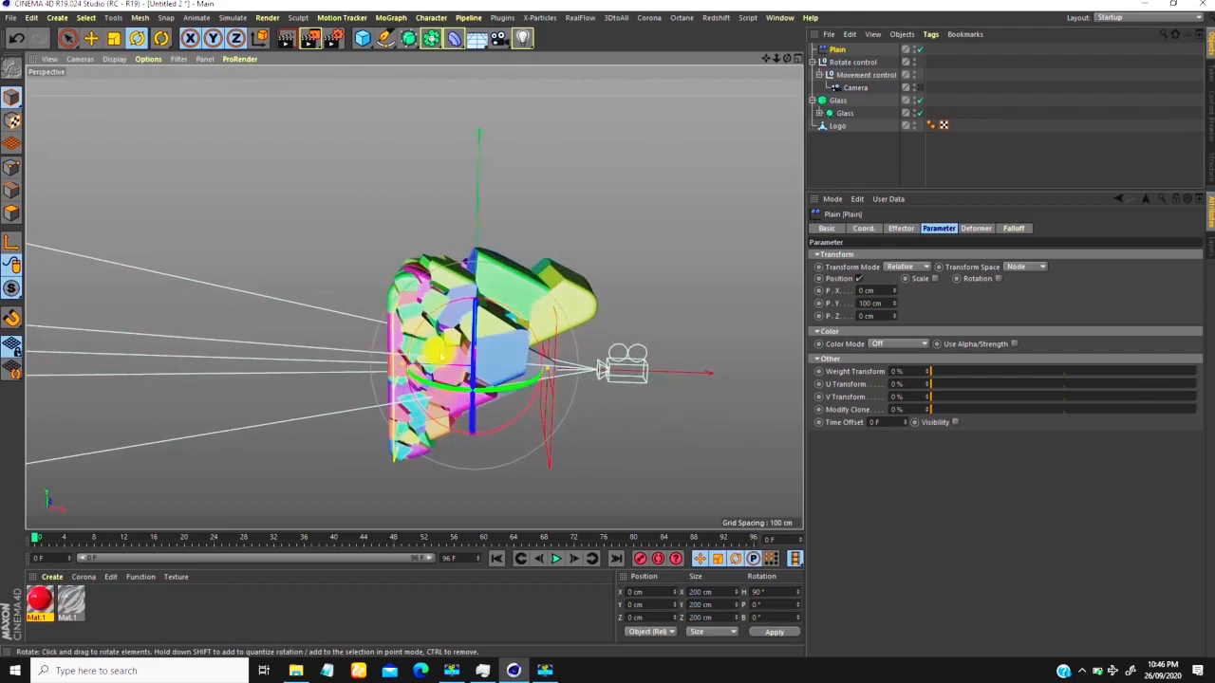
pyautogui.press('e')
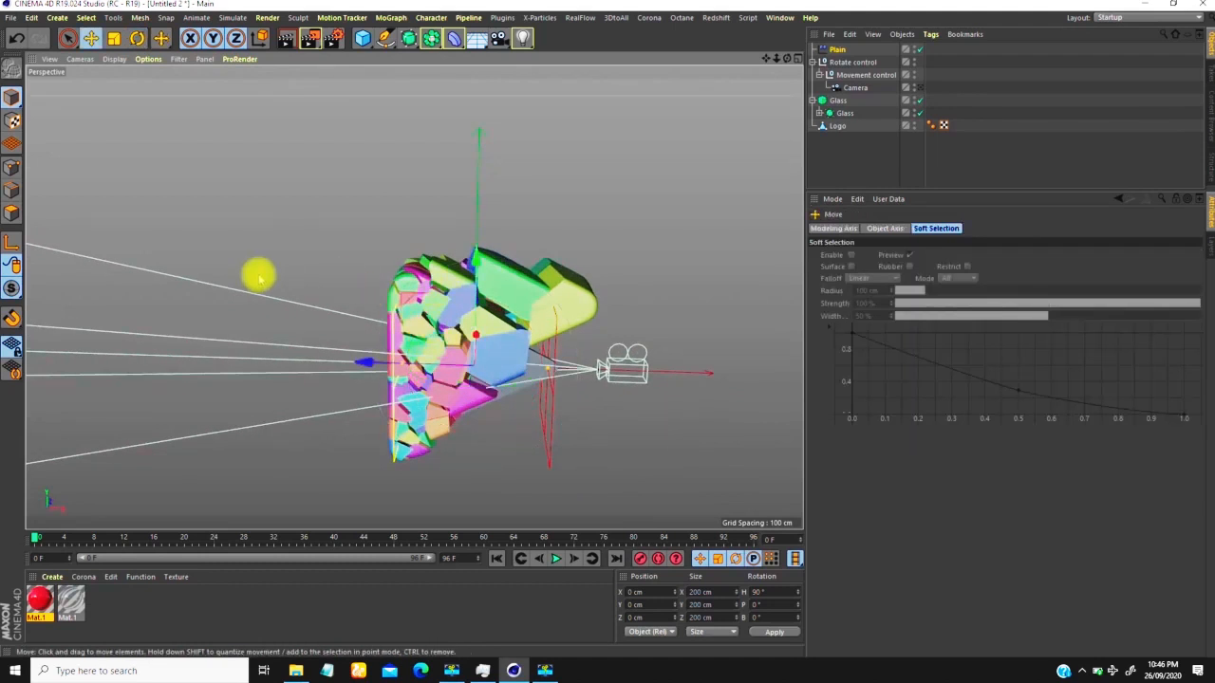
pyautogui.click(839, 50)
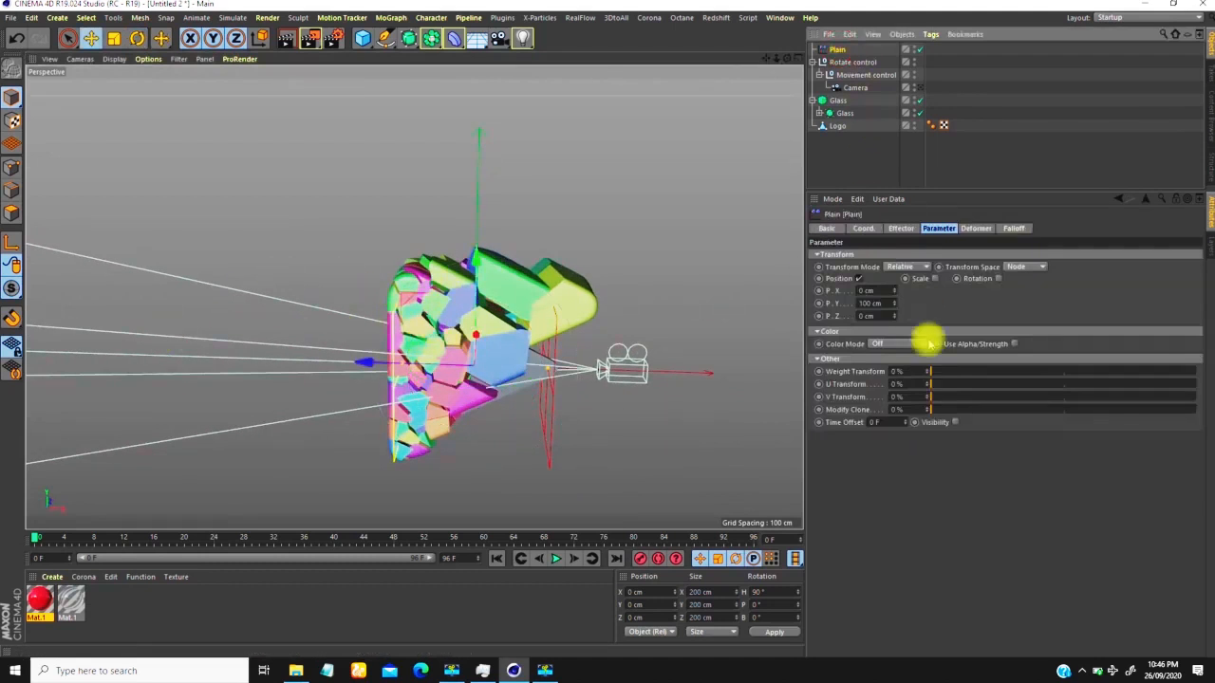
pyautogui.moveTo(896, 296); pyautogui.dragTo(489, 299)
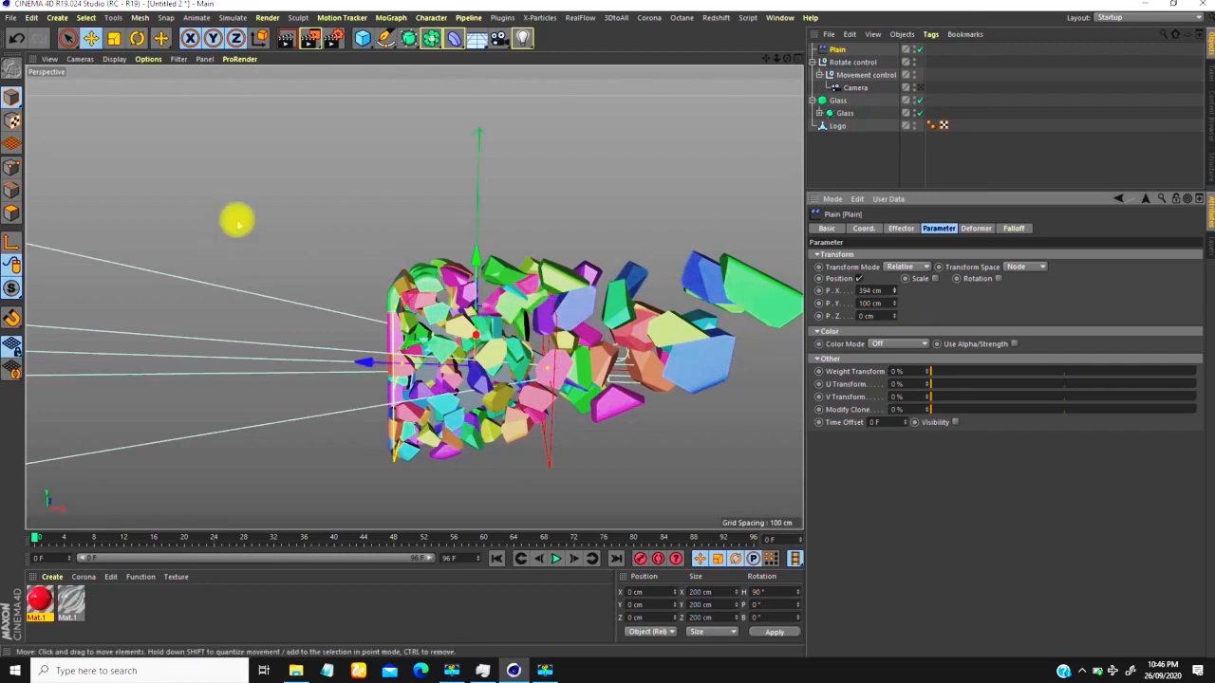
pyautogui.keyDown('alt'); pyautogui.moveTo(612, 318); pyautogui.dragTo(470, 297, button='middle'); pyautogui.keyUp('alt')
pyautogui.scroll(-4, 470, 298)
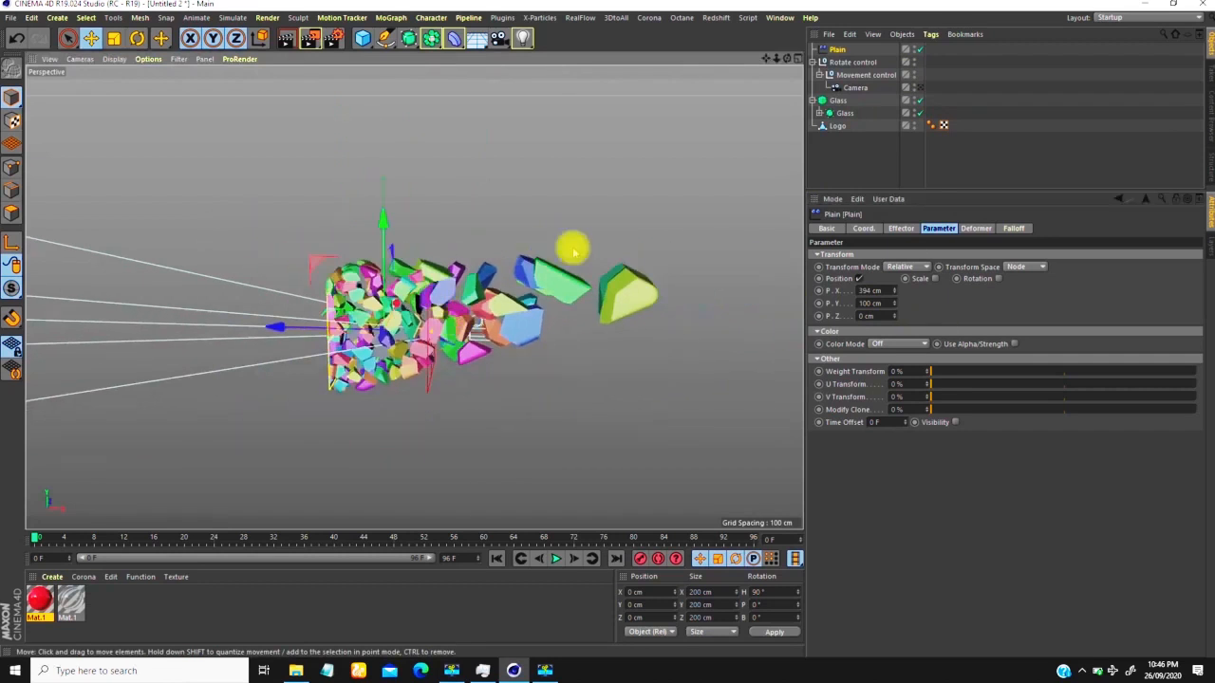
pyautogui.scroll(3, 418, 308)
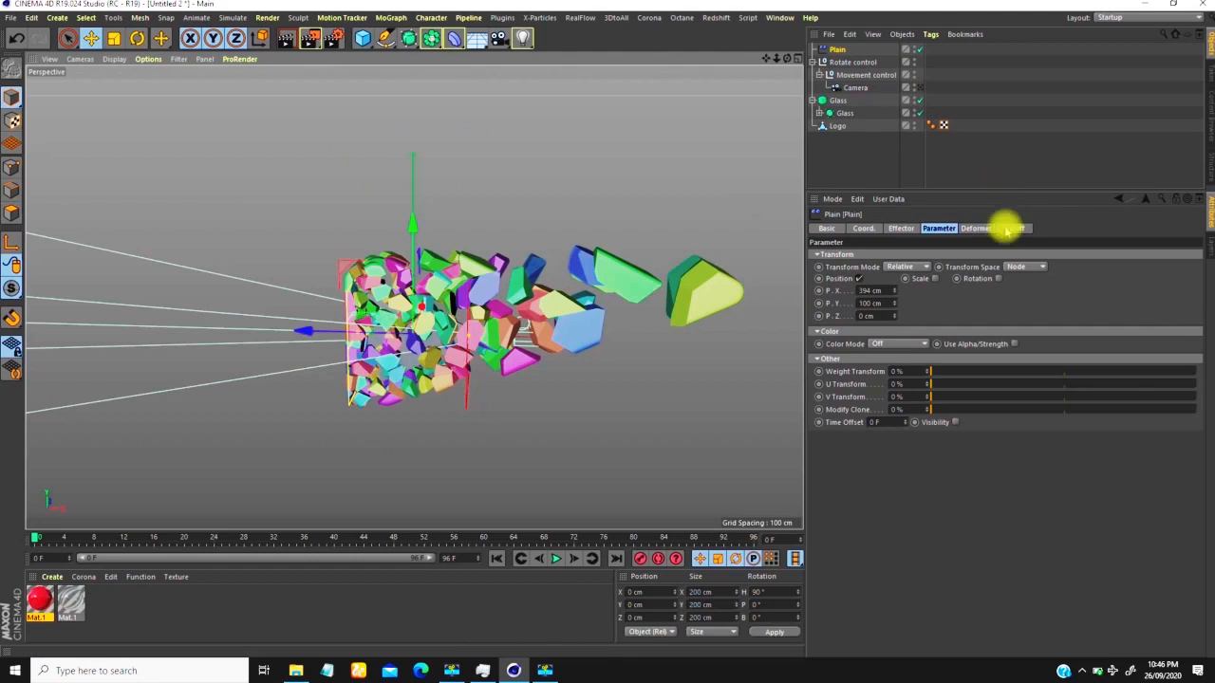
# Step: Try inverting the Plain effector's linear falloff and turn the inversion back off
pyautogui.click(1012, 228)
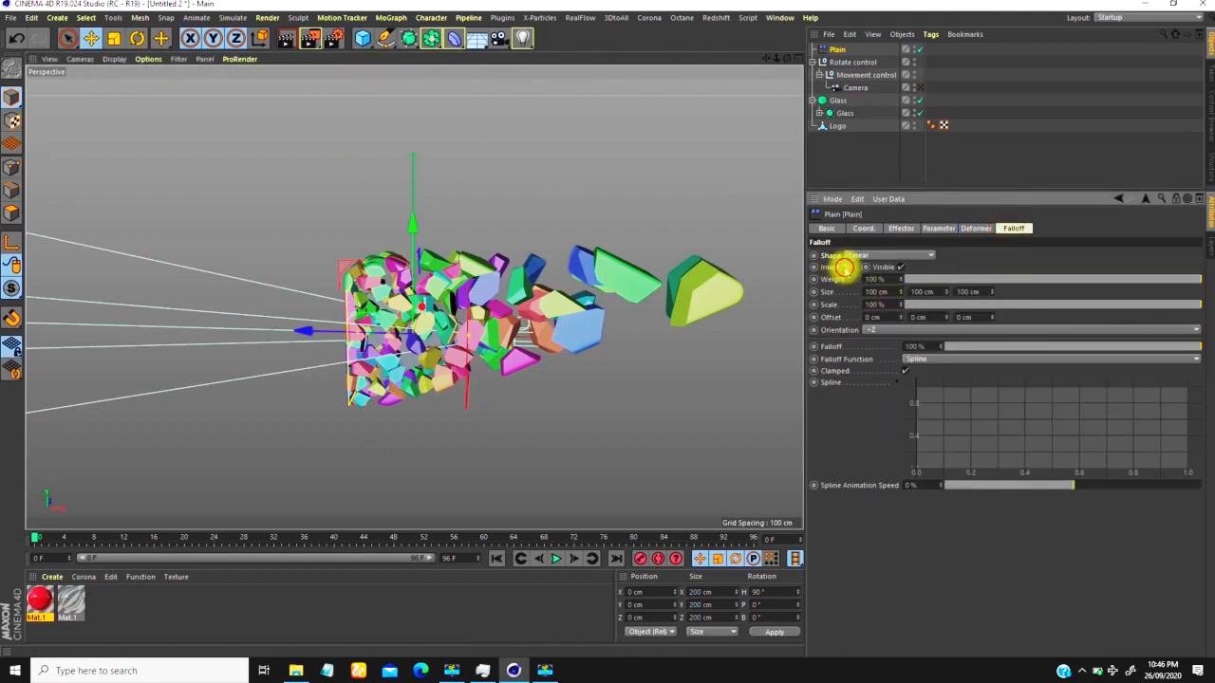
pyautogui.click(844, 268)
pyautogui.scroll(2, 484, 342)
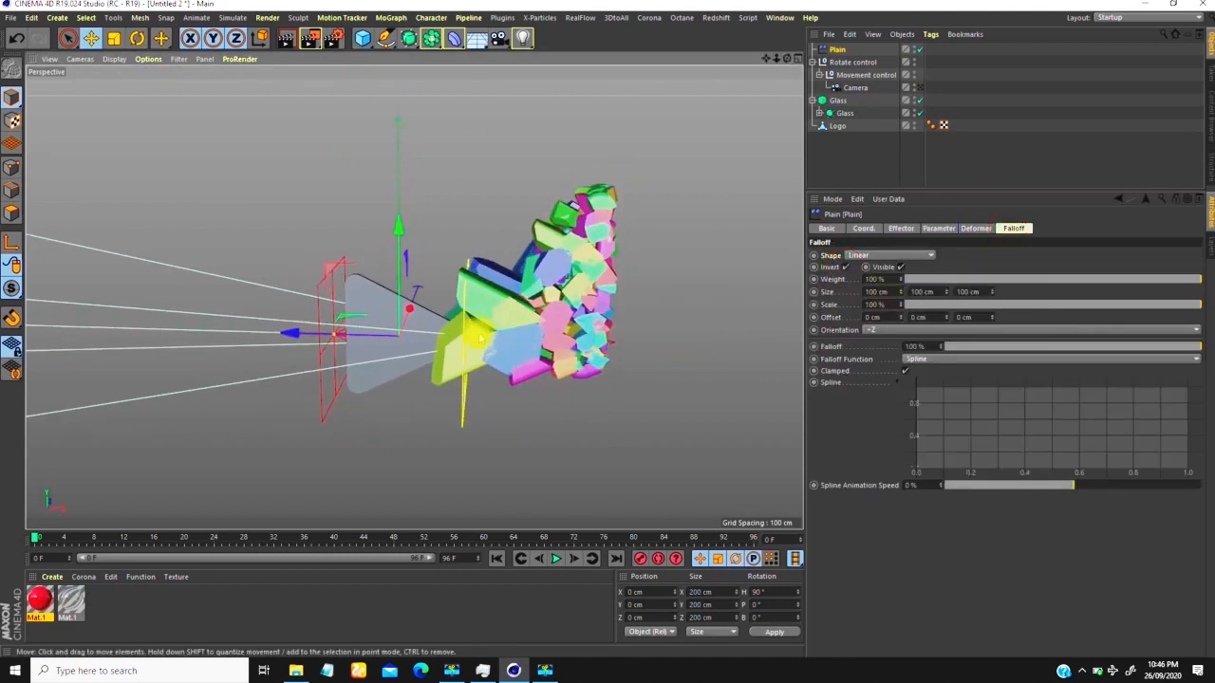
pyautogui.click(844, 267)
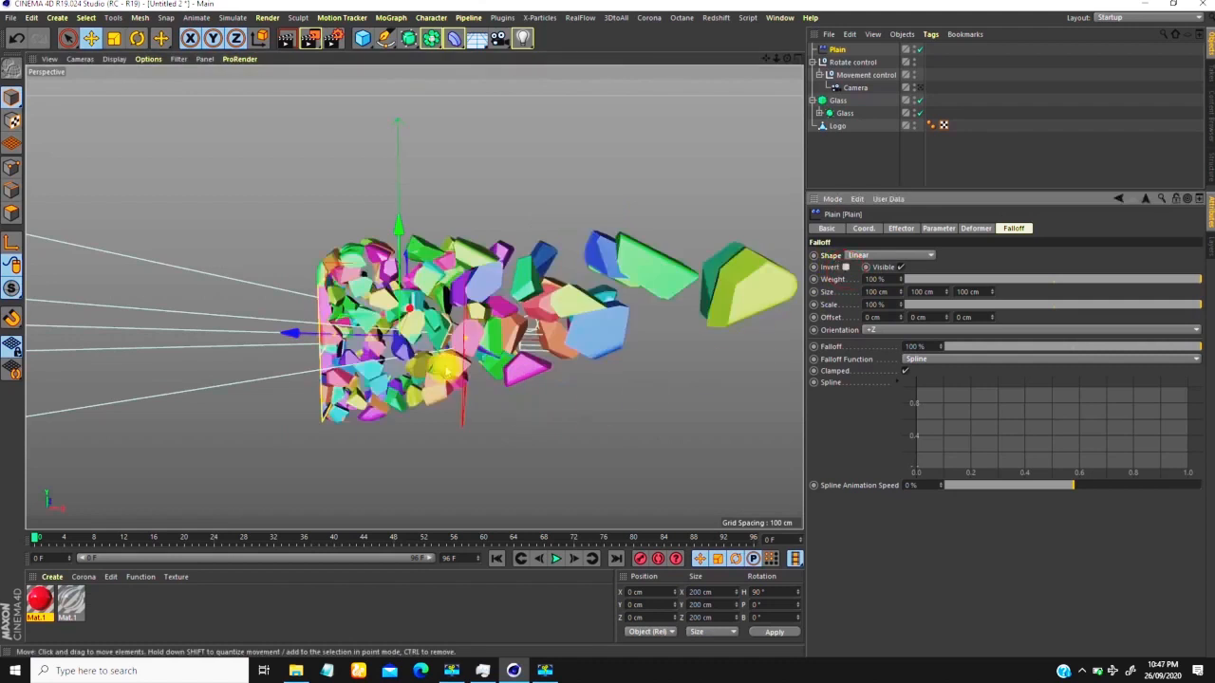
pyautogui.scroll(-1, 418, 301)
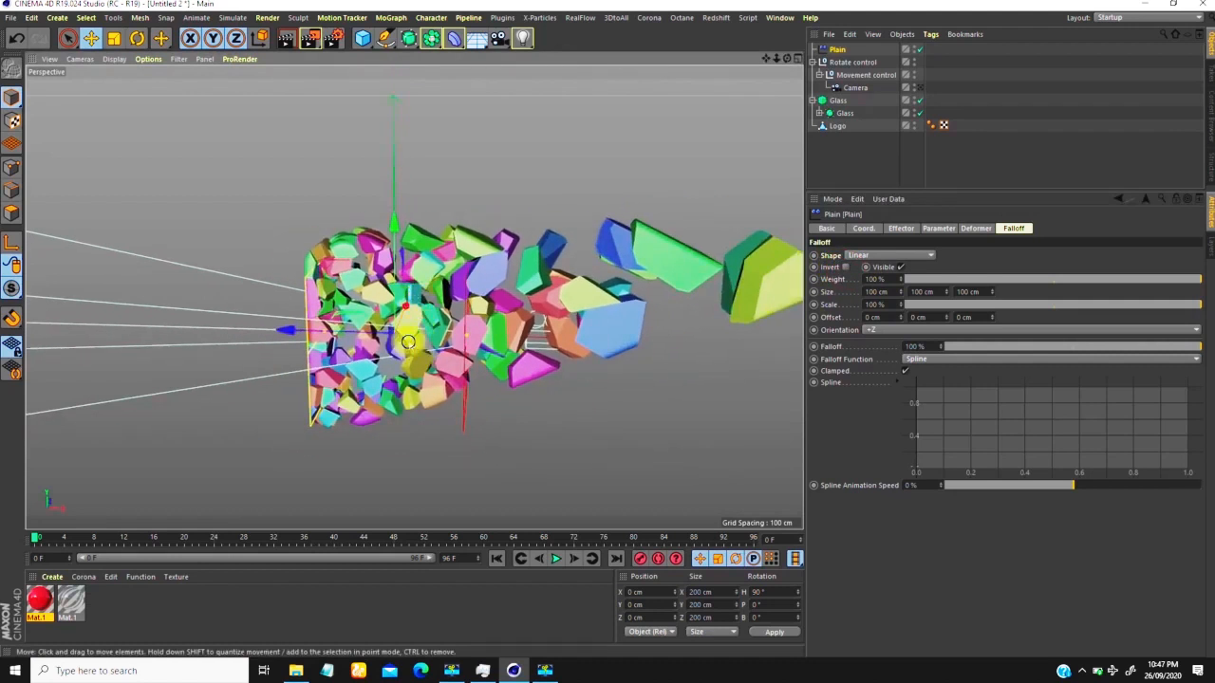
pyautogui.scroll(-1, 412, 361)
# Step: Try turning the Plain effector's heading around to reverse its falloff direction, and return it to 90°
pyautogui.press('r')
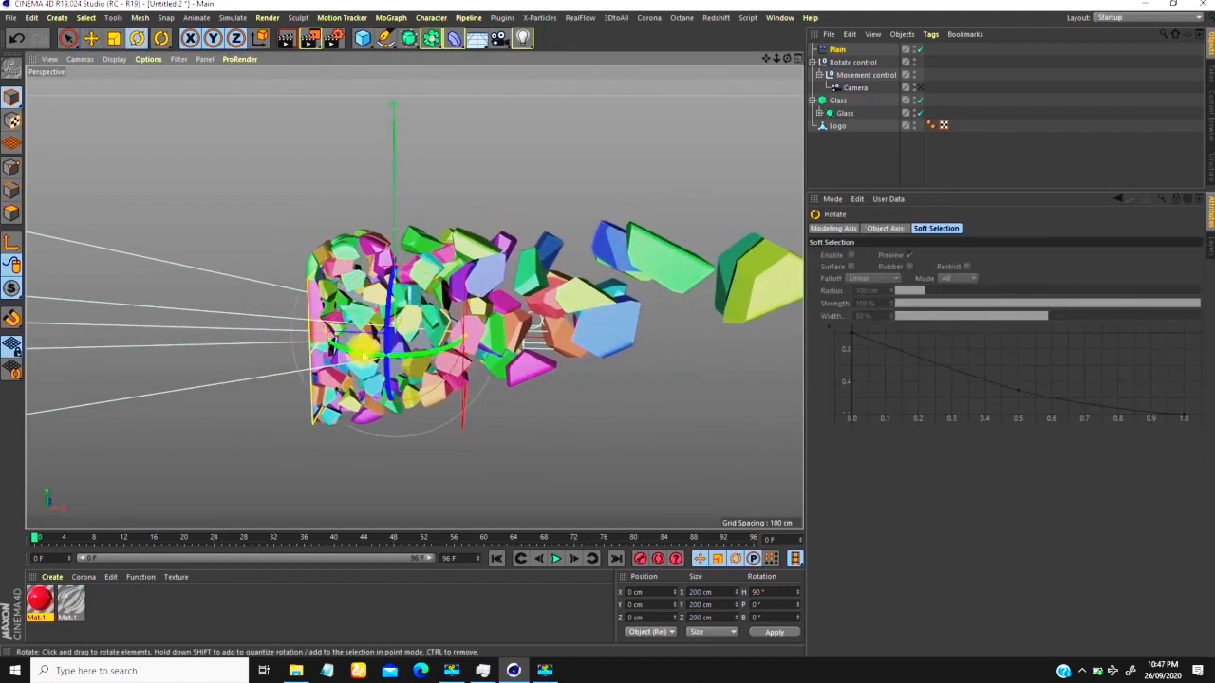
pyautogui.moveTo(366, 358); pyautogui.dragTo(328, 339)
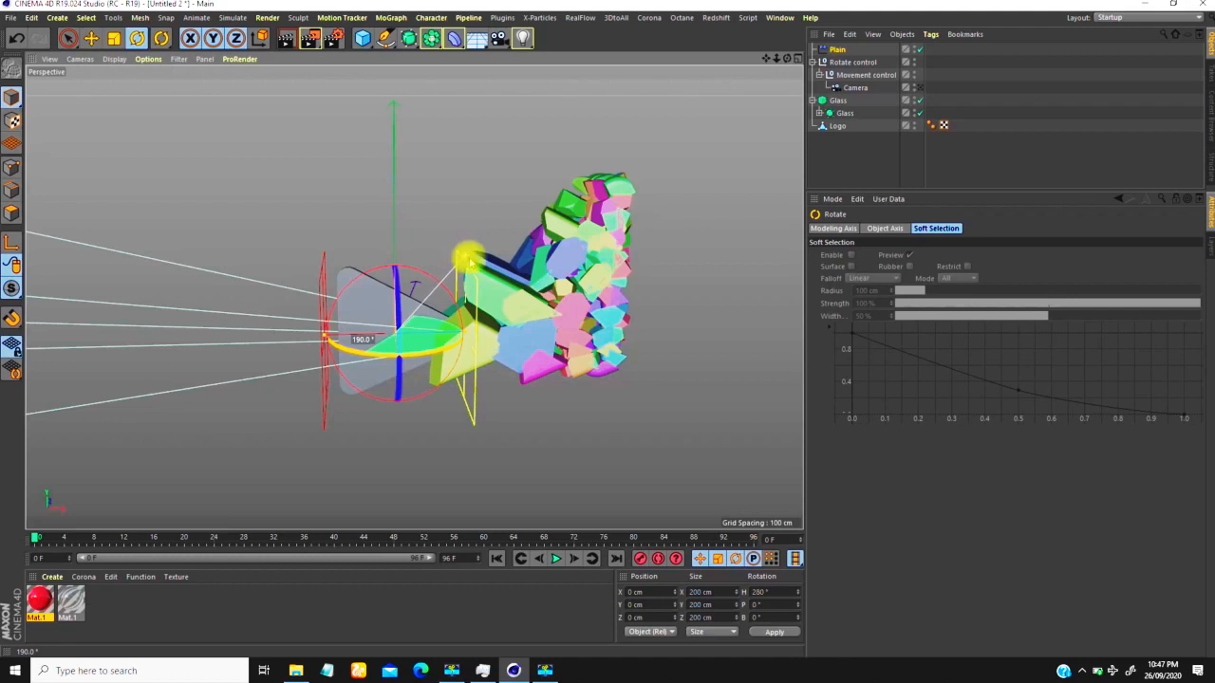
pyautogui.moveTo(327, 340); pyautogui.dragTo(333, 307)
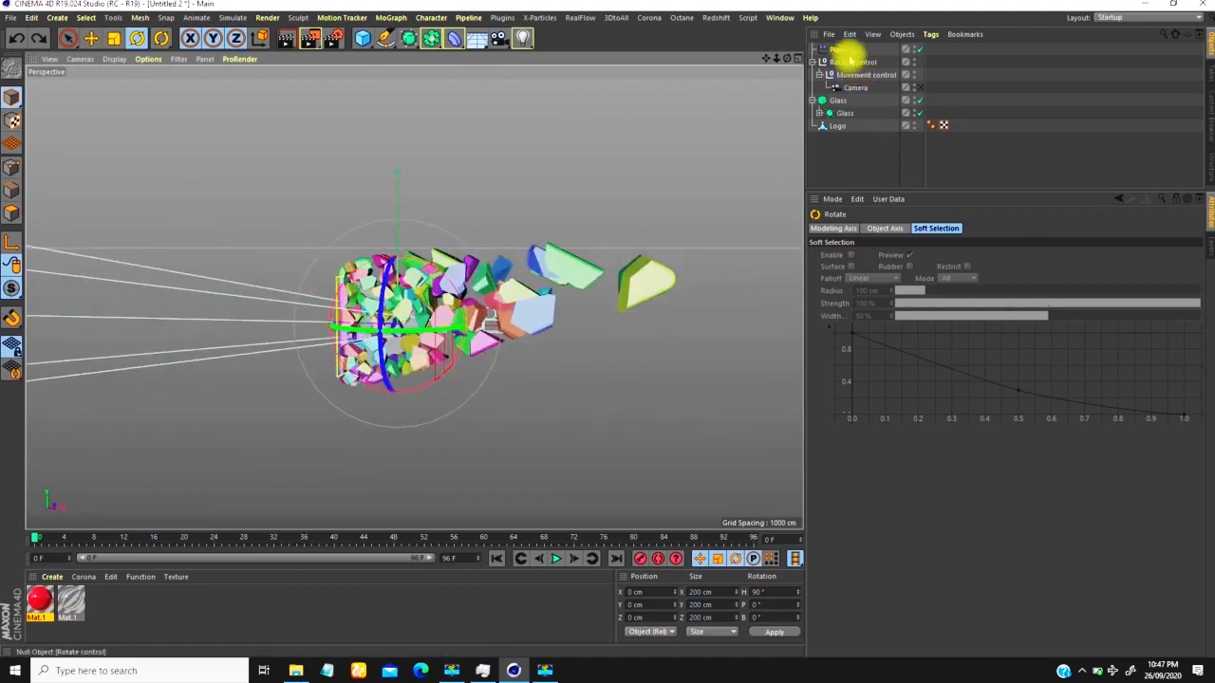
# Step: Set the Plain effector's position offset to 409 cm in X and 55 cm in Y
pyautogui.click(837, 50)
pyautogui.click(938, 228)
pyautogui.moveTo(896, 294); pyautogui.dragTo(887, 328)
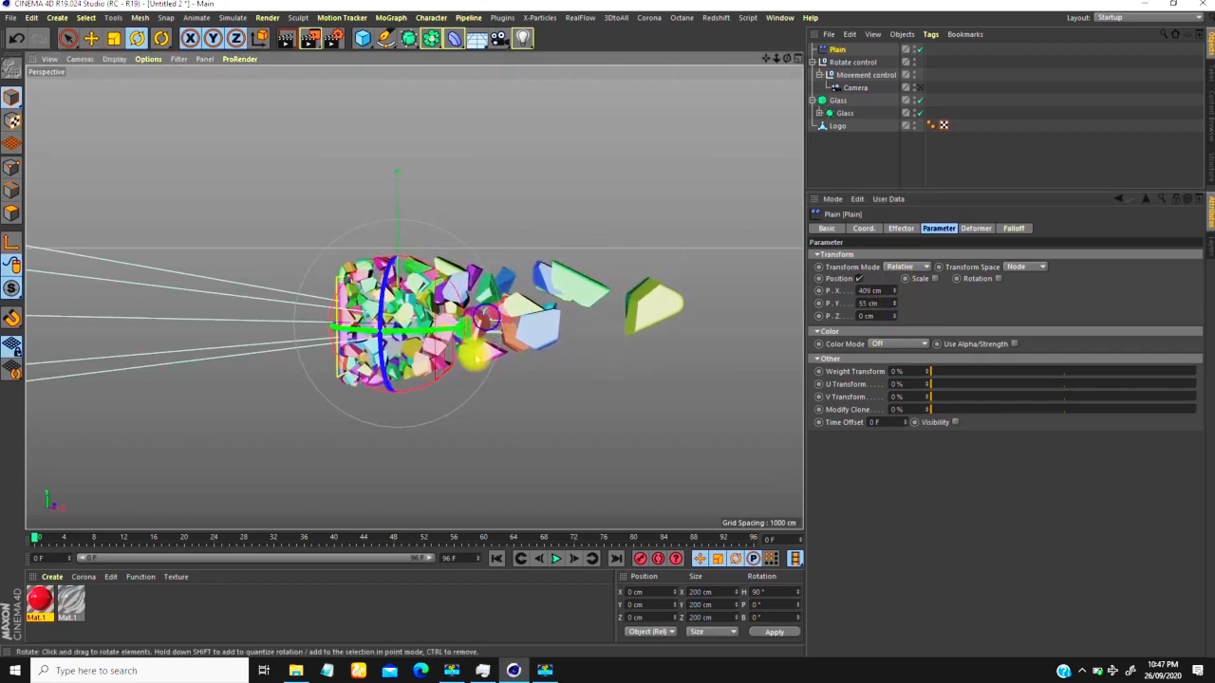
# Step: Preview the inverted falloff at frame 25 and turn the inversion back off
pyautogui.click(977, 228)
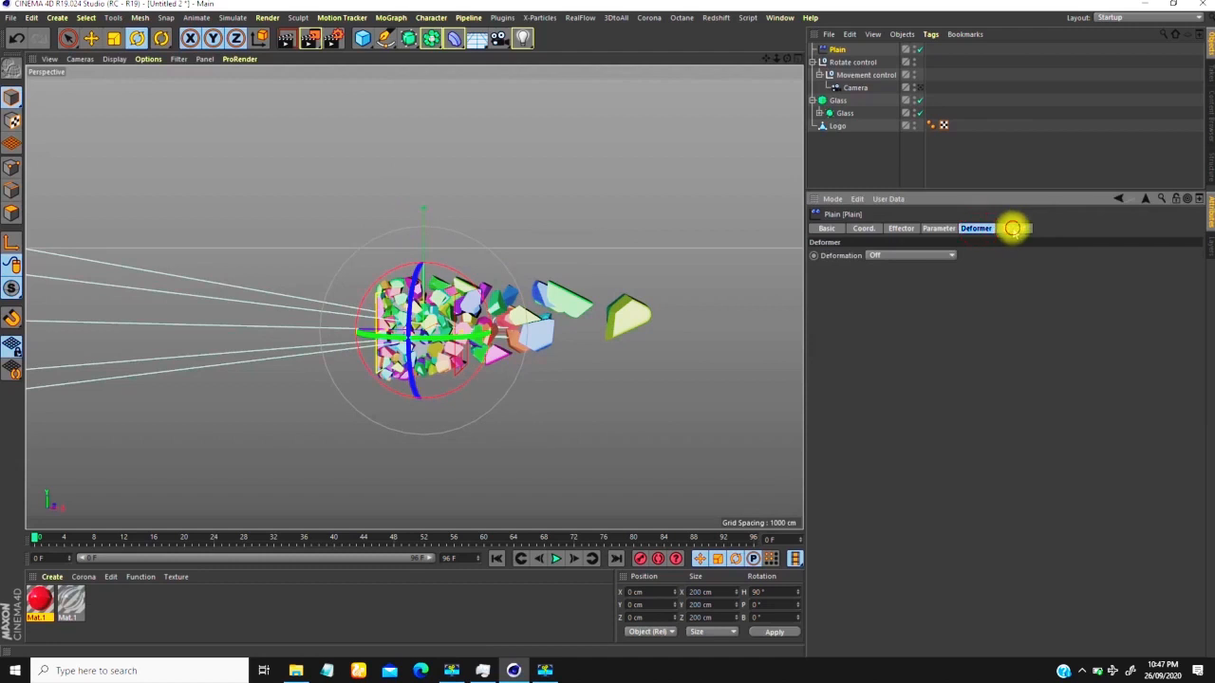
pyautogui.click(1013, 228)
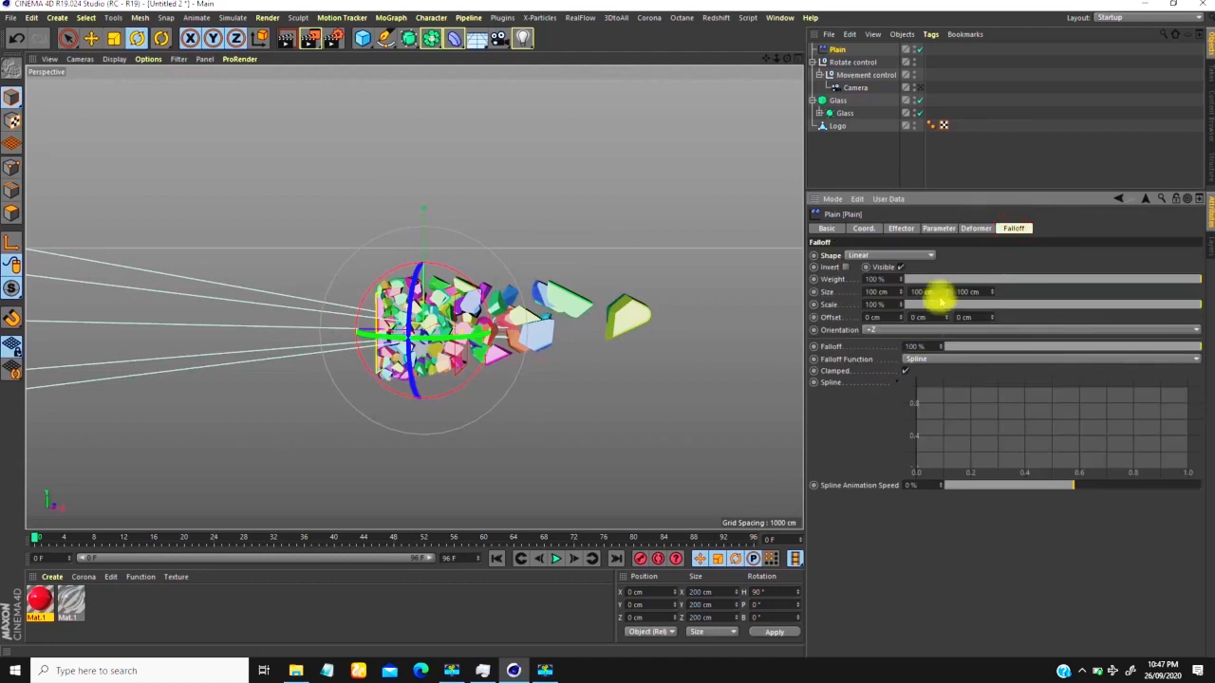
pyautogui.click(844, 267)
pyautogui.keyDown('alt'); pyautogui.moveTo(455, 336); pyautogui.dragTo(469, 452); pyautogui.keyUp('alt')
pyautogui.moveTo(34, 537); pyautogui.dragTo(224, 536)
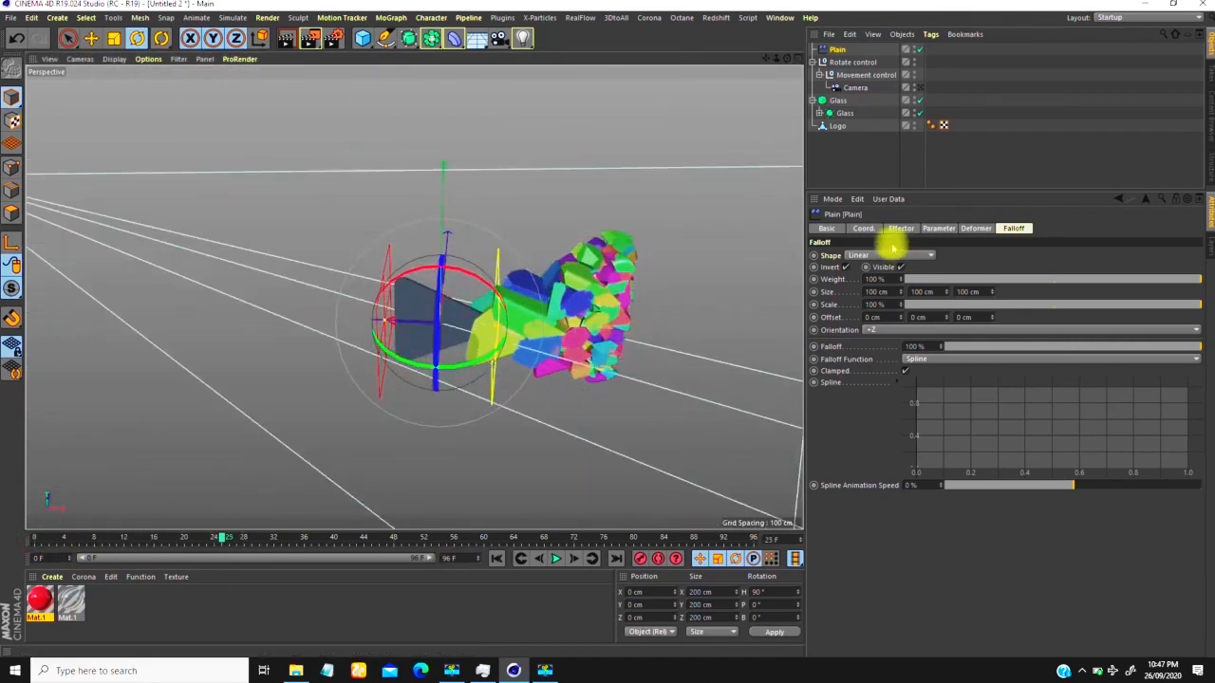
pyautogui.click(846, 268)
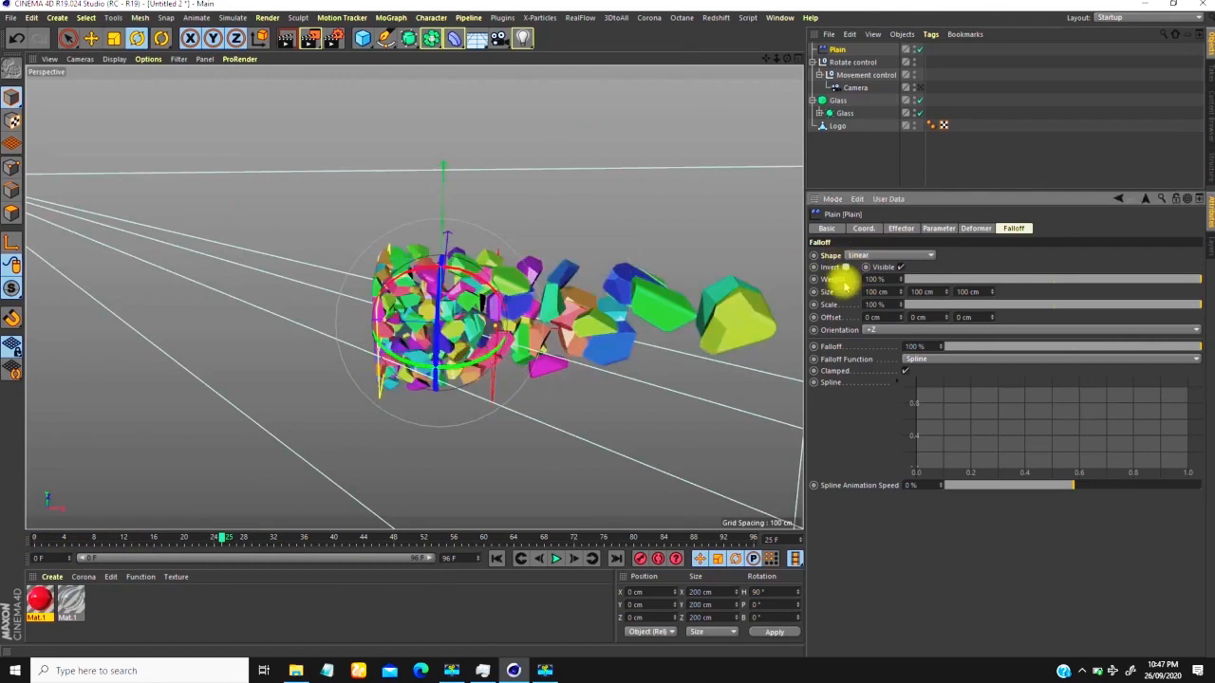
# Step: Set the Plain effector's position offset to 591 cm in X and 85 cm in Y
pyautogui.keyDown('alt'); pyautogui.moveTo(764, 327); pyautogui.dragTo(430, 251); pyautogui.keyUp('alt')
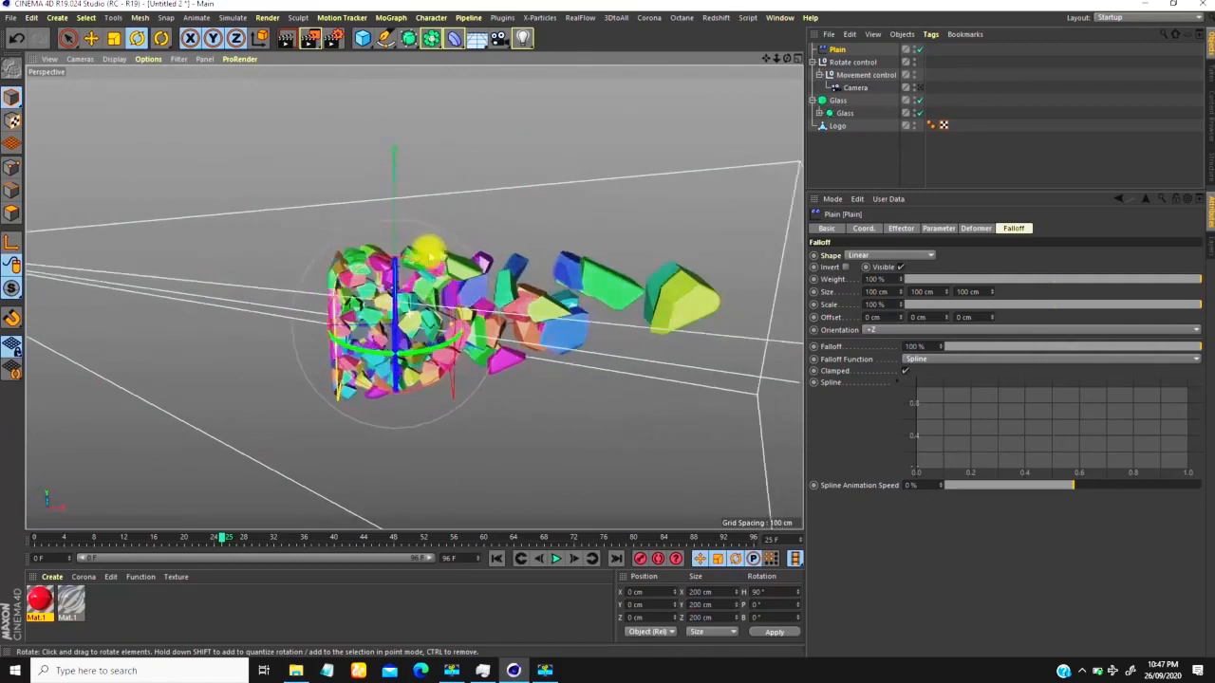
pyautogui.keyDown('alt'); pyautogui.moveTo(484, 306); pyautogui.dragTo(444, 266); pyautogui.keyUp('alt')
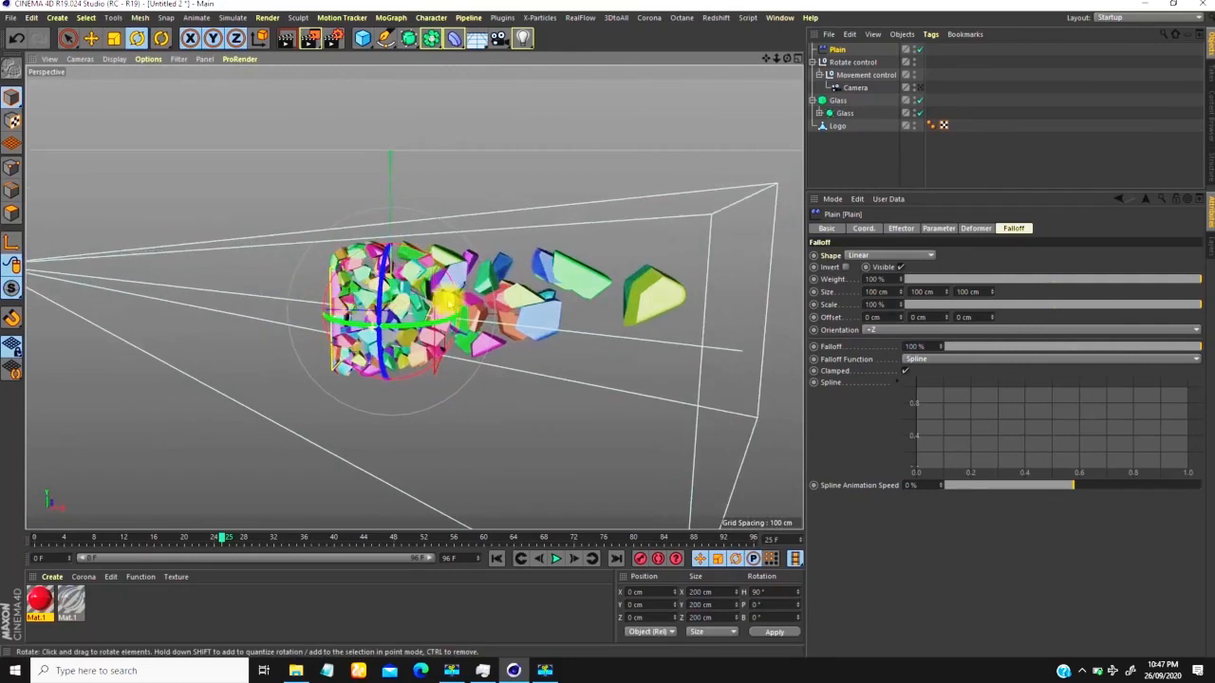
pyautogui.click(938, 229)
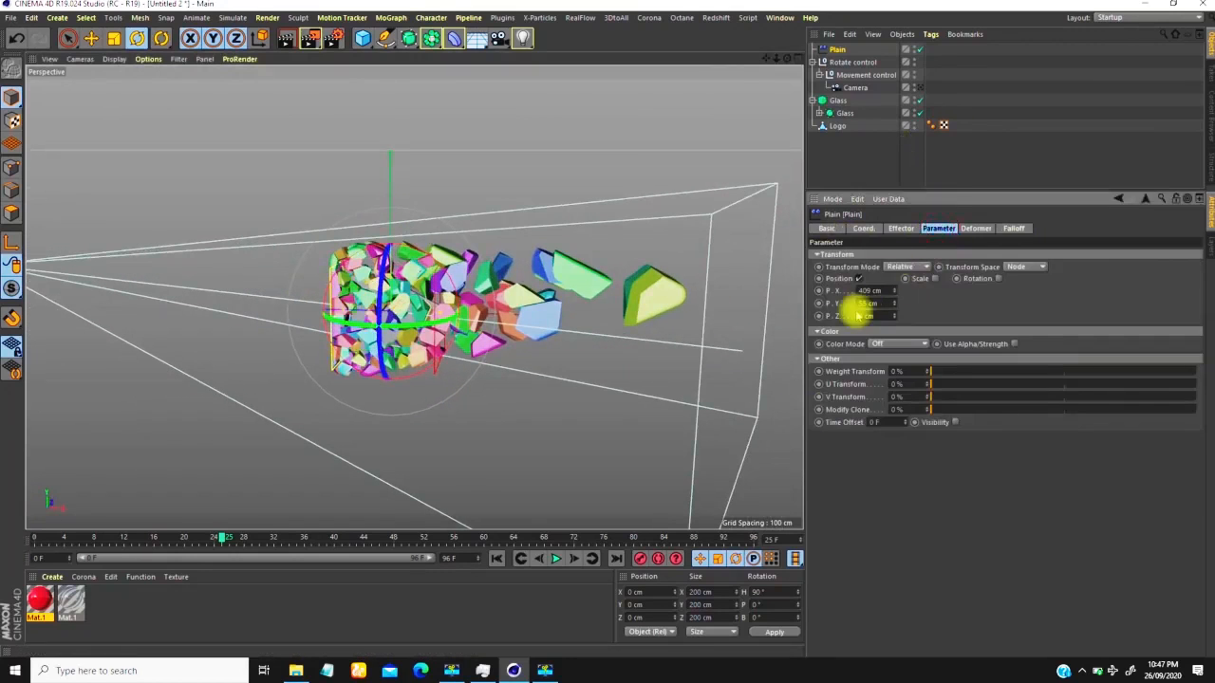
pyautogui.moveTo(896, 294); pyautogui.dragTo(821, 596)
pyautogui.moveTo(780, 675); pyautogui.dragTo(892, 387)
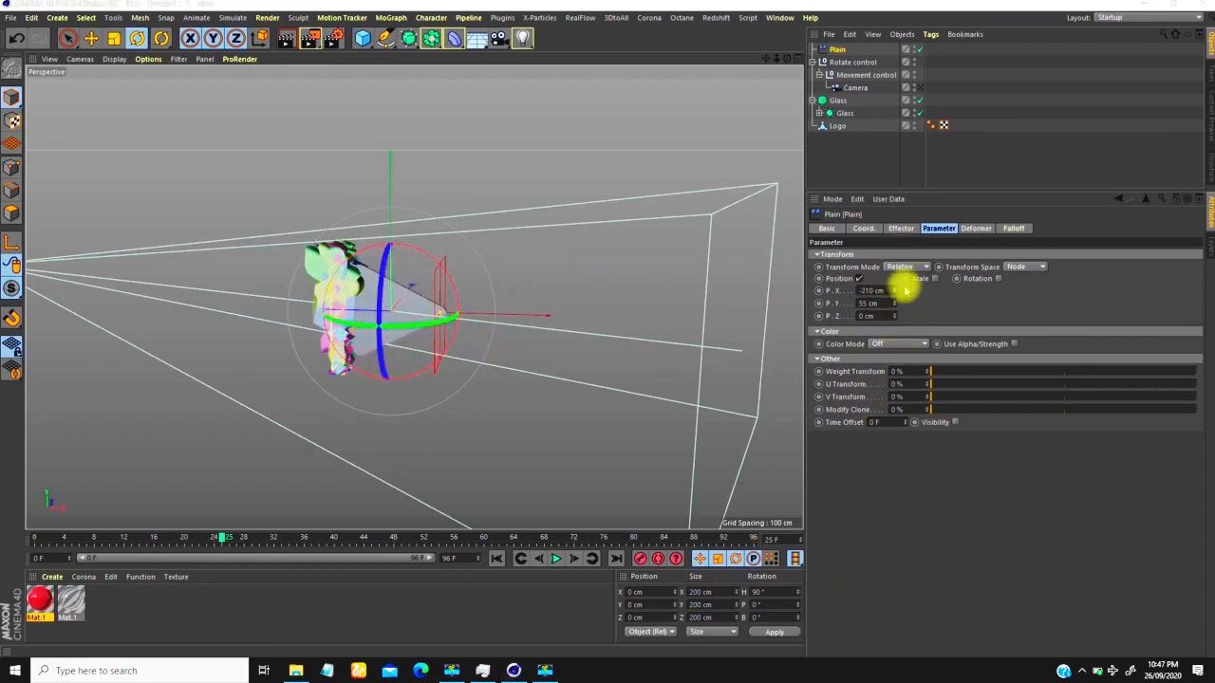
pyautogui.moveTo(904, 292); pyautogui.dragTo(909, 152)
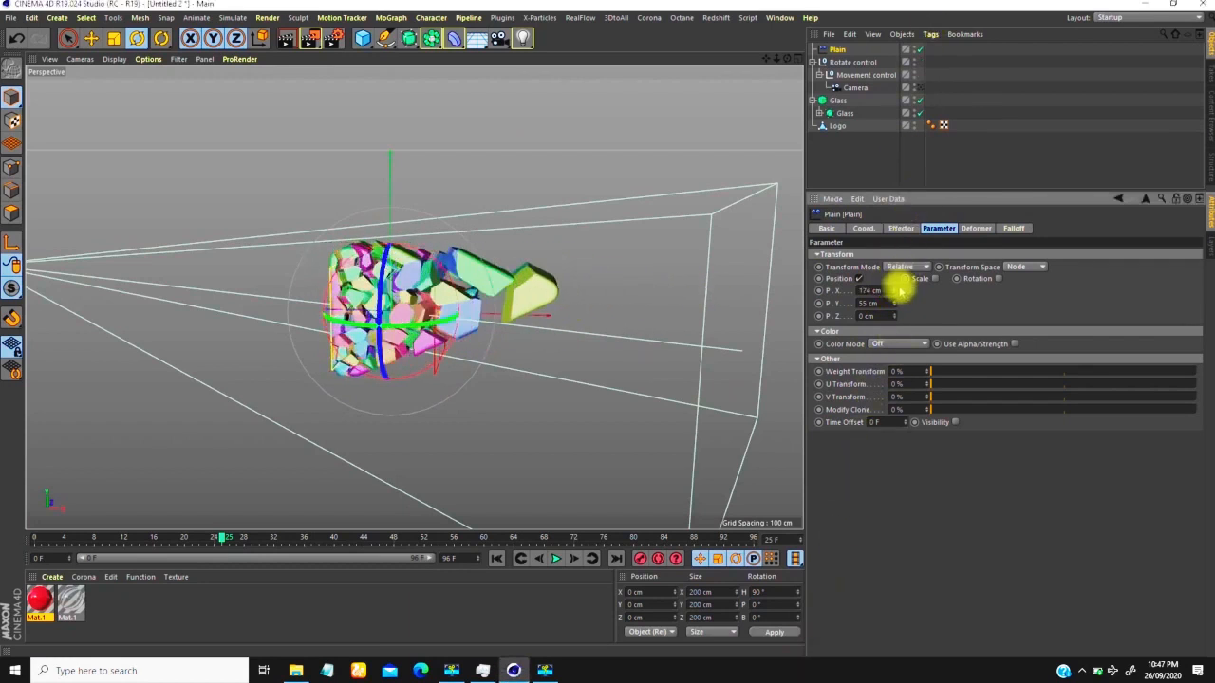
pyautogui.moveTo(917, 153); pyautogui.dragTo(917, 141)
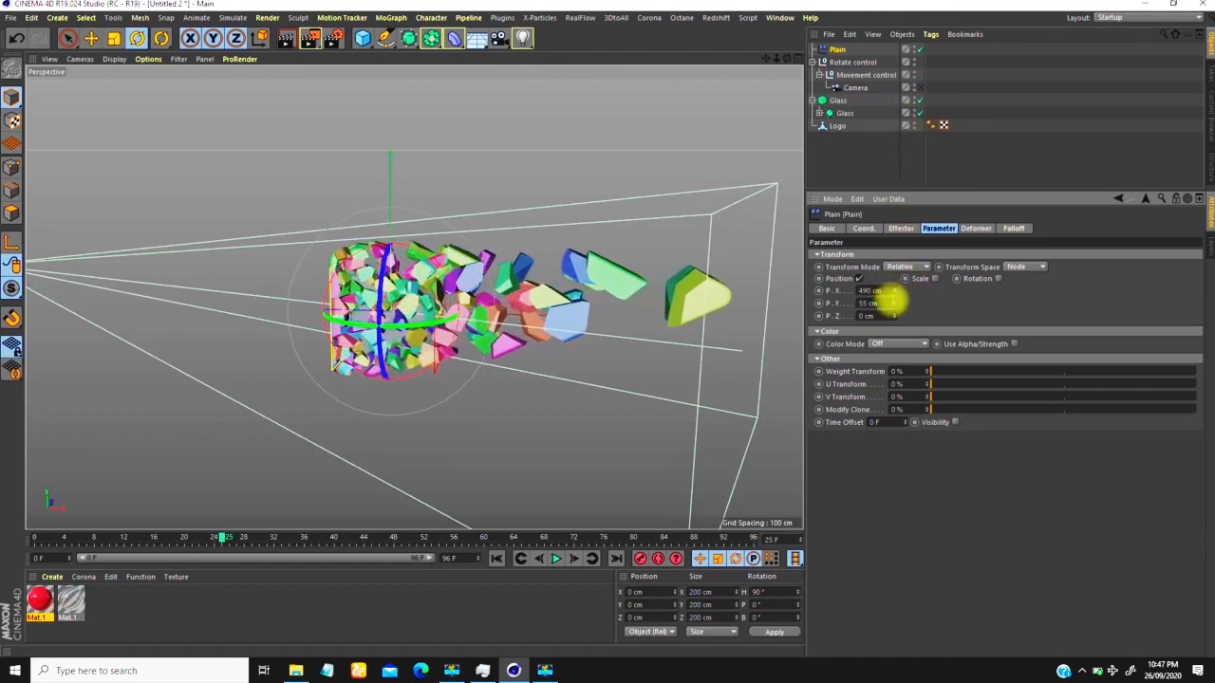
pyautogui.moveTo(897, 309); pyautogui.dragTo(901, 238)
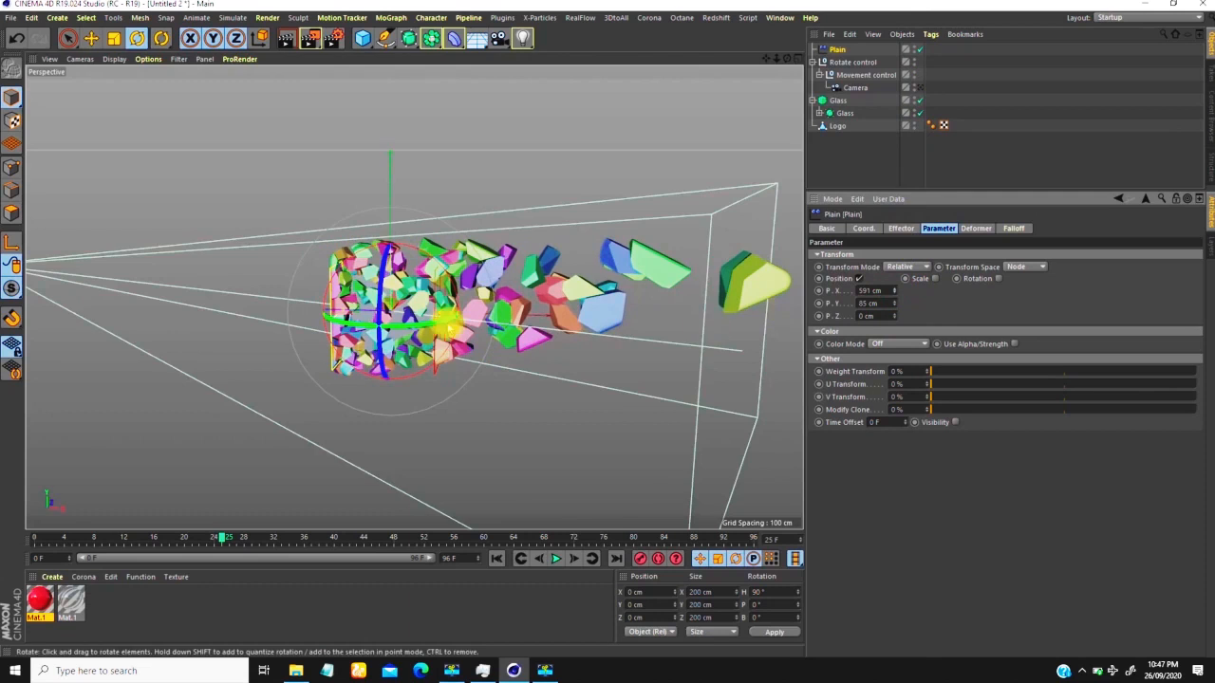
# Step: Examine the scattered glass pieces through the scene camera and again from the free perspective view
pyautogui.scroll(-2, 406, 318)
pyautogui.moveTo(399, 349)
pyautogui.keyDown('alt'); pyautogui.mouseDown()
pyautogui.moveTo(394, 321)
pyautogui.moveTo(406, 330)
pyautogui.mouseUp(); pyautogui.keyUp('alt')
pyautogui.scroll(2, 406, 330)
pyautogui.scroll(-2, 407, 329)
pyautogui.click(918, 87)
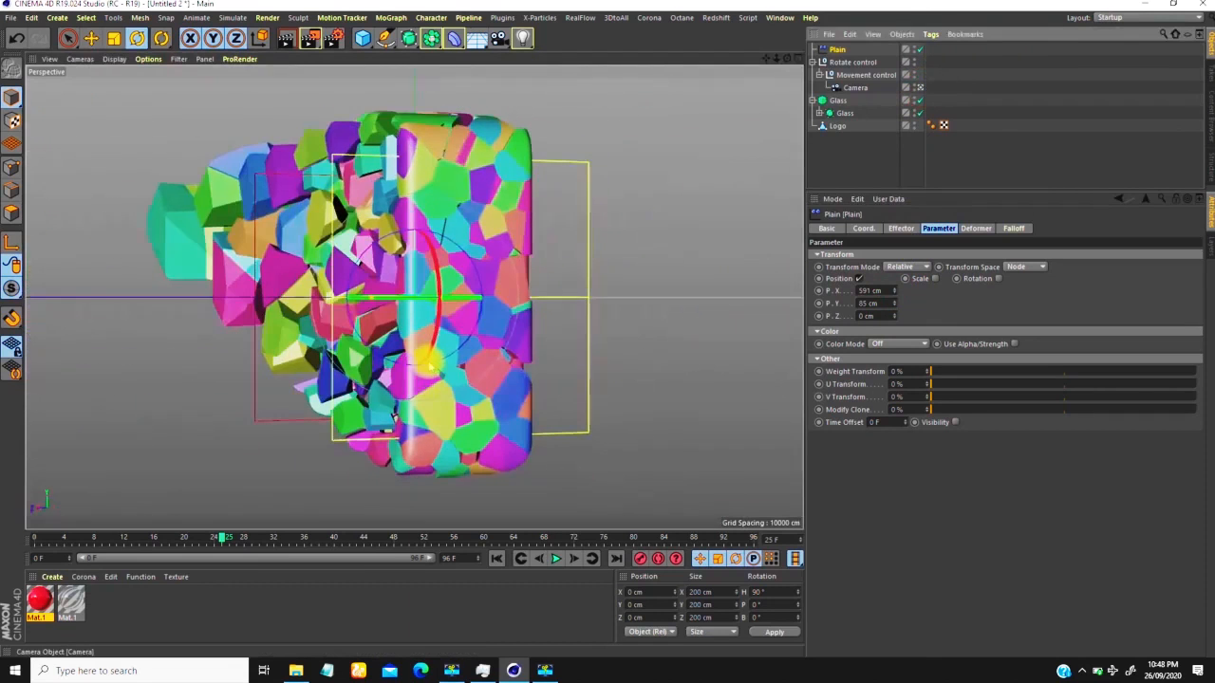
pyautogui.click(919, 88)
pyautogui.scroll(-3, 488, 352)
pyautogui.keyDown('alt'); pyautogui.moveTo(353, 281); pyautogui.dragTo(392, 296); pyautogui.keyUp('alt')
pyautogui.scroll(5, 391, 296)
pyautogui.keyDown('alt'); pyautogui.moveTo(405, 225); pyautogui.dragTo(721, 266); pyautogui.keyUp('alt')
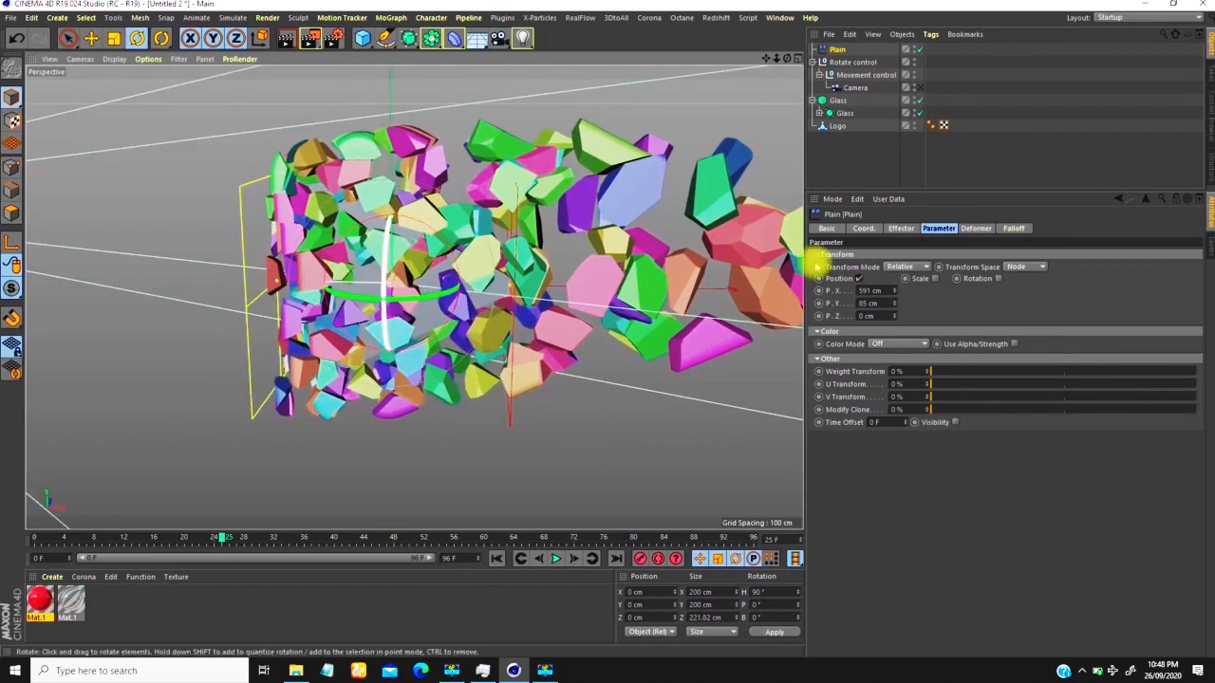
# Step: Enable rotation on the Plain effector and set it to 240° heading, 280° pitch and 224° bank
pyautogui.click(998, 279)
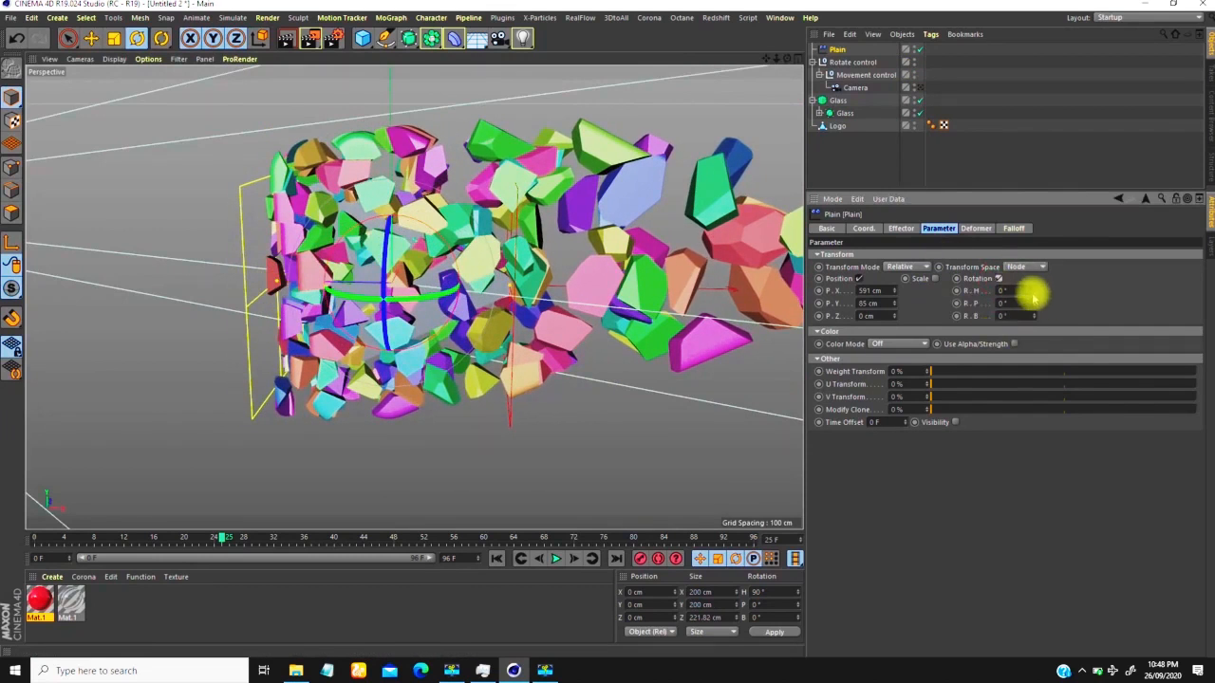
pyautogui.moveTo(1035, 285); pyautogui.dragTo(1030, 196)
pyautogui.scroll(-4, 504, 329)
pyautogui.scroll(-3, 454, 307)
pyautogui.keyDown('alt'); pyautogui.moveTo(426, 342); pyautogui.dragTo(609, 320); pyautogui.keyUp('alt')
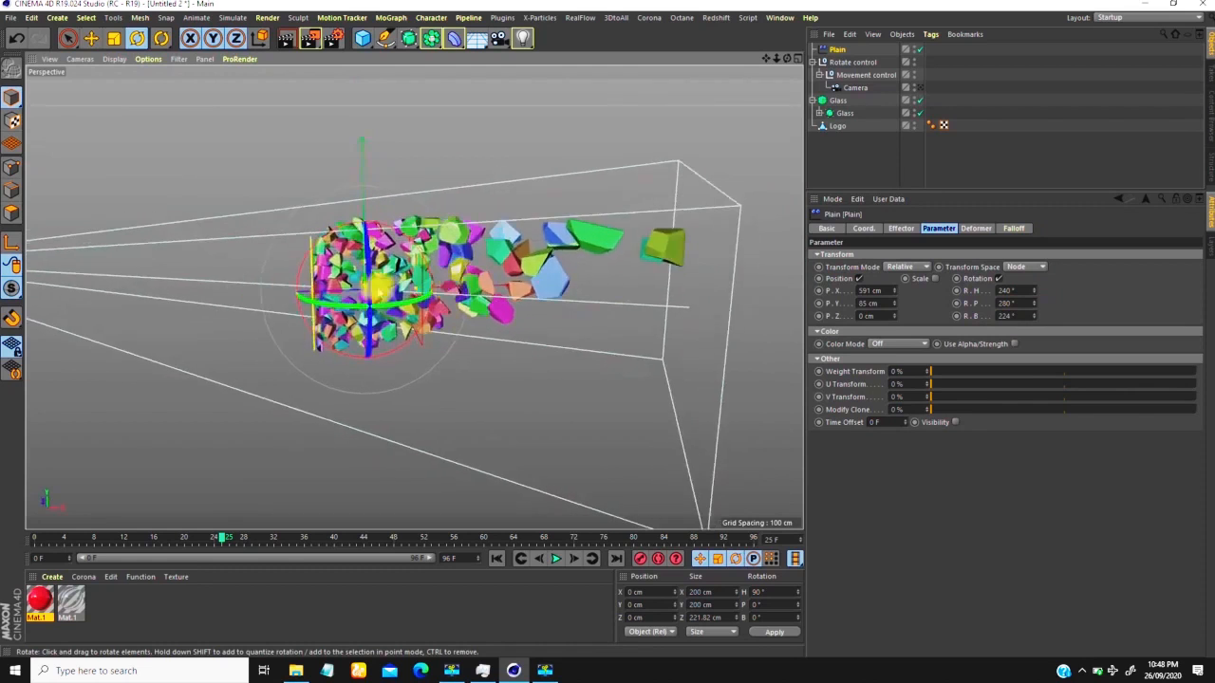
# Step: Enable scale on the Plain effector as Uniform Scale with a value of -1, toggling scale off and on to compare
pyautogui.scroll(5, 379, 284)
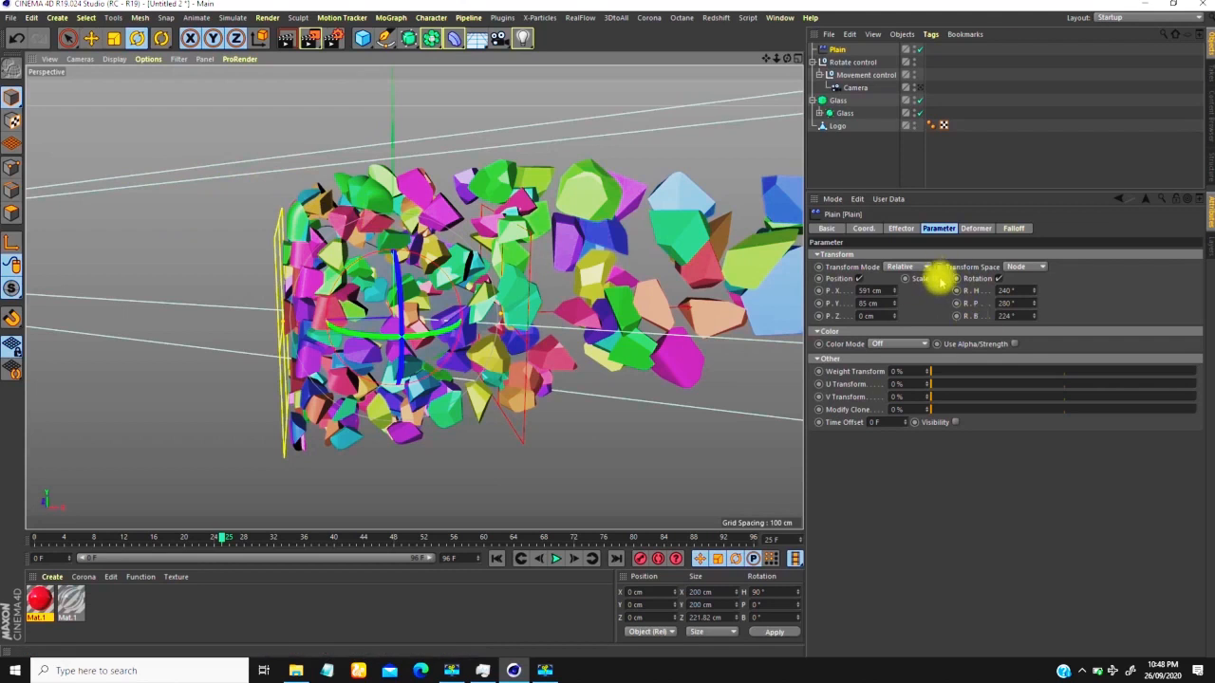
pyautogui.click(938, 279)
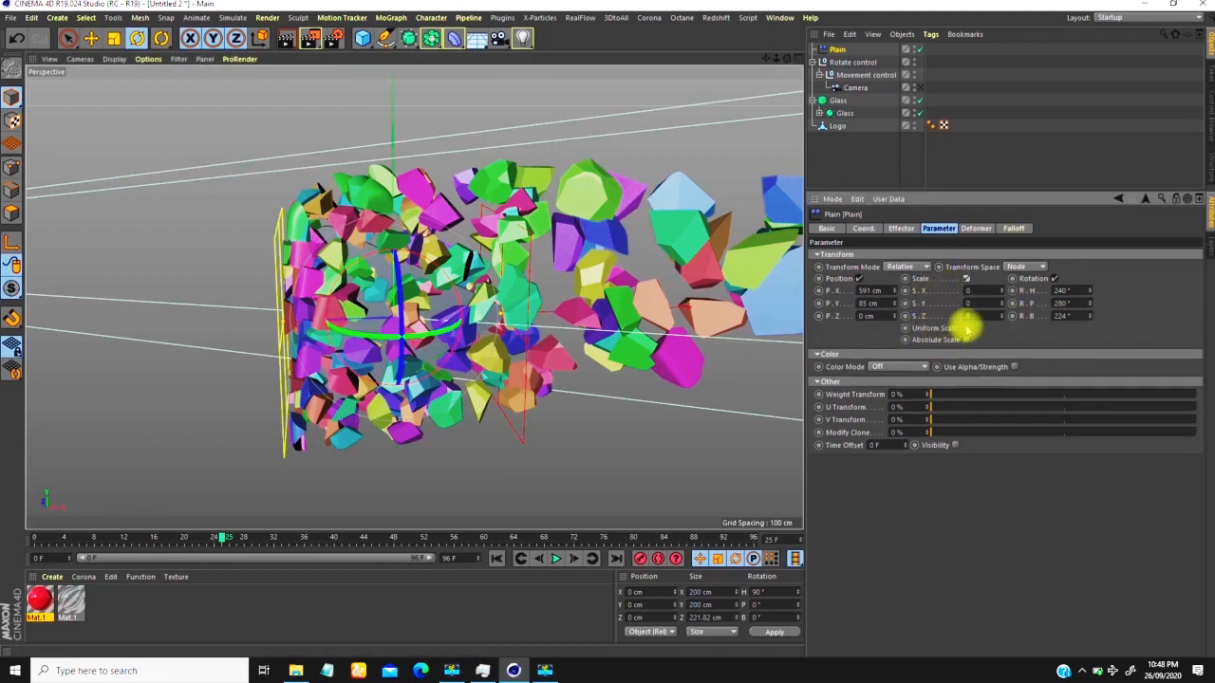
pyautogui.click(966, 329)
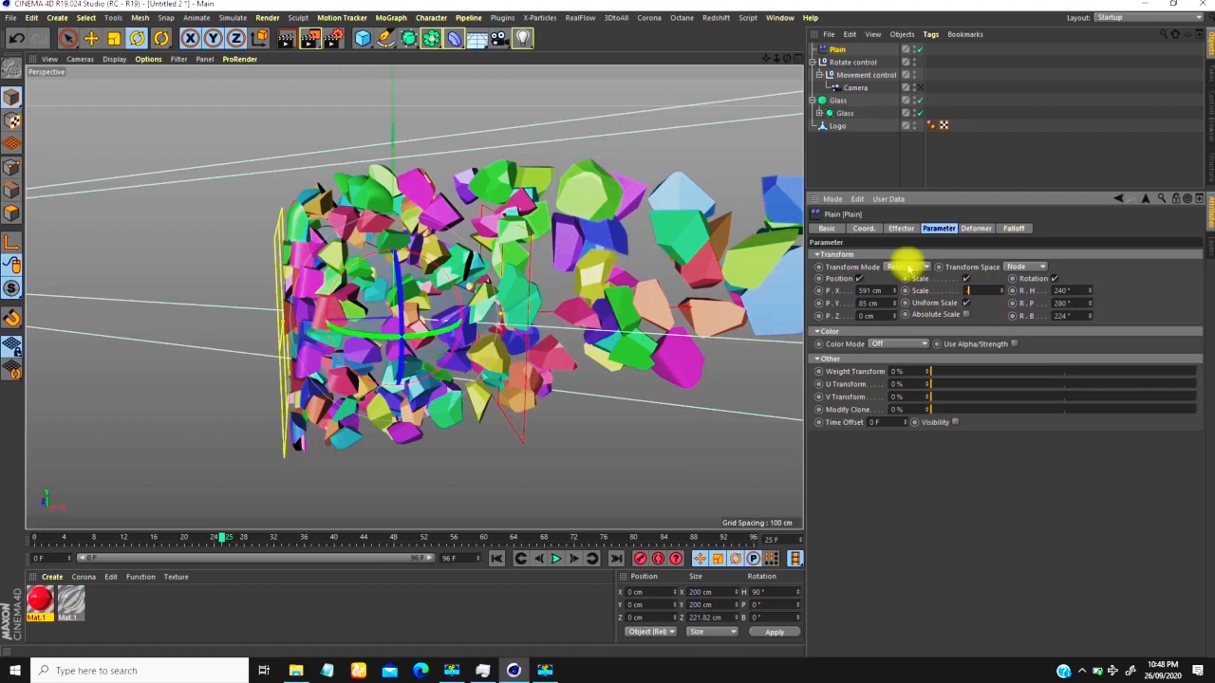
pyautogui.write('1')
pyautogui.press('Return')
pyautogui.keyDown('alt'); pyautogui.moveTo(379, 338); pyautogui.dragTo(445, 308, button='right'); pyautogui.keyUp('alt')
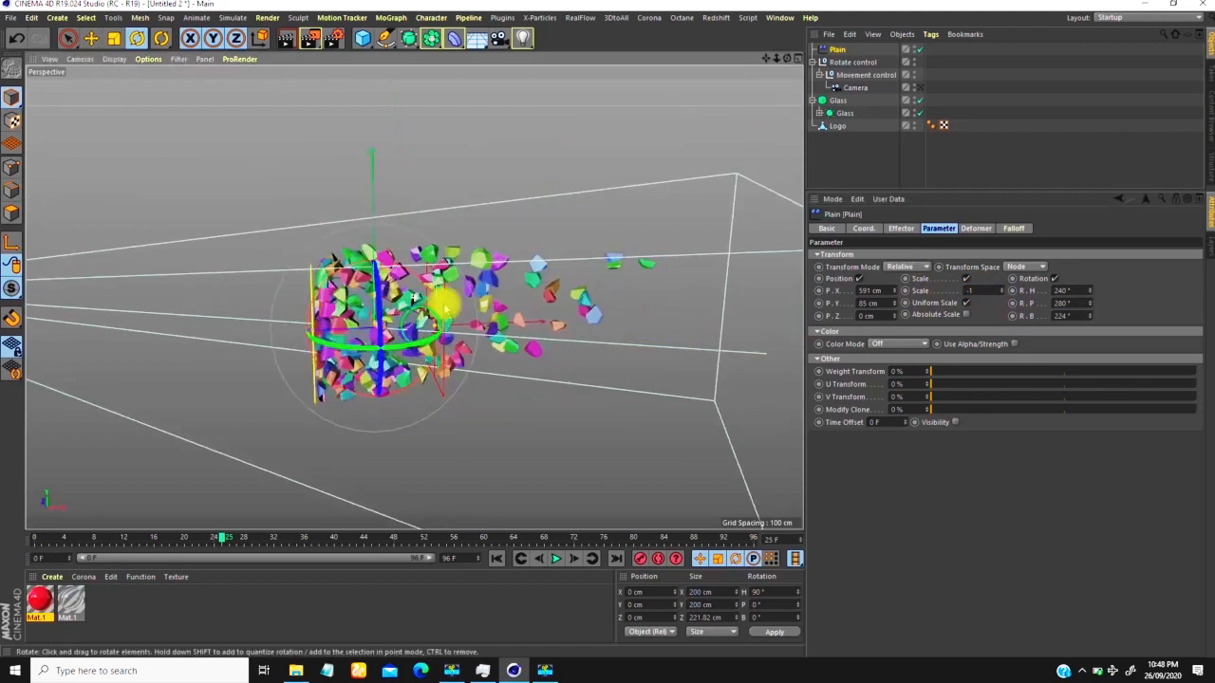
pyautogui.click(964, 279)
pyautogui.click(935, 279)
# Step: Narrow the Plain effector's linear falloff zone to a depth of about 72 cm
pyautogui.scroll(5, 414, 297)
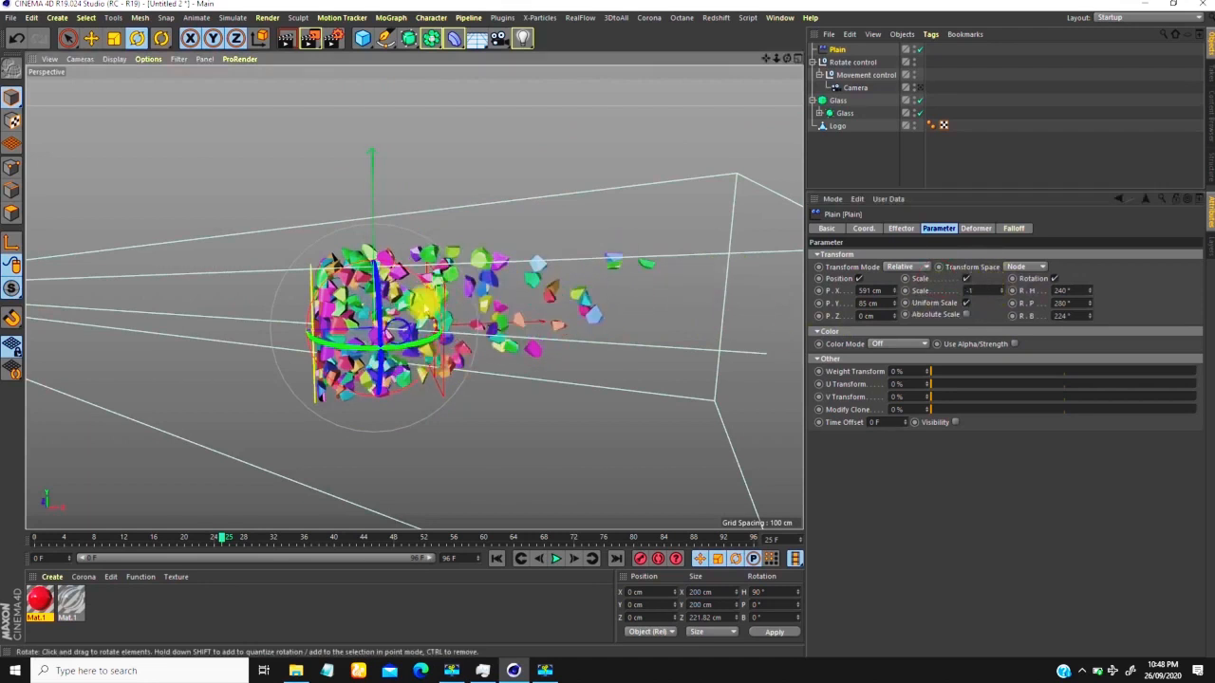
pyautogui.keyDown('alt'); pyautogui.moveTo(379, 275); pyautogui.dragTo(495, 288); pyautogui.keyUp('alt')
pyautogui.scroll(-3, 392, 320)
pyautogui.scroll(4, 404, 325)
pyautogui.scroll(-2, 418, 331)
pyautogui.scroll(4, 442, 283)
pyautogui.scroll(1, 442, 281)
pyautogui.scroll(-3, 391, 321)
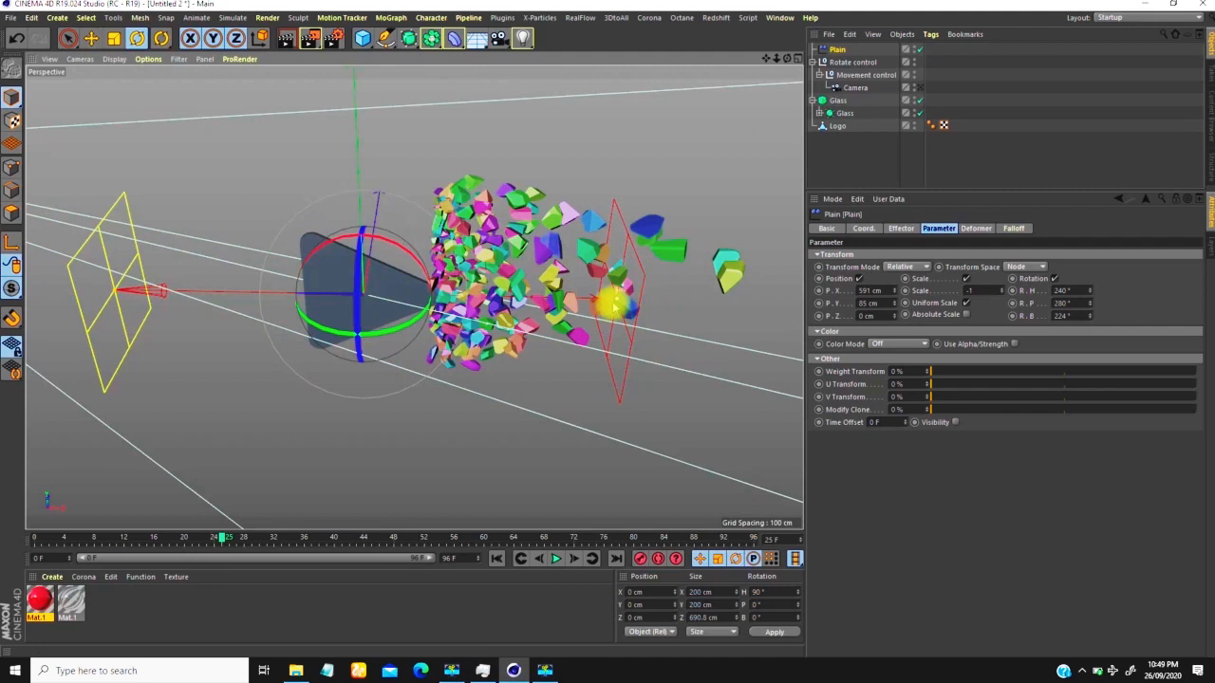
pyautogui.moveTo(615, 301); pyautogui.dragTo(435, 302)
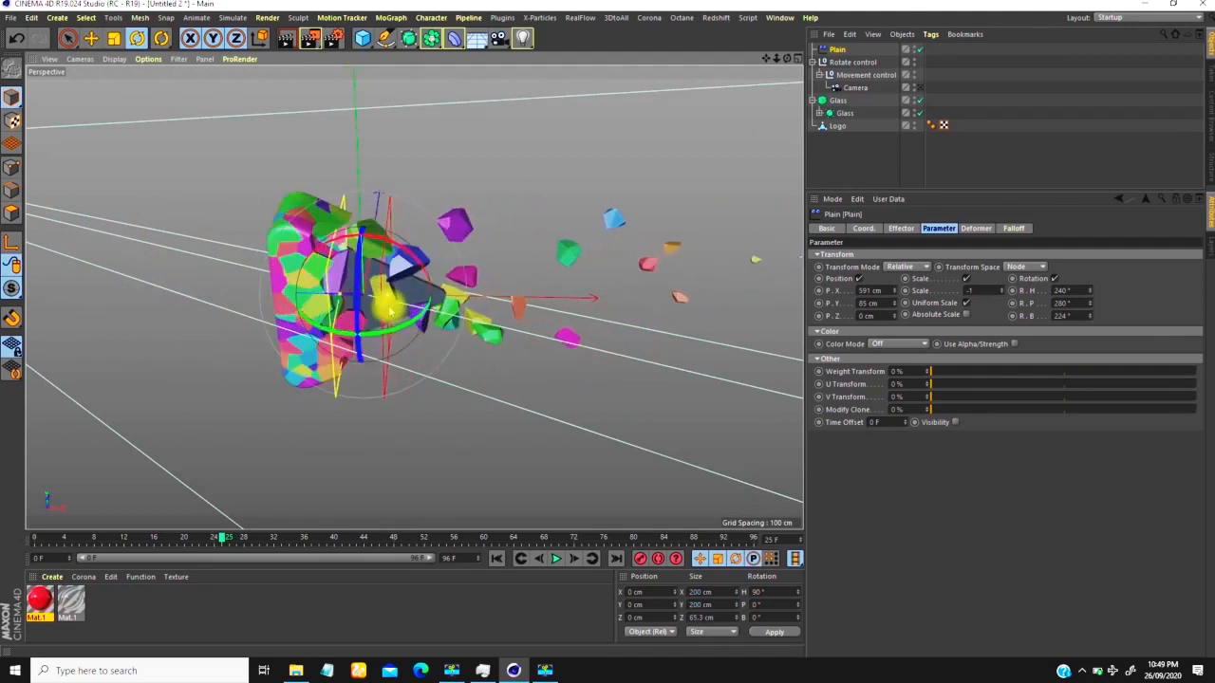
pyautogui.moveTo(414, 305)
pyautogui.mouseDown()
pyautogui.moveTo(508, 296)
pyautogui.moveTo(416, 300)
pyautogui.mouseUp()
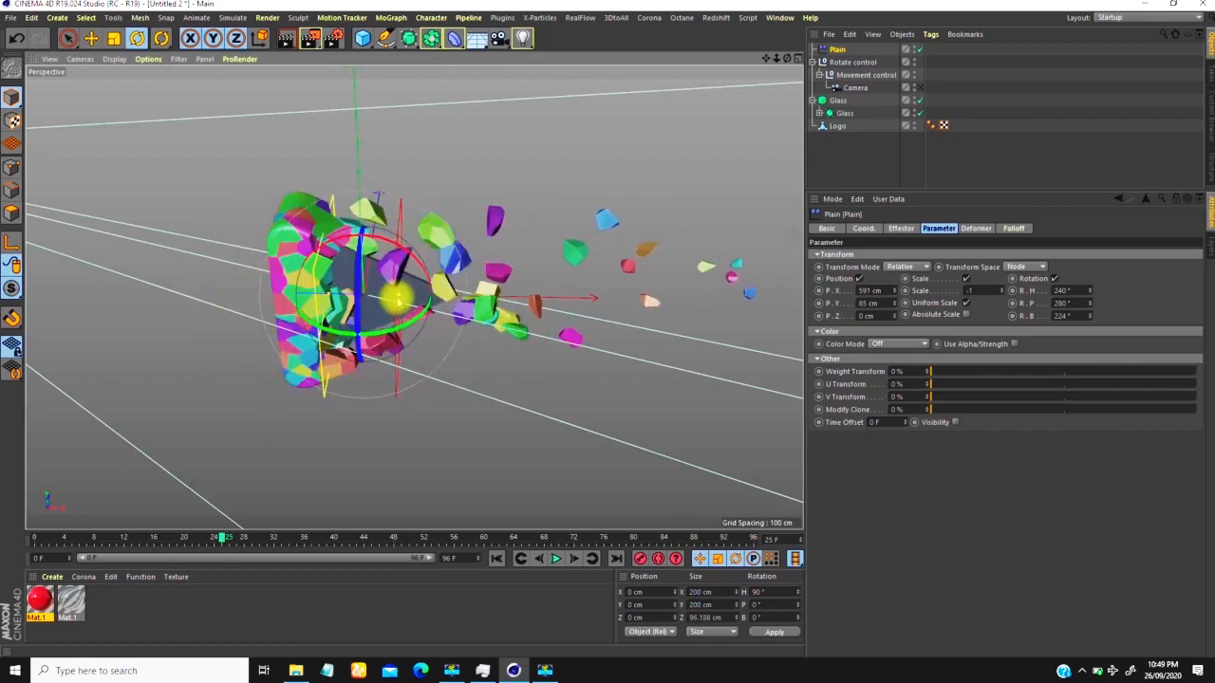
# Step: Rotate the Plain effector by 180° to a heading of 270° so its falloff faces the opposite way
pyautogui.scroll(-5, 391, 298)
pyautogui.keyDown('alt'); pyautogui.moveTo(348, 308); pyautogui.dragTo(375, 282); pyautogui.keyUp('alt')
pyautogui.scroll(4, 392, 256)
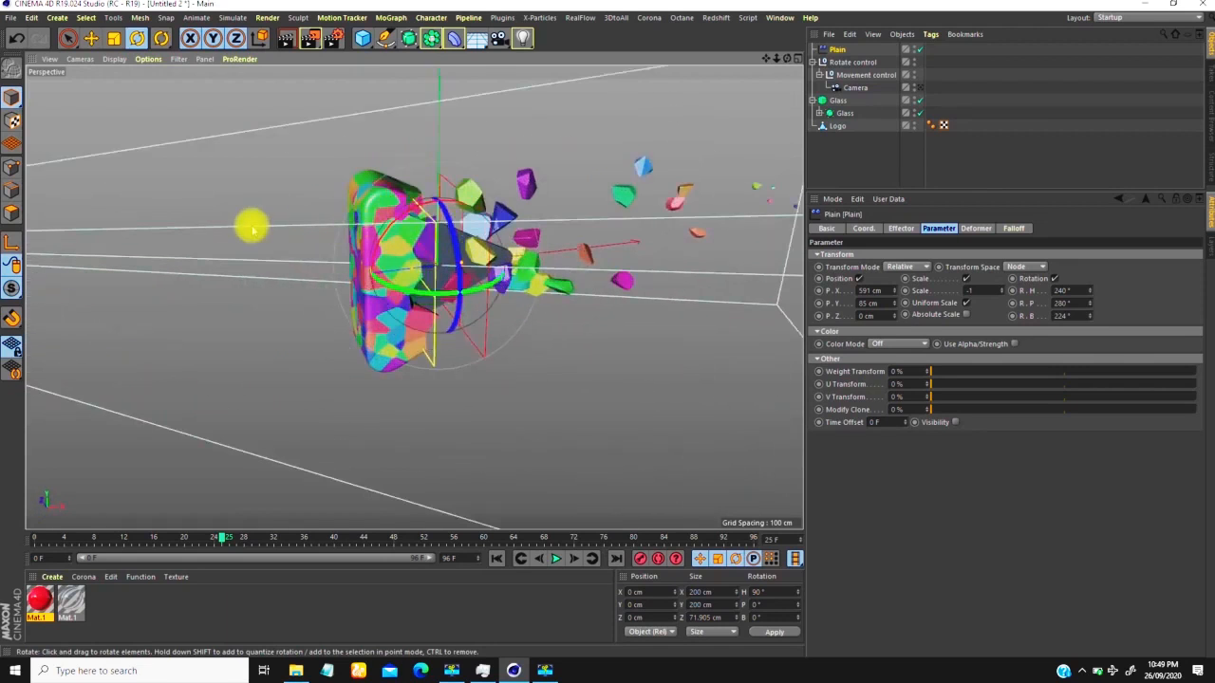
pyautogui.keyDown('alt'); pyautogui.moveTo(330, 263); pyautogui.dragTo(275, 214); pyautogui.keyUp('alt')
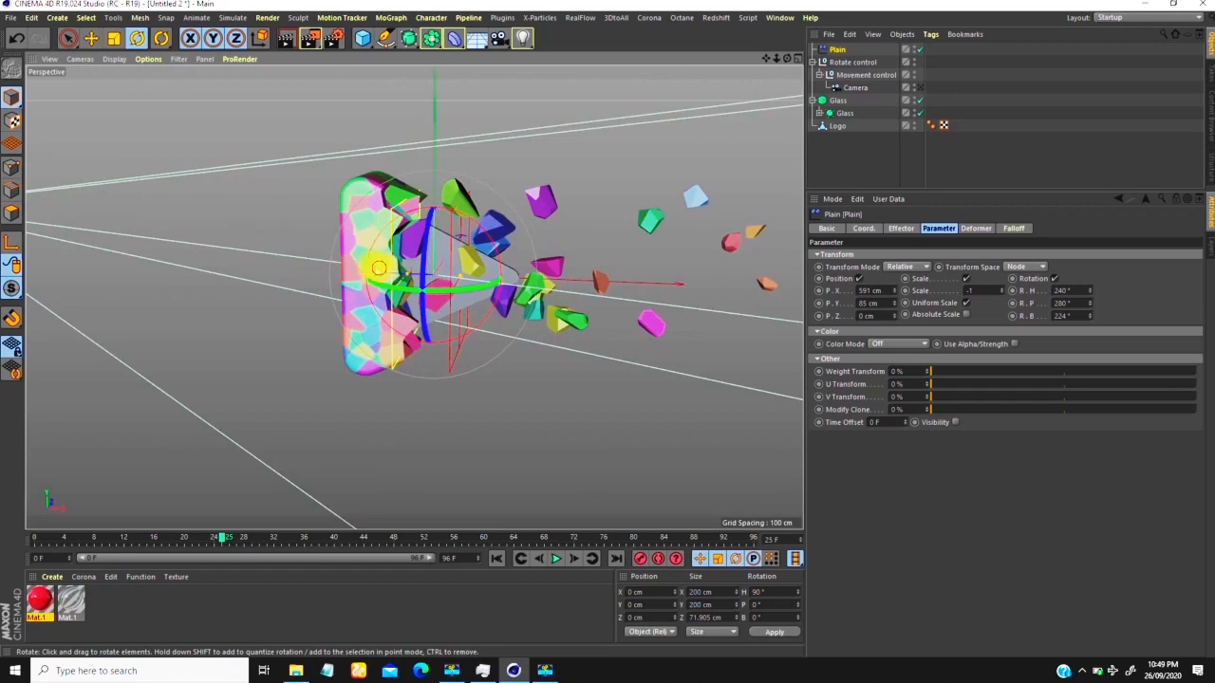
pyautogui.keyDown('alt'); pyautogui.moveTo(378, 269); pyautogui.dragTo(482, 301); pyautogui.keyUp('alt')
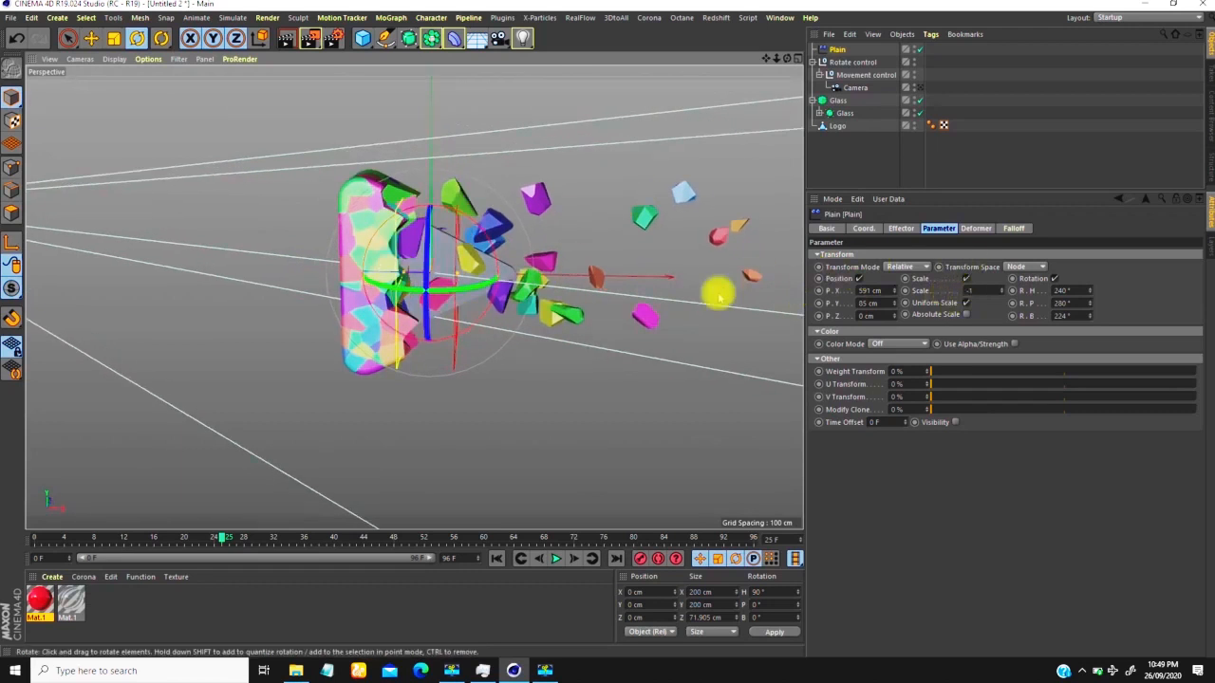
pyautogui.moveTo(407, 288); pyautogui.dragTo(406, 272)
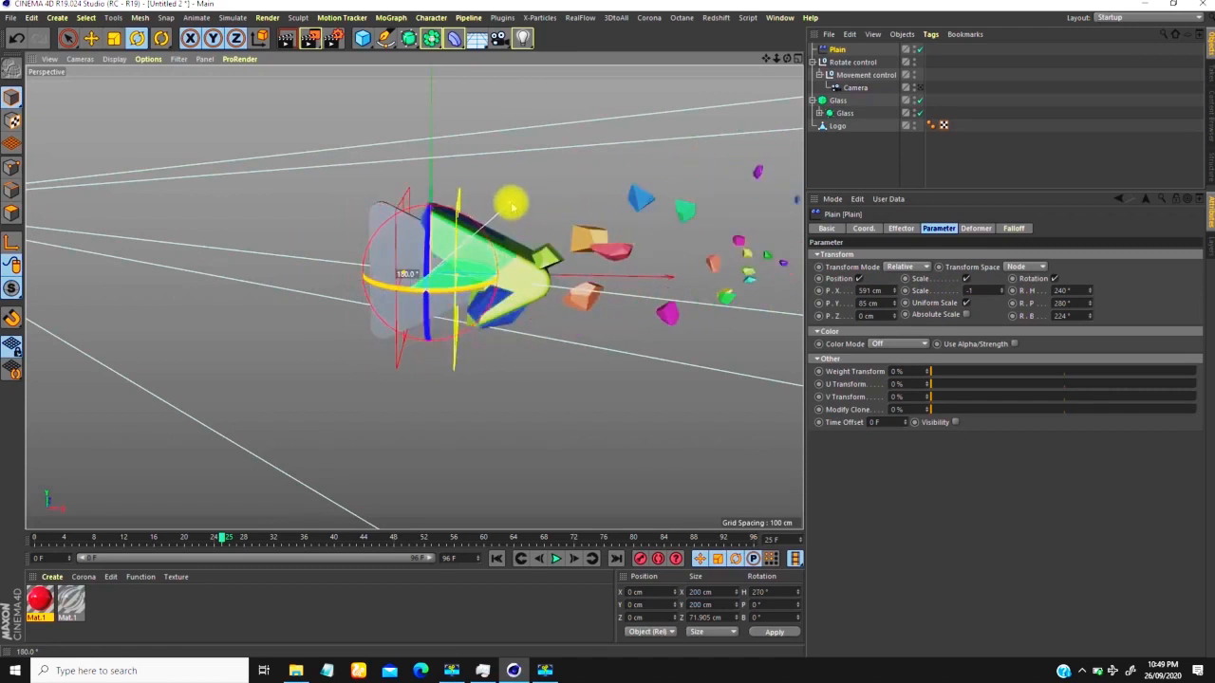
# Step: Reverse the Plain effector's X position offset to -591 cm
pyautogui.scroll(-4, 407, 294)
pyautogui.keyDown('alt'); pyautogui.moveTo(406, 292); pyautogui.dragTo(418, 280); pyautogui.keyUp('alt')
pyautogui.scroll(4, 443, 251)
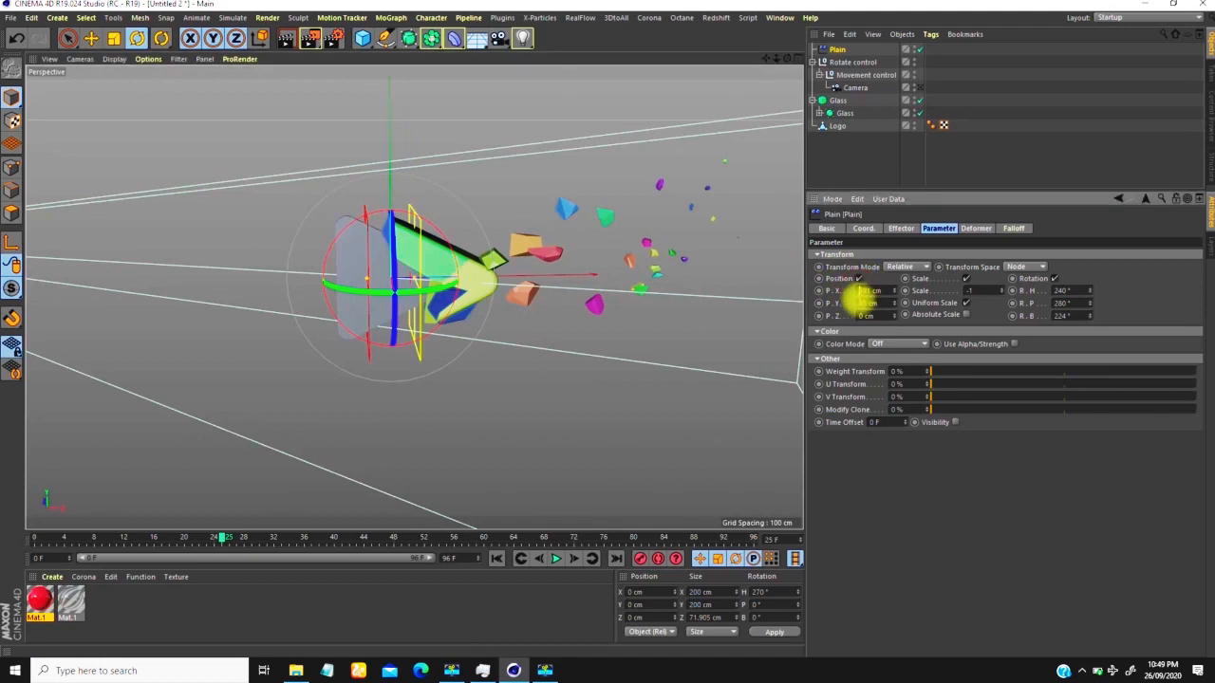
pyautogui.press('Return')
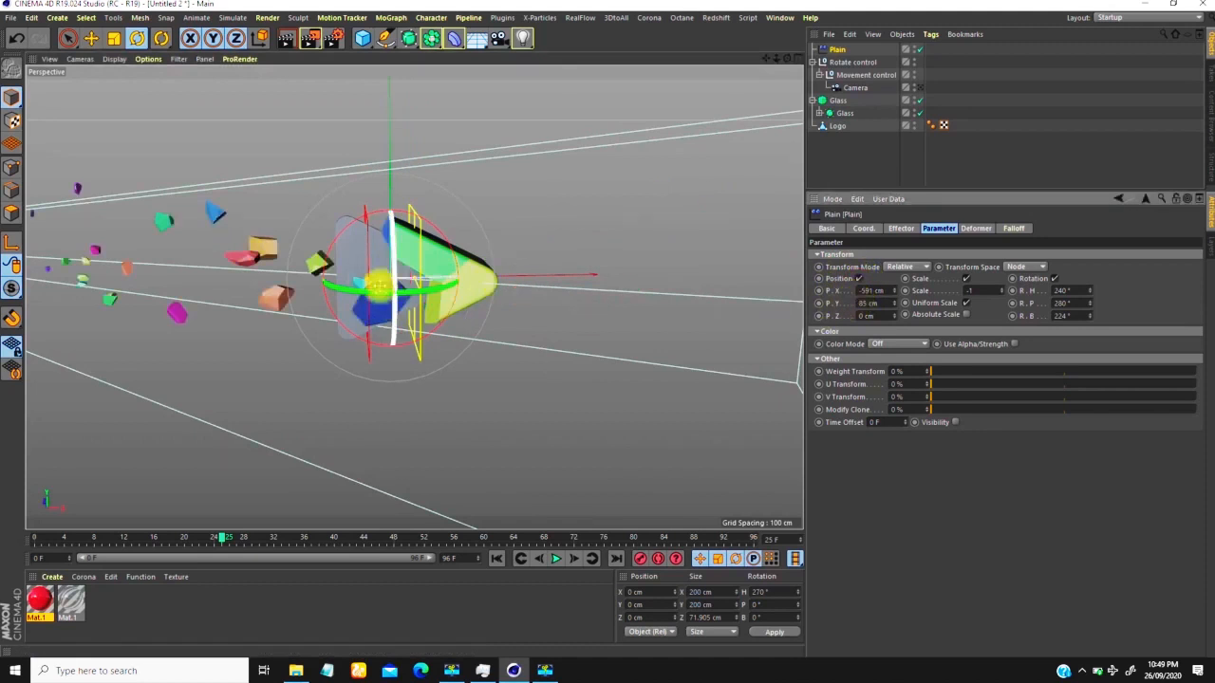
# Step: Raise the Plain effector's Y position offset to 181 cm and narrow its falloff depth to about 60 cm
pyautogui.scroll(-4, 377, 284)
pyautogui.keyDown('alt'); pyautogui.moveTo(271, 300); pyautogui.dragTo(332, 300, button='middle'); pyautogui.keyUp('alt')
pyautogui.keyDown('alt'); pyautogui.moveTo(331, 301); pyautogui.dragTo(332, 277); pyautogui.keyUp('alt')
pyautogui.scroll(4, 384, 277)
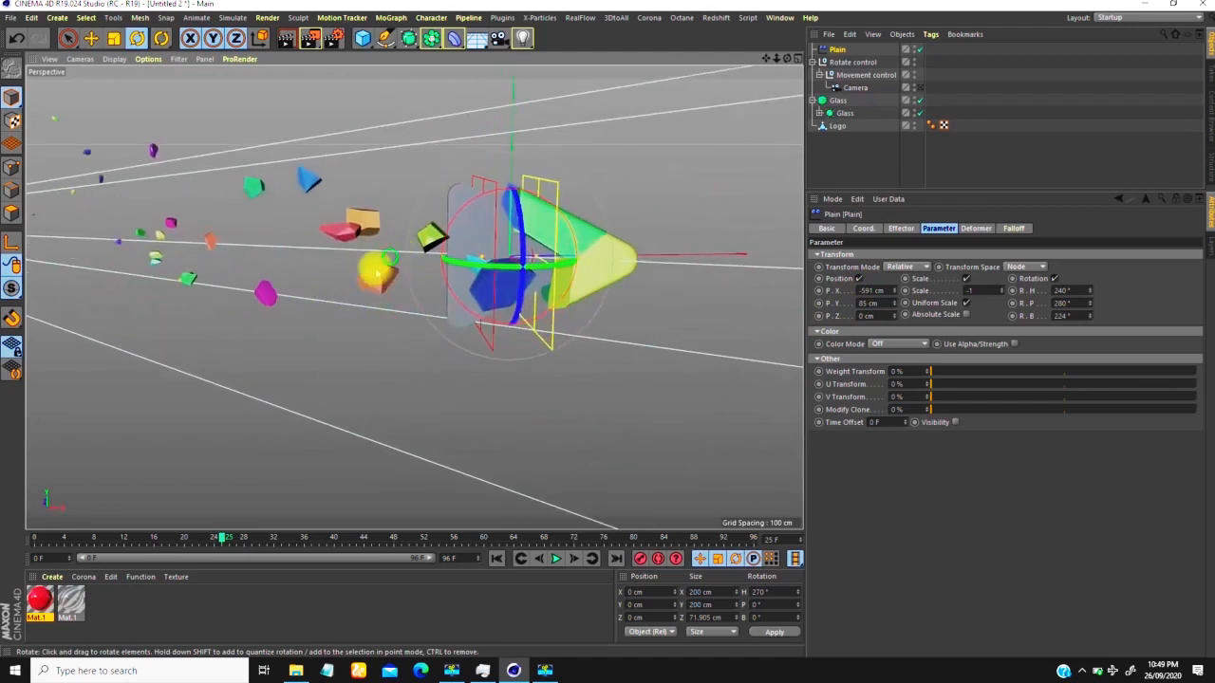
pyautogui.moveTo(892, 304); pyautogui.dragTo(894, 233)
pyautogui.keyDown('alt'); pyautogui.moveTo(548, 319); pyautogui.dragTo(461, 344); pyautogui.keyUp('alt')
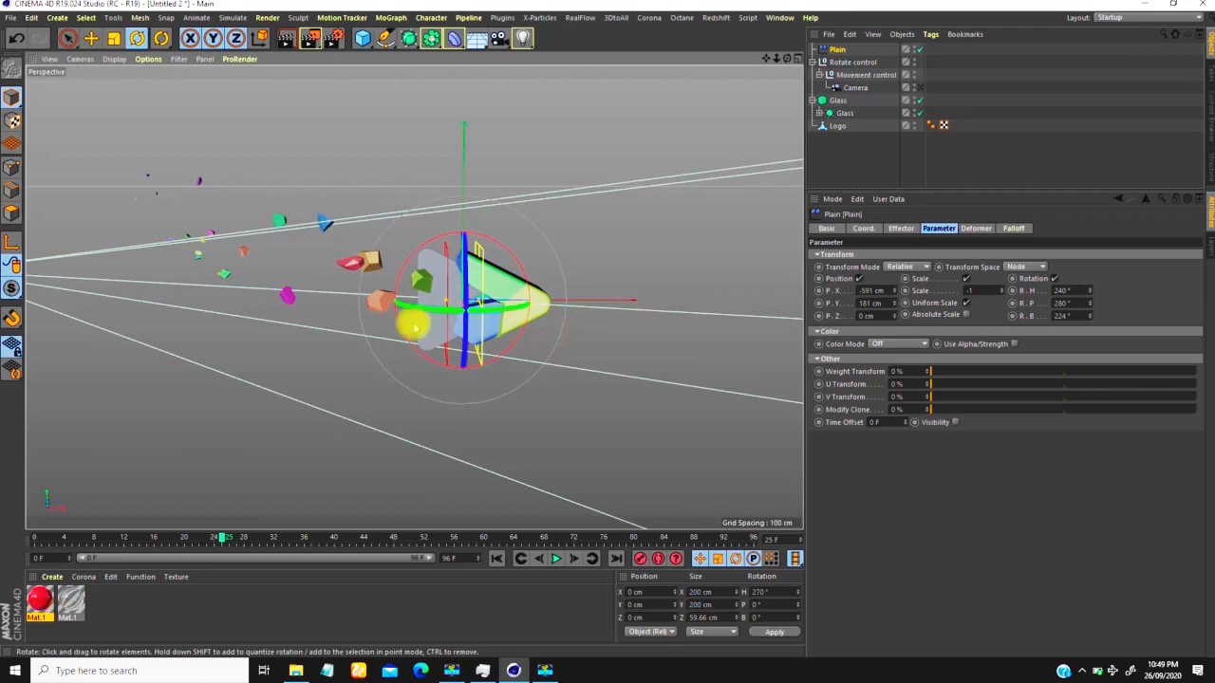
# Step: At frame 0, move the Plain effector to about -2 cm in X and keyframe its X position
pyautogui.scroll(-10, 414, 329)
pyautogui.moveTo(238, 528); pyautogui.dragTo(11, 541)
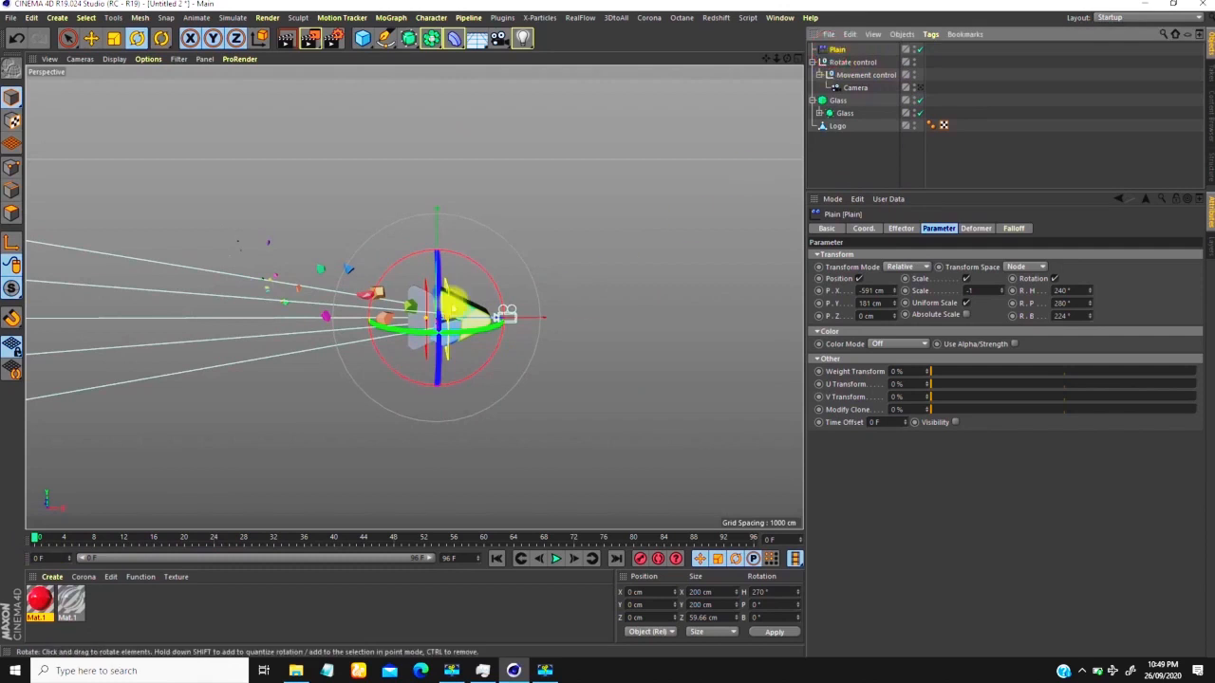
pyautogui.press('e')
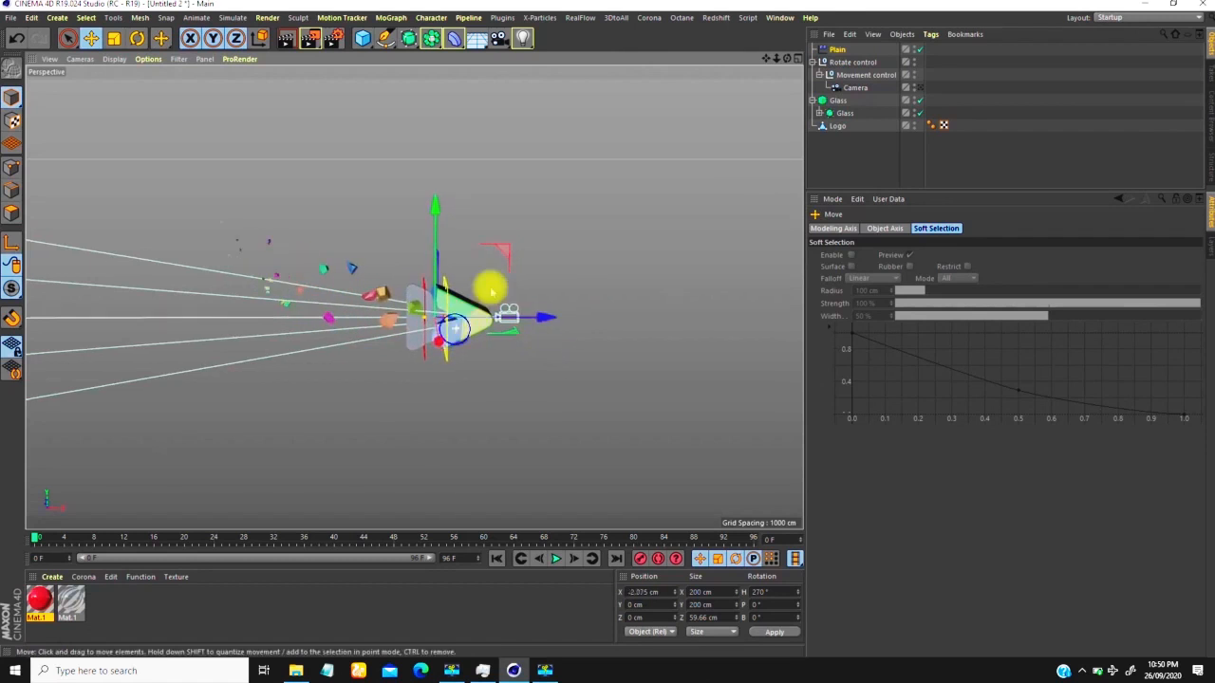
pyautogui.scroll(3, 456, 299)
pyautogui.keyDown('alt'); pyautogui.moveTo(512, 302); pyautogui.dragTo(558, 403); pyautogui.keyUp('alt')
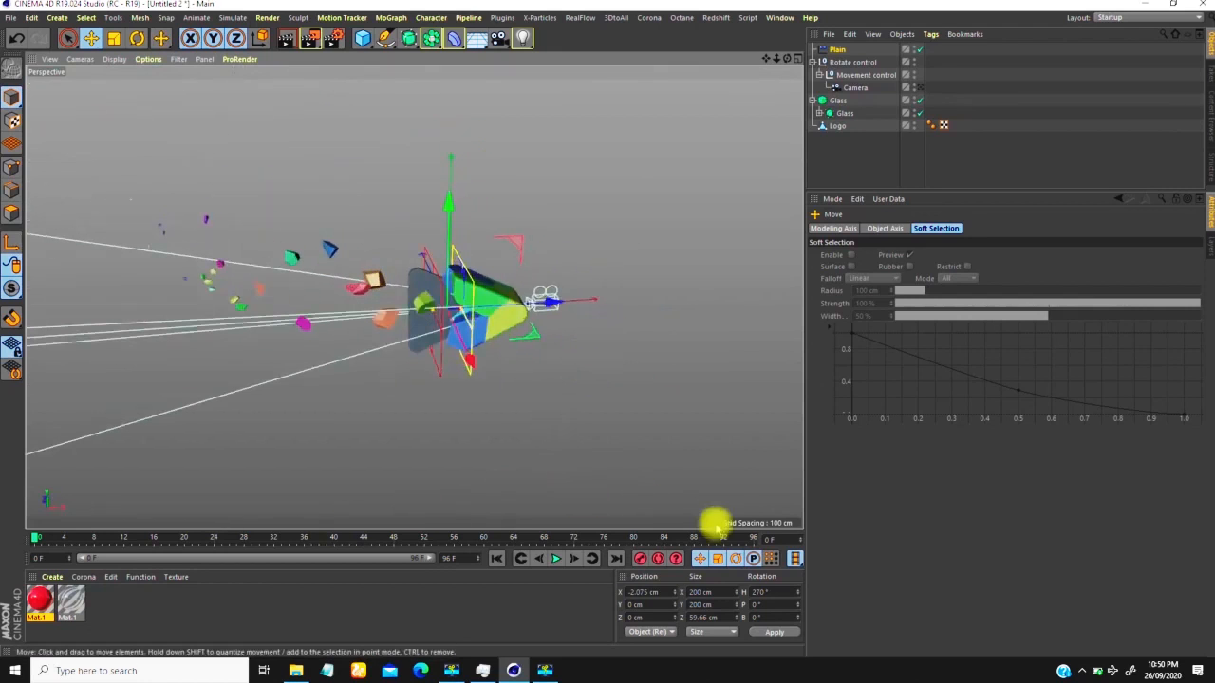
pyautogui.click(839, 49)
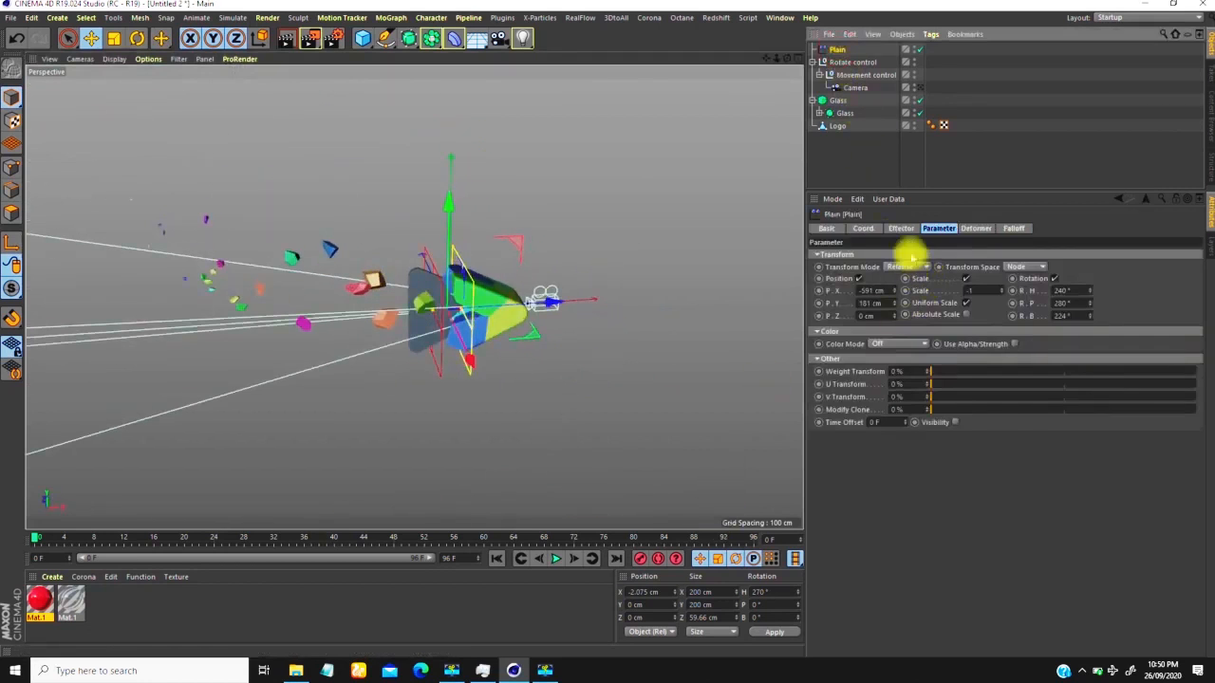
pyautogui.click(862, 228)
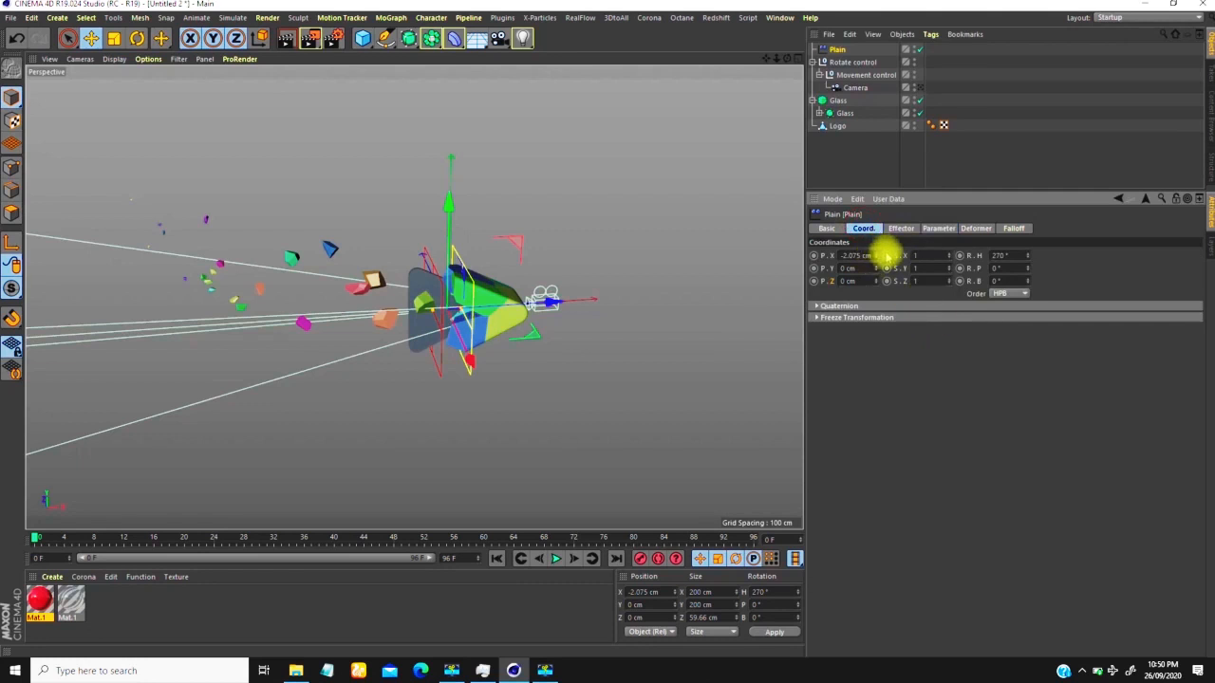
pyautogui.moveTo(875, 254)
pyautogui.mouseDown()
pyautogui.moveTo(865, 266)
pyautogui.moveTo(871, 247)
pyautogui.mouseUp()
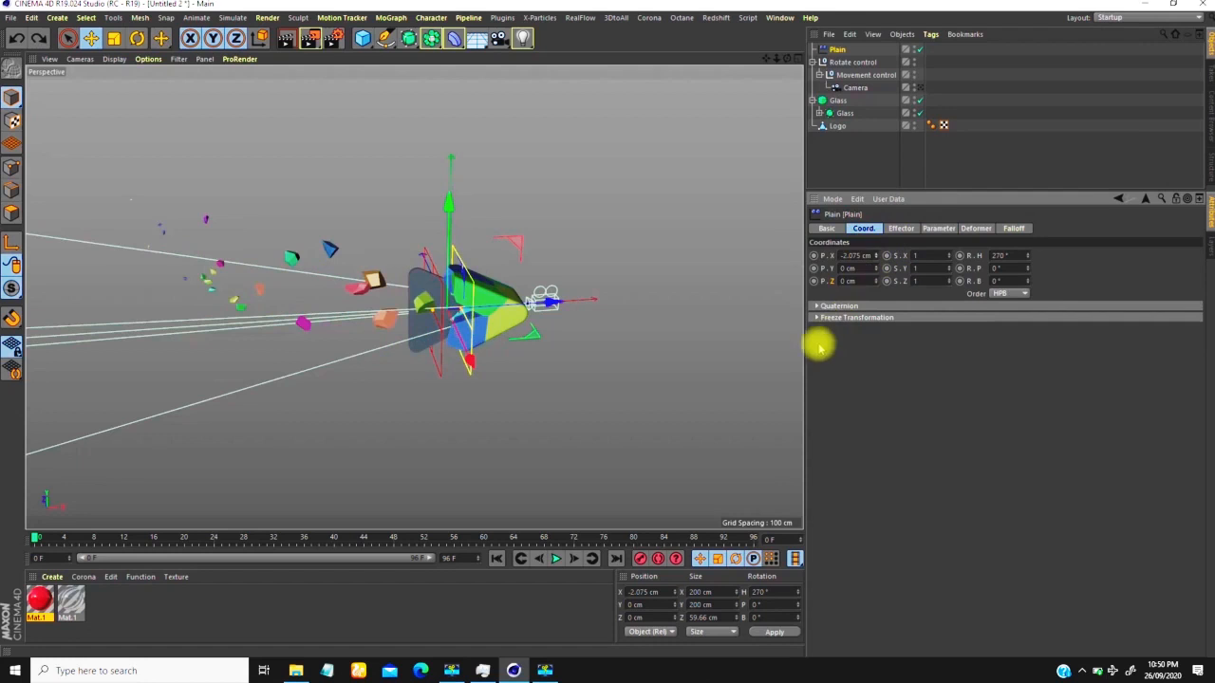
# Step: At frame 96, move the Plain effector along X to about -172 cm and keyframe its X position
pyautogui.moveTo(31, 534); pyautogui.dragTo(800, 520)
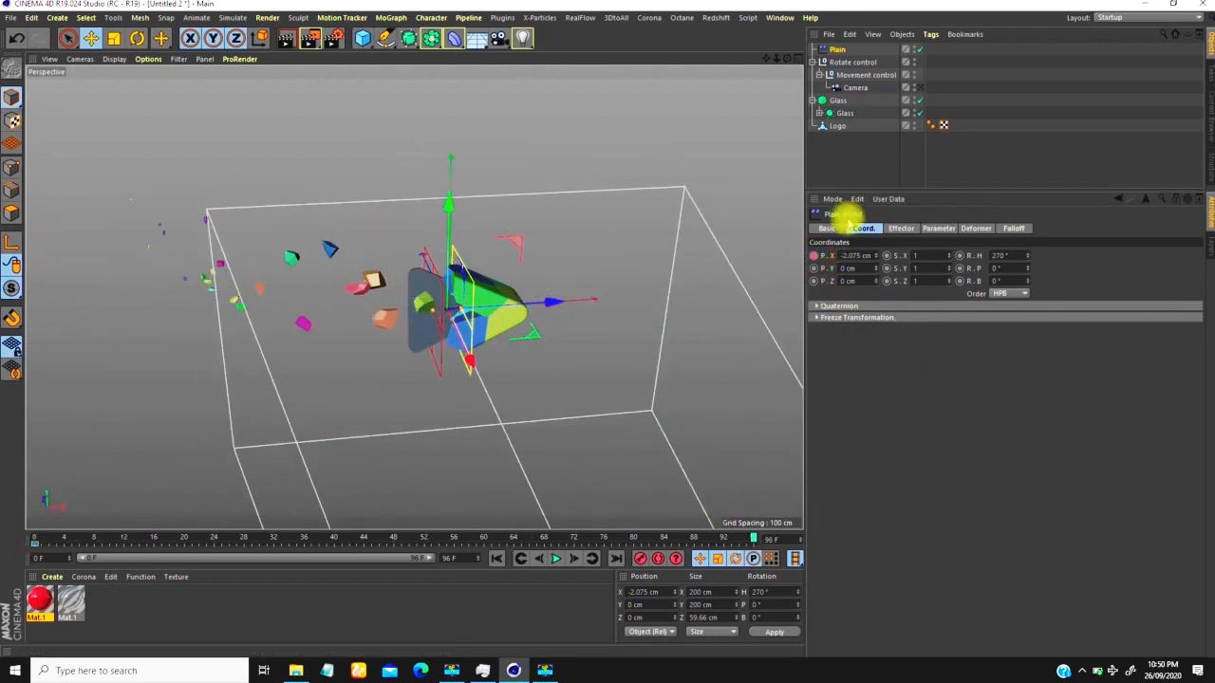
pyautogui.moveTo(564, 292); pyautogui.dragTo(479, 328)
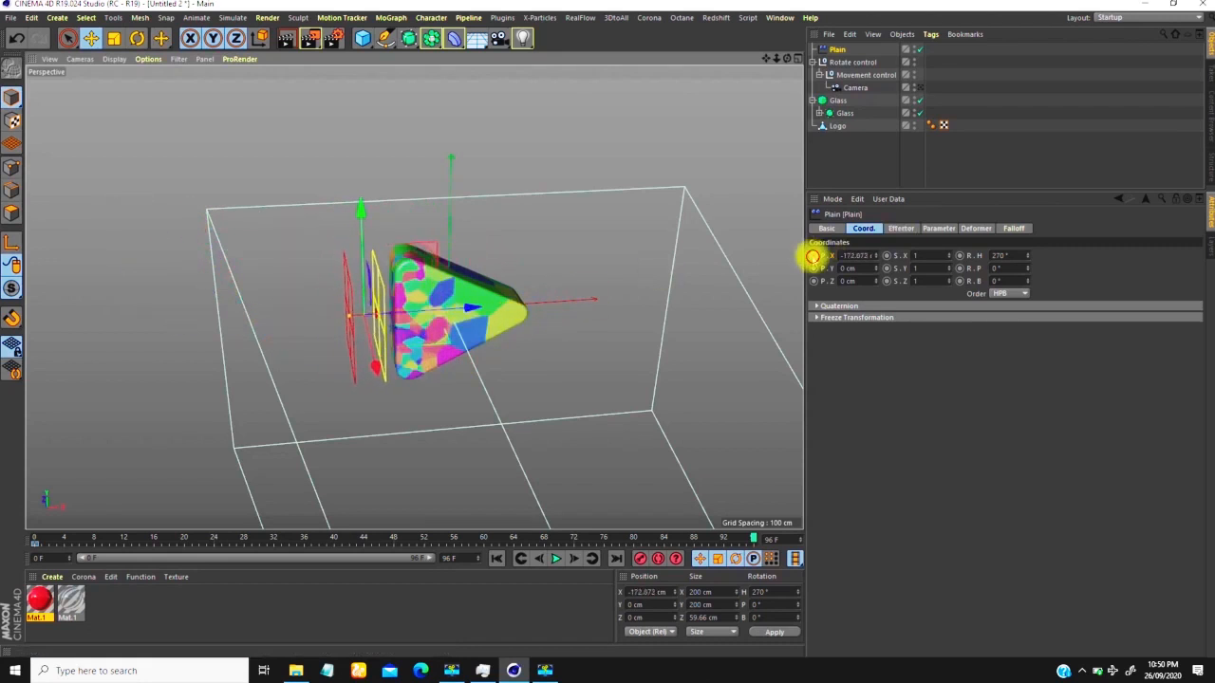
pyautogui.keyDown('ctrl'); pyautogui.click(813, 256); pyautogui.keyUp('ctrl')
# Step: Play back the glass assembly animation in the free perspective and through the scene camera
pyautogui.keyDown('alt'); pyautogui.moveTo(361, 380); pyautogui.dragTo(334, 418, button='right'); pyautogui.keyUp('alt')
pyautogui.keyDown('alt'); pyautogui.moveTo(368, 365); pyautogui.dragTo(356, 368); pyautogui.keyUp('alt')
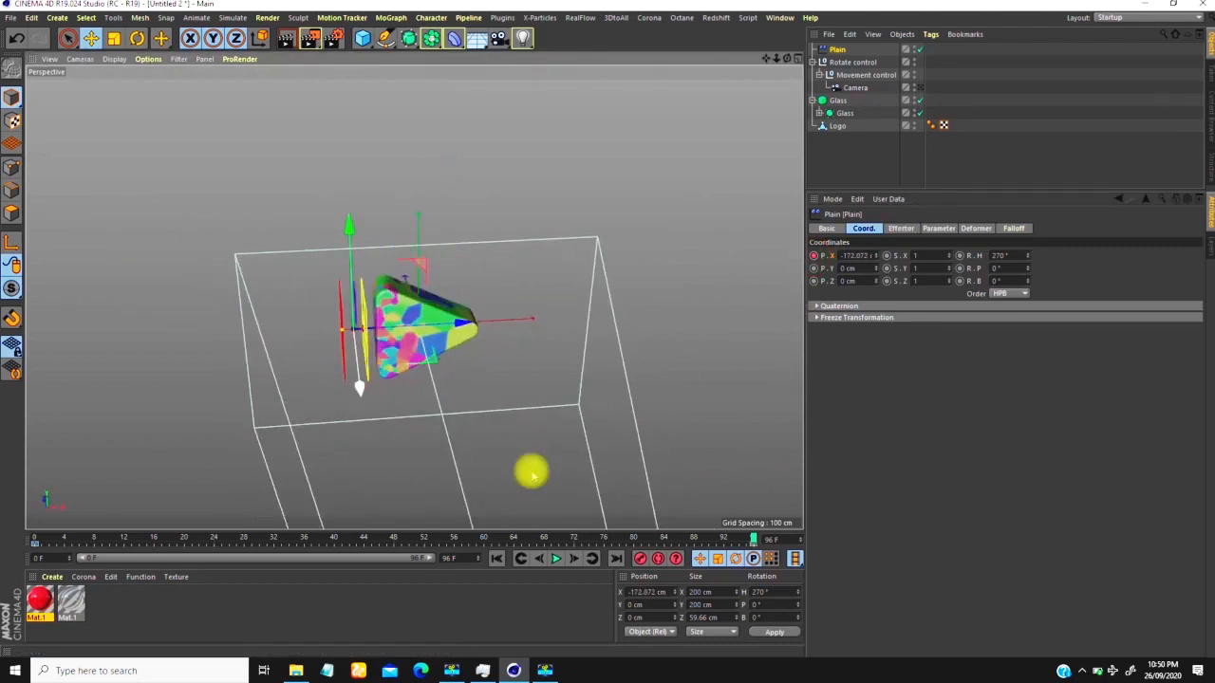
pyautogui.click(556, 558)
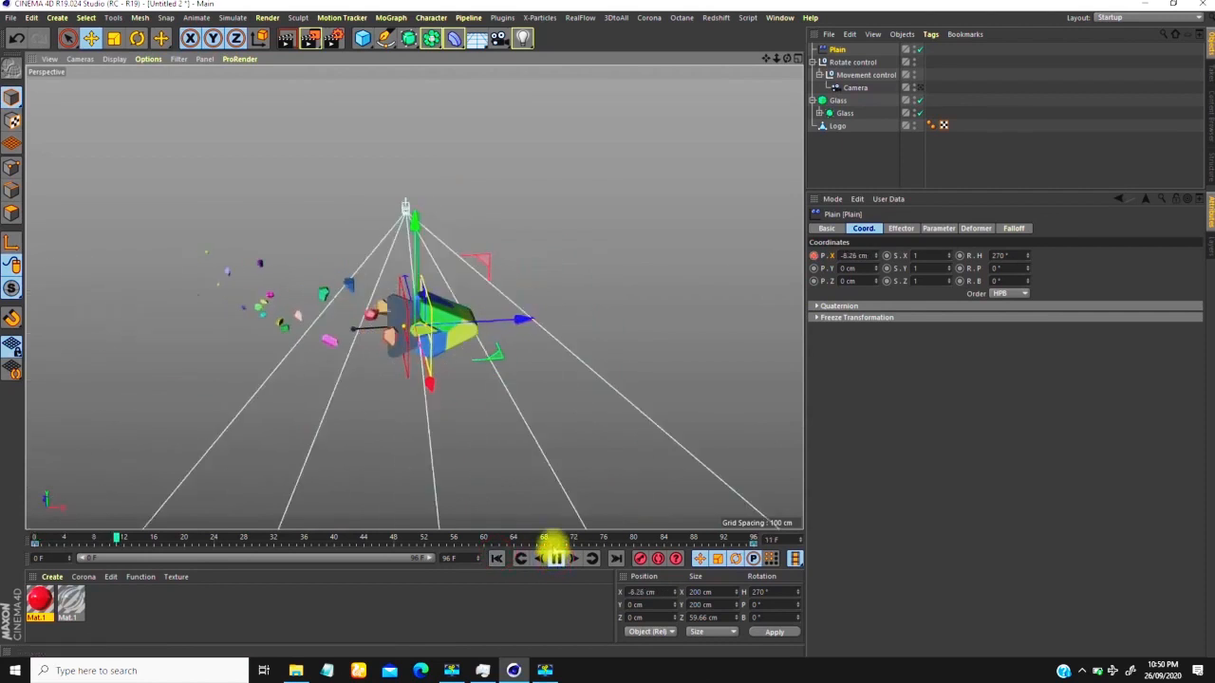
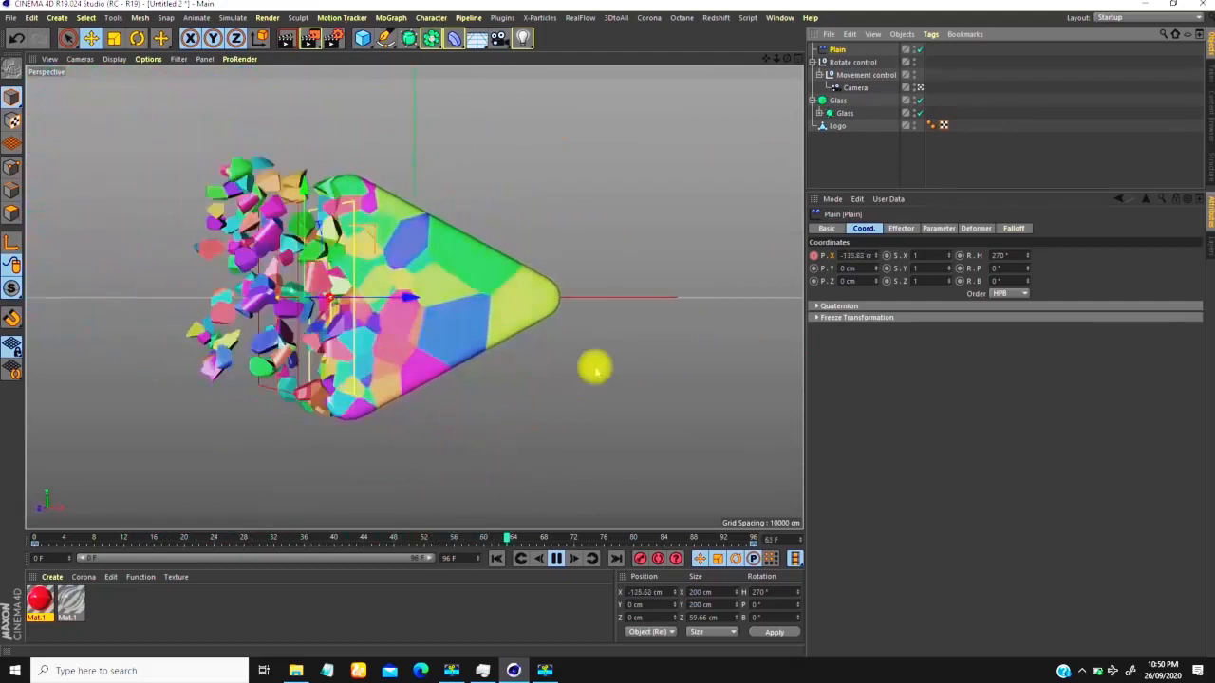
pyautogui.click(556, 558)
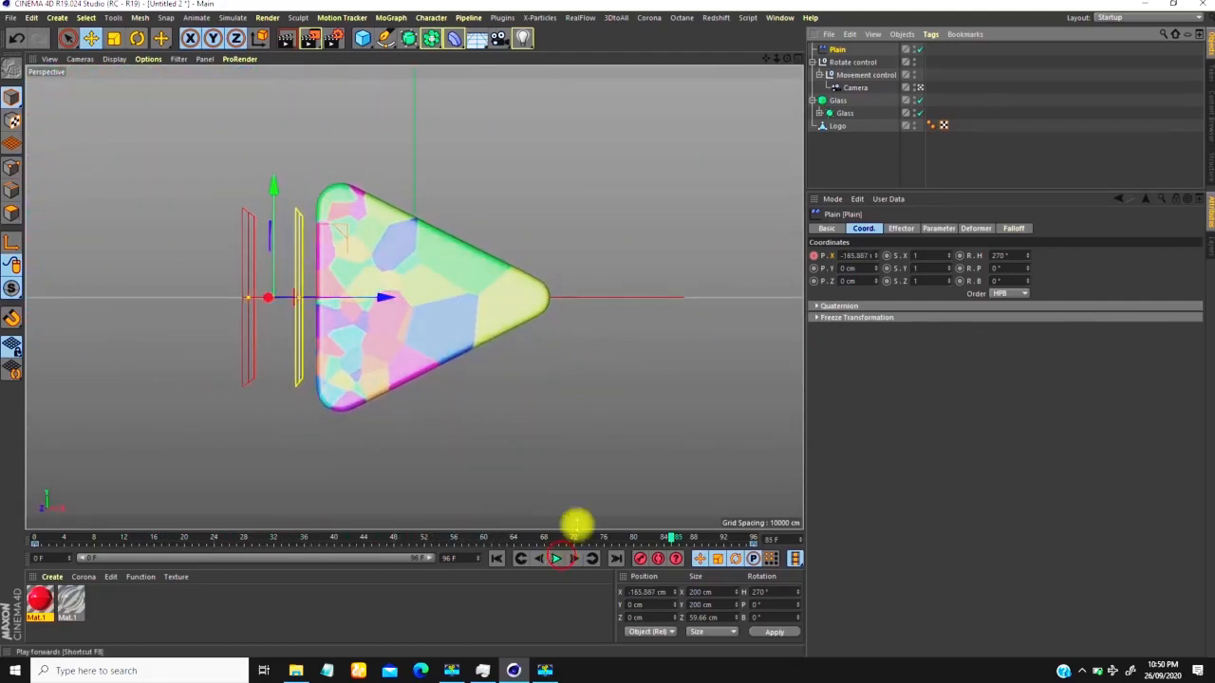
# Step: Reshape the Plain effector's Position X F-curve to start steeply and ease out toward the key at frame 96
pyautogui.rightClick(655, 169)
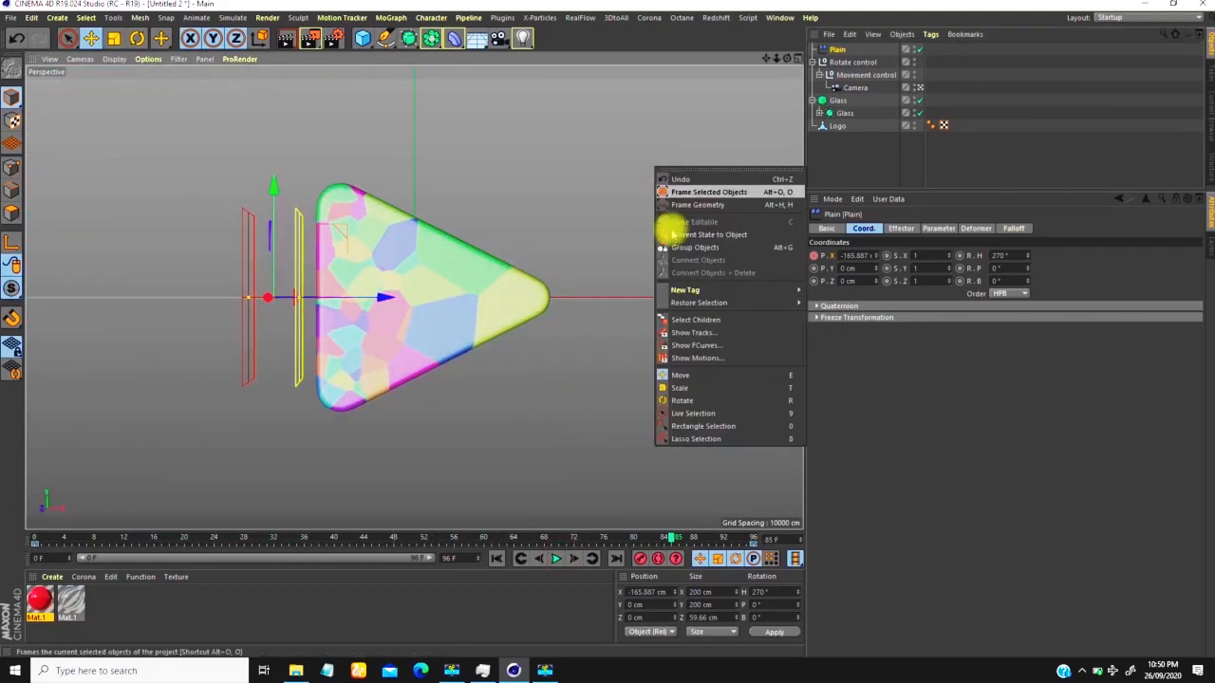
pyautogui.click(696, 347)
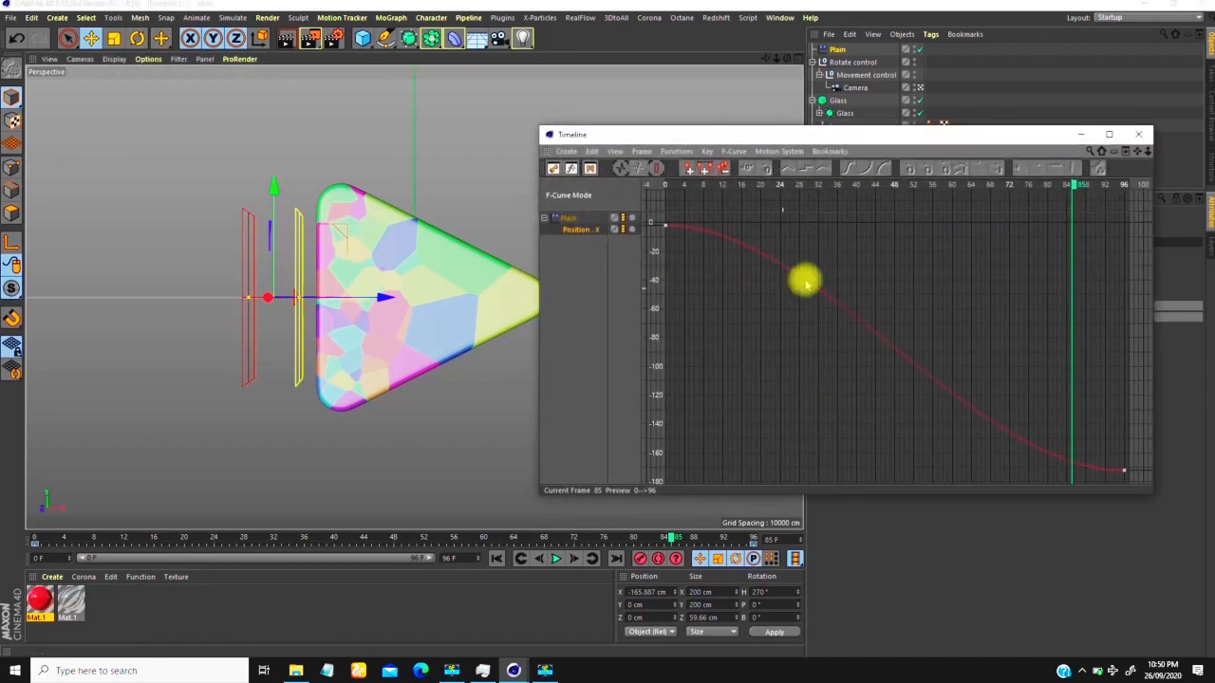
pyautogui.click(787, 240)
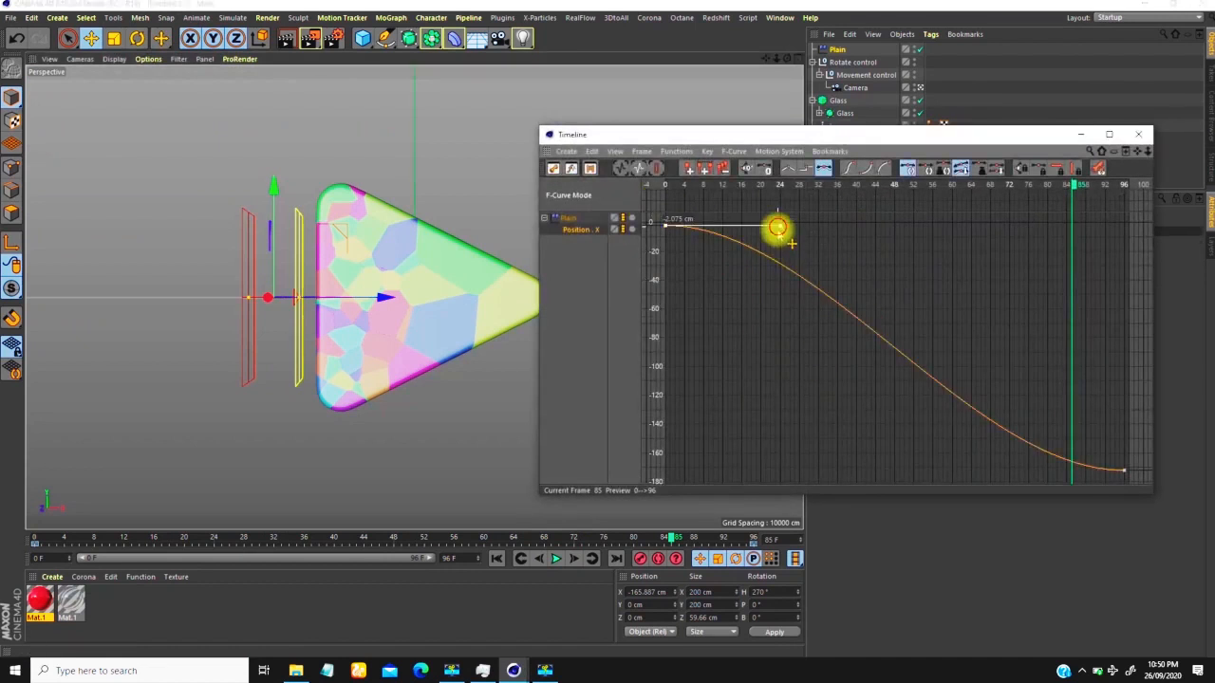
pyautogui.moveTo(777, 228); pyautogui.dragTo(742, 335)
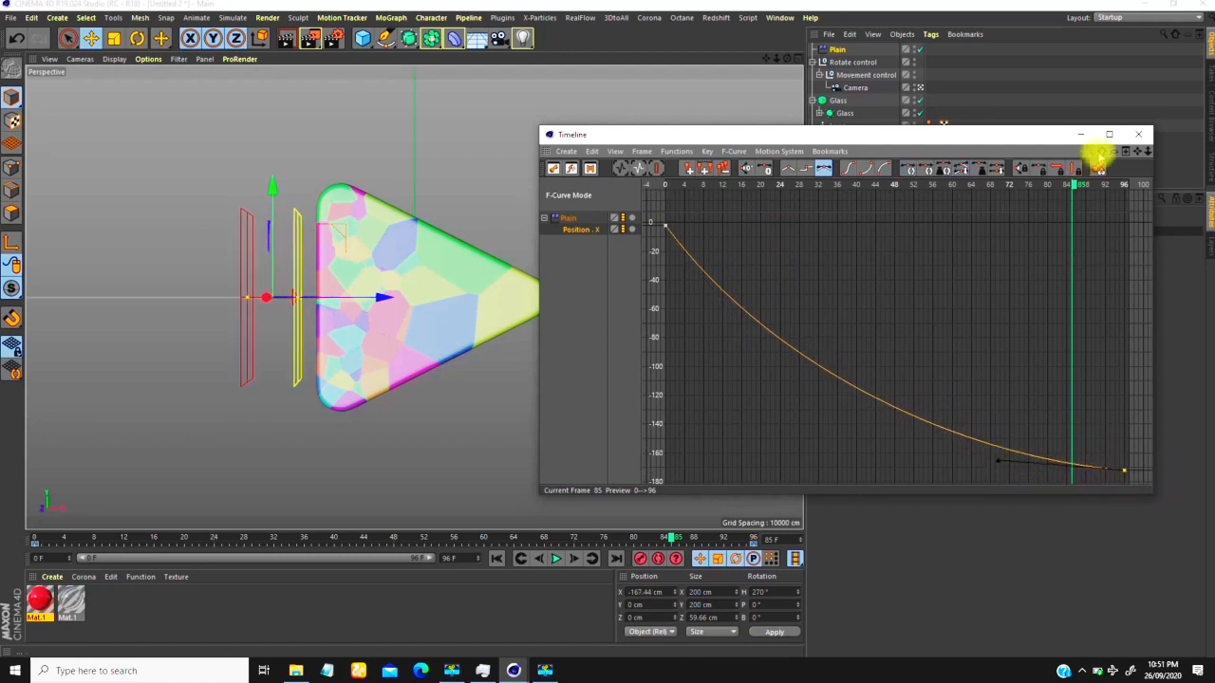
pyautogui.click(1138, 134)
# Step: Play the animation from the first frame to check the retimed glass assembly, and return to frame 0
pyautogui.click(497, 559)
pyautogui.click(556, 559)
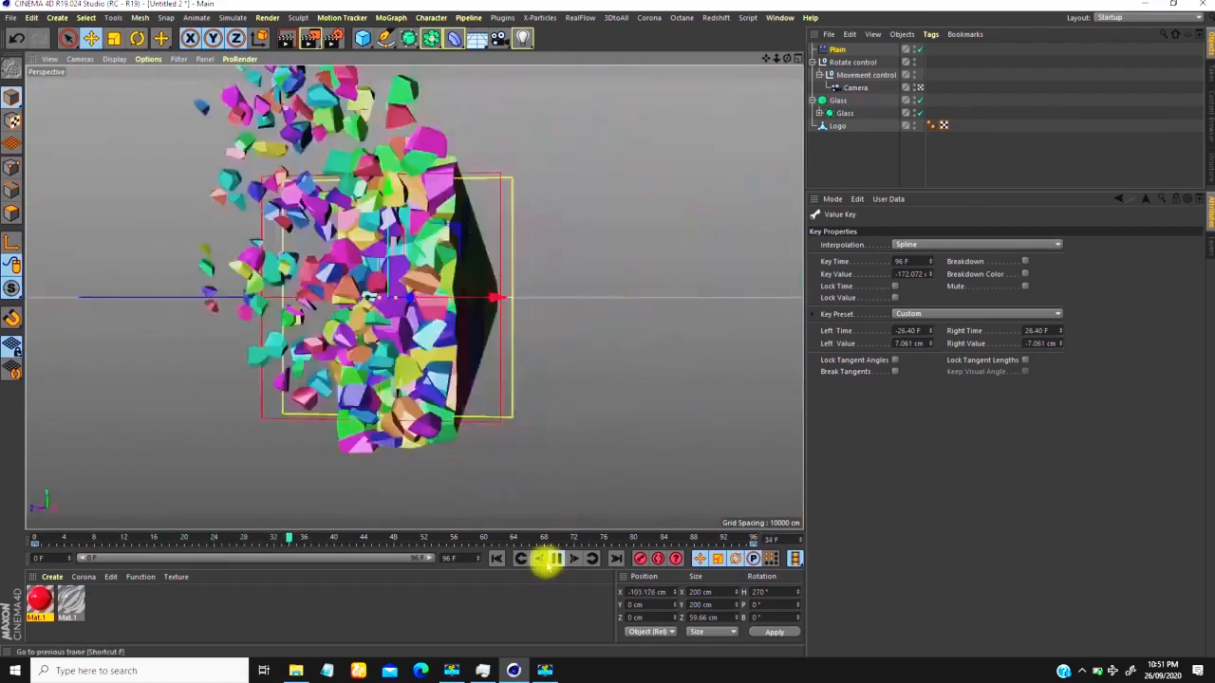
pyautogui.click(555, 558)
pyautogui.click(495, 560)
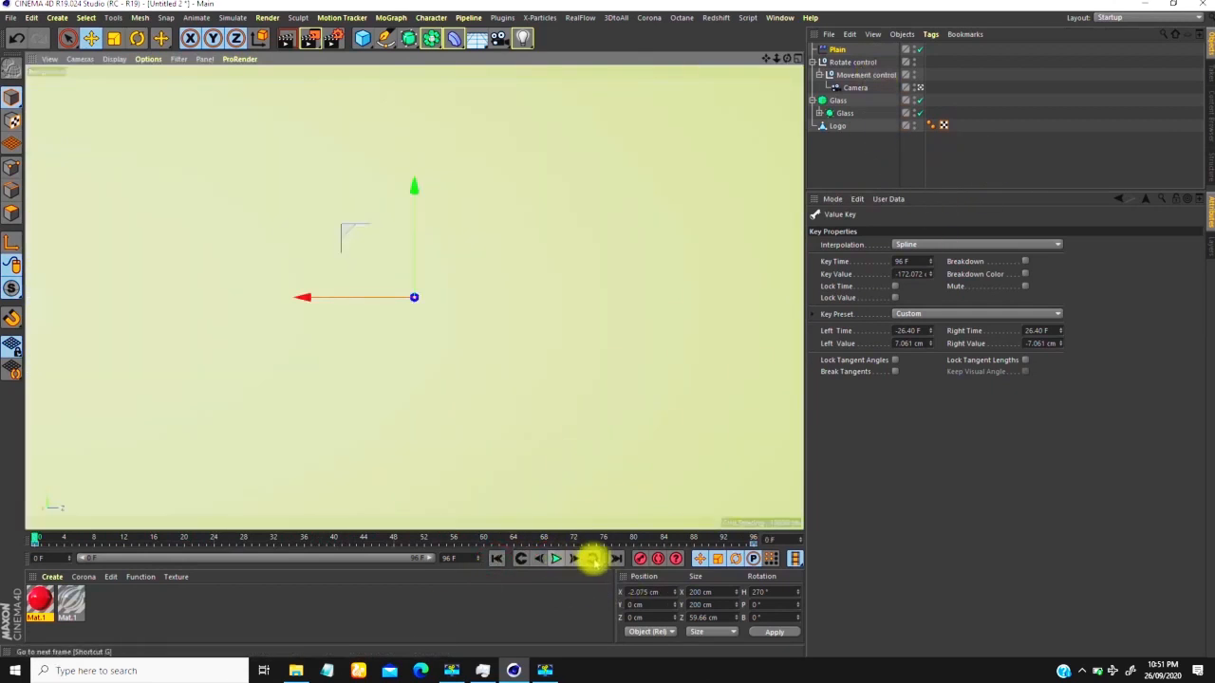
# Step: Reshape the start of the Plain effector's Position X F-curve so the motion eases in gently from the frame 0 key
pyautogui.click(617, 559)
pyautogui.rightClick(644, 178)
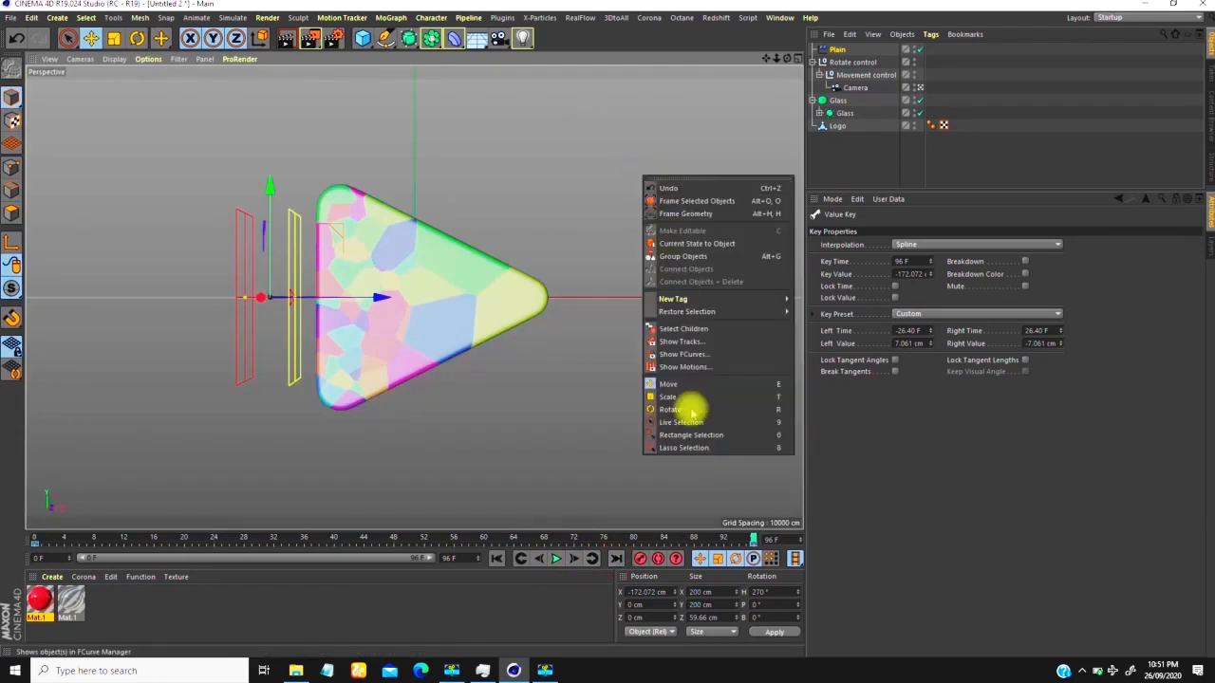
pyautogui.click(693, 352)
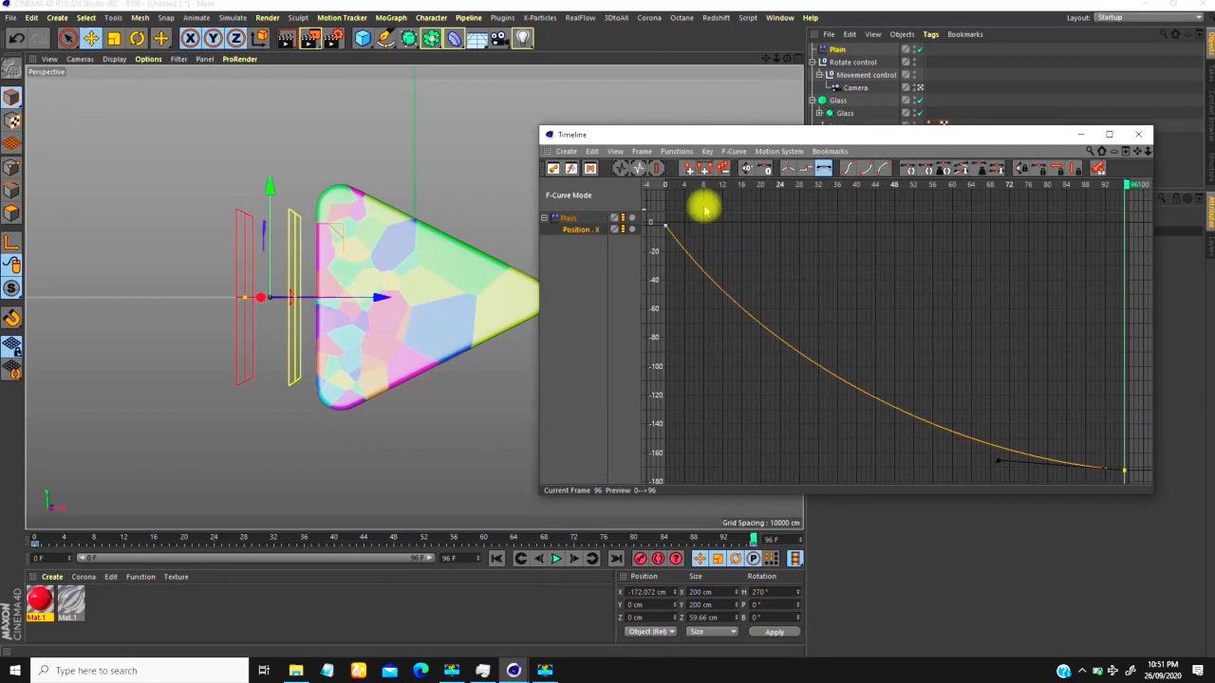
pyautogui.moveTo(677, 275); pyautogui.dragTo(656, 199)
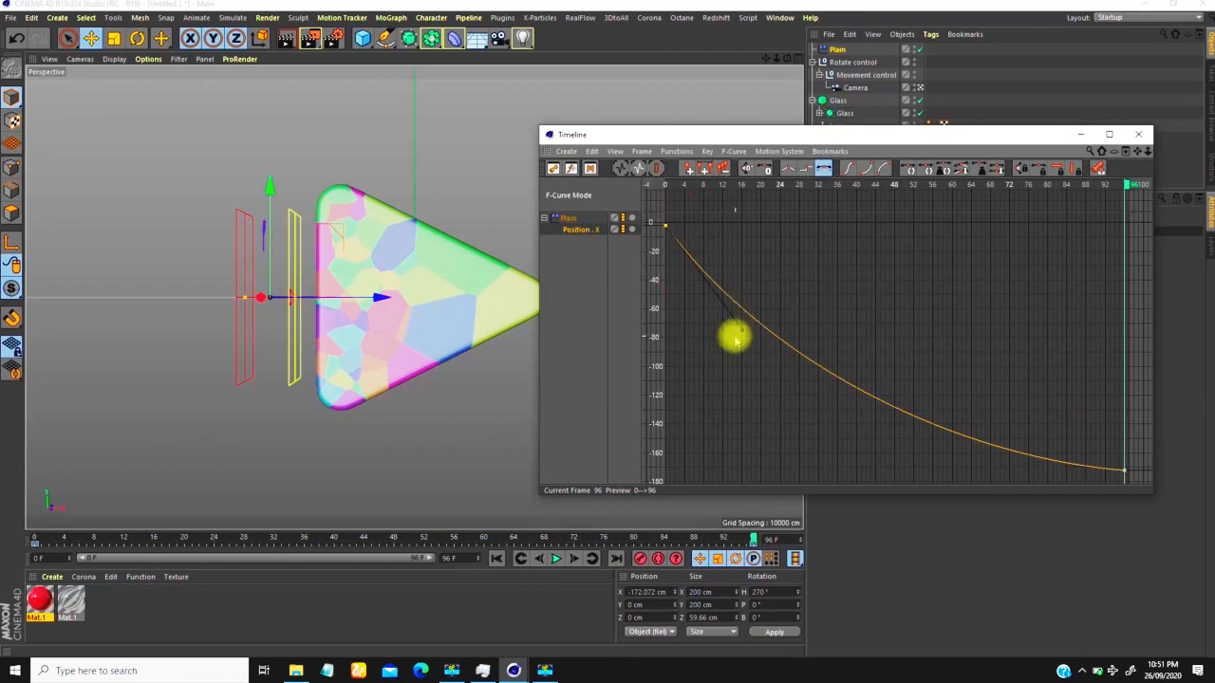
pyautogui.moveTo(740, 332); pyautogui.dragTo(784, 258)
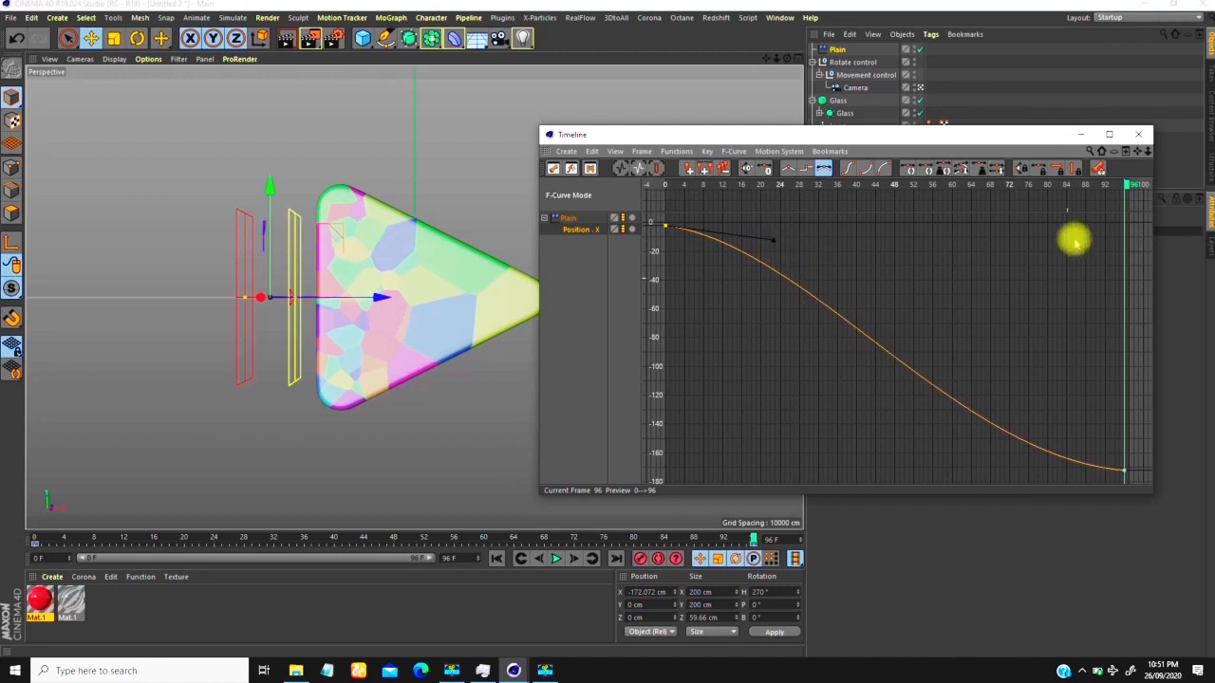
pyautogui.moveTo(997, 137); pyautogui.dragTo(875, 636)
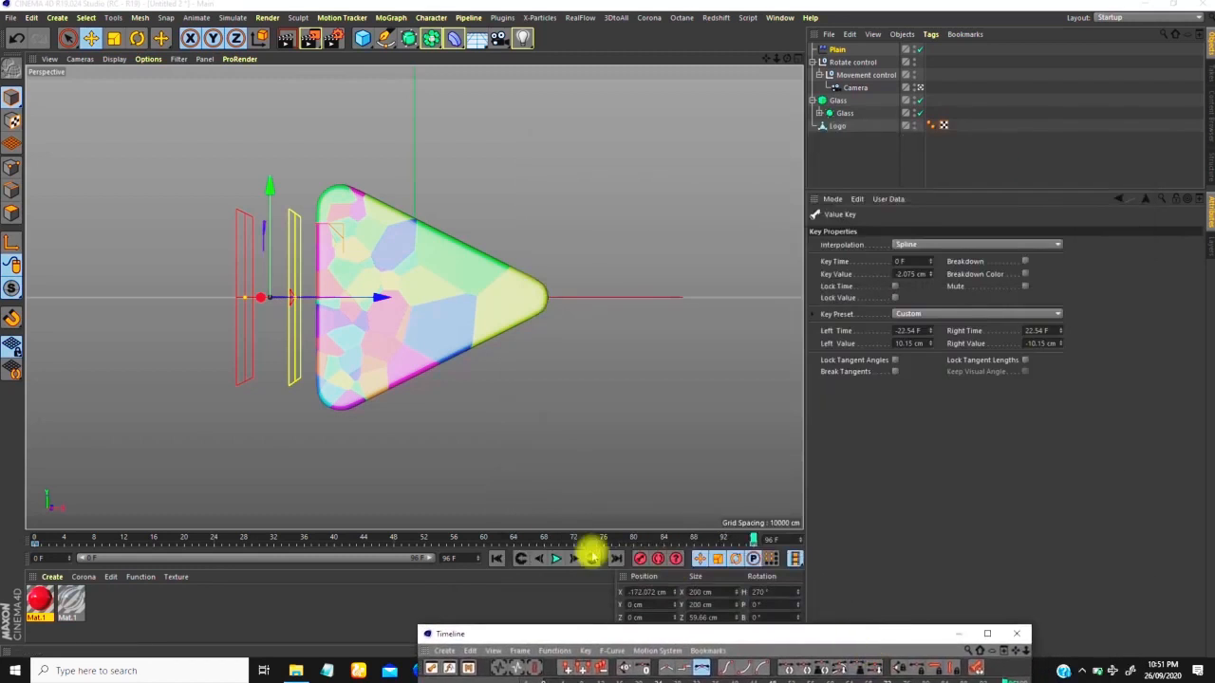
# Step: Play the glass animation from the first frame to check the eased timing, and scrub to frame 41
pyautogui.click(497, 559)
pyautogui.click(555, 559)
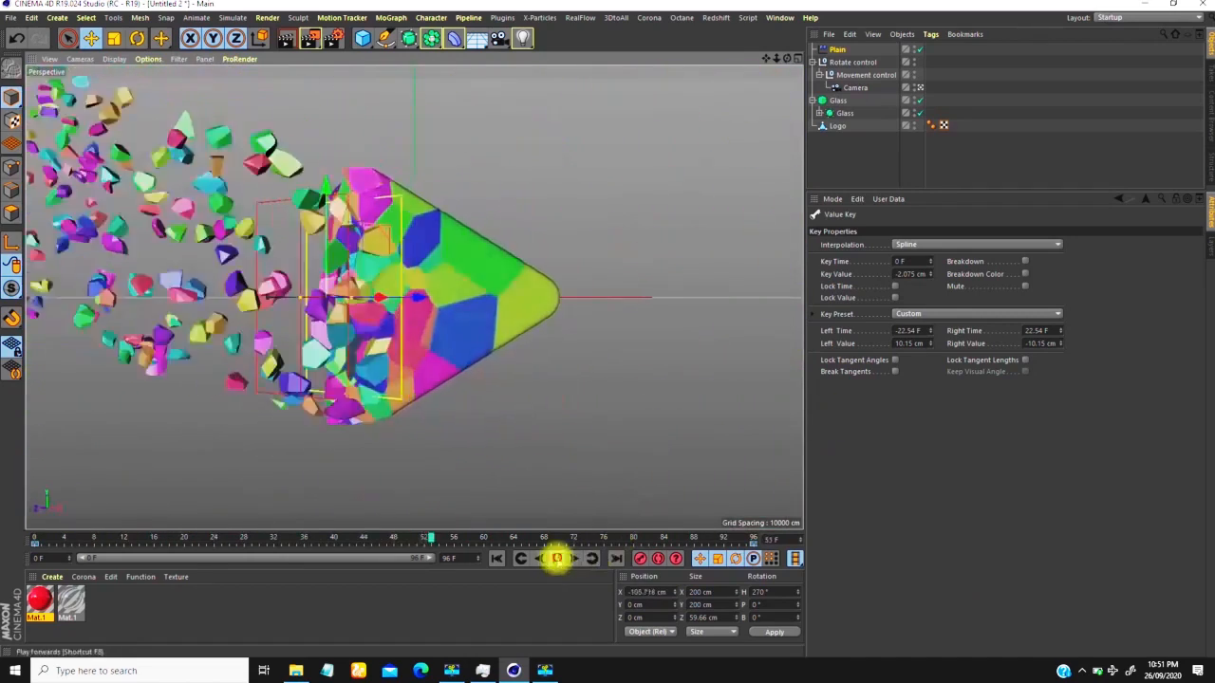
pyautogui.click(556, 558)
pyautogui.moveTo(450, 541); pyautogui.dragTo(348, 461)
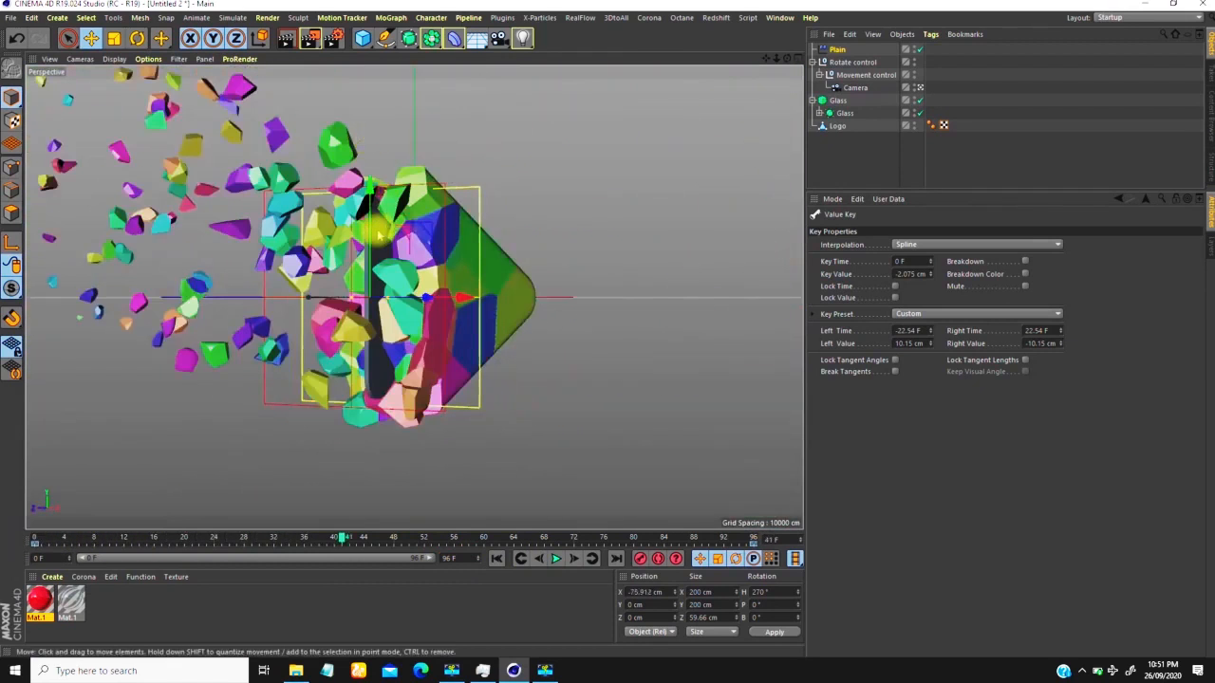
# Step: Apply the red Mat.1 material to the Logo object and rename the Plain effector Glass
pyautogui.moveTo(189, 551); pyautogui.dragTo(838, 129)
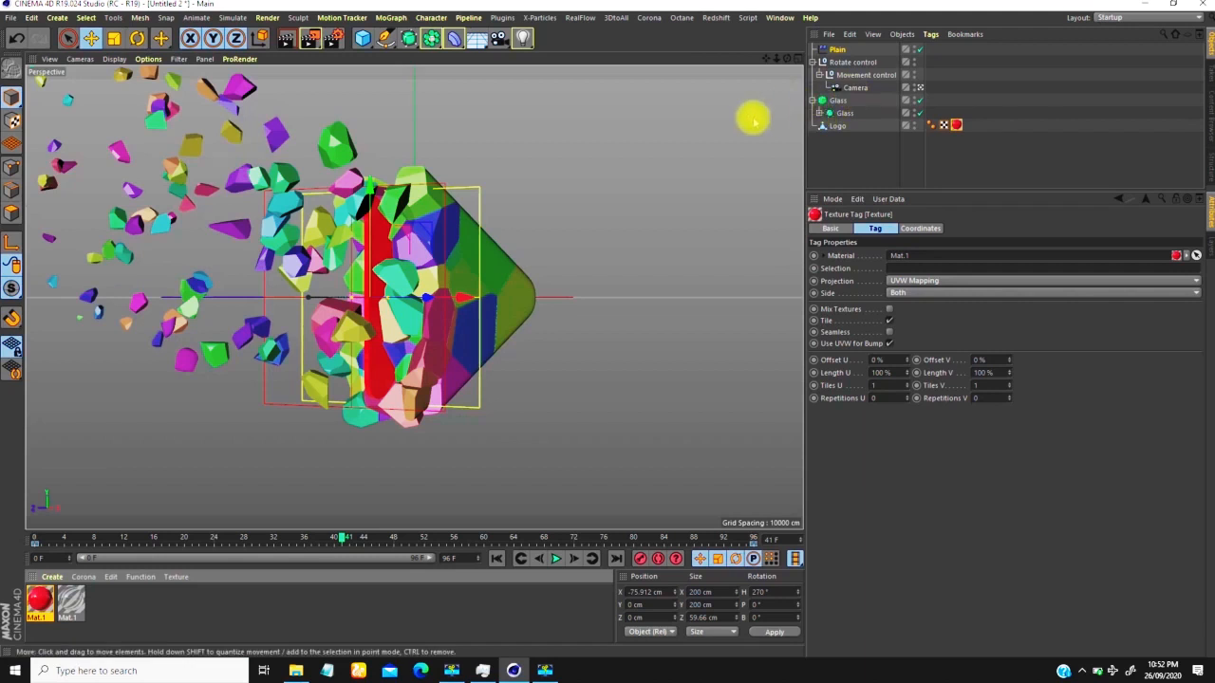
pyautogui.click(839, 49)
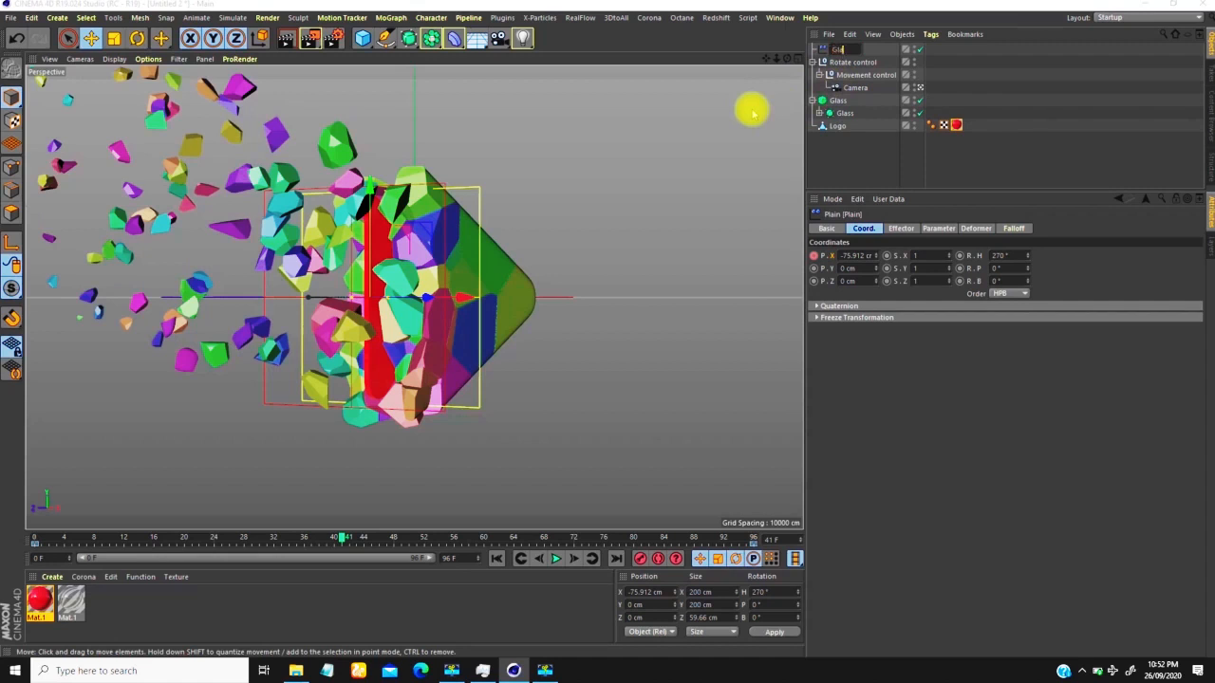
pyautogui.press('Return')
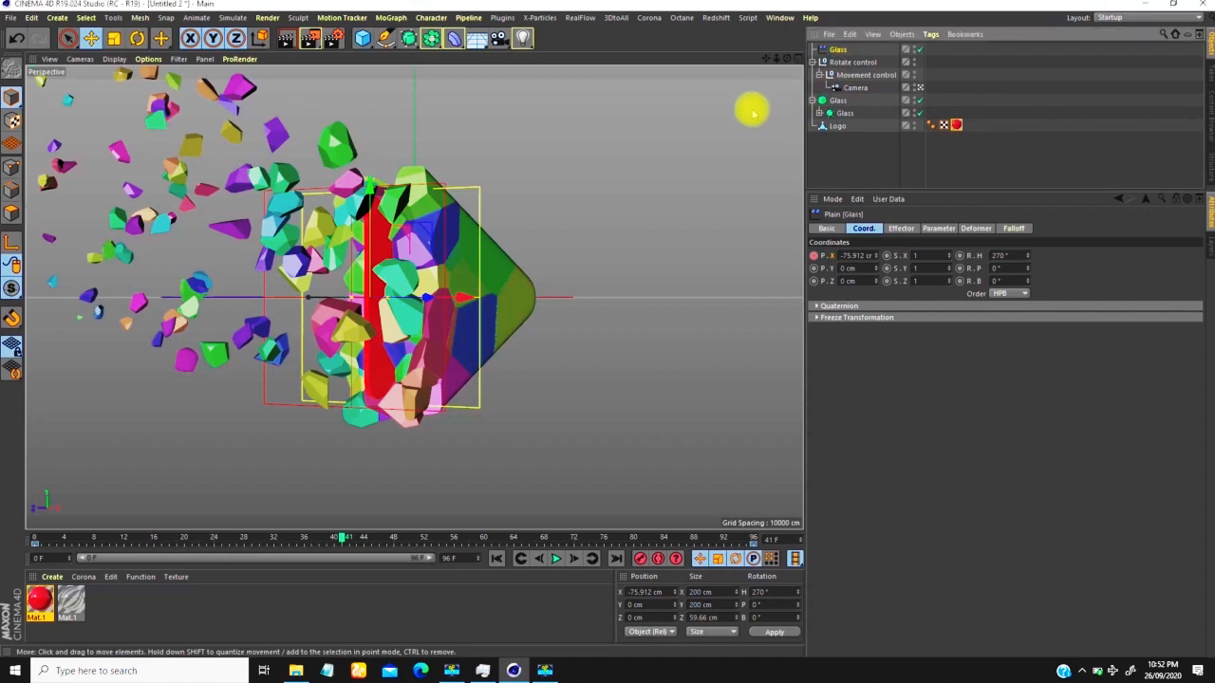
# Step: Leave the scene camera view and hide the Glass Voronoi Fracture so only the red logo shows
pyautogui.click(922, 87)
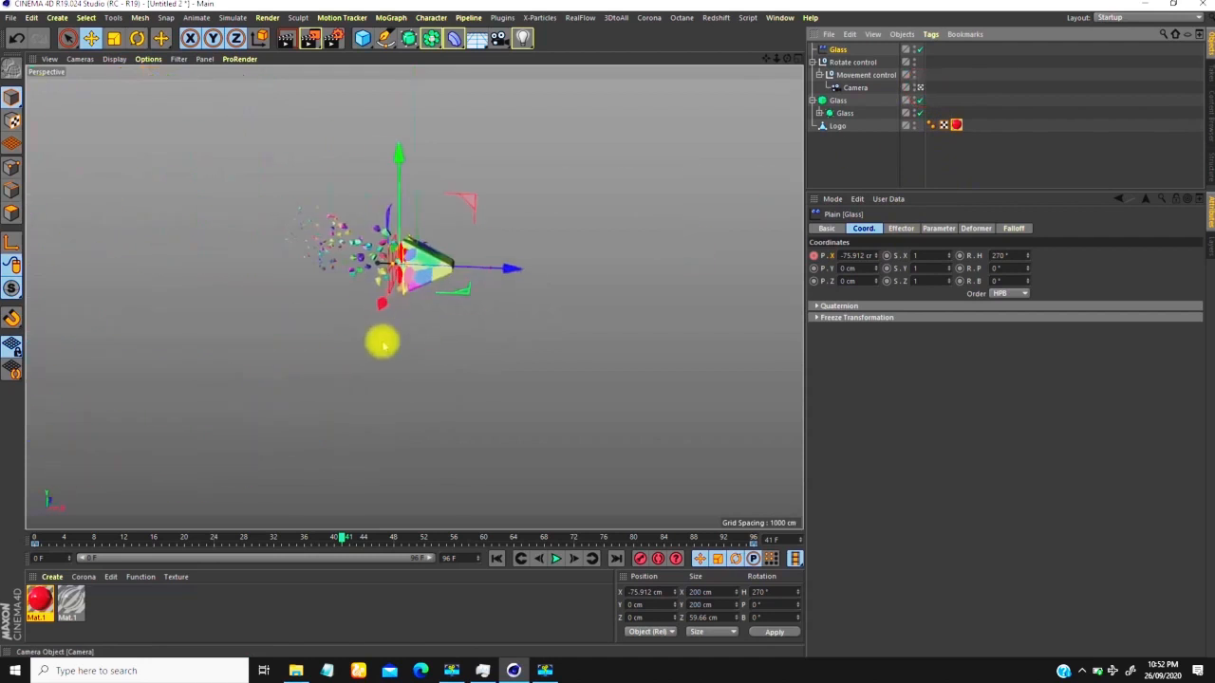
pyautogui.click(914, 99)
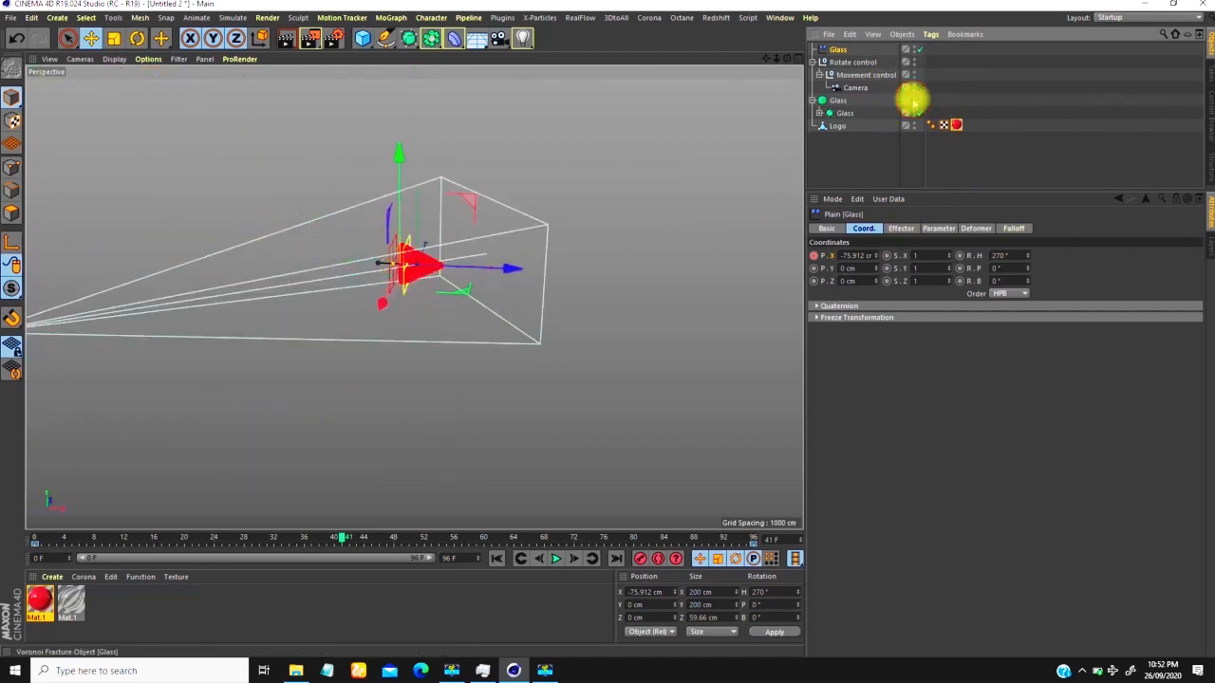
pyautogui.scroll(5, 433, 228)
pyautogui.keyDown('alt'); pyautogui.moveTo(431, 252); pyautogui.dragTo(466, 231); pyautogui.keyUp('alt')
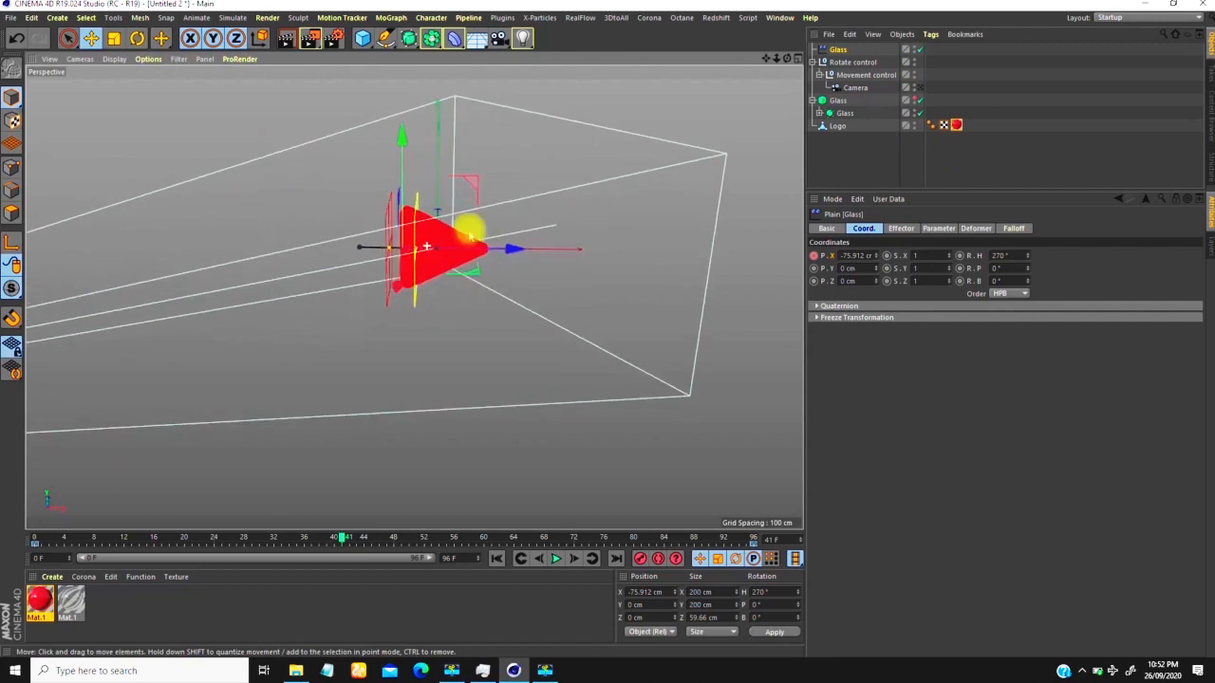
# Step: With nothing selected, add a new Voronoi Fracture object and rename it Logo
pyautogui.click(1013, 118)
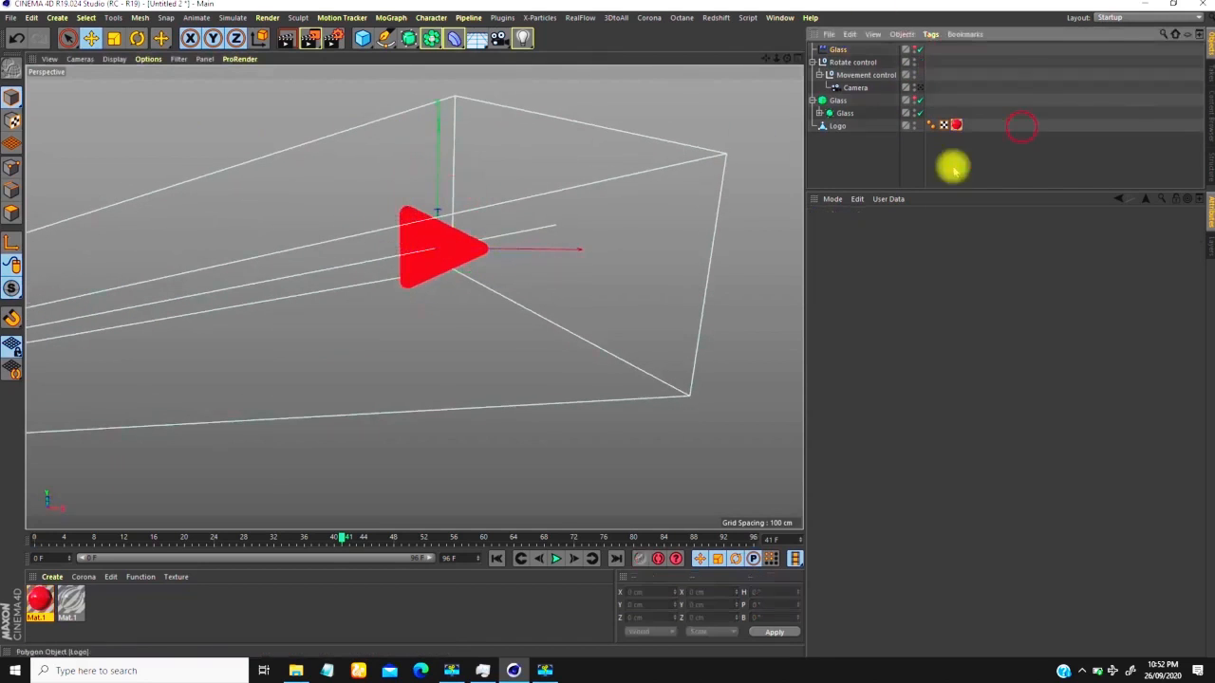
pyautogui.click(390, 17)
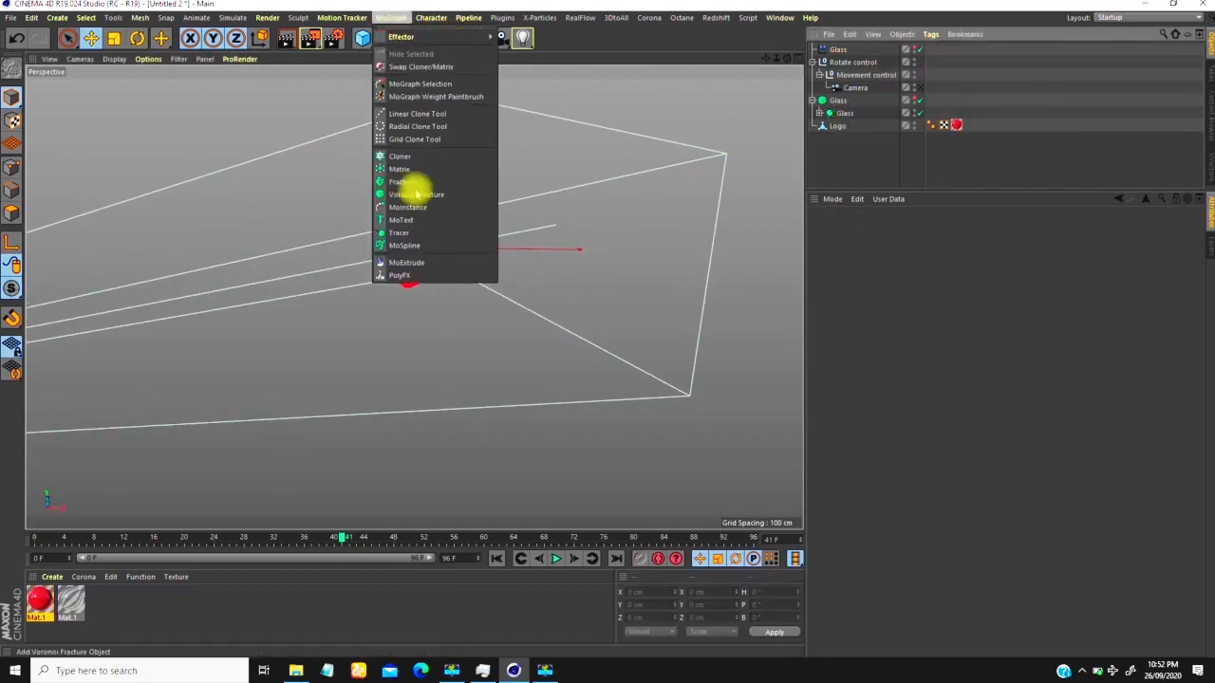
pyautogui.click(410, 194)
pyautogui.doubleClick(857, 49)
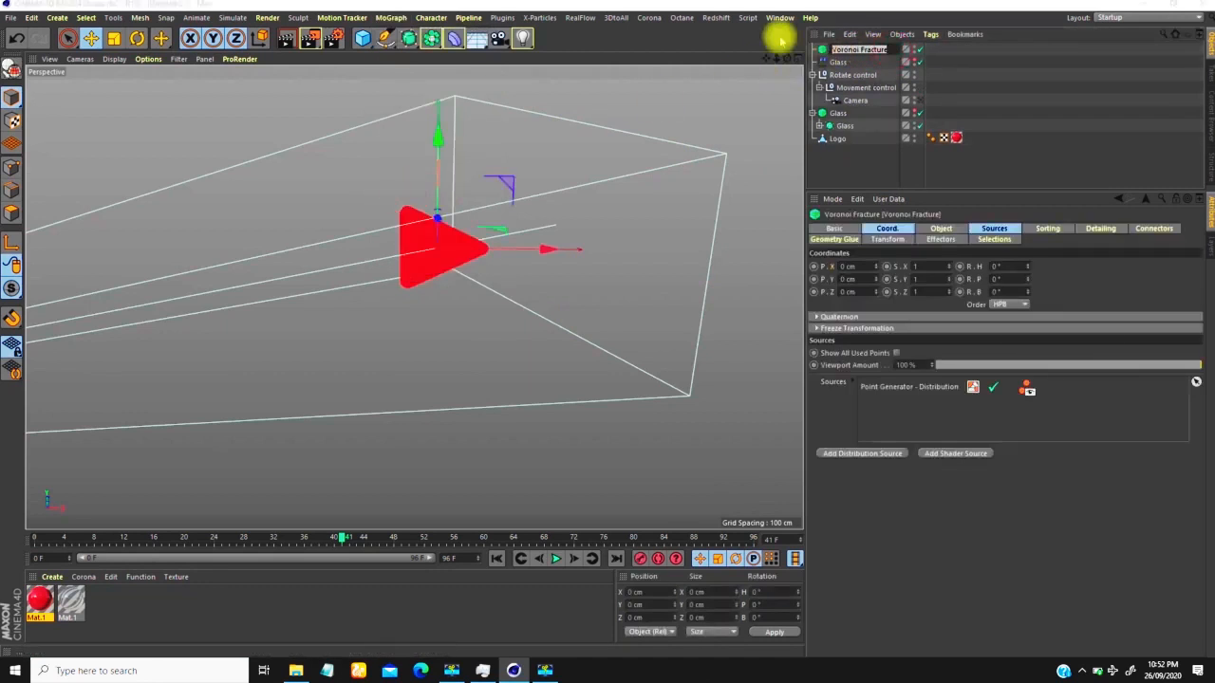
pyautogui.press('Return')
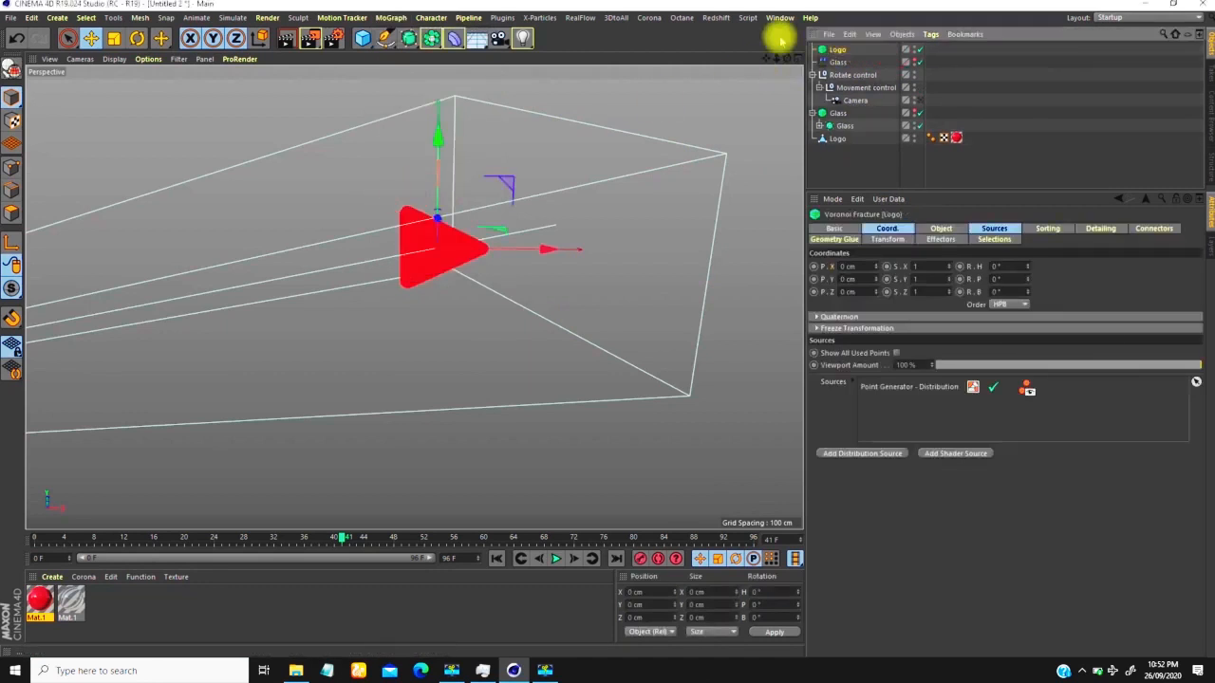
# Step: Move the Logo fracture below the Glass fracture in the hierarchy and nest the Logo mesh inside it
pyautogui.moveTo(832, 50); pyautogui.dragTo(827, 143)
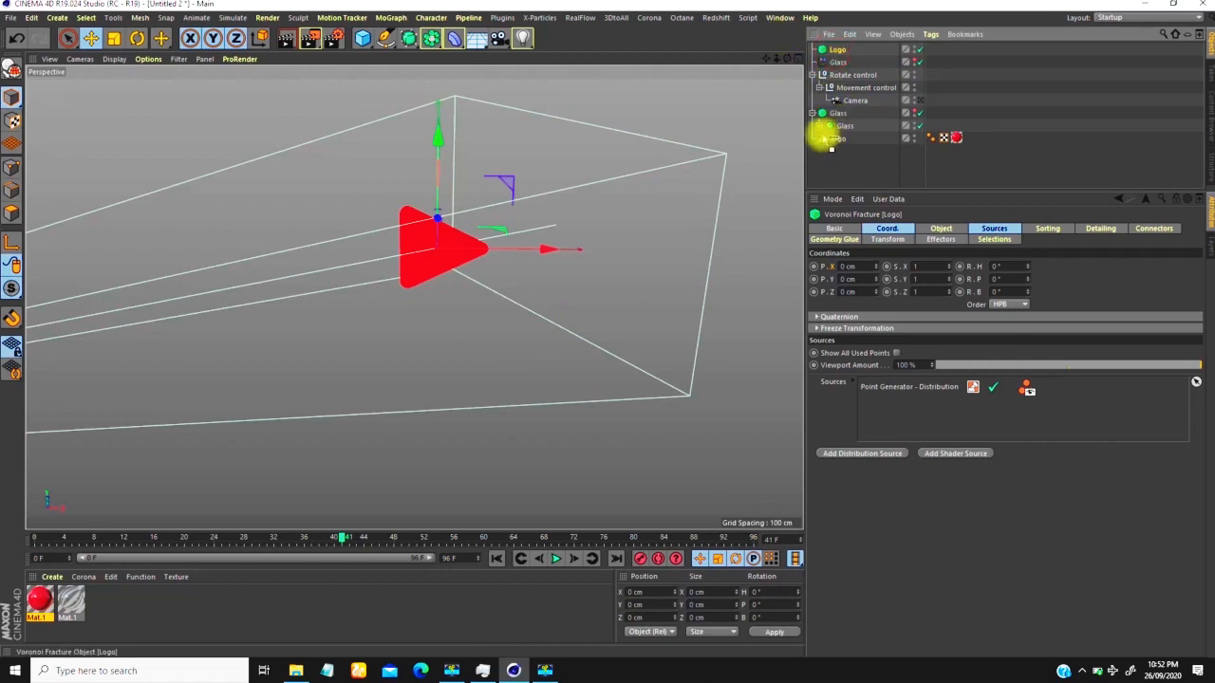
pyautogui.moveTo(822, 140); pyautogui.dragTo(834, 126)
pyautogui.click(812, 101)
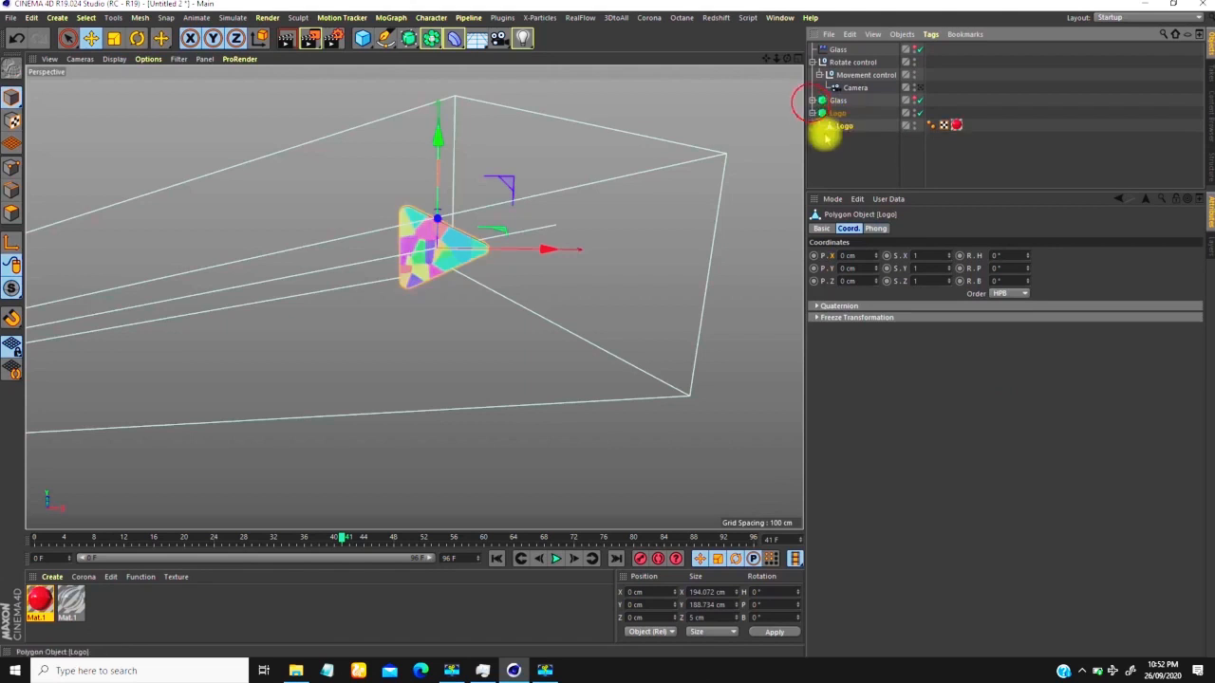
# Step: Set the Logo fracture's point generator distribution type to Exponential
pyautogui.scroll(5, 429, 275)
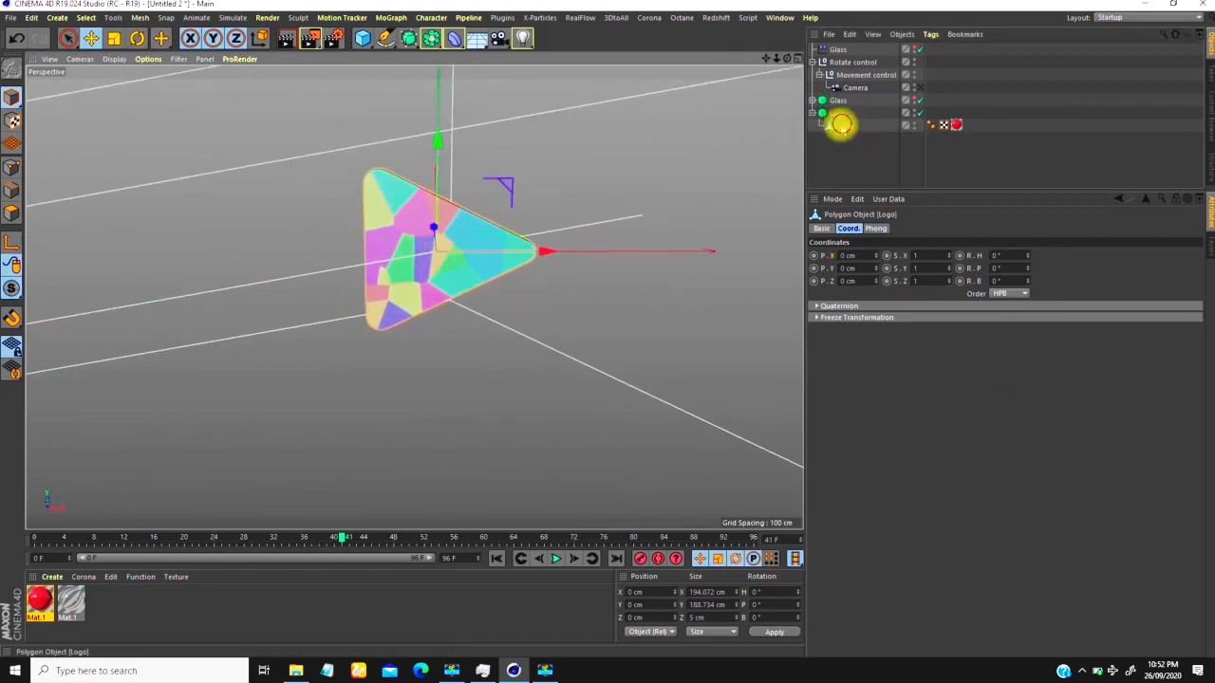
pyautogui.click(838, 114)
pyautogui.click(994, 228)
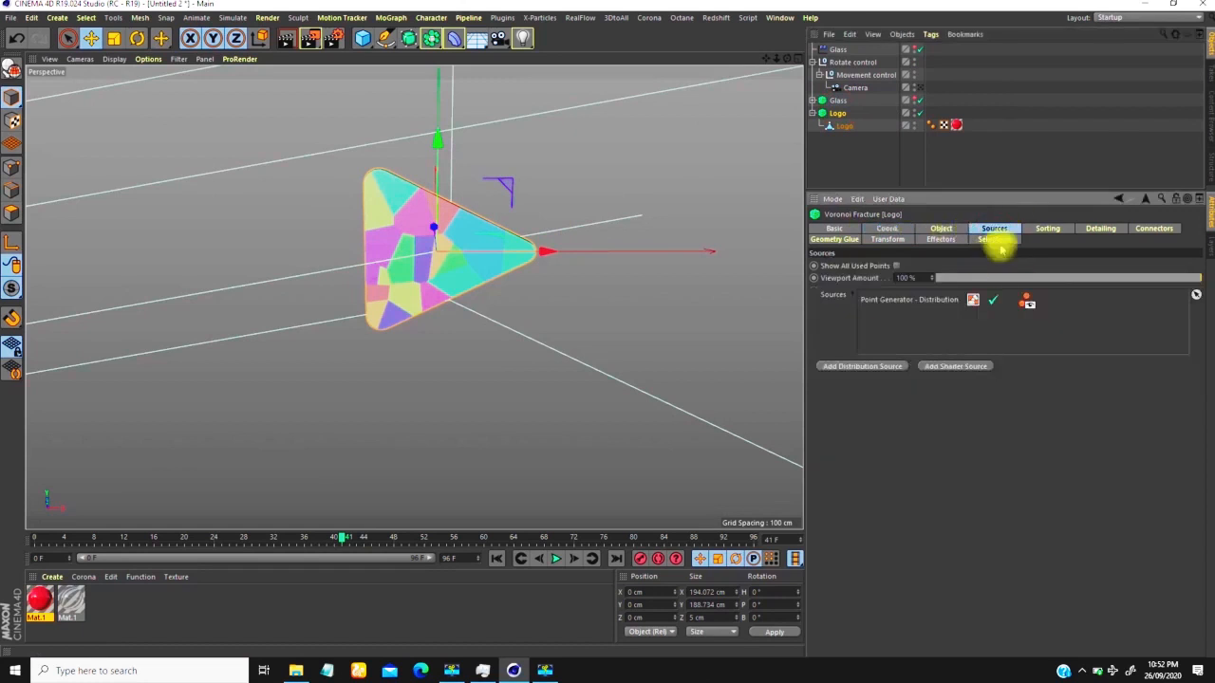
pyautogui.click(885, 304)
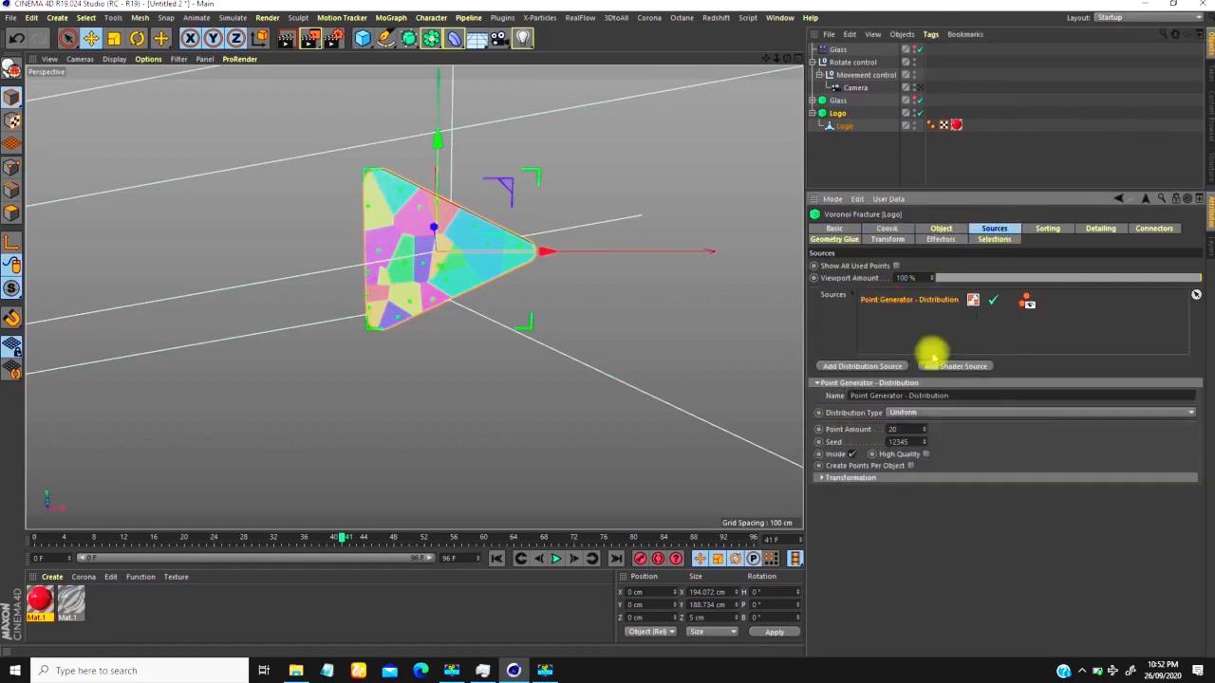
pyautogui.click(916, 414)
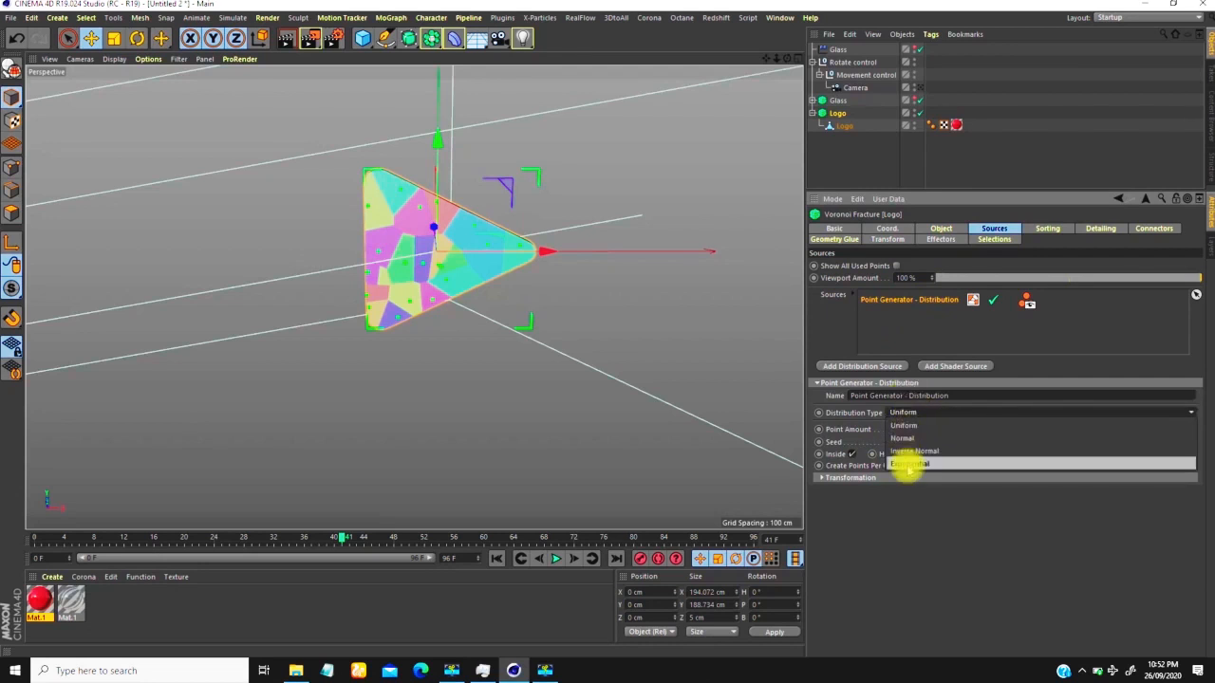
pyautogui.click(909, 465)
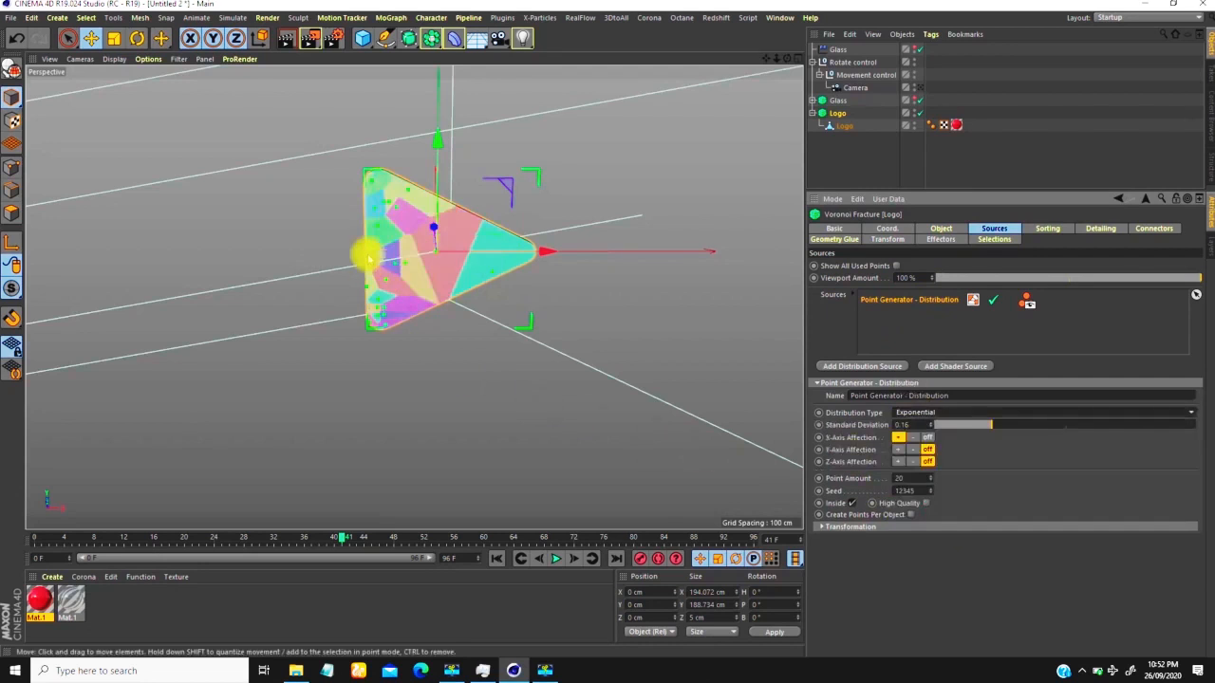
# Step: Set the point amount of the Logo fracture's point generator to 500
pyautogui.keyDown('alt'); pyautogui.moveTo(361, 263); pyautogui.dragTo(532, 302); pyautogui.keyUp('alt')
pyautogui.doubleClick(898, 478)
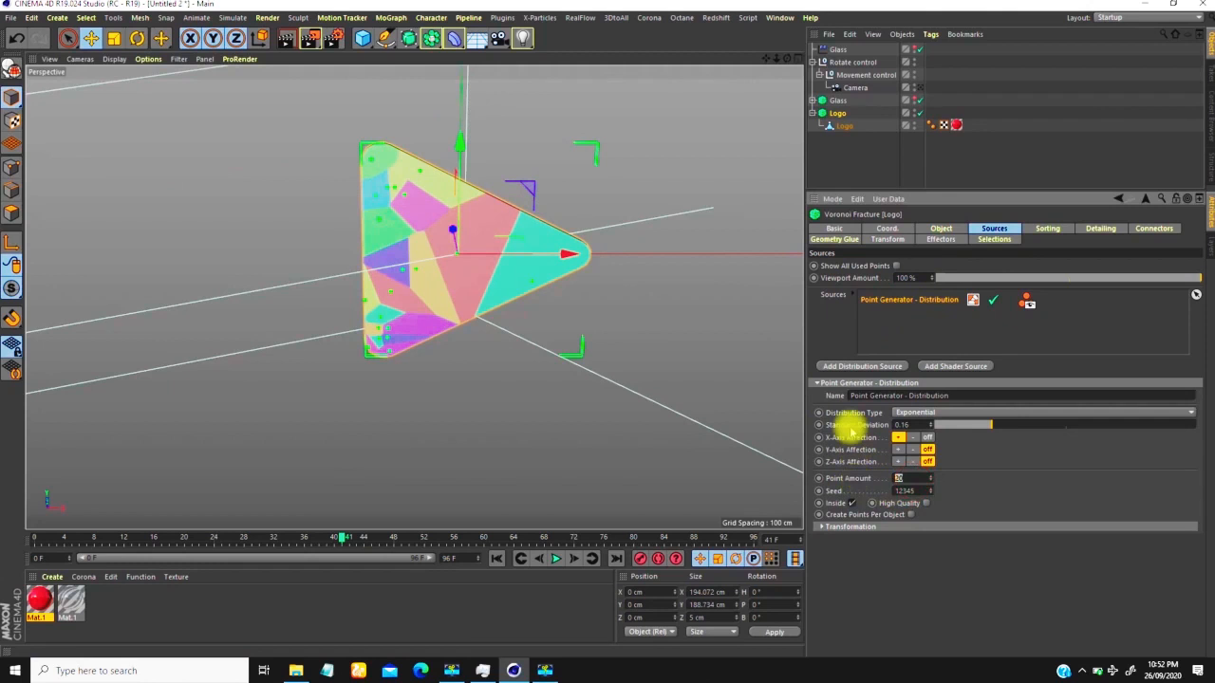
pyautogui.write('500')
pyautogui.press('Return')
pyautogui.moveTo(403, 226)
pyautogui.keyDown('alt'); pyautogui.mouseDown(button='right')
pyautogui.moveTo(453, 174)
pyautogui.moveTo(412, 210)
pyautogui.mouseUp(button='right'); pyautogui.keyUp('alt')
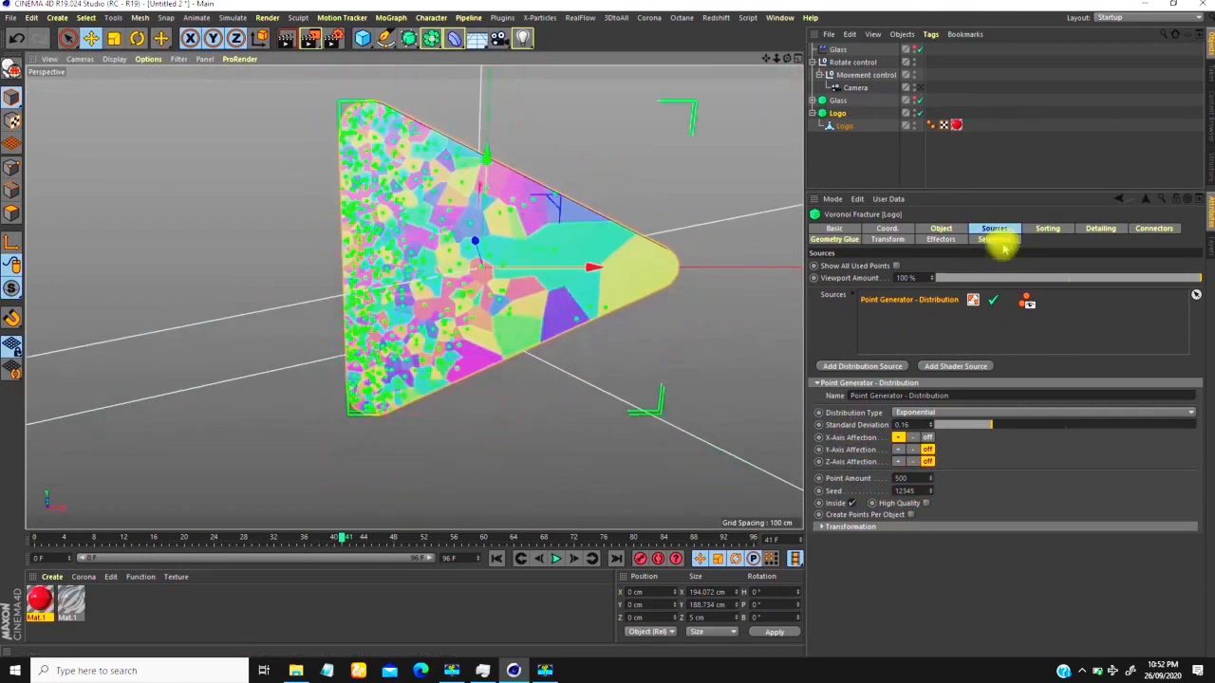
# Step: Turn off the viewport display of the Logo fracture's source points and examine the size distribution of the pieces
pyautogui.click(1008, 495)
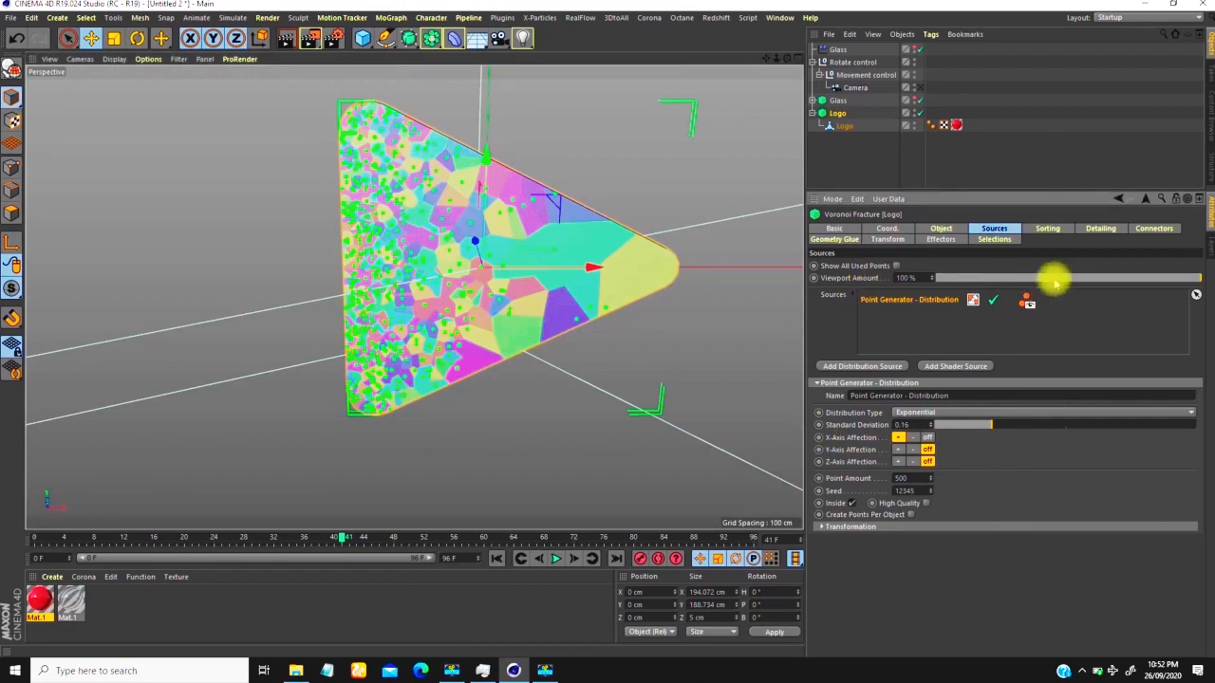
pyautogui.click(1030, 307)
pyautogui.keyDown('alt'); pyautogui.moveTo(370, 273); pyautogui.dragTo(358, 263, button='right'); pyautogui.keyUp('alt')
pyautogui.keyDown('alt'); pyautogui.moveTo(356, 260); pyautogui.dragTo(386, 295); pyautogui.keyUp('alt')
pyautogui.scroll(3, 393, 262)
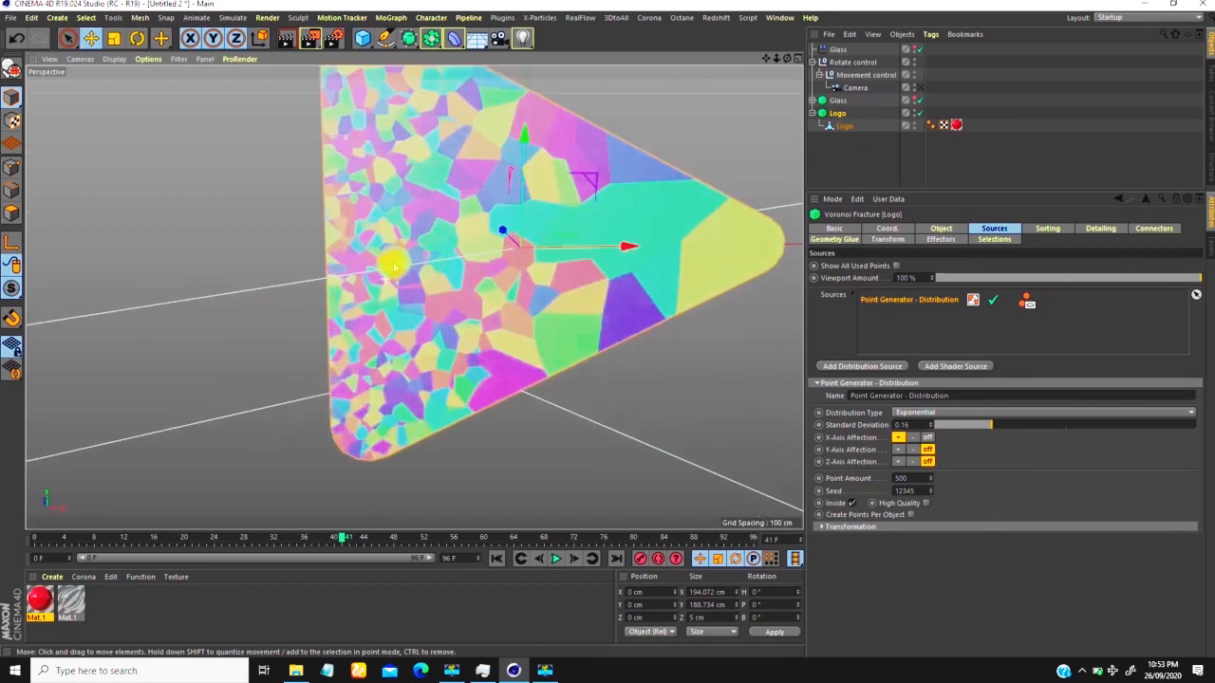
pyautogui.scroll(-2, 393, 263)
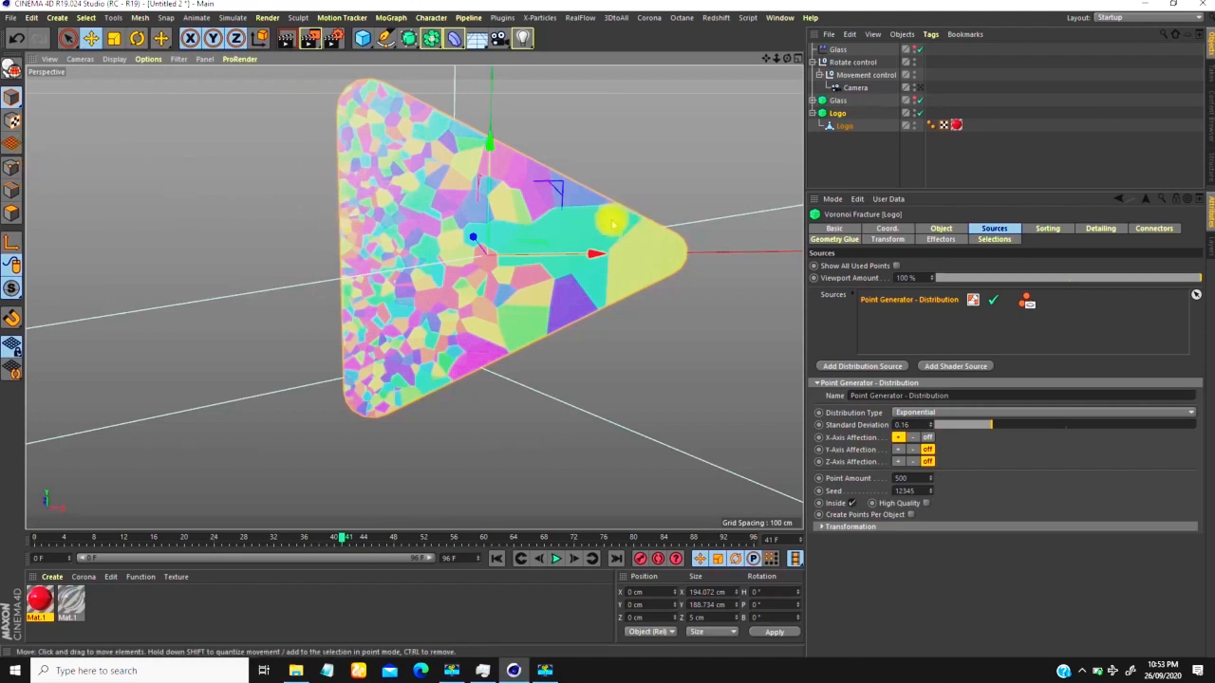
pyautogui.scroll(-3, 424, 285)
pyautogui.moveTo(421, 256)
pyautogui.keyDown('alt'); pyautogui.mouseDown()
pyautogui.moveTo(408, 263)
pyautogui.moveTo(414, 254)
pyautogui.mouseUp(); pyautogui.keyUp('alt')
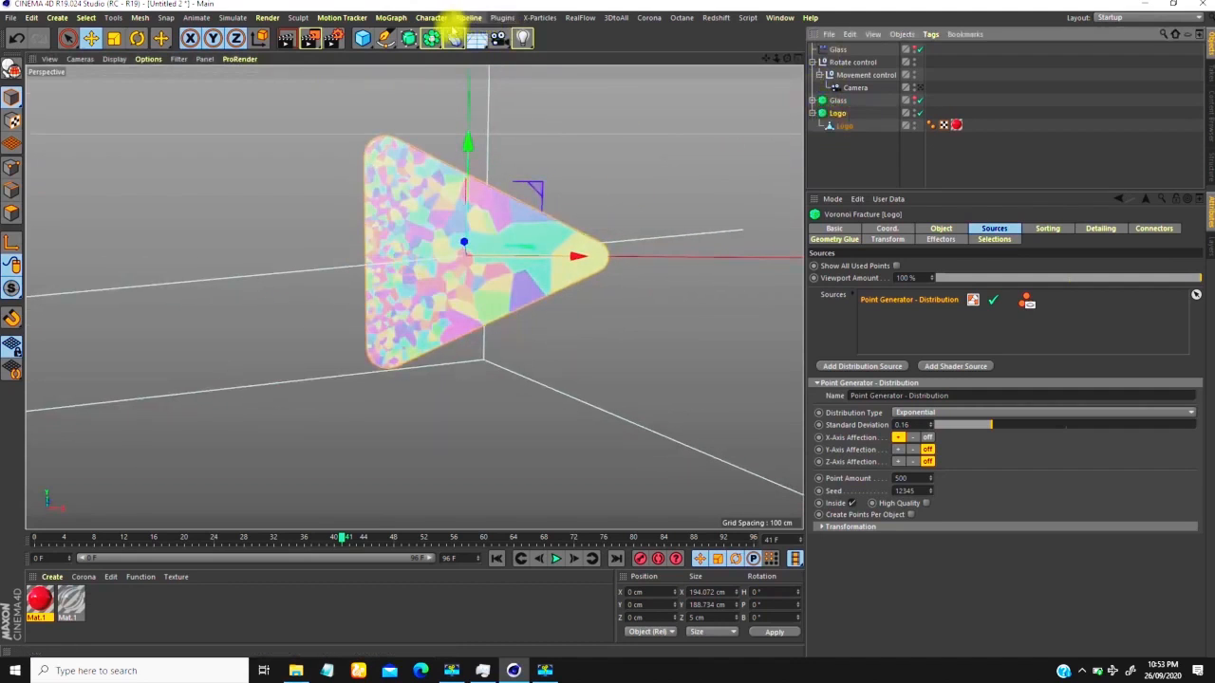
# Step: Add a Plain effector to the Logo fracture and open its transform parameters
pyautogui.click(397, 17)
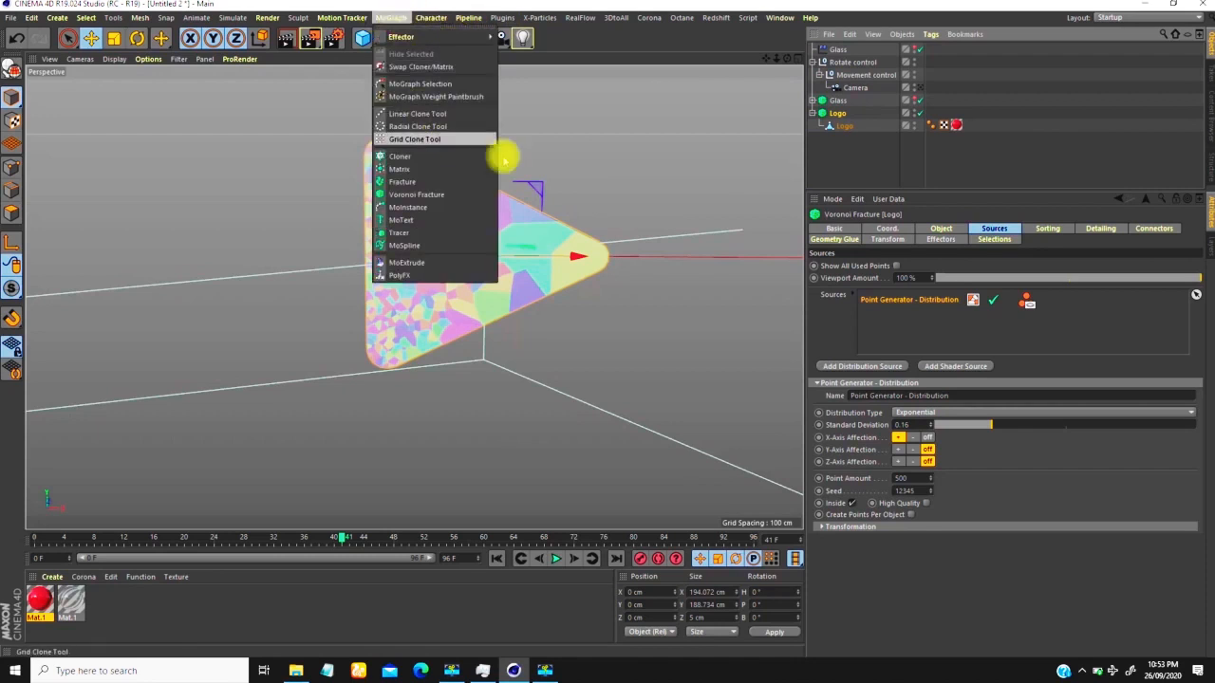
pyautogui.click(845, 117)
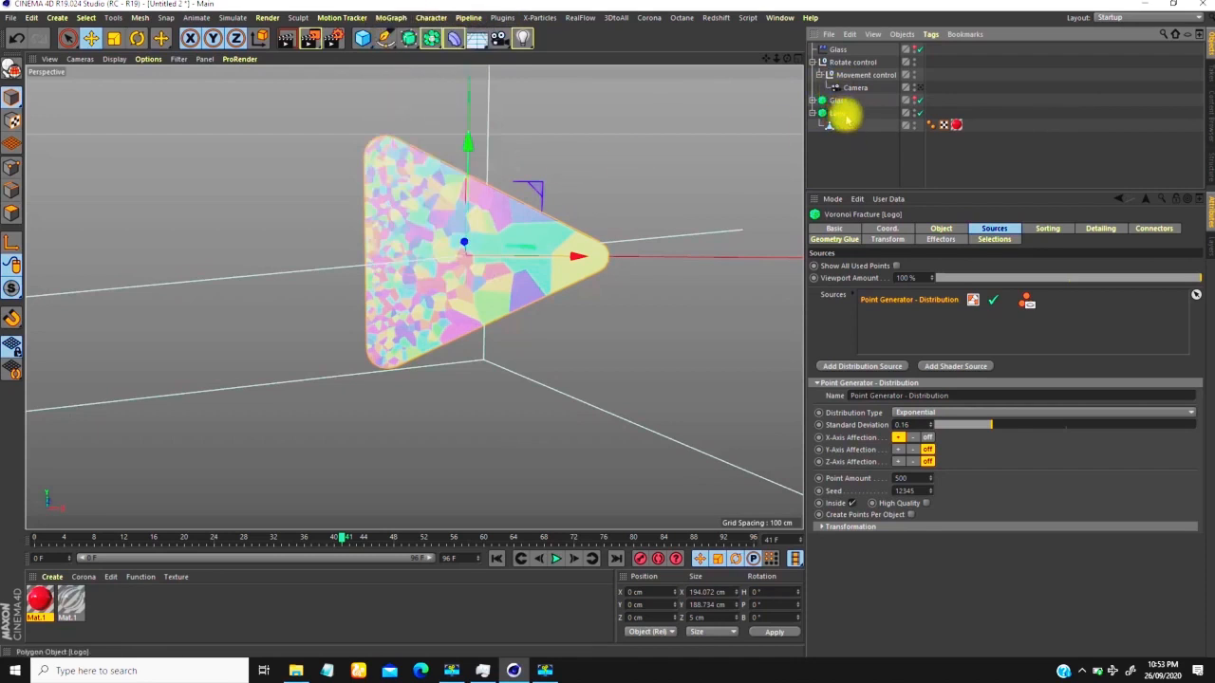
pyautogui.click(392, 18)
pyautogui.moveTo(418, 38)
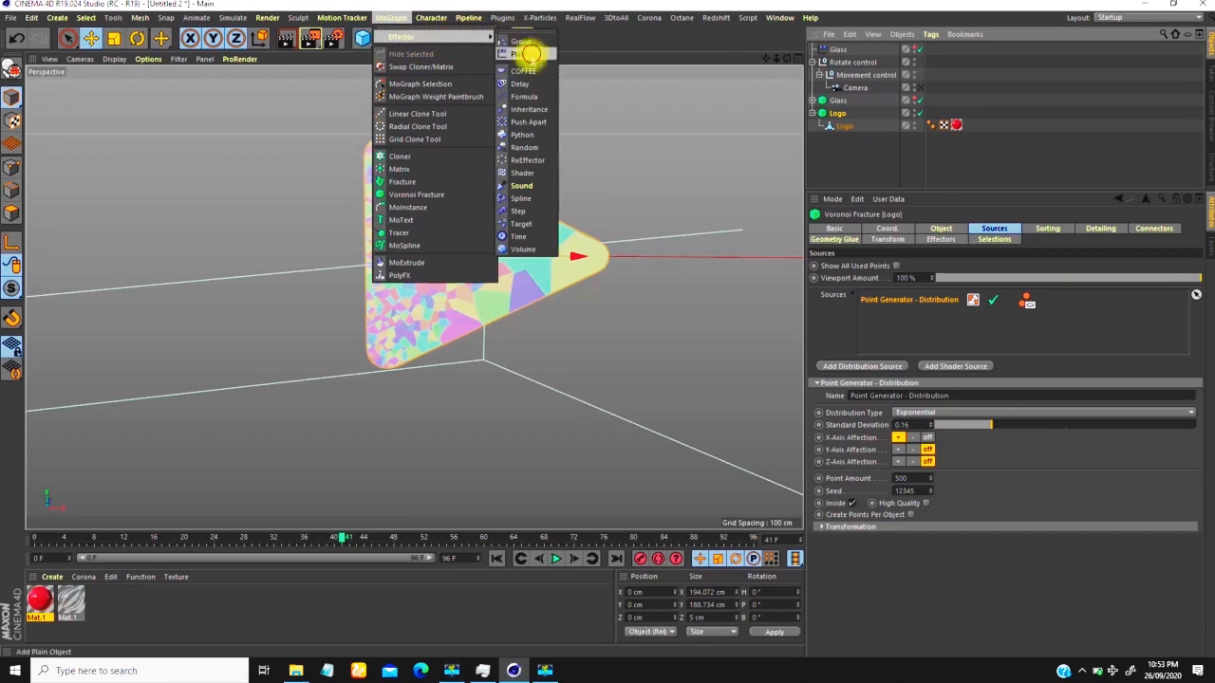
pyautogui.click(538, 38)
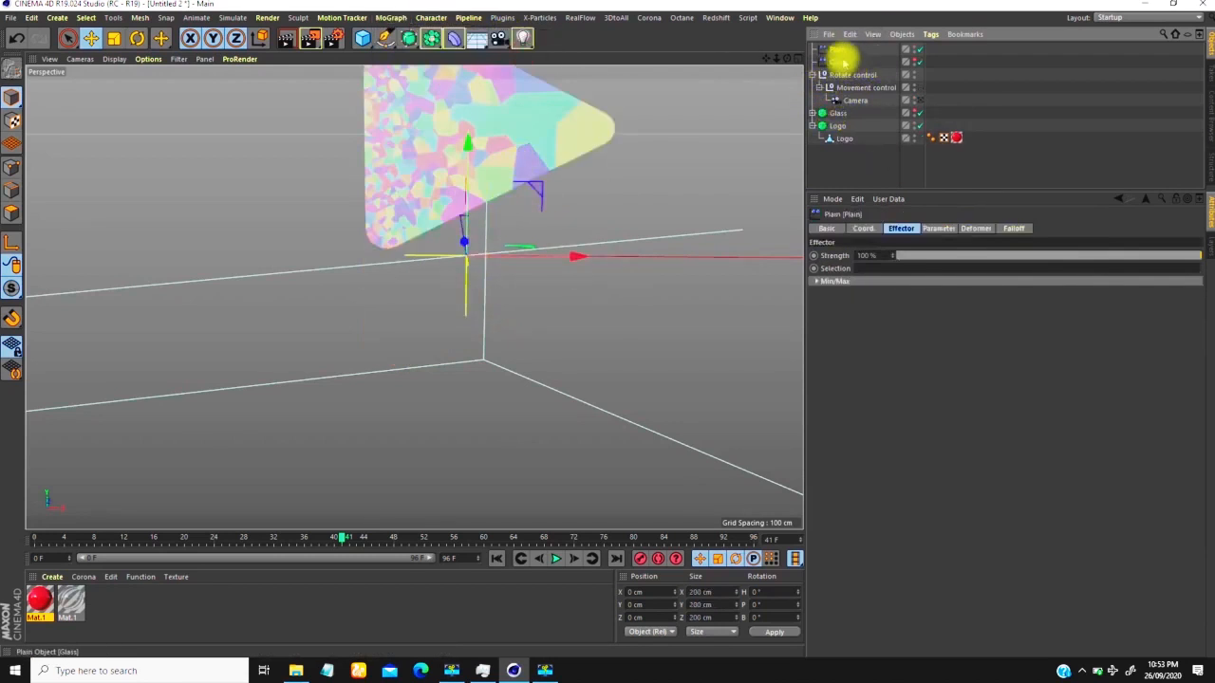
pyautogui.click(930, 227)
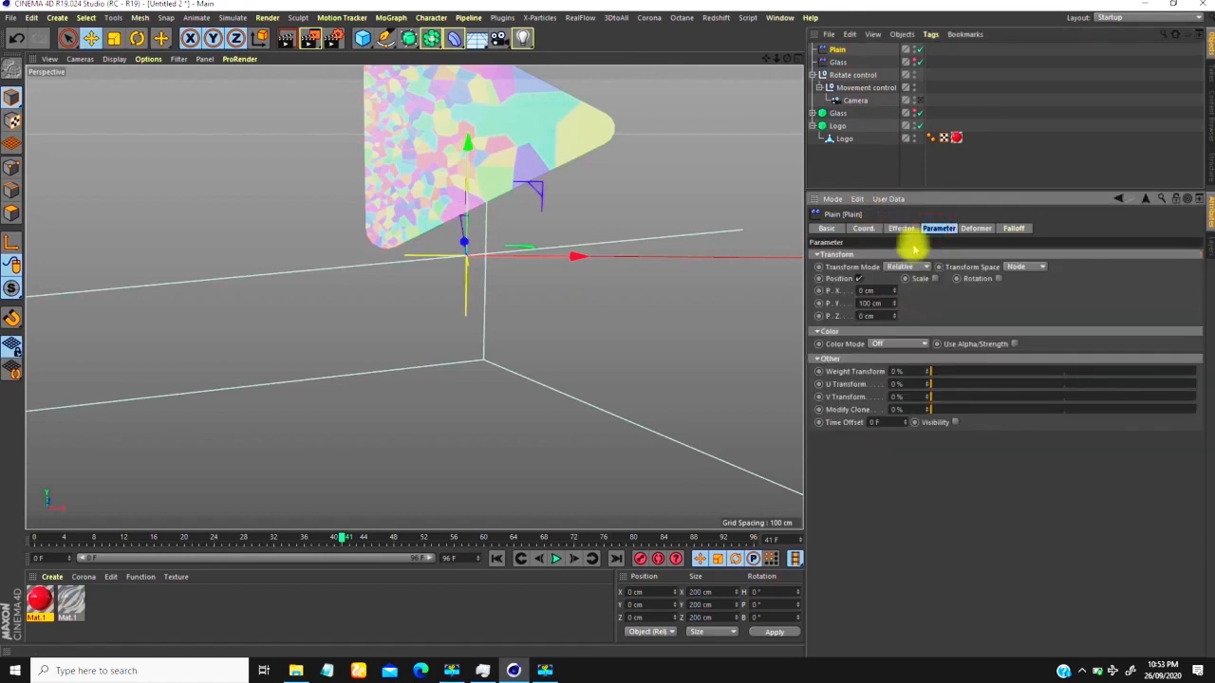
# Step: Turn off the Plain effector's position effect and enable rotation with a heading (R.H) of 90°
pyautogui.click(859, 279)
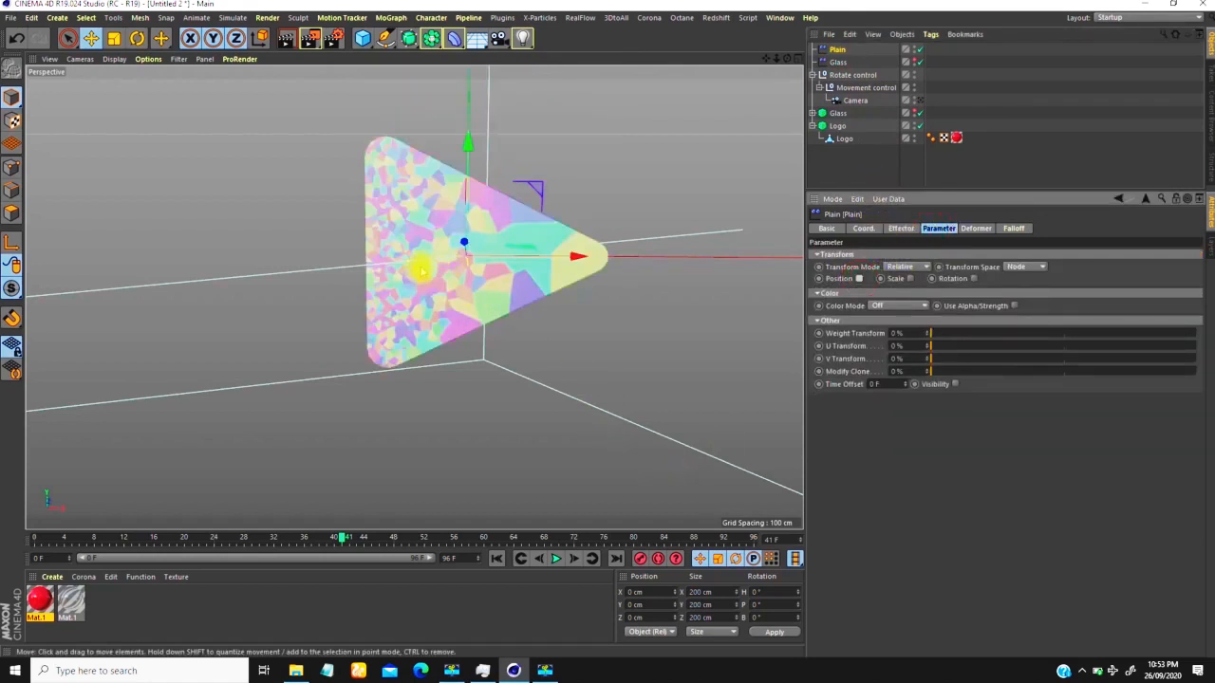
pyautogui.click(971, 279)
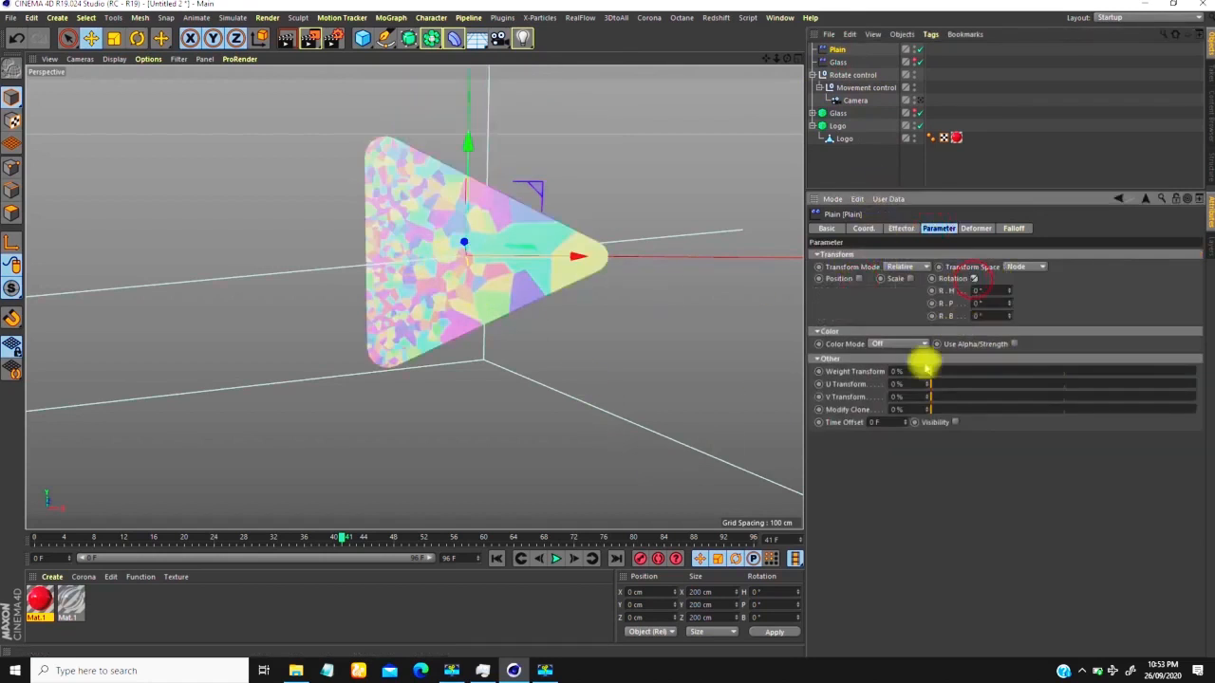
pyautogui.moveTo(1011, 291)
pyautogui.mouseDown()
pyautogui.moveTo(1034, 228)
pyautogui.moveTo(1008, 307)
pyautogui.mouseUp()
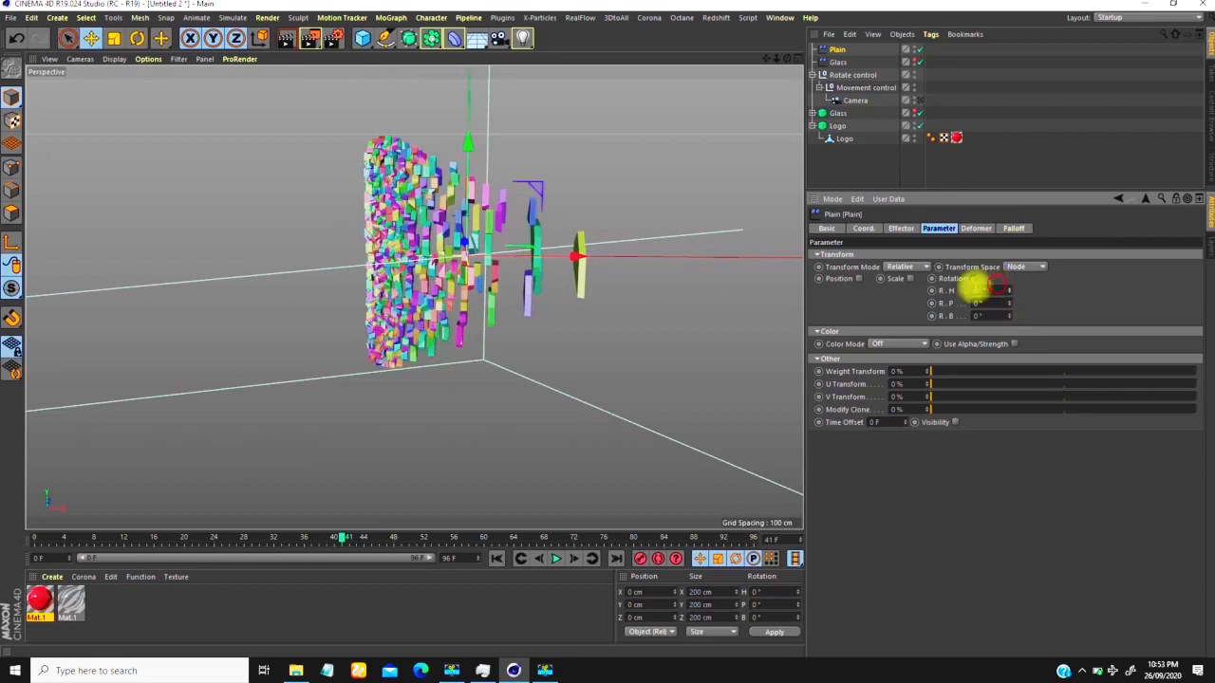
pyautogui.click(992, 289)
pyautogui.write('90')
pyautogui.press('Return')
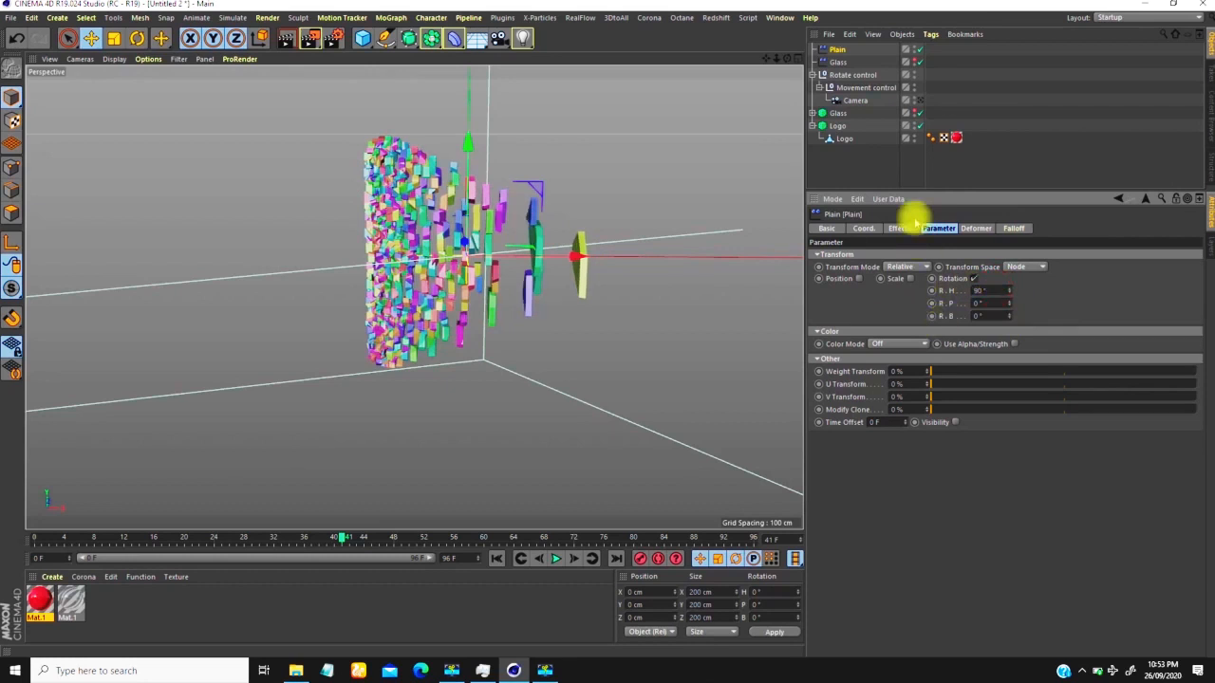
# Step: Enable uniform scale on the Plain effector and set the scale to -1
pyautogui.click(911, 281)
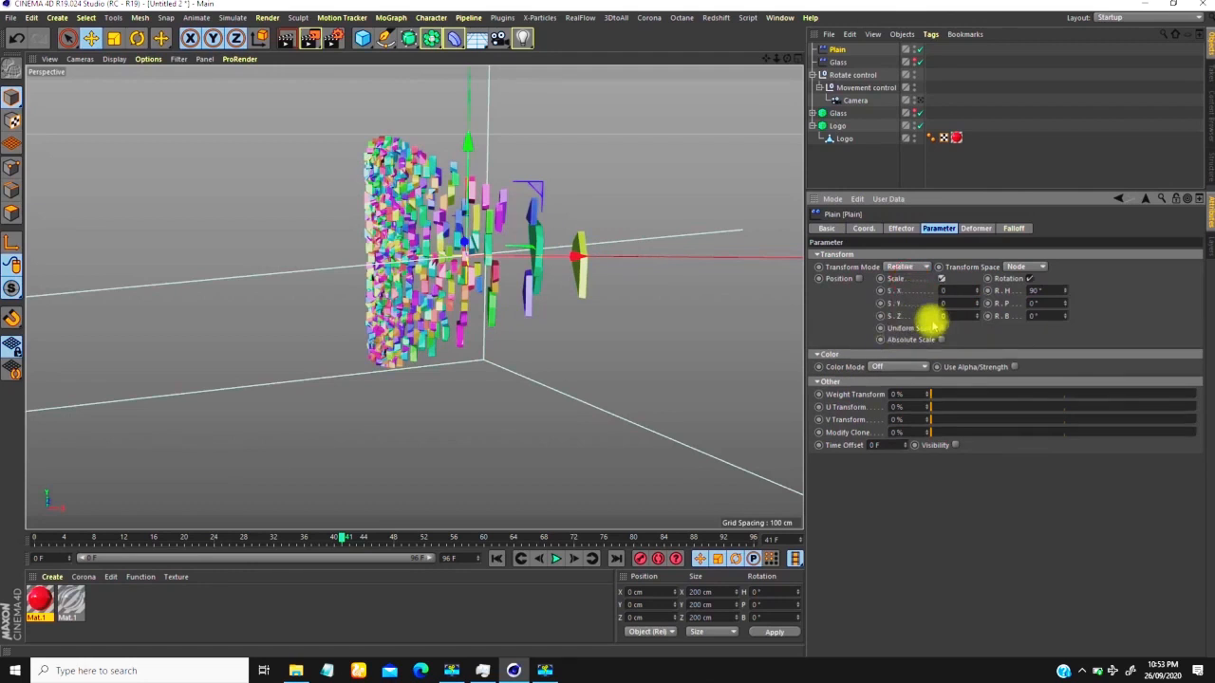
pyautogui.click(938, 328)
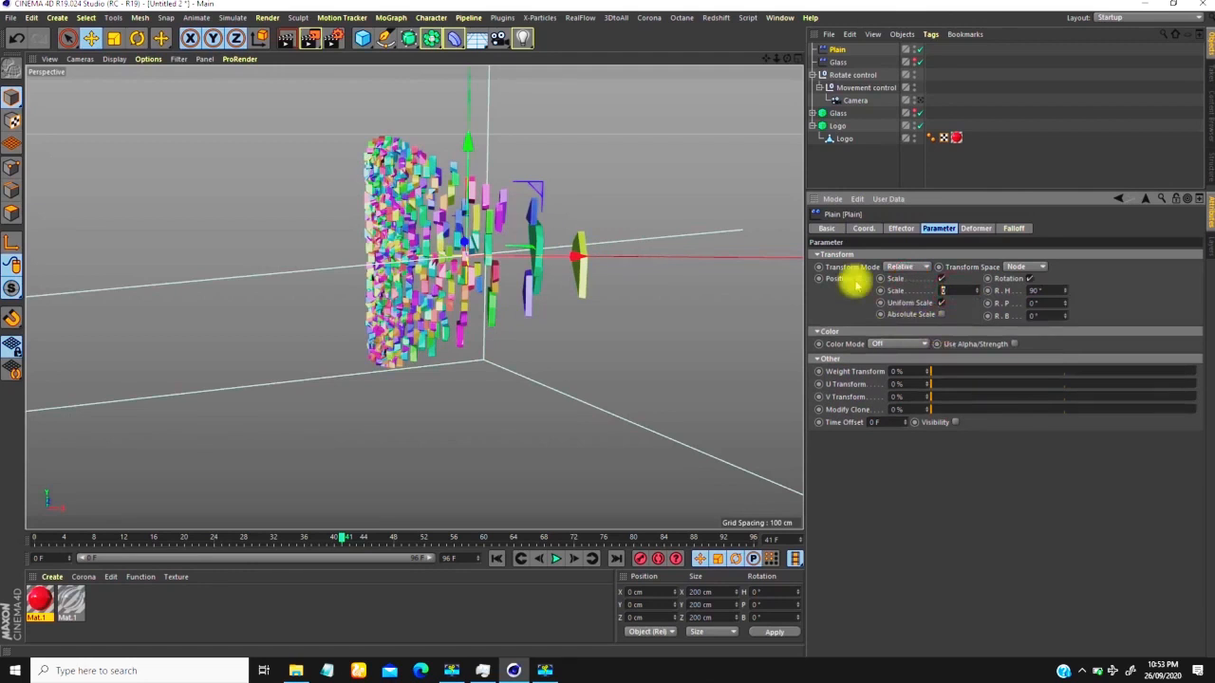
pyautogui.write('-1')
pyautogui.press('Return')
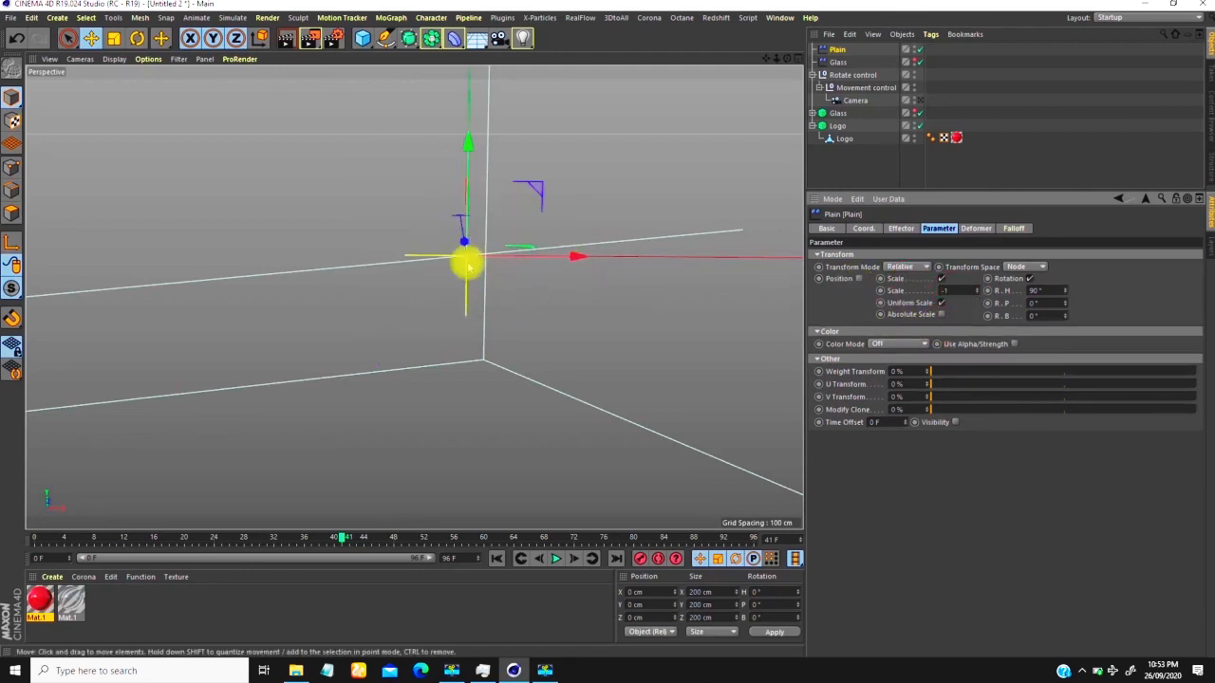
pyautogui.scroll(-1, 462, 275)
pyautogui.scroll(-1, 465, 265)
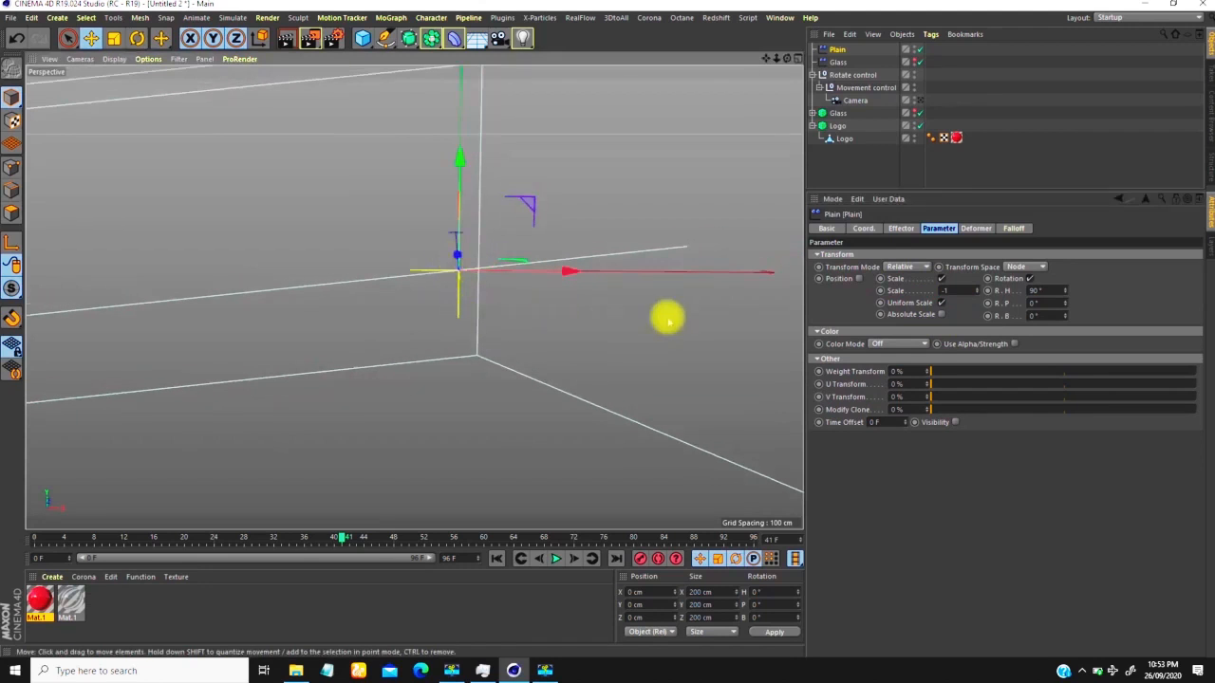
# Step: Set the Plain effector's falloff shape to Linear and rotate the effector to a heading of -90°
pyautogui.click(1015, 228)
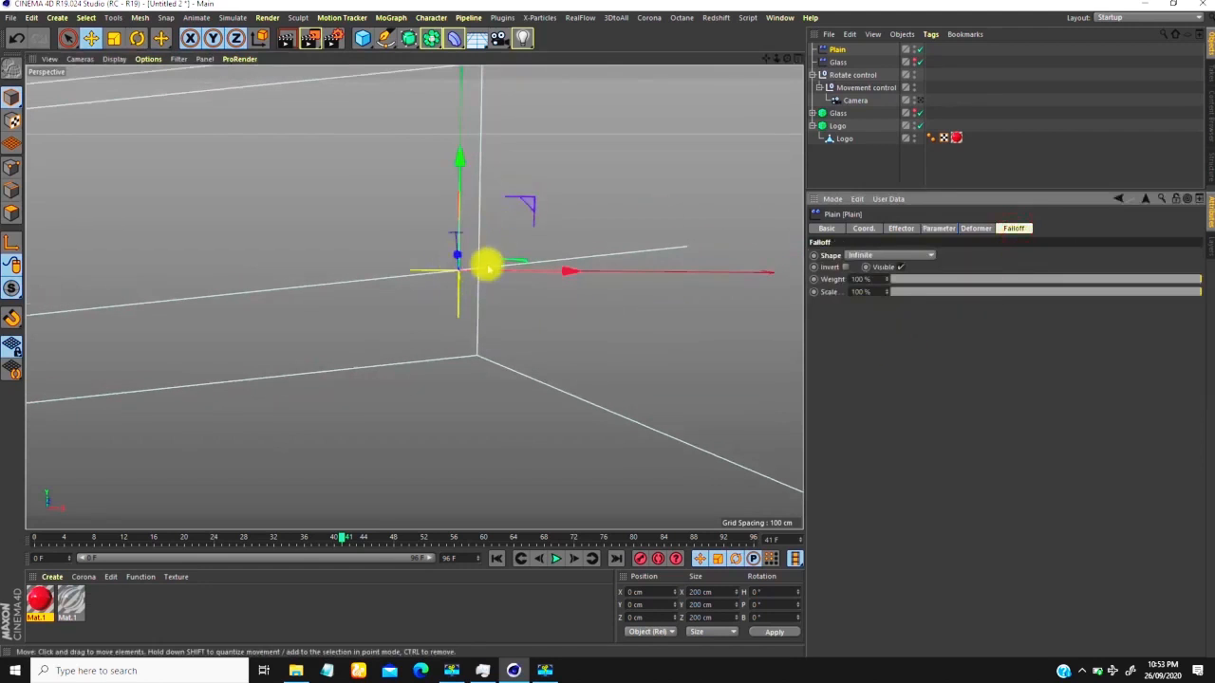
pyautogui.scroll(-2, 455, 279)
pyautogui.scroll(-1, 456, 279)
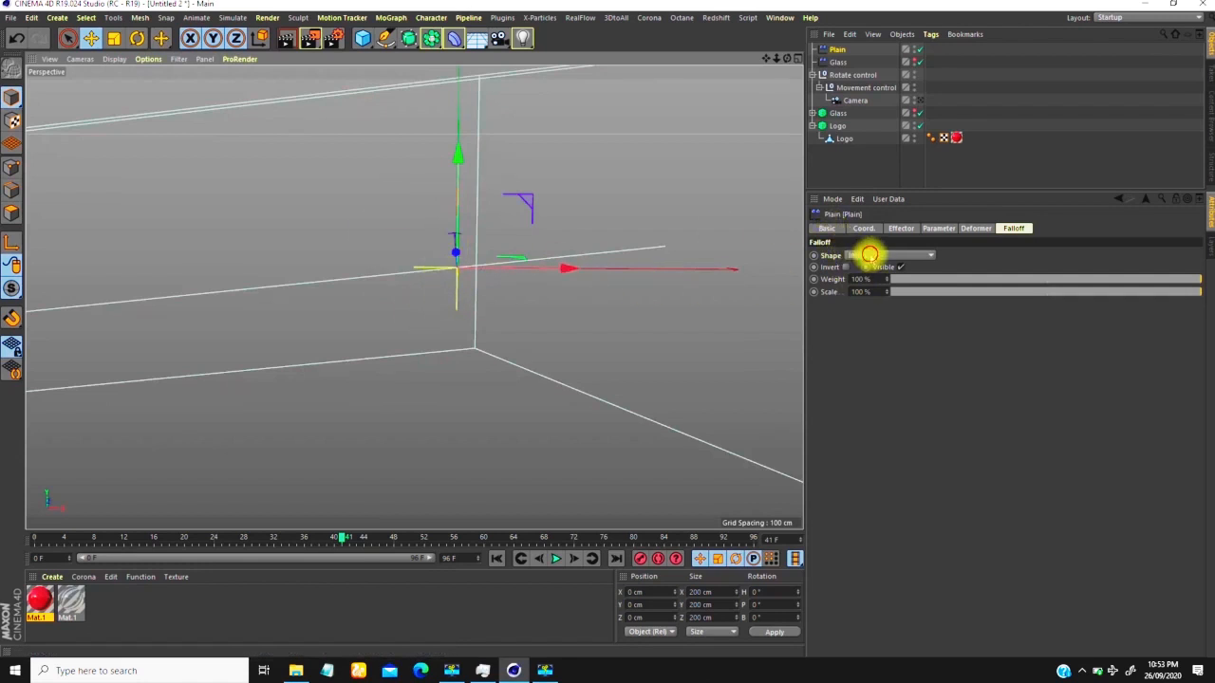
pyautogui.click(869, 254)
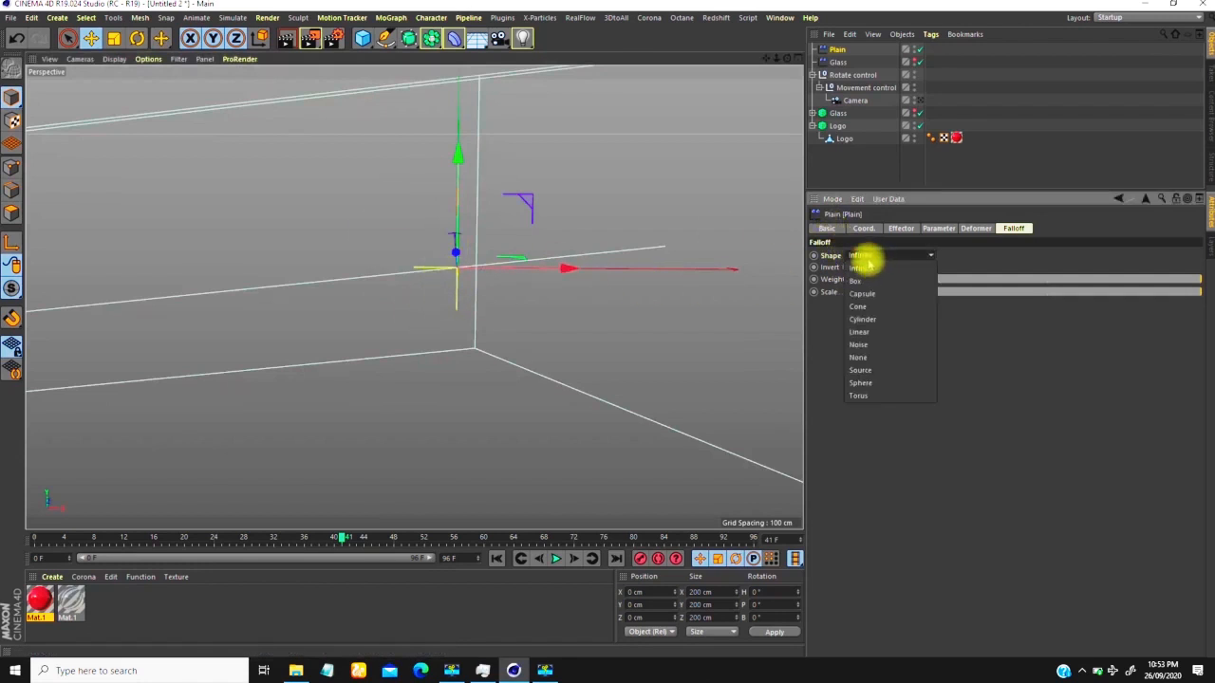
pyautogui.click(862, 334)
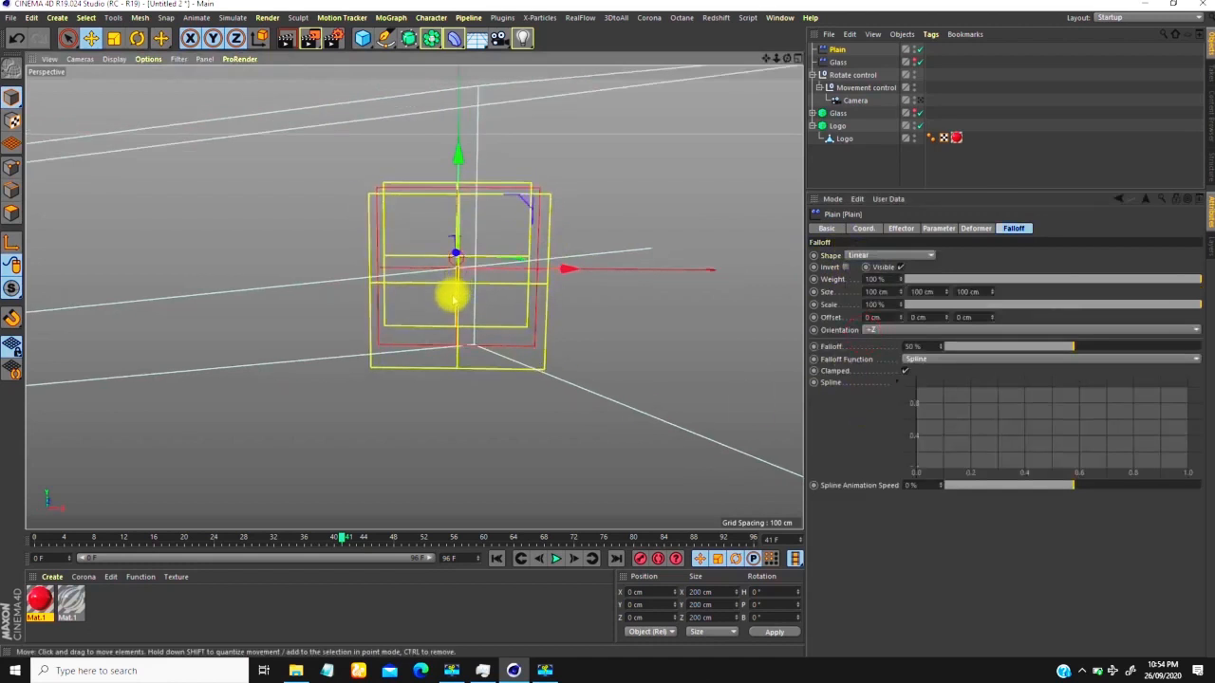
pyautogui.press('r')
pyautogui.moveTo(428, 284); pyautogui.dragTo(285, 255)
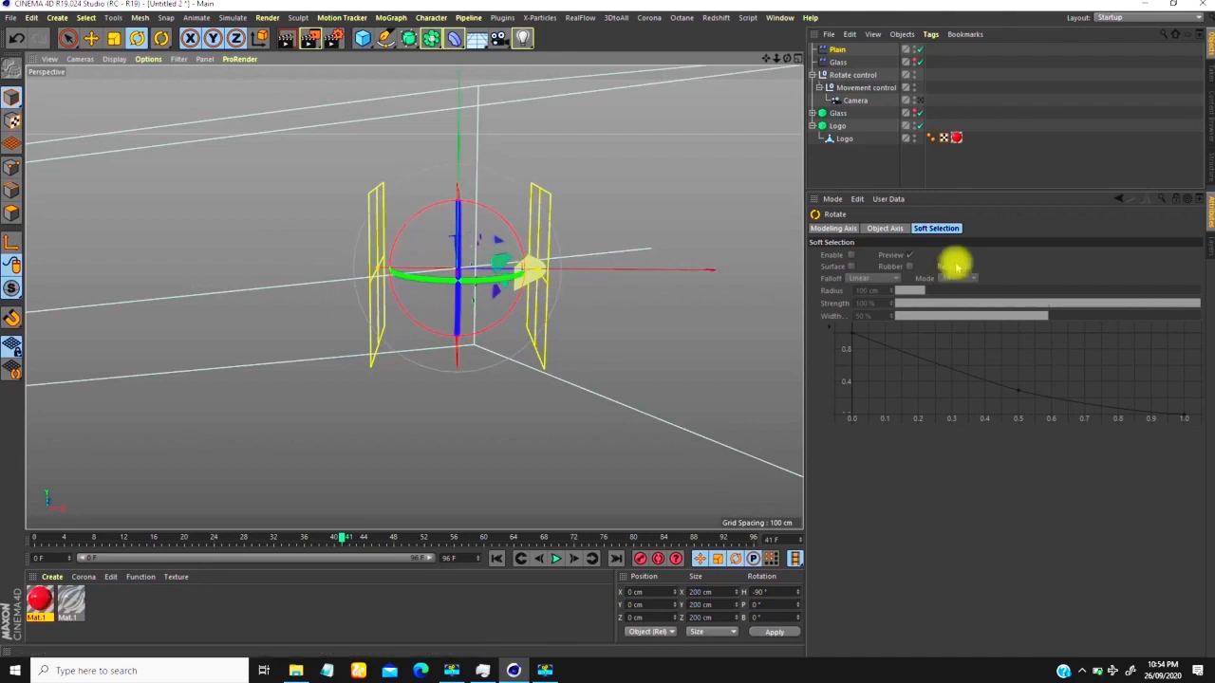
# Step: Raise the Plain effector's falloff to 100% and narrow its Z size to about 10.5 cm
pyautogui.click(839, 48)
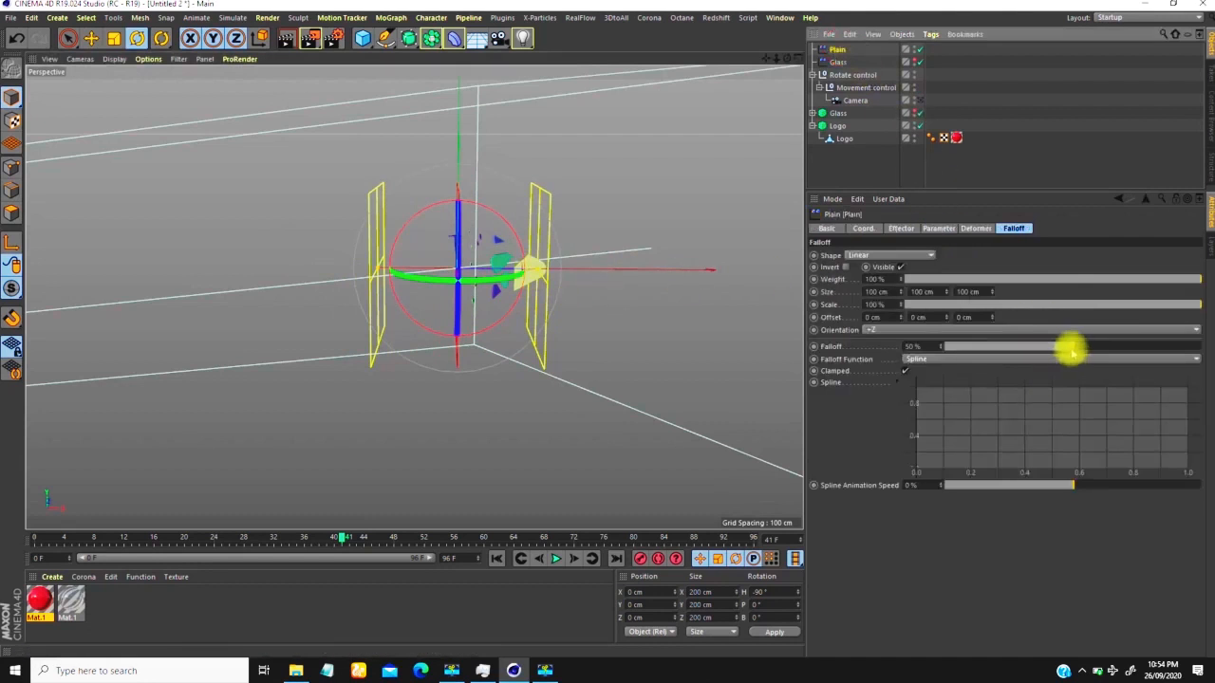
pyautogui.moveTo(1071, 351); pyautogui.dragTo(1196, 350)
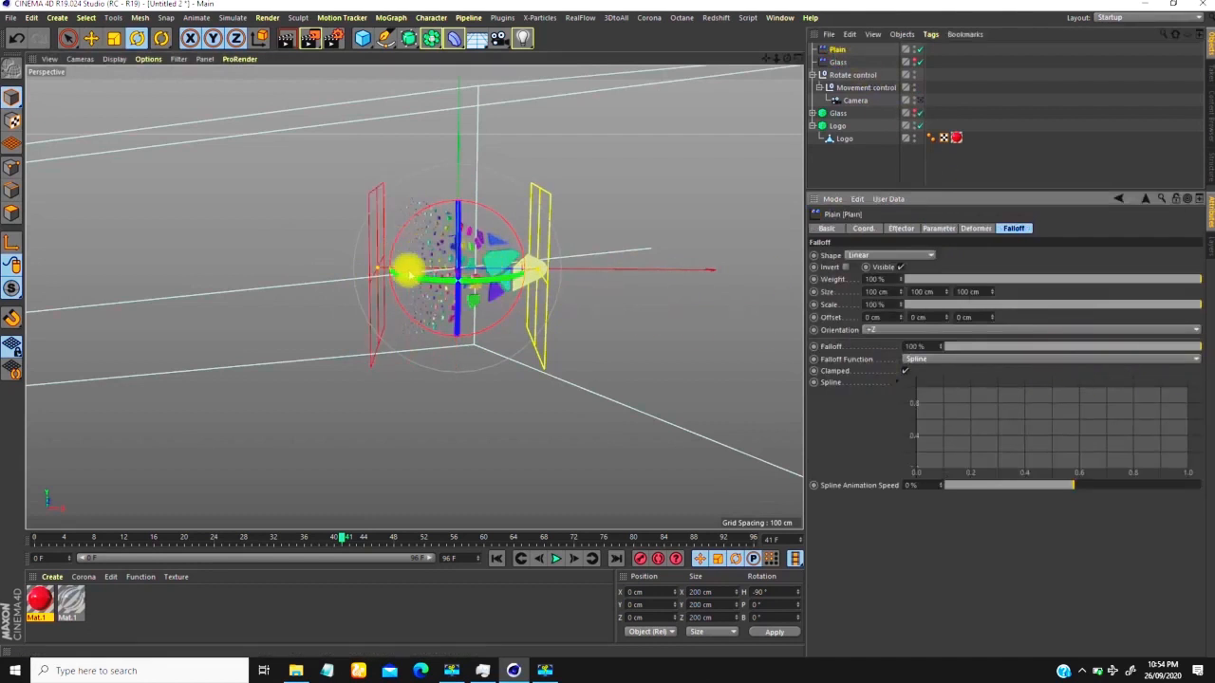
pyautogui.moveTo(379, 267); pyautogui.dragTo(424, 266)
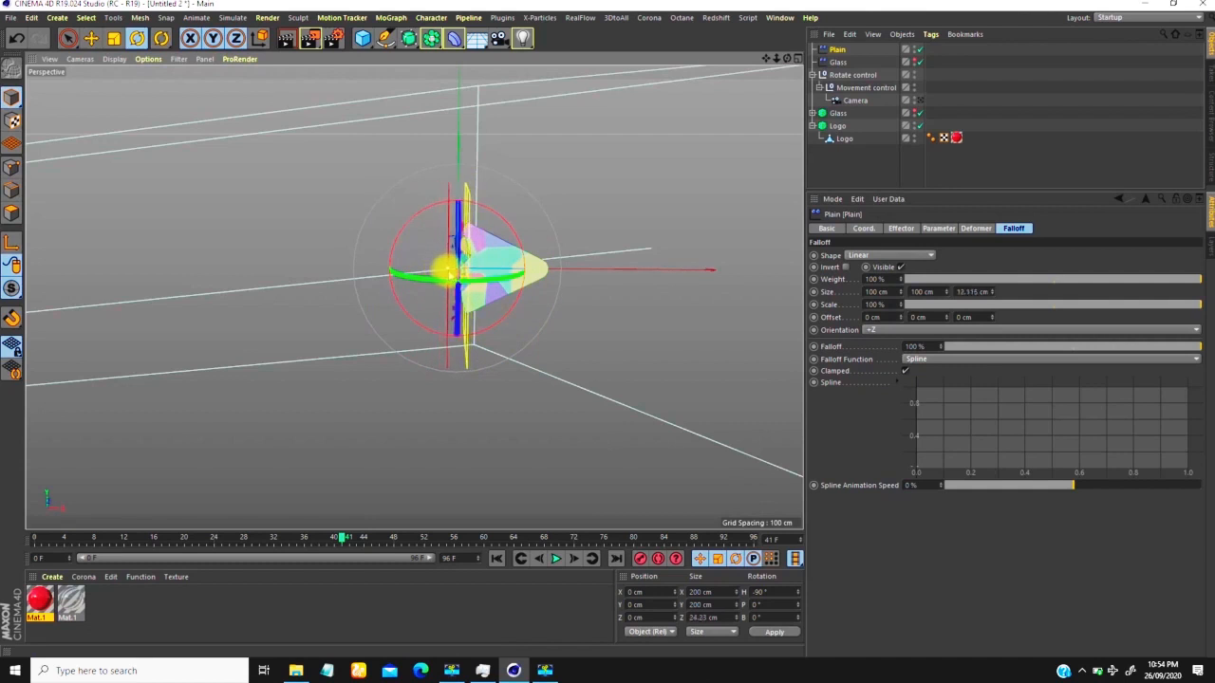
pyautogui.scroll(9, 504, 208)
pyautogui.scroll(-5, 531, 183)
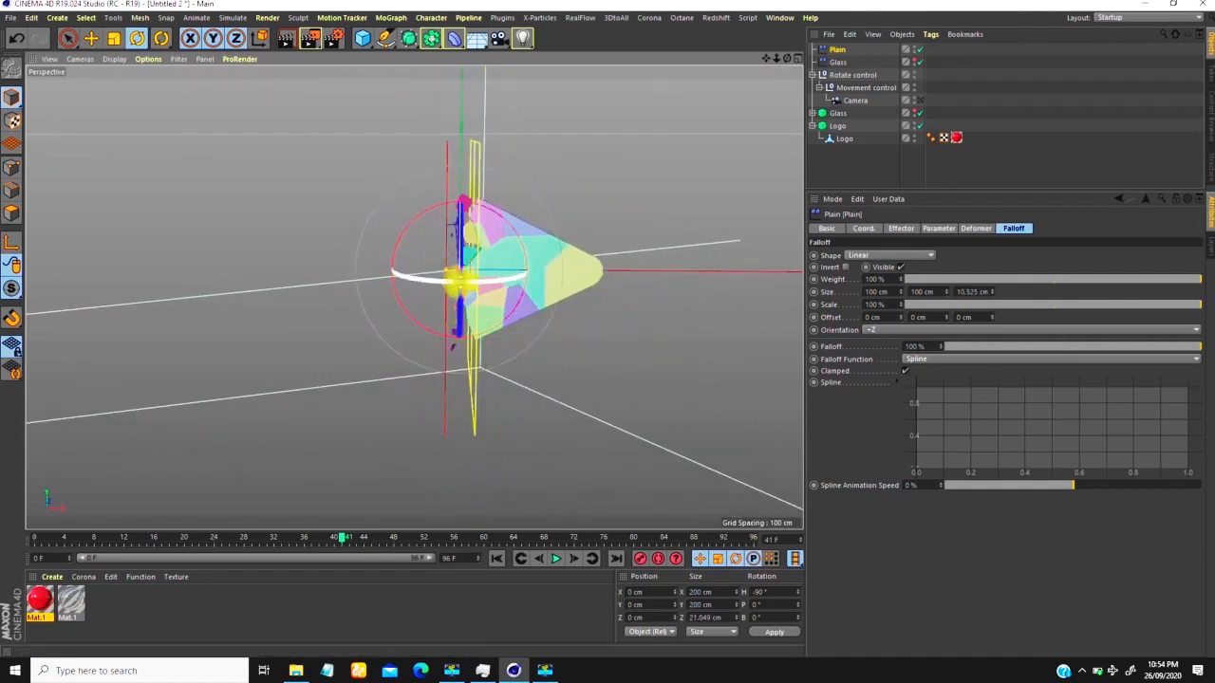
# Step: Move the Plain effector along X to about -66 cm, near the logo's wide edge
pyautogui.press('e')
pyautogui.moveTo(571, 271); pyautogui.dragTo(530, 268)
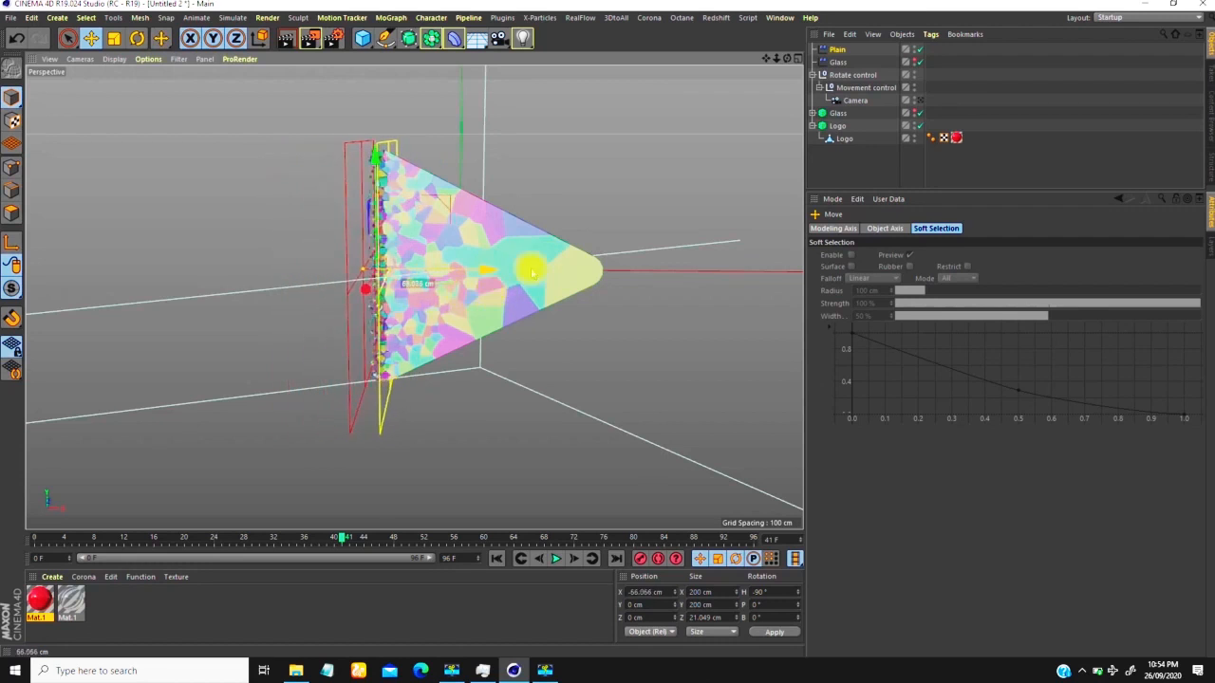
# Step: Reduce the point amount of the Logo fracture's point generator first to 400, and finally to 300
pyautogui.click(837, 127)
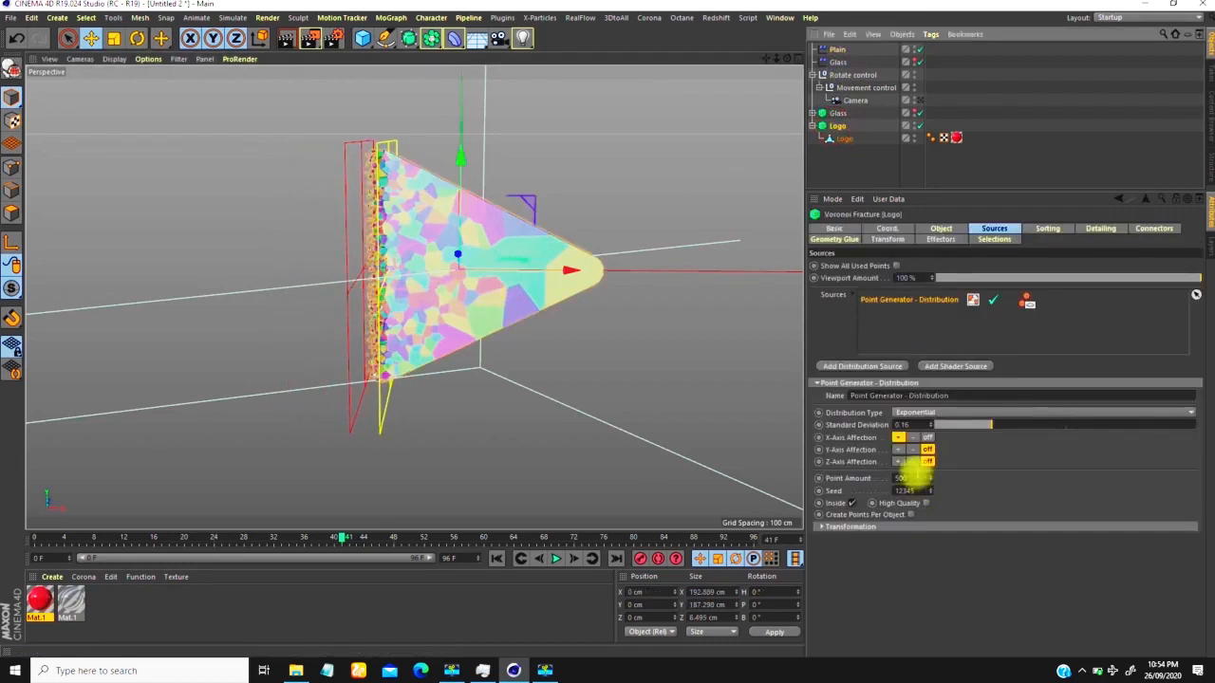
pyautogui.doubleClick(911, 479)
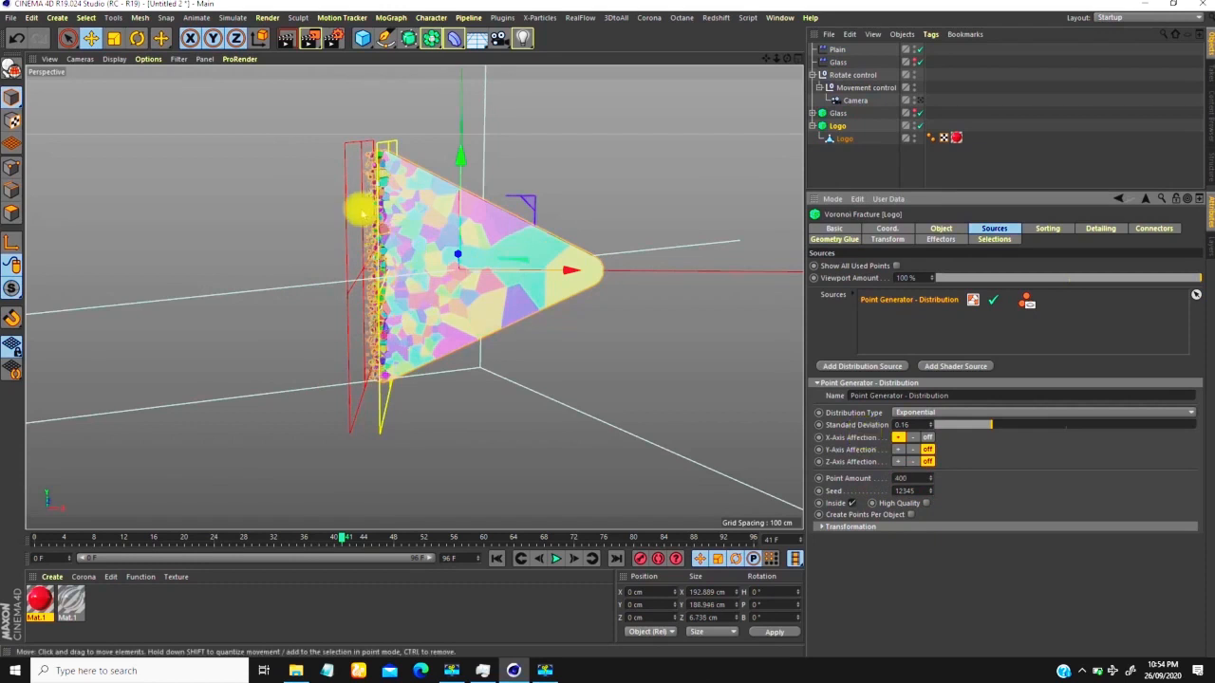
pyautogui.scroll(4, 366, 185)
pyautogui.scroll(-3, 372, 218)
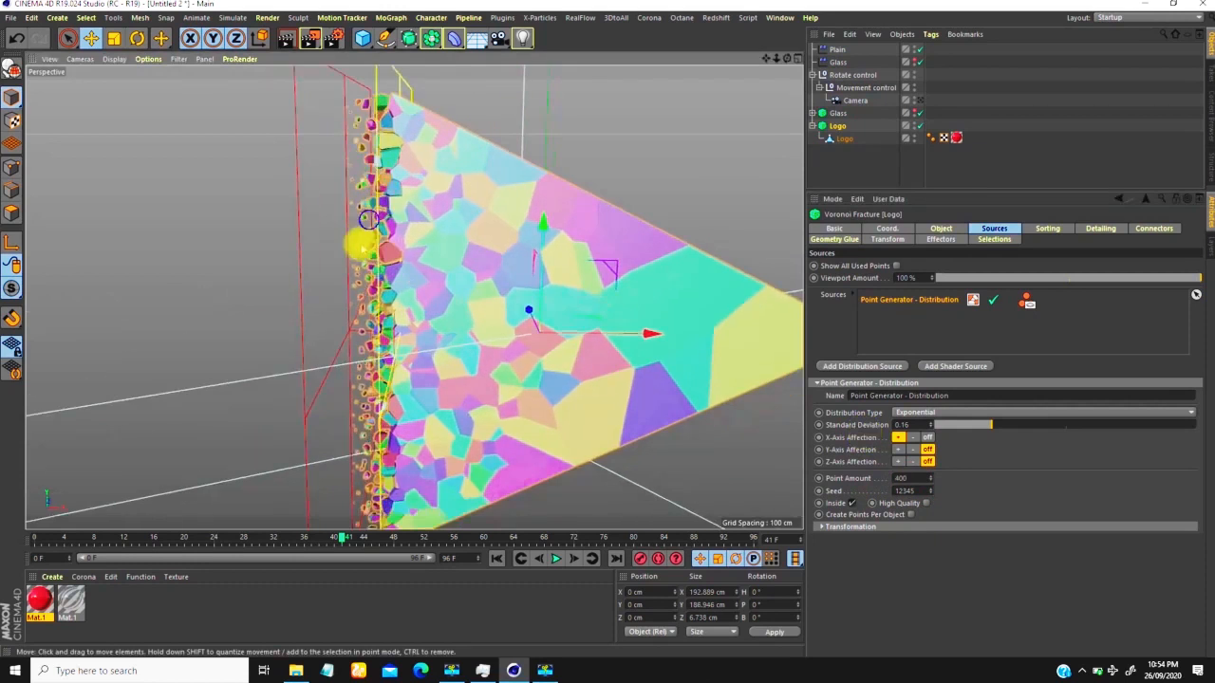
pyautogui.click(917, 479)
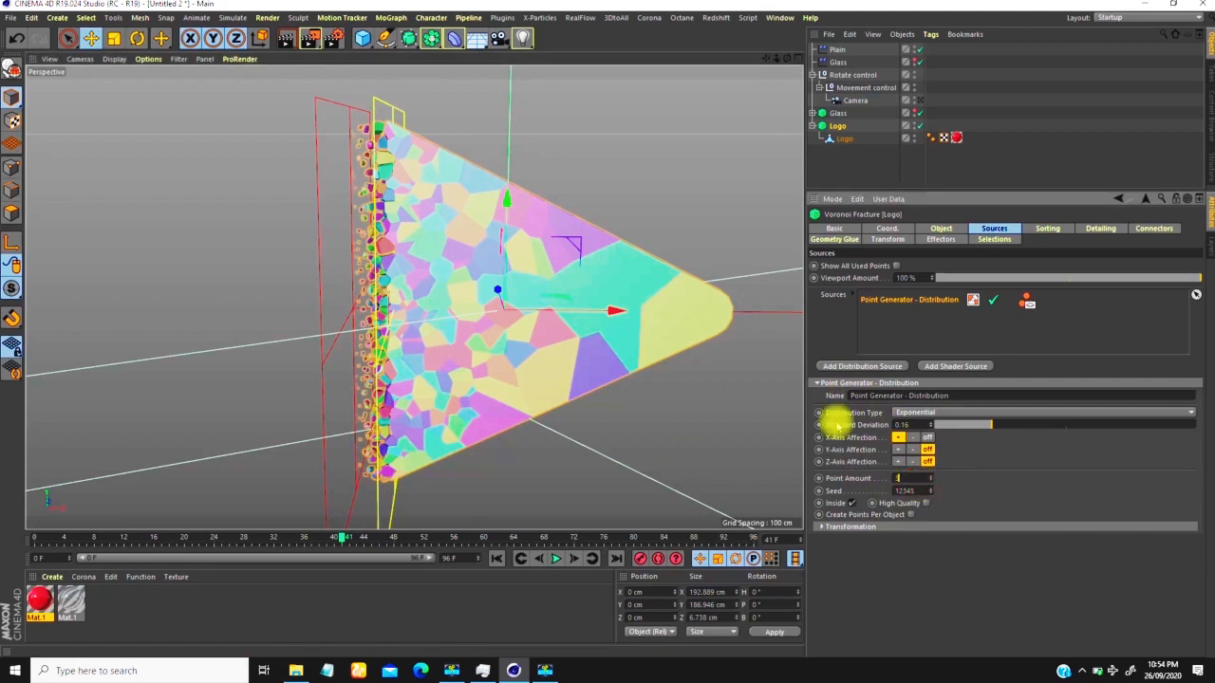
pyautogui.write('300')
pyautogui.press('Return')
# Step: Move the Plain effector outside the logo's wide edge, to about -94 cm on X
pyautogui.keyDown('alt'); pyautogui.moveTo(579, 309); pyautogui.dragTo(403, 320); pyautogui.keyUp('alt')
pyautogui.click(837, 50)
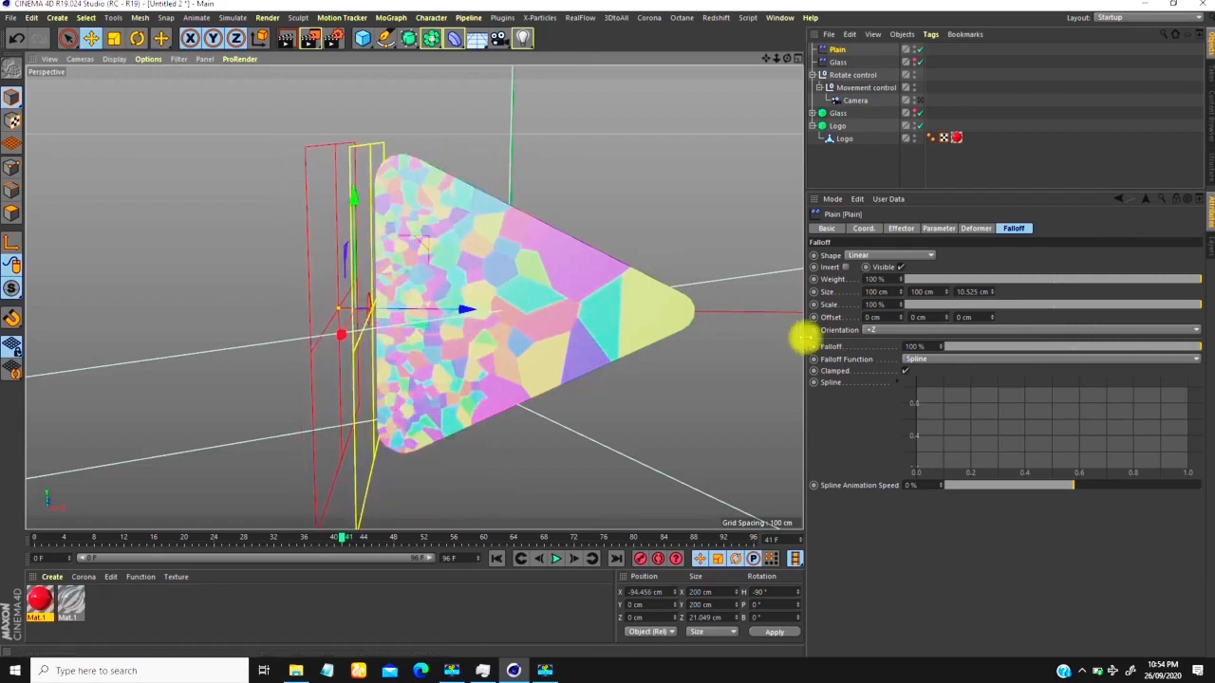
# Step: Shift the Logo fracture's point generator 7 cm along X in its transformation settings
pyautogui.click(837, 125)
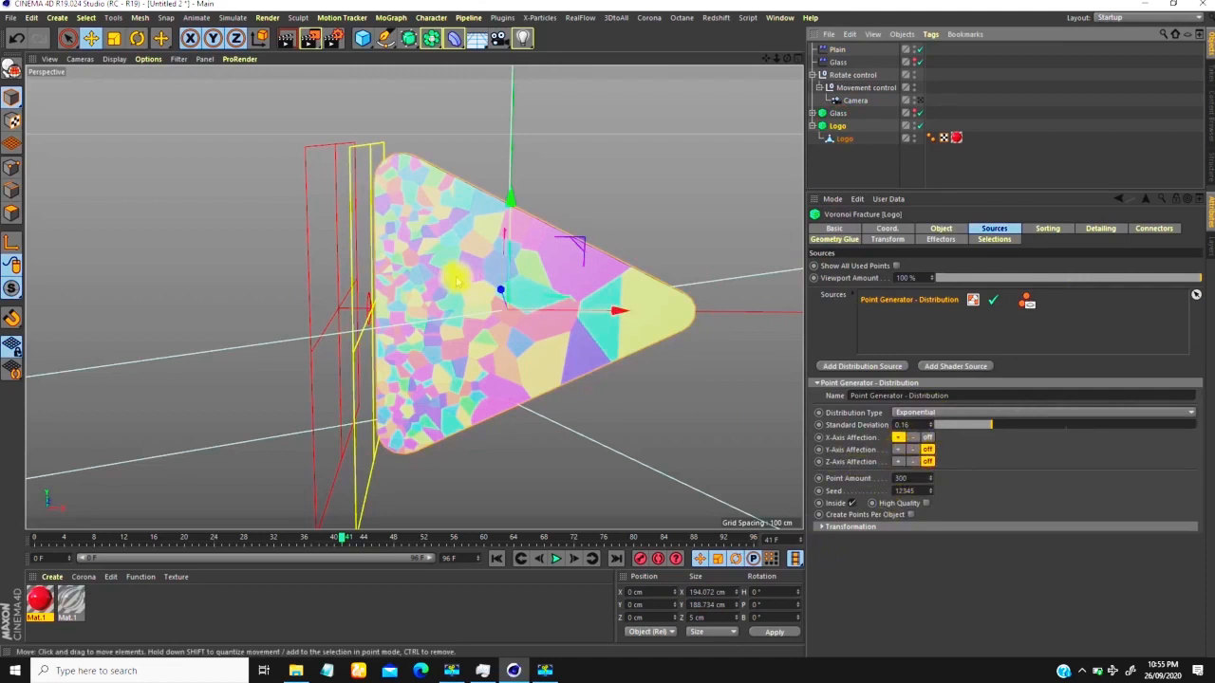
pyautogui.scroll(3, 449, 254)
pyautogui.scroll(-2, 444, 252)
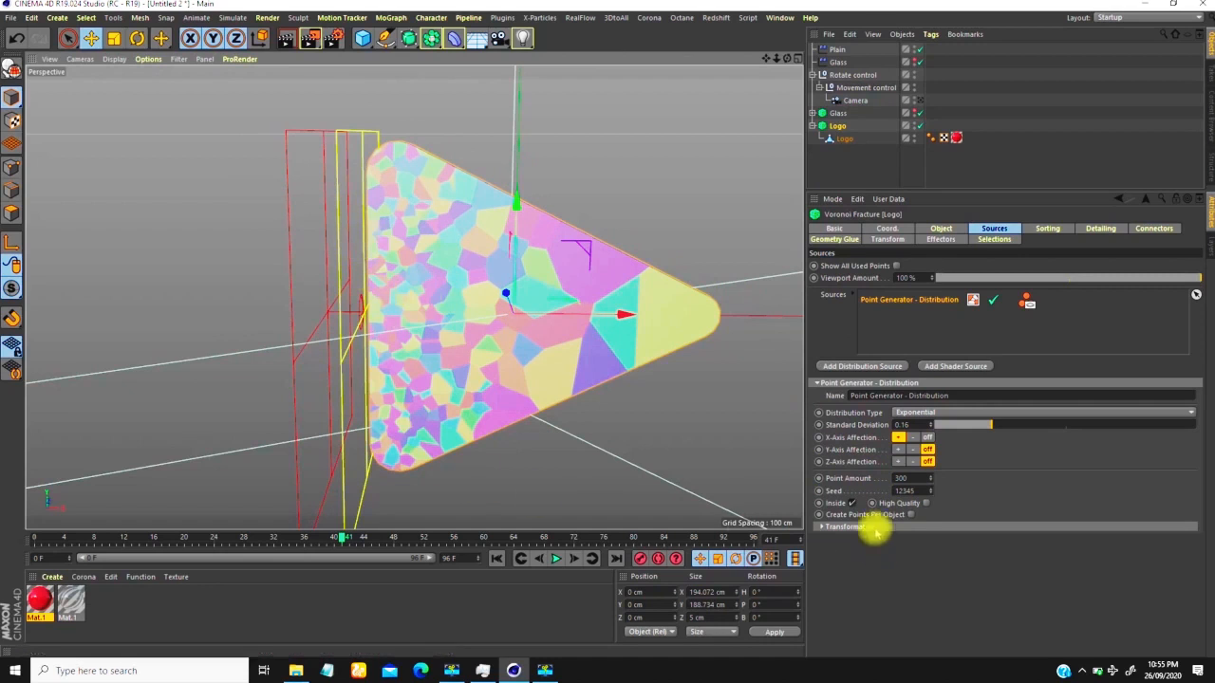
pyautogui.click(820, 528)
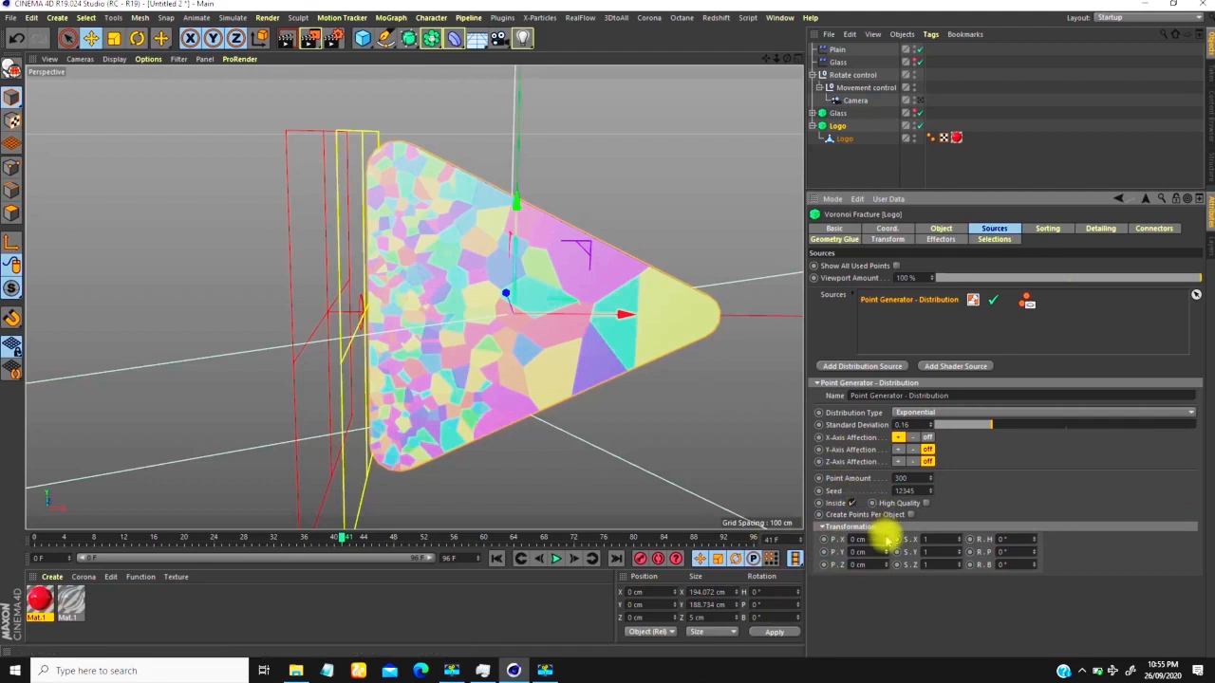
pyautogui.moveTo(889, 536)
pyautogui.mouseDown()
pyautogui.moveTo(889, 513)
pyautogui.moveTo(887, 545)
pyautogui.mouseUp()
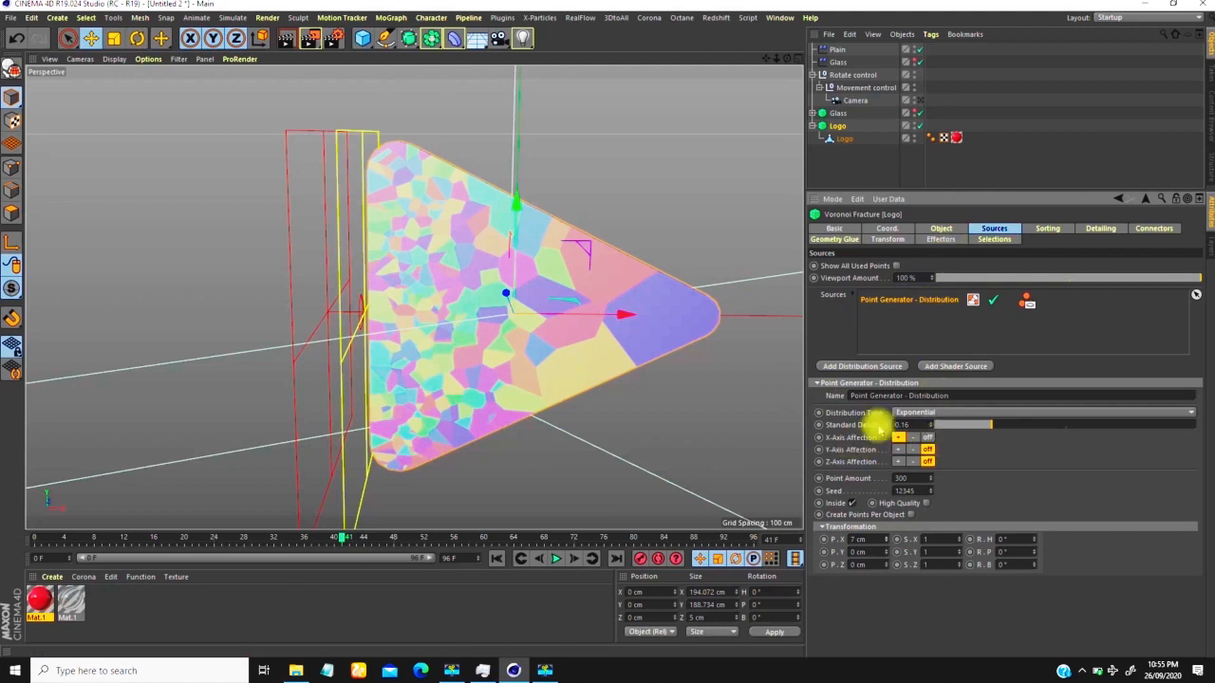
# Step: Move the Plain effector along X into the middle of the logo, to about -13 cm
pyautogui.click(835, 49)
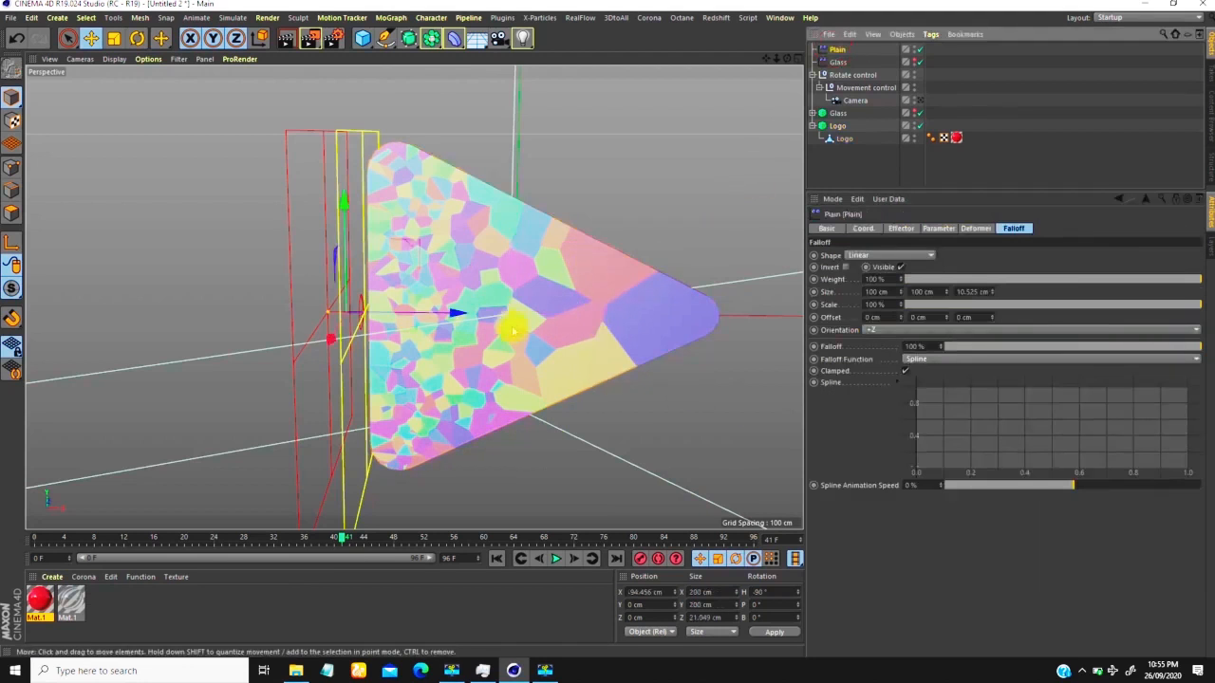
pyautogui.moveTo(462, 310); pyautogui.dragTo(618, 305)
pyautogui.scroll(-5, 539, 283)
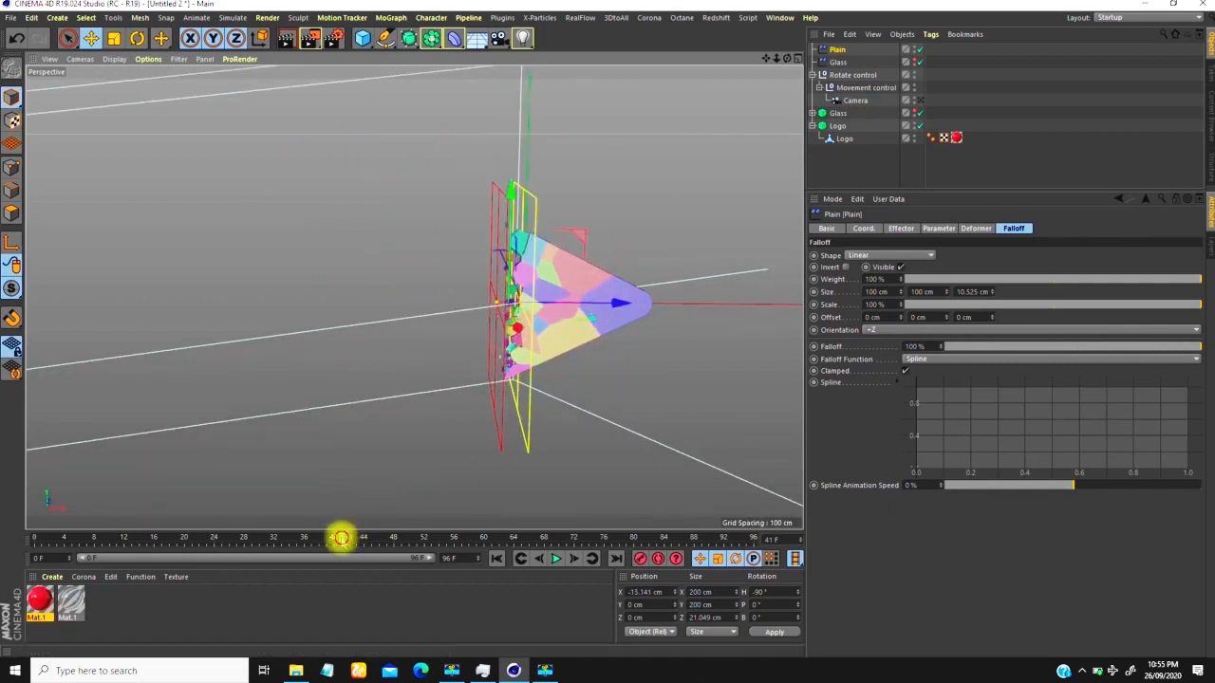
# Step: Go to frame 18 and turn on the viewport display of the Glass fracture
pyautogui.moveTo(342, 540); pyautogui.dragTo(316, 519)
pyautogui.moveTo(246, 534); pyautogui.dragTo(171, 537)
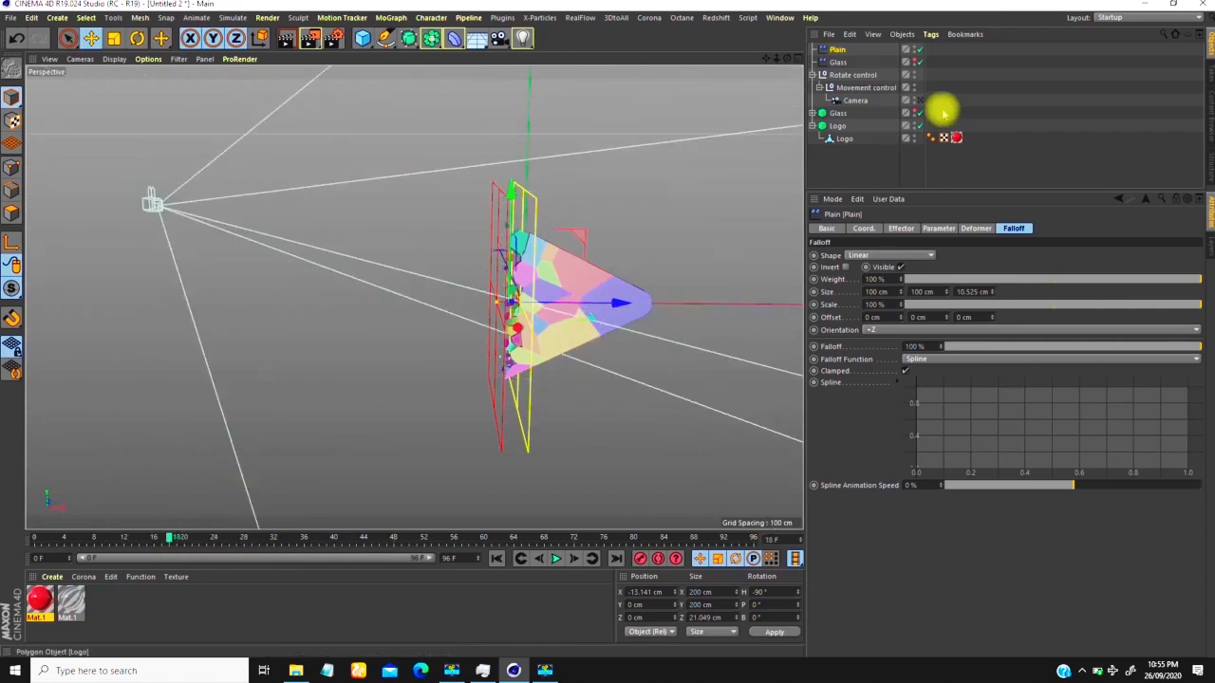
pyautogui.click(918, 113)
# Step: Apply the glass material to the Glass fracture and move its texture tag onto the child Glass object
pyautogui.moveTo(72, 599); pyautogui.dragTo(843, 115)
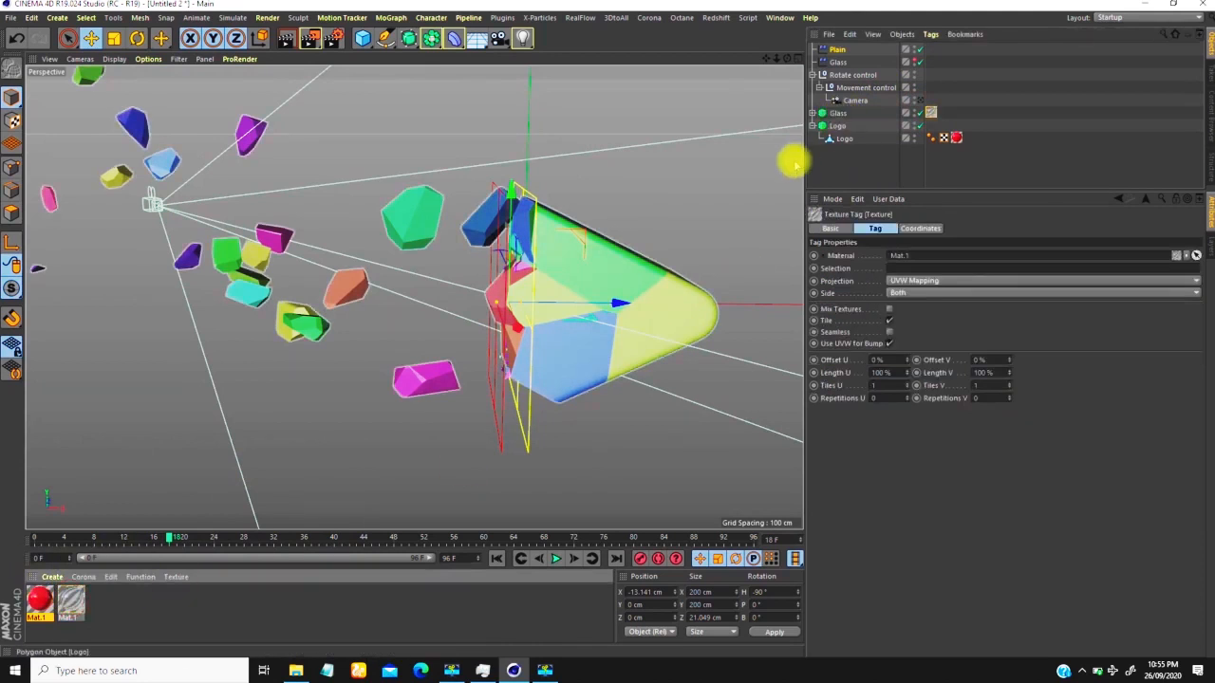
pyautogui.click(814, 114)
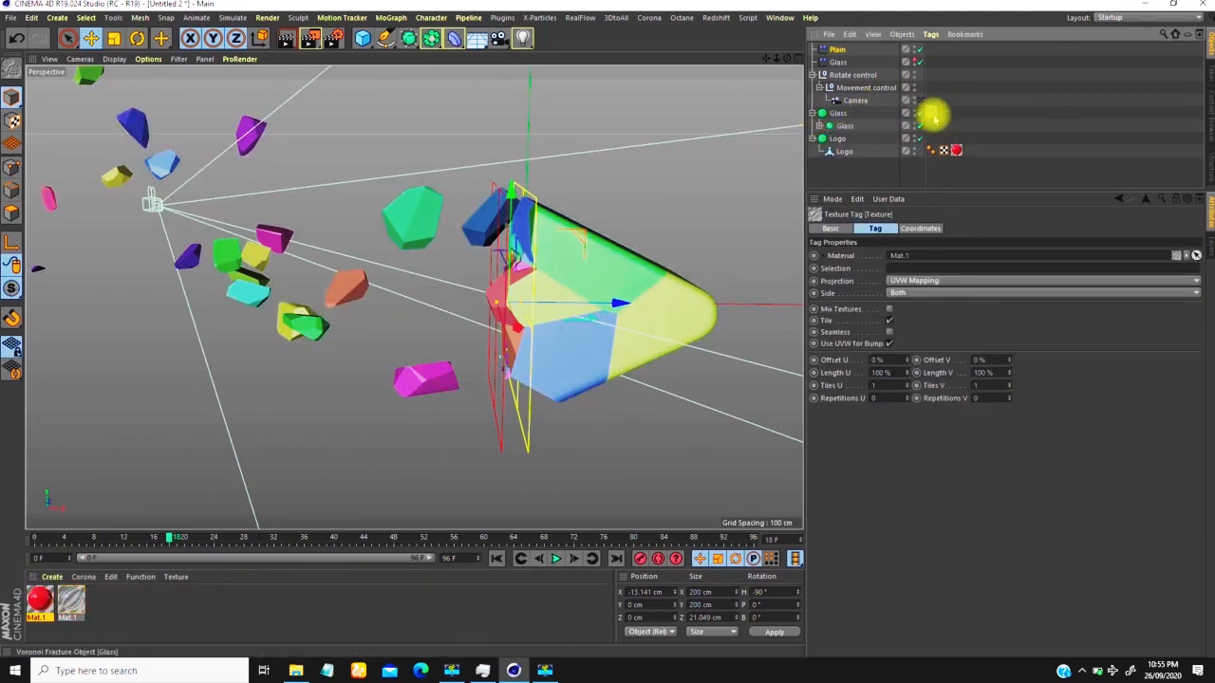
pyautogui.click(932, 113)
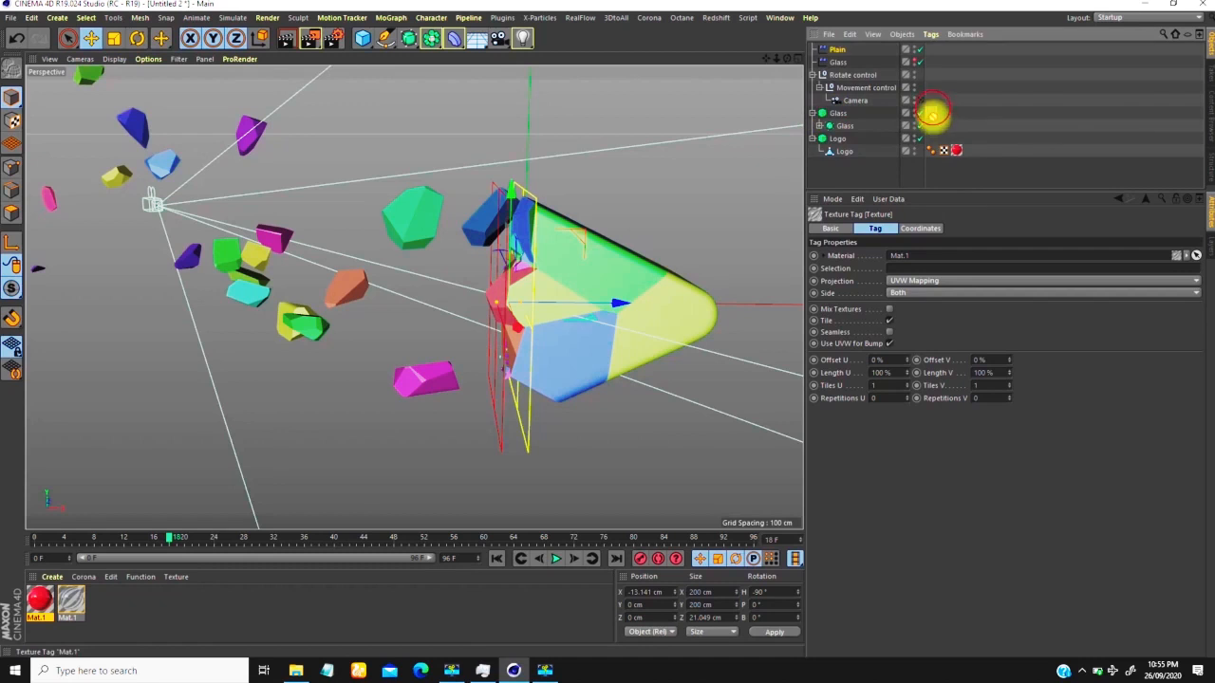
# Step: Turn off Colorize Fragments in the Glass Voronoi Fracture's object properties
pyautogui.click(832, 126)
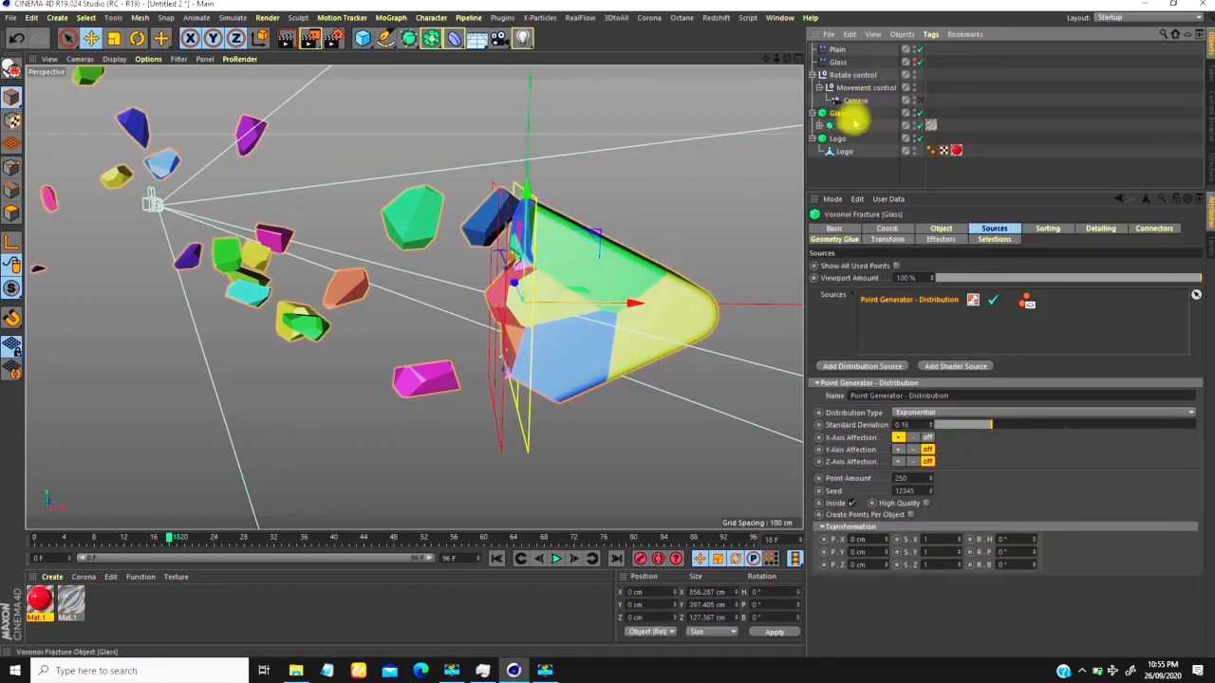
pyautogui.click(940, 228)
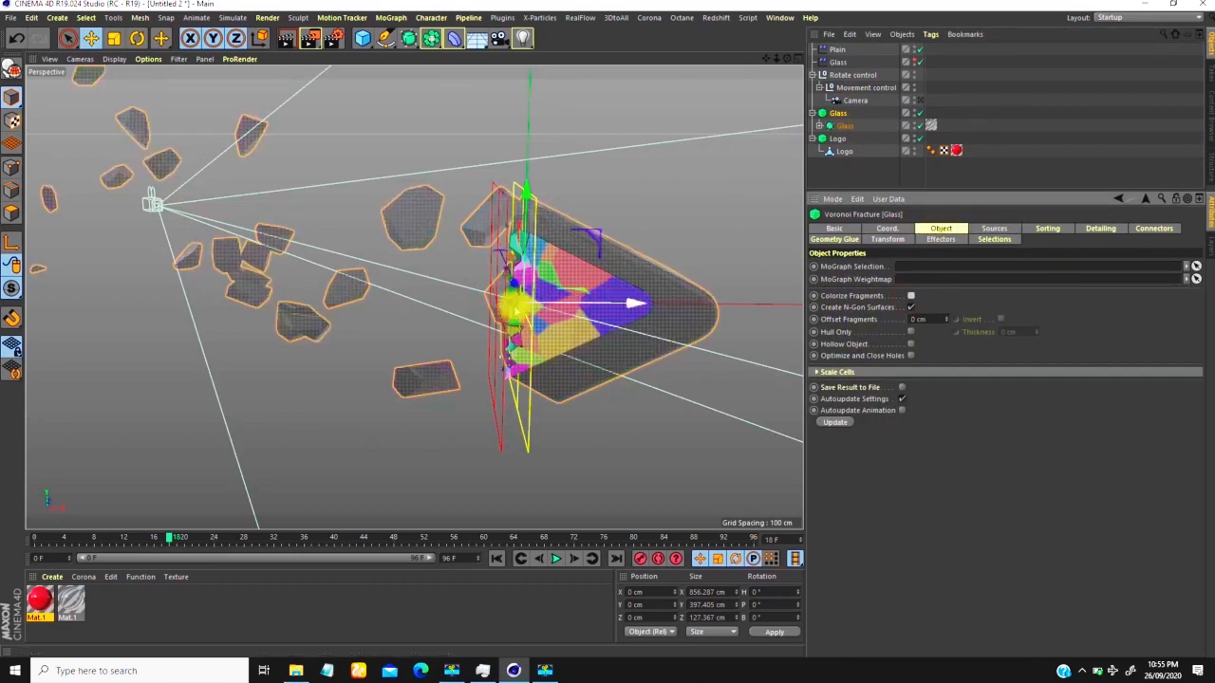
# Step: Go to frame 20 and rename the Plain effector as Logo
pyautogui.keyDown('alt'); pyautogui.moveTo(484, 298); pyautogui.dragTo(499, 336); pyautogui.keyUp('alt')
pyautogui.moveTo(515, 347)
pyautogui.keyDown('alt'); pyautogui.mouseDown(button='right')
pyautogui.moveTo(500, 387)
pyautogui.moveTo(513, 327)
pyautogui.mouseUp(button='right'); pyautogui.keyUp('alt')
pyautogui.keyDown('alt'); pyautogui.moveTo(512, 326); pyautogui.dragTo(496, 299); pyautogui.keyUp('alt')
pyautogui.moveTo(168, 537)
pyautogui.mouseDown()
pyautogui.moveTo(116, 537)
pyautogui.moveTo(186, 538)
pyautogui.mouseUp()
pyautogui.click(838, 49)
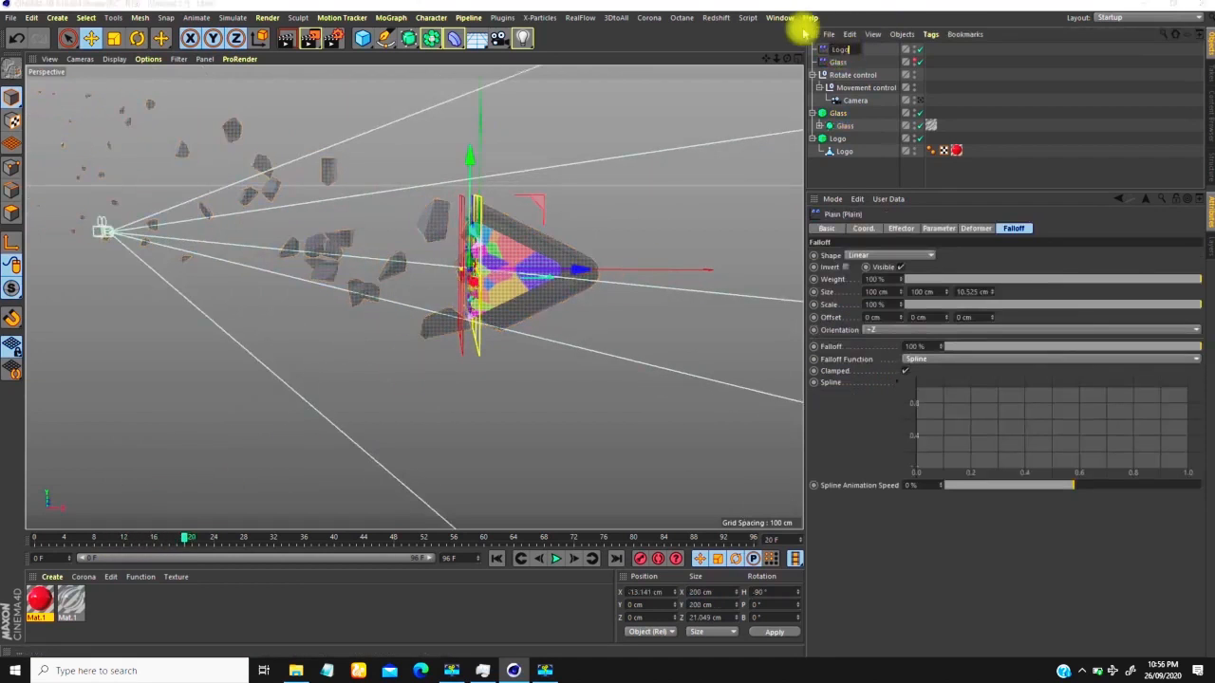
pyautogui.press('Return')
# Step: Move the Logo effector along X to about 117 cm and keyframe its X position at frame 20
pyautogui.moveTo(576, 275); pyautogui.dragTo(674, 269)
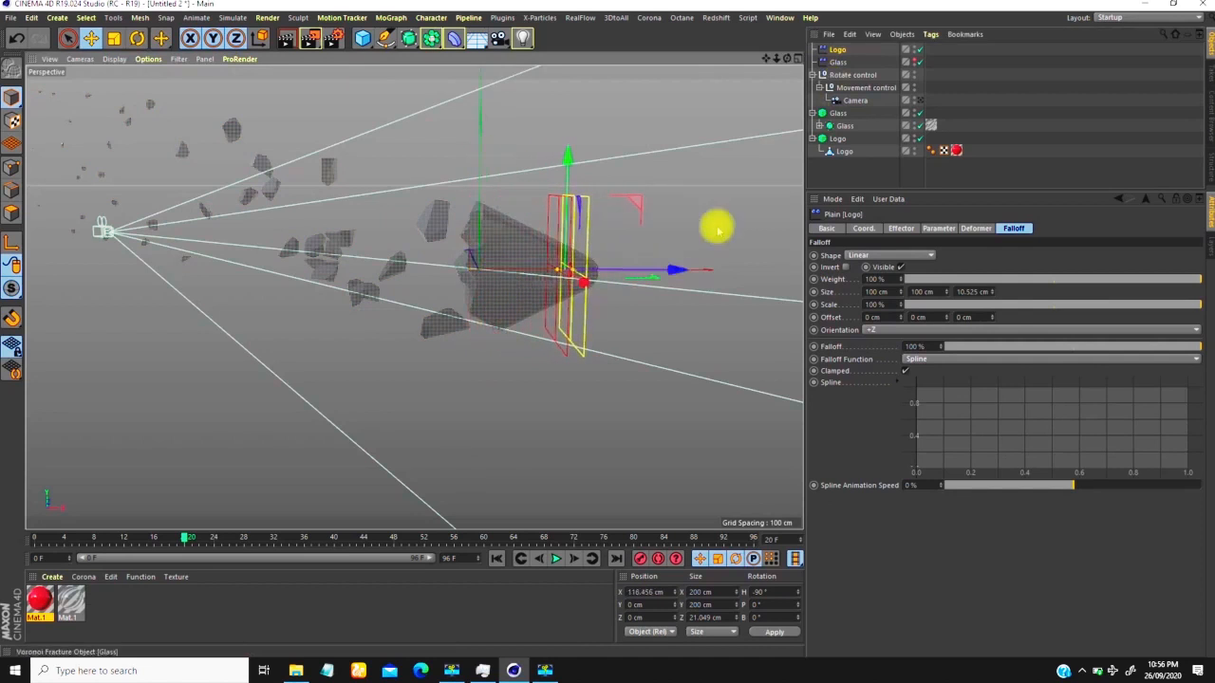
pyautogui.moveTo(185, 537)
pyautogui.mouseDown()
pyautogui.moveTo(95, 550)
pyautogui.moveTo(184, 541)
pyautogui.mouseUp()
pyautogui.click(844, 49)
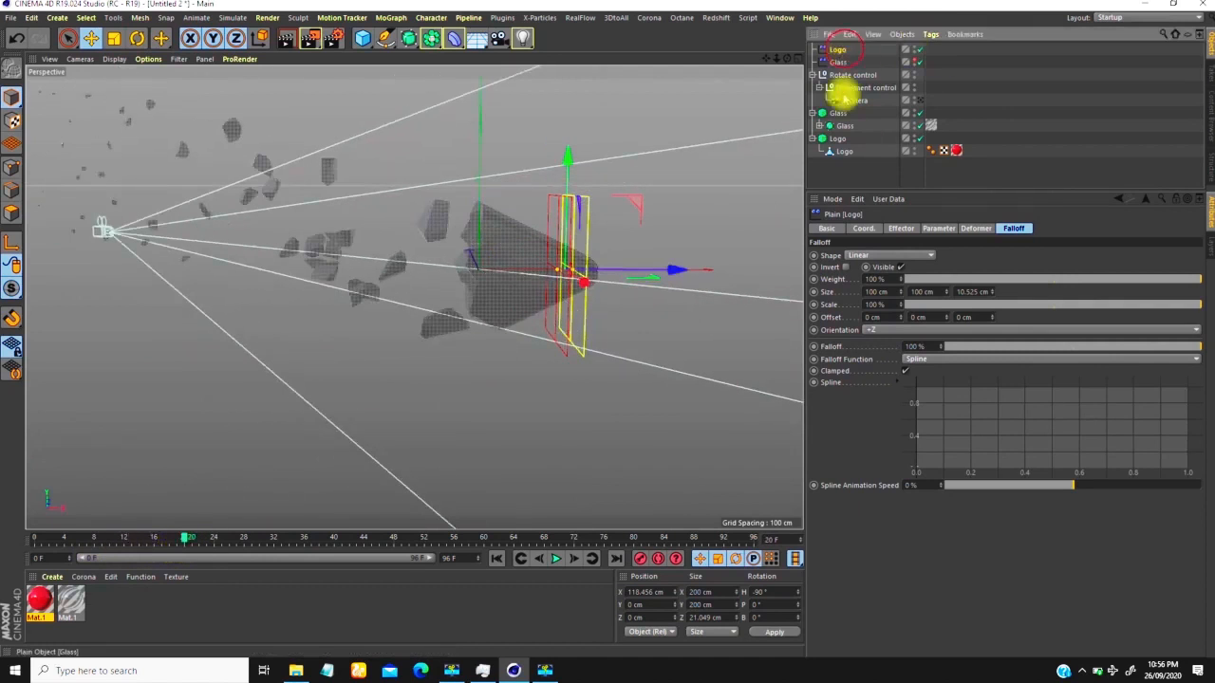
pyautogui.click(862, 228)
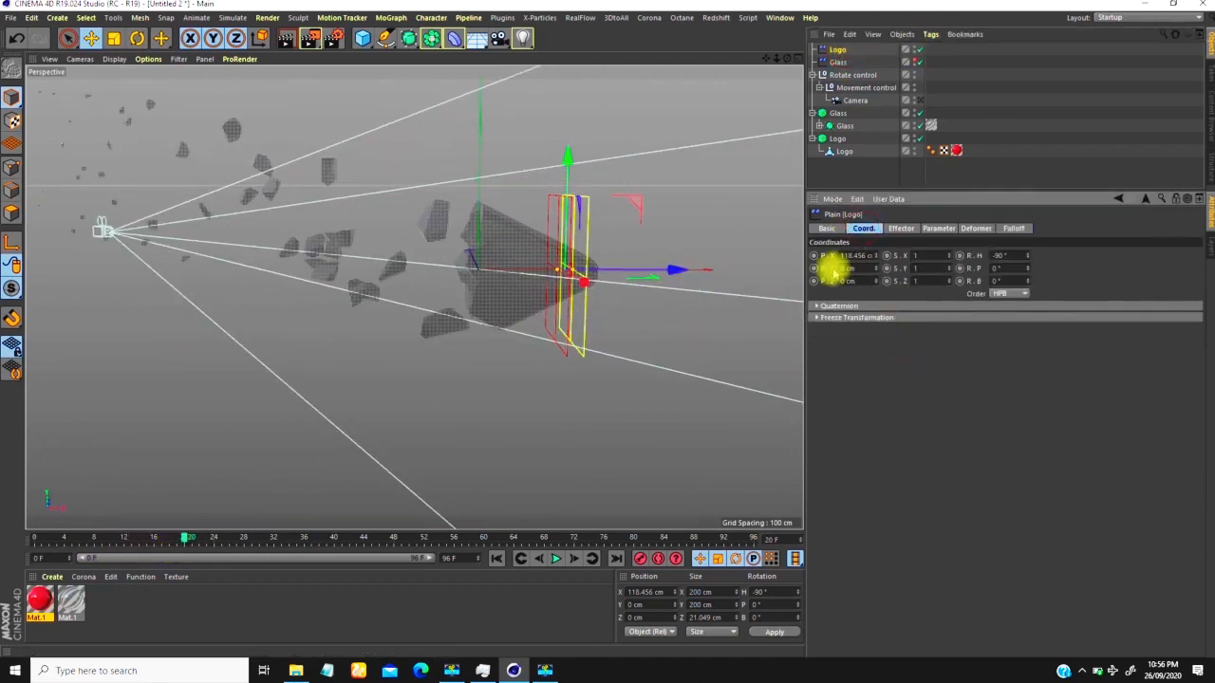
pyautogui.moveTo(671, 274)
pyautogui.mouseDown()
pyautogui.moveTo(658, 272)
pyautogui.moveTo(677, 276)
pyautogui.mouseUp()
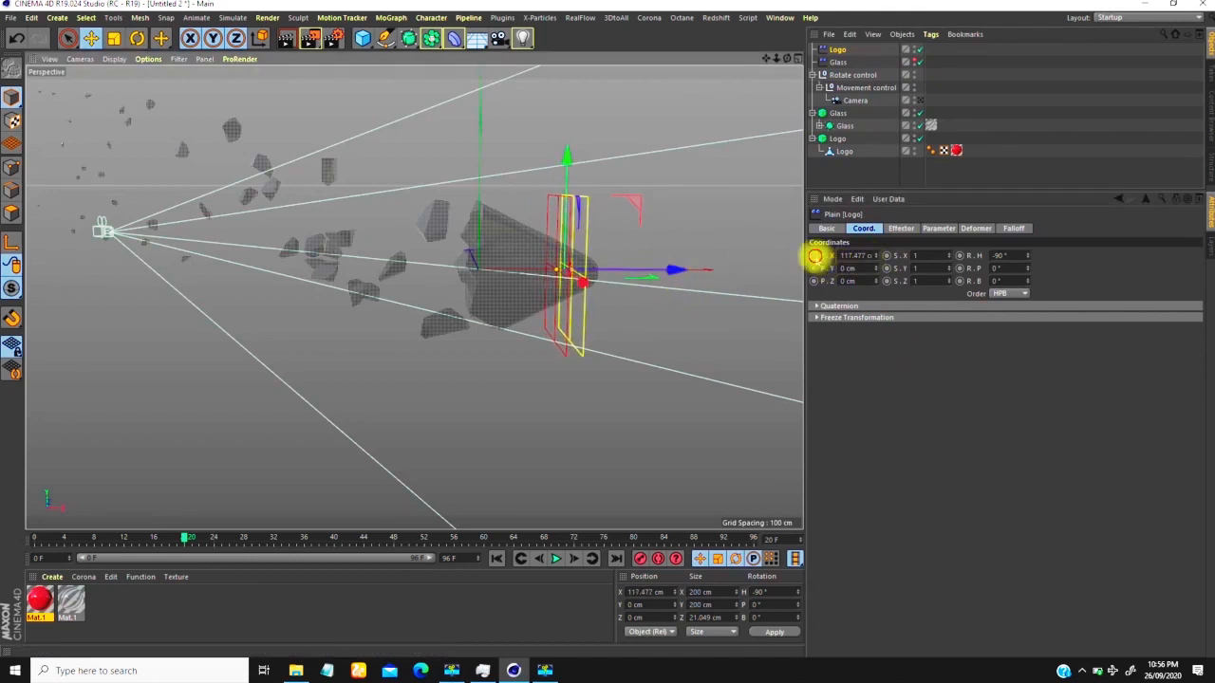
pyautogui.click(813, 255)
# Step: View through the Camera and keyframe the Logo effector's X position at about -109 cm at frame 80
pyautogui.moveTo(189, 537); pyautogui.dragTo(509, 517)
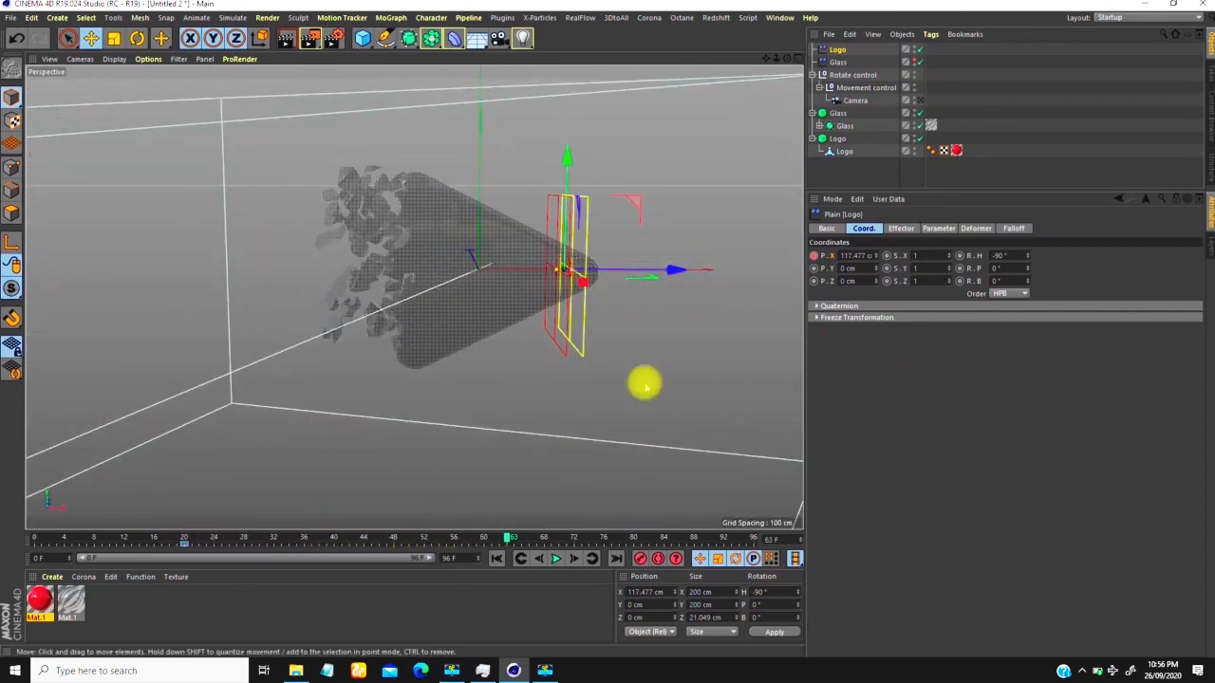
pyautogui.click(918, 101)
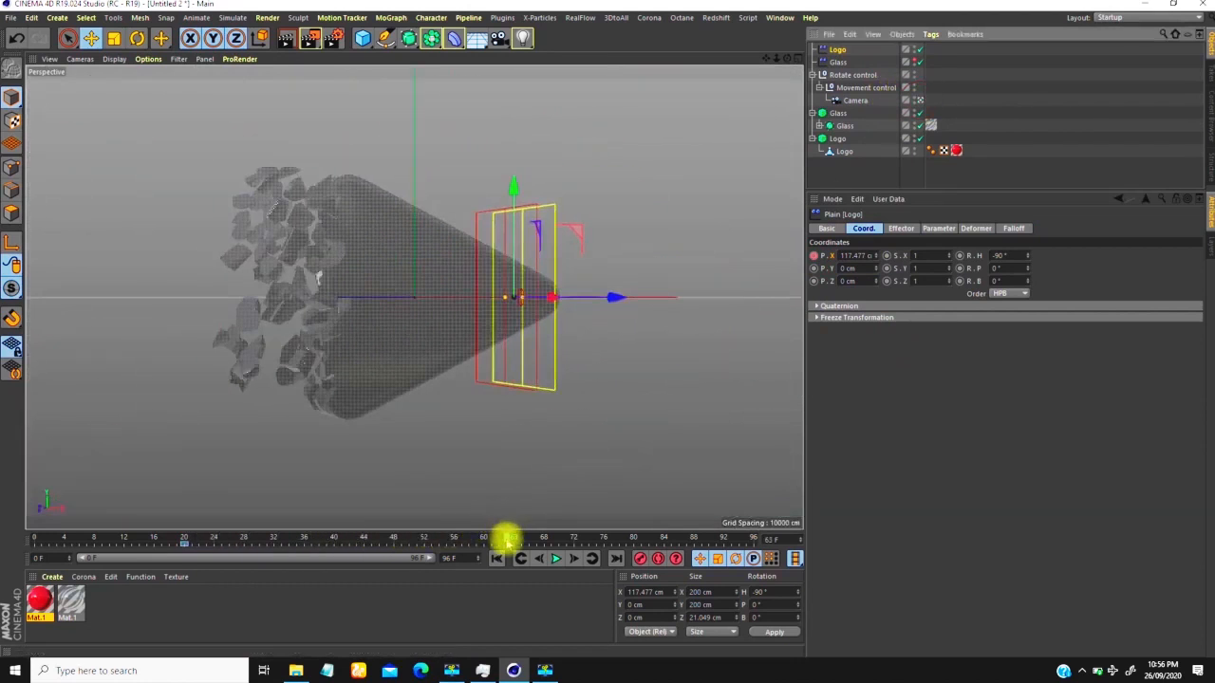
pyautogui.moveTo(505, 534); pyautogui.dragTo(636, 537)
pyautogui.moveTo(617, 297); pyautogui.dragTo(434, 332)
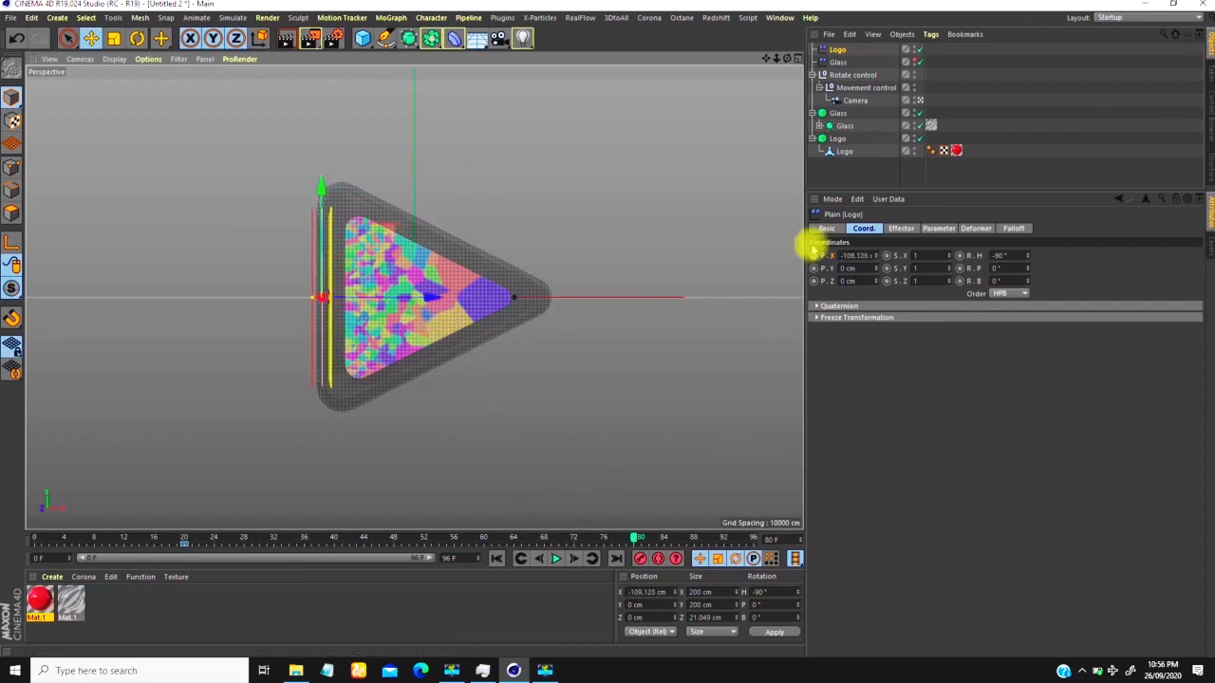
# Step: Hide the Logo effector in the viewport and play the animation from frame 0
pyautogui.click(495, 560)
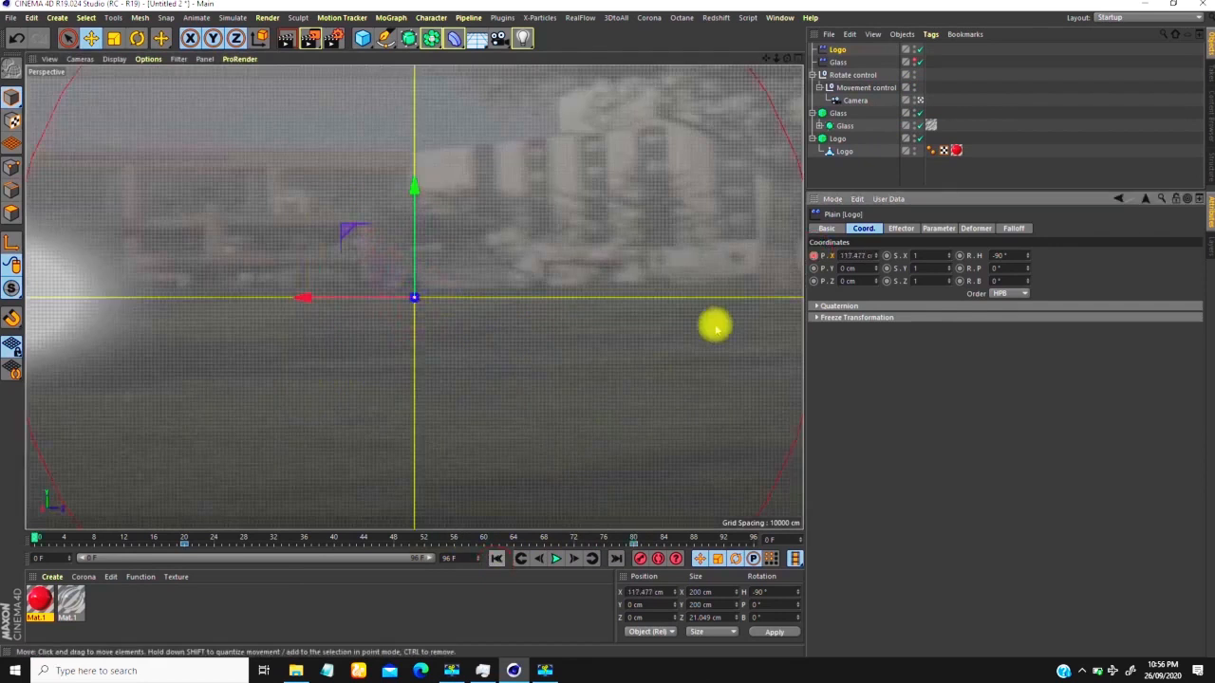
pyautogui.click(1079, 130)
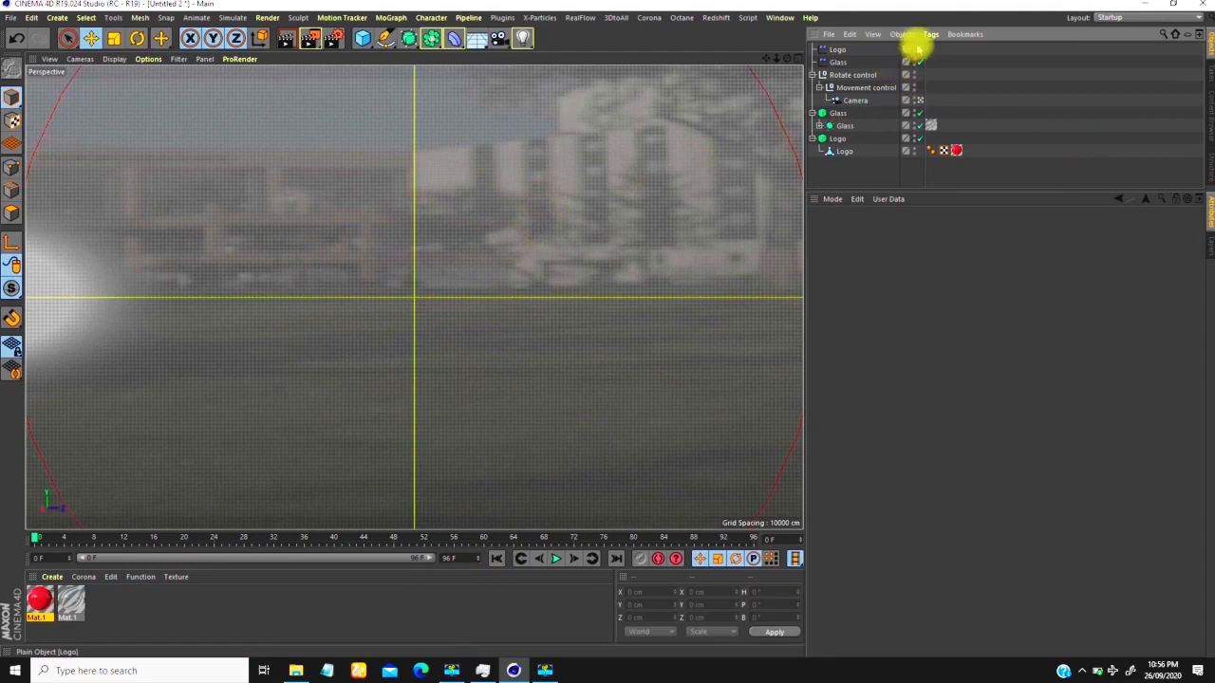
pyautogui.click(913, 46)
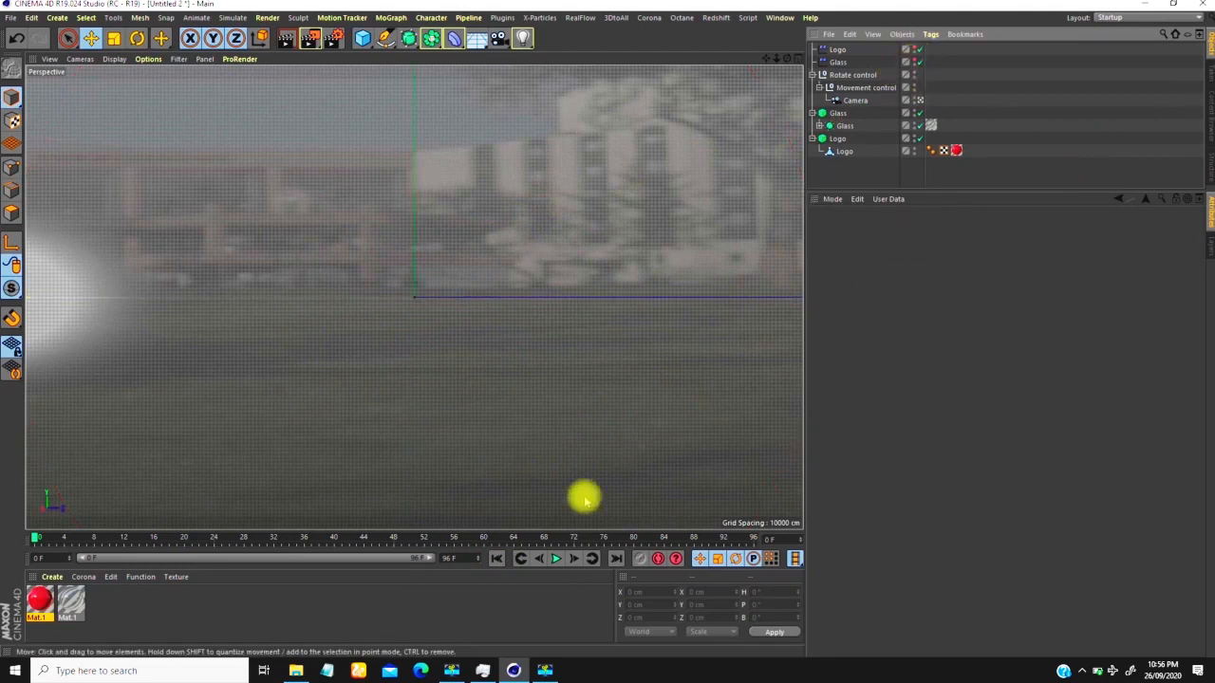
pyautogui.click(556, 559)
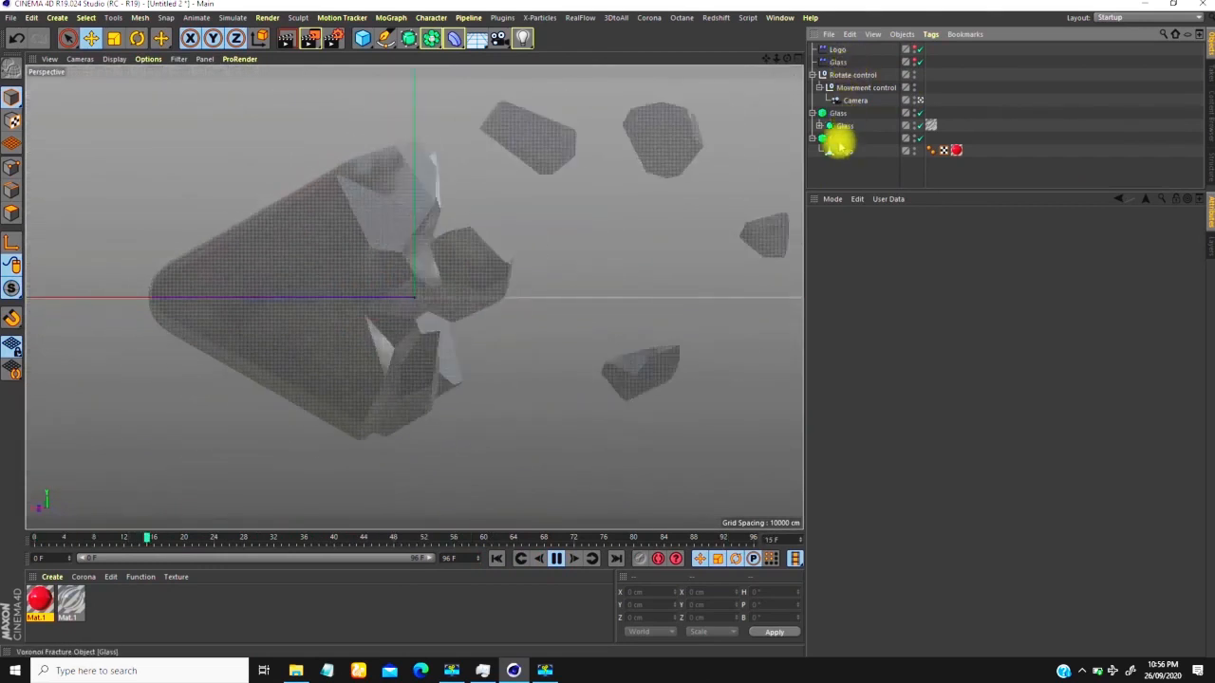
# Step: Straighten the Logo effector's Position X F-curve by steepening the frame 20 and 80 tangents, the first to about 10.39 F and -78.24 cm
pyautogui.click(839, 50)
pyautogui.rightClick(652, 186)
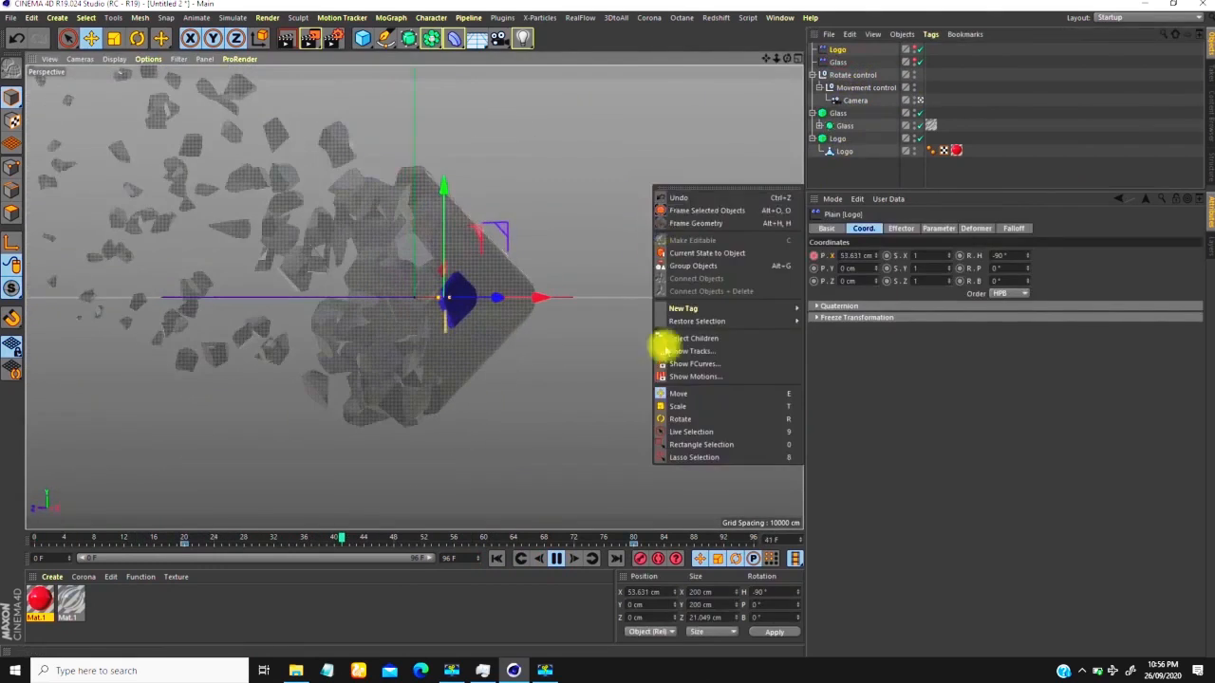
pyautogui.click(697, 363)
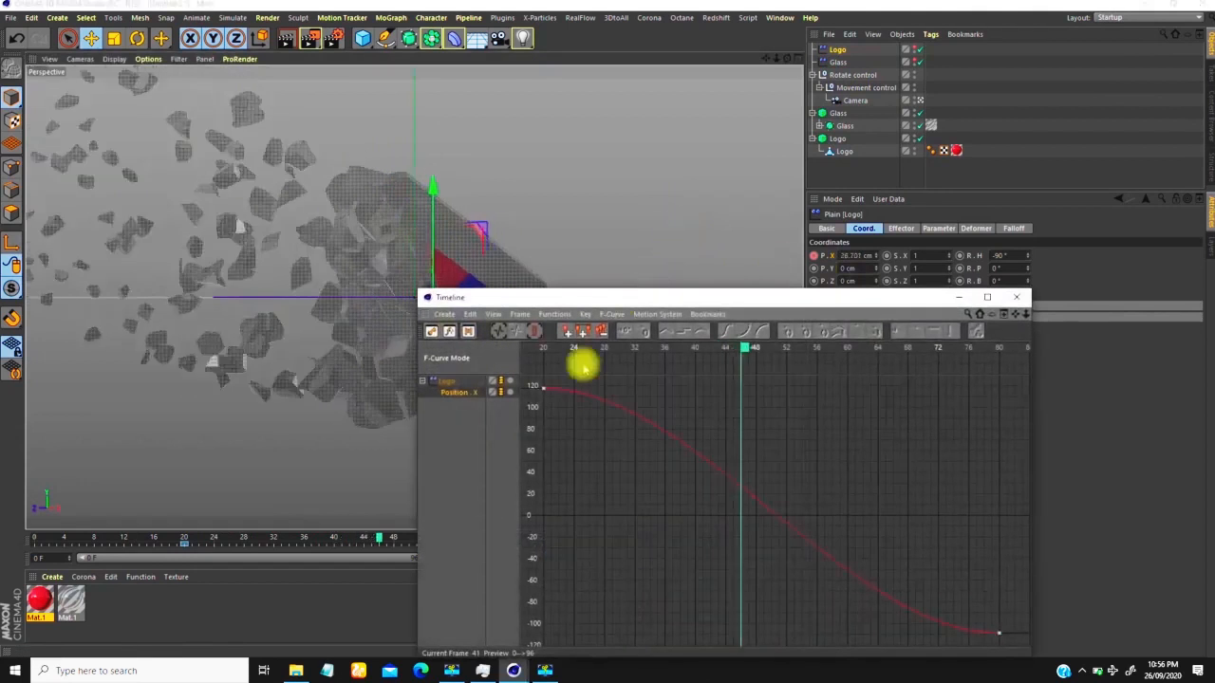
pyautogui.click(677, 402)
pyautogui.moveTo(658, 393); pyautogui.dragTo(637, 461)
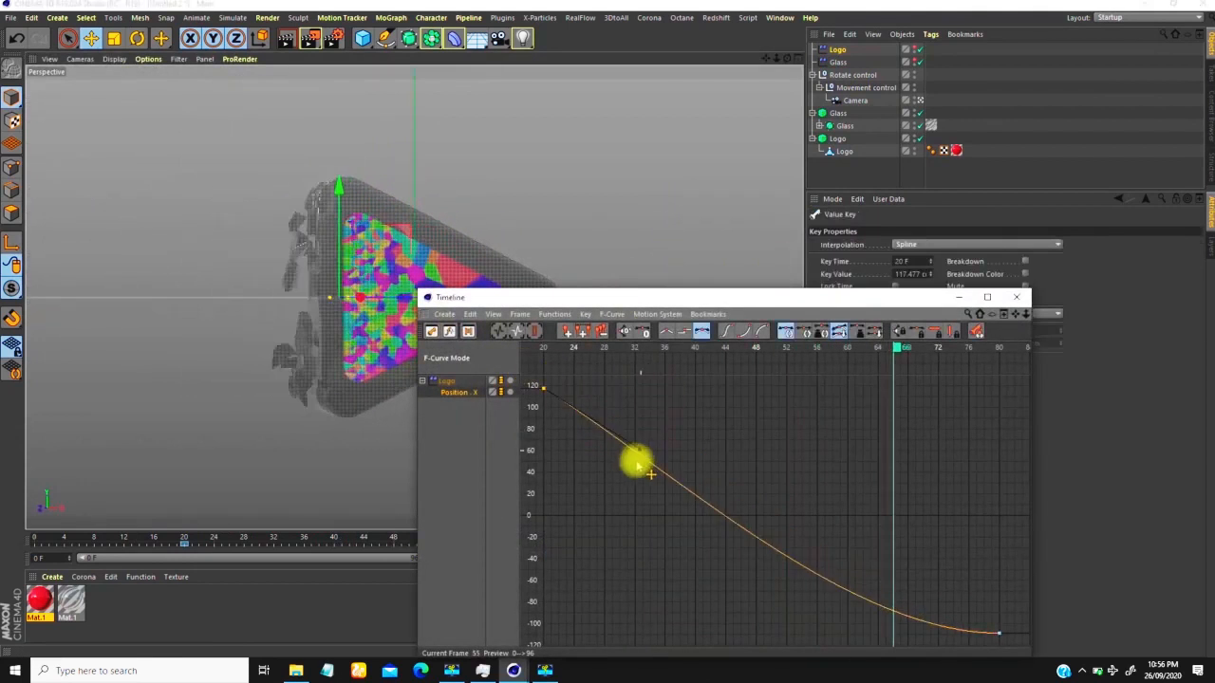
pyautogui.click(997, 631)
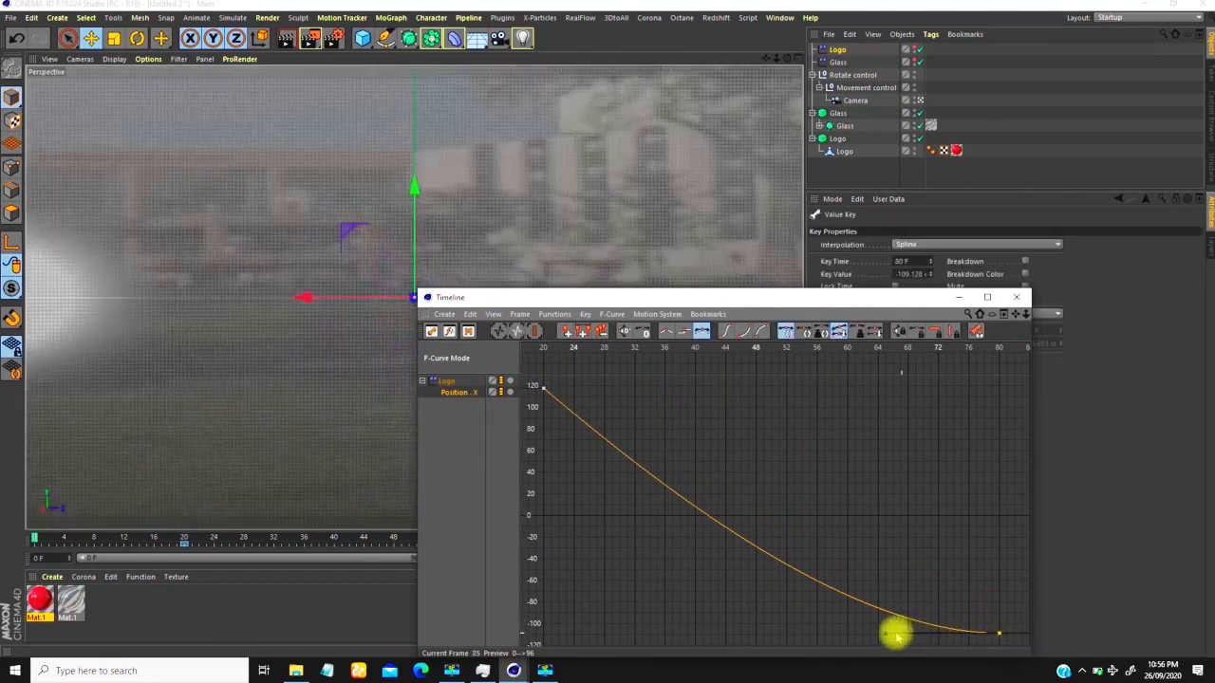
pyautogui.moveTo(896, 636); pyautogui.dragTo(867, 595)
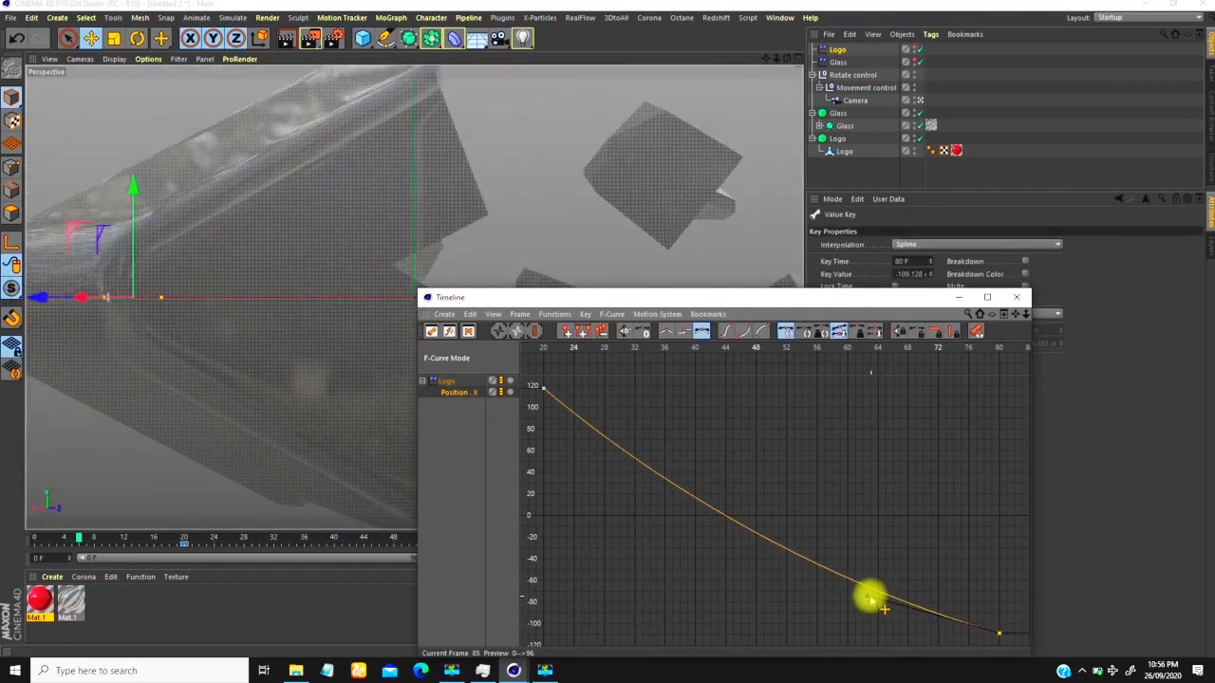
pyautogui.moveTo(576, 433); pyautogui.dragTo(521, 374)
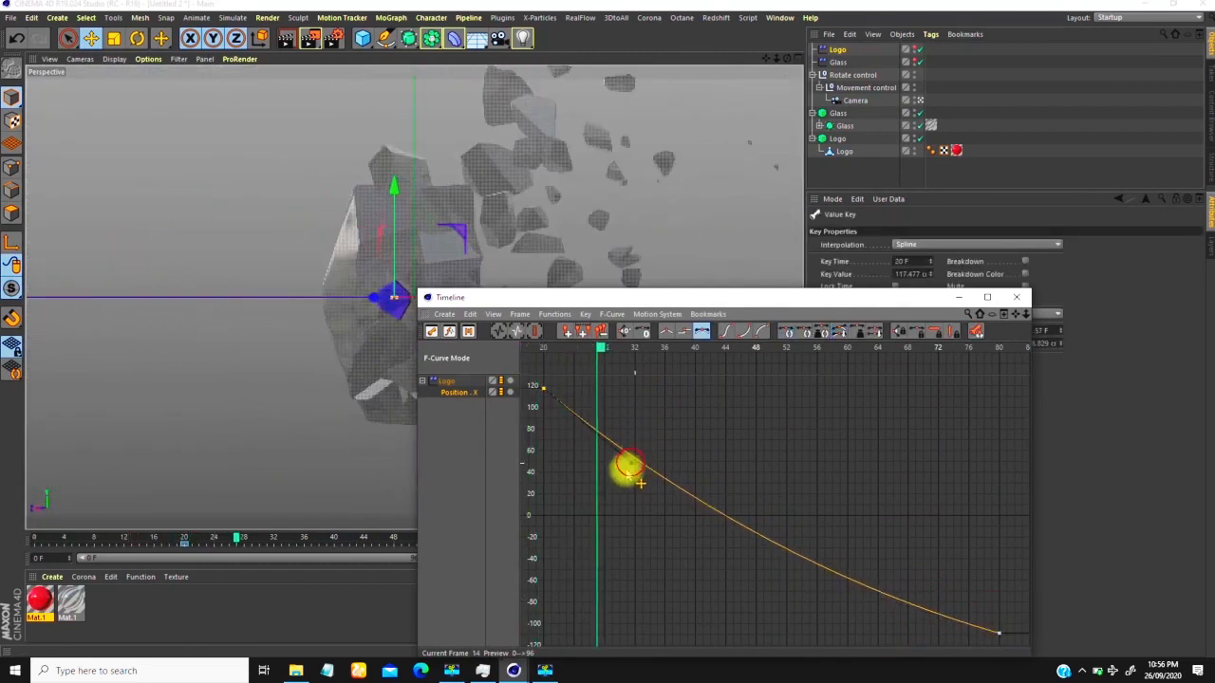
pyautogui.click(1019, 298)
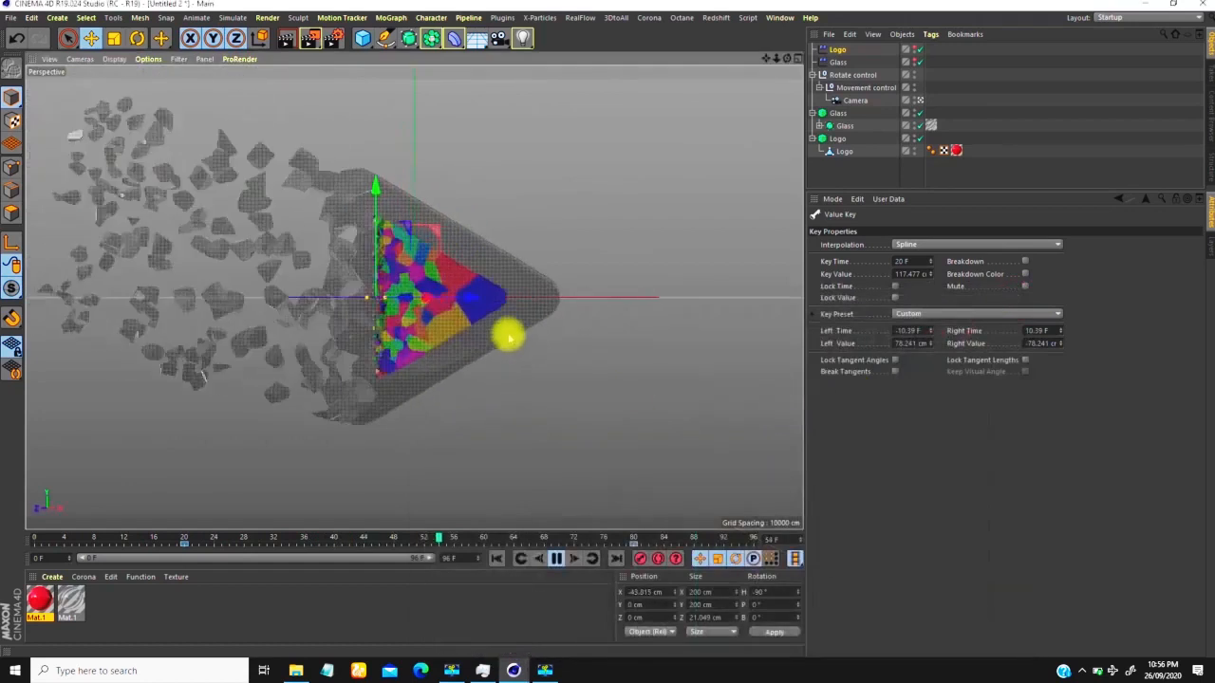
# Step: Stop playback and collapse the Glass, Logo and Rotate control hierarchies
pyautogui.click(997, 108)
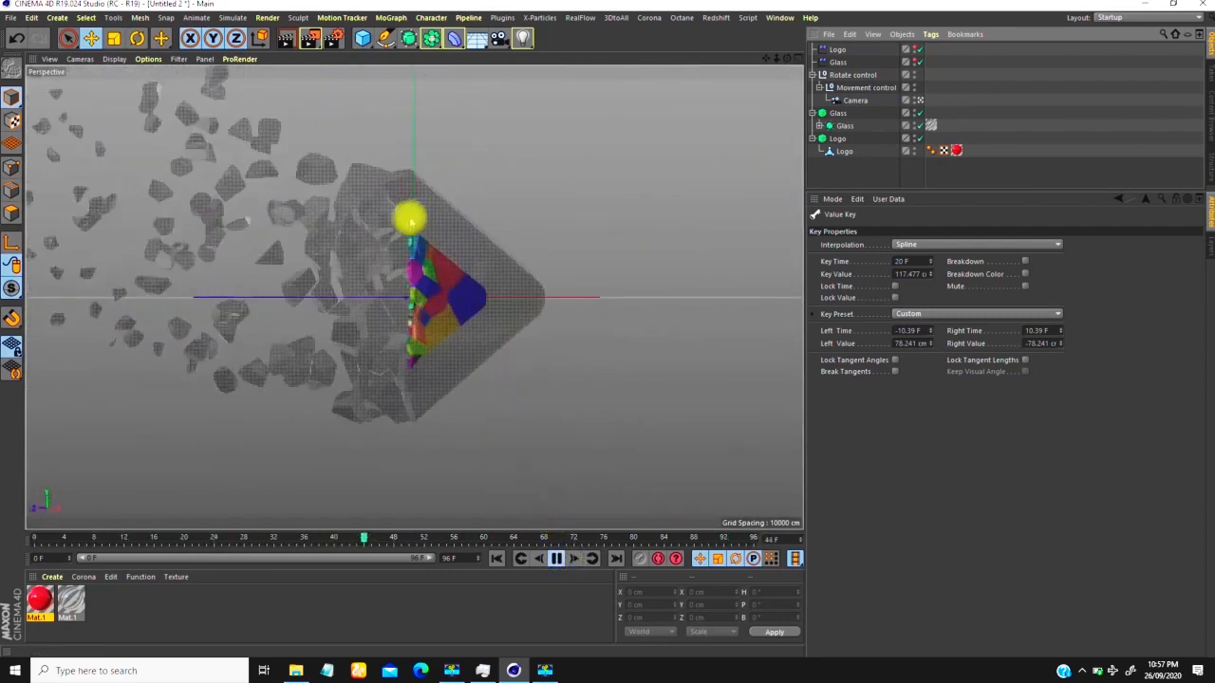
pyautogui.click(558, 558)
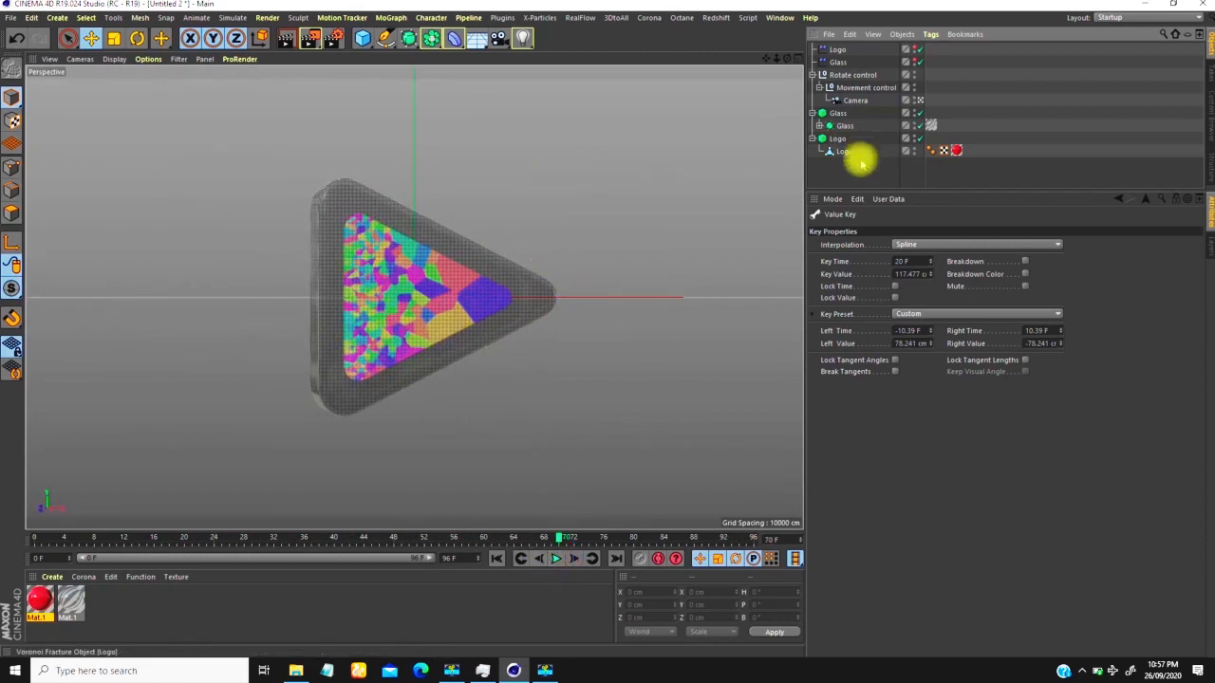
pyautogui.click(813, 113)
pyautogui.click(813, 125)
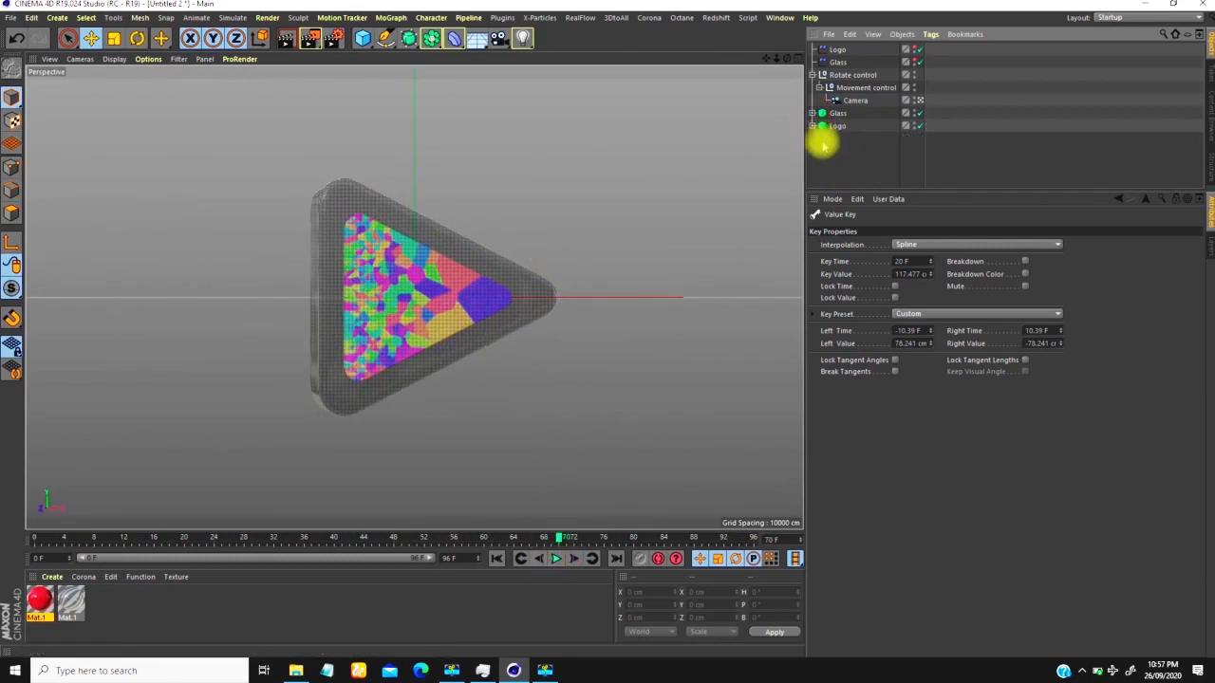
pyautogui.click(814, 74)
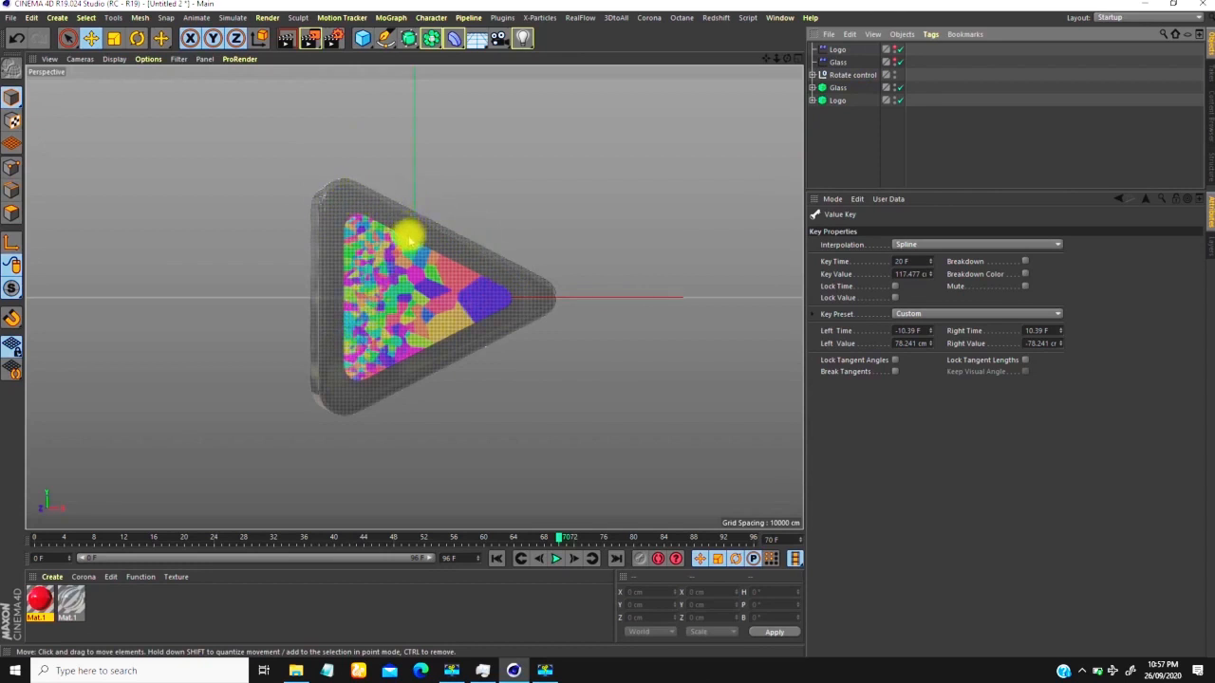
# Step: Add a Physical Sky to the scene
pyautogui.click(495, 40)
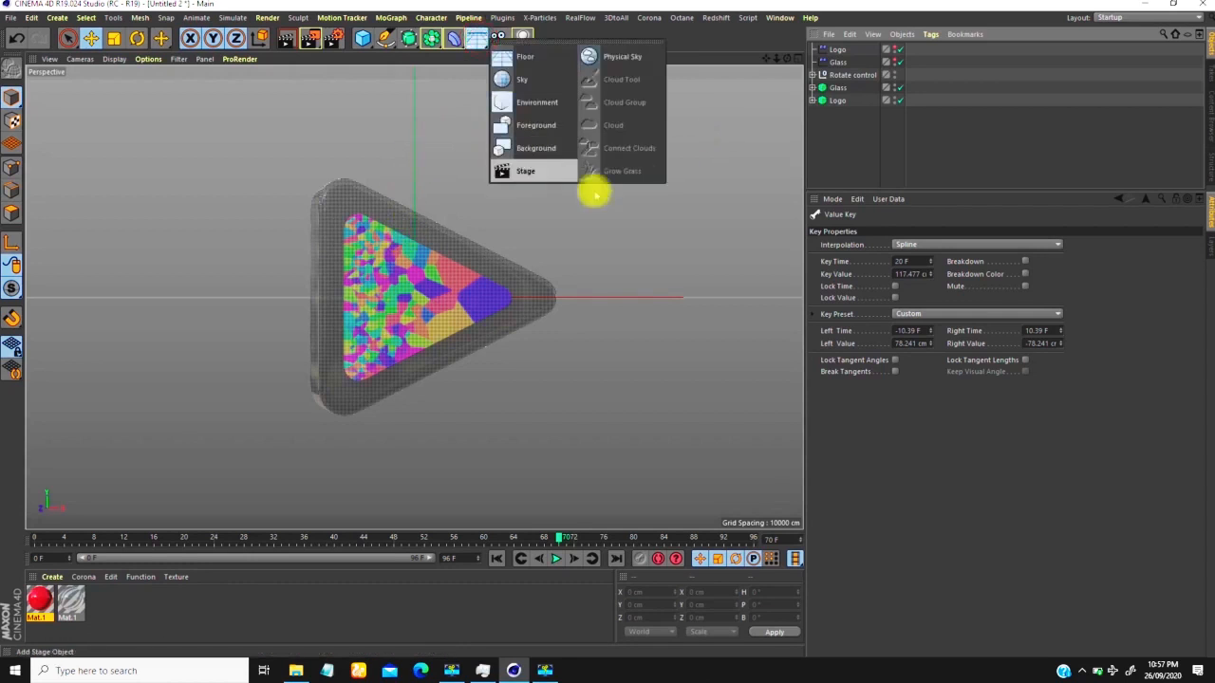
pyautogui.click(622, 56)
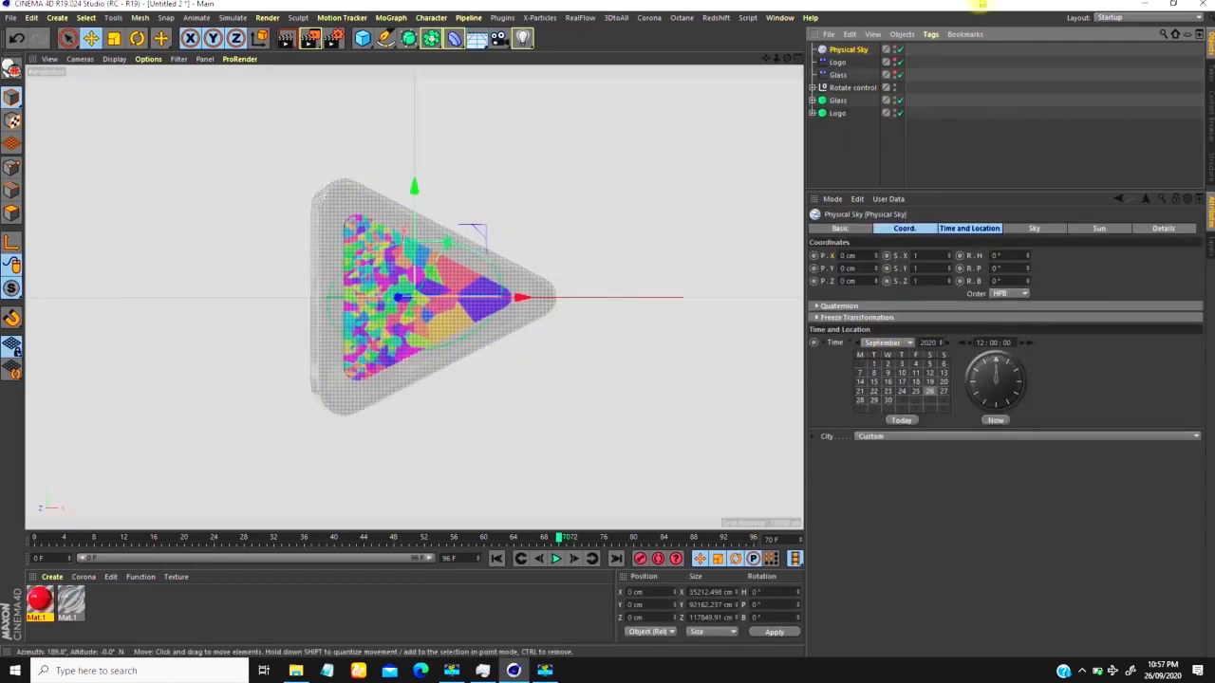
# Step: Set the renderer to Physical and add the Ambient Occlusion and Global Illumination effects
pyautogui.hotkey('ctrl', 'b')
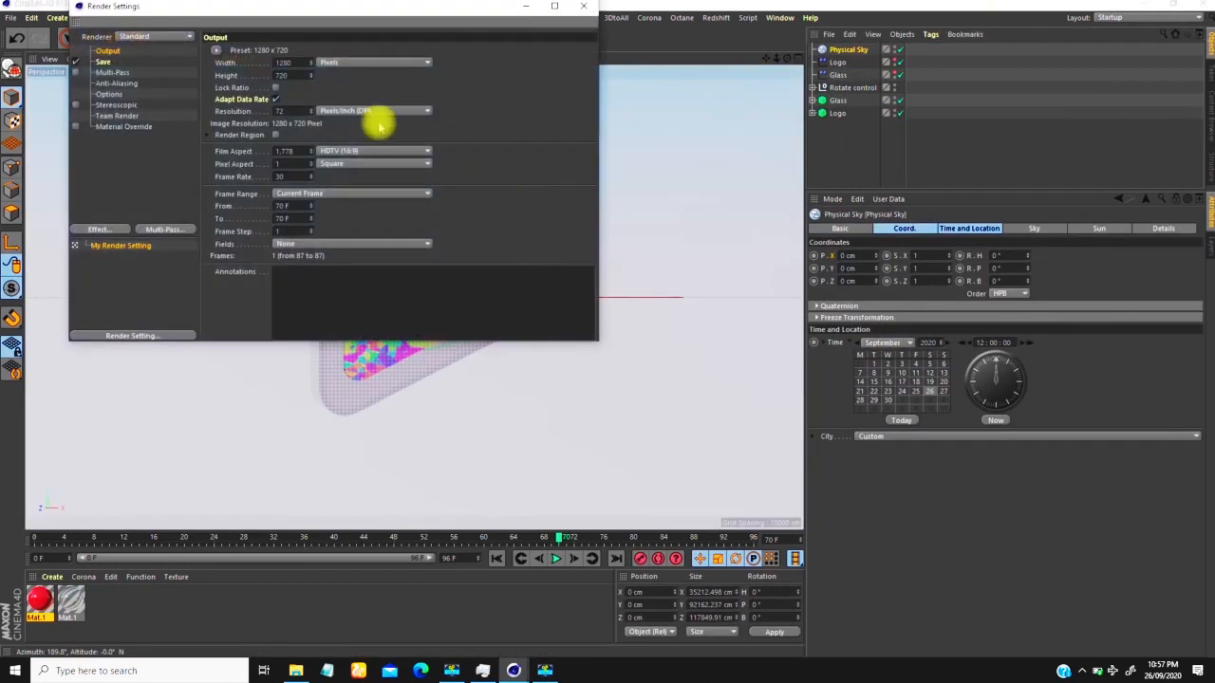
pyautogui.click(142, 37)
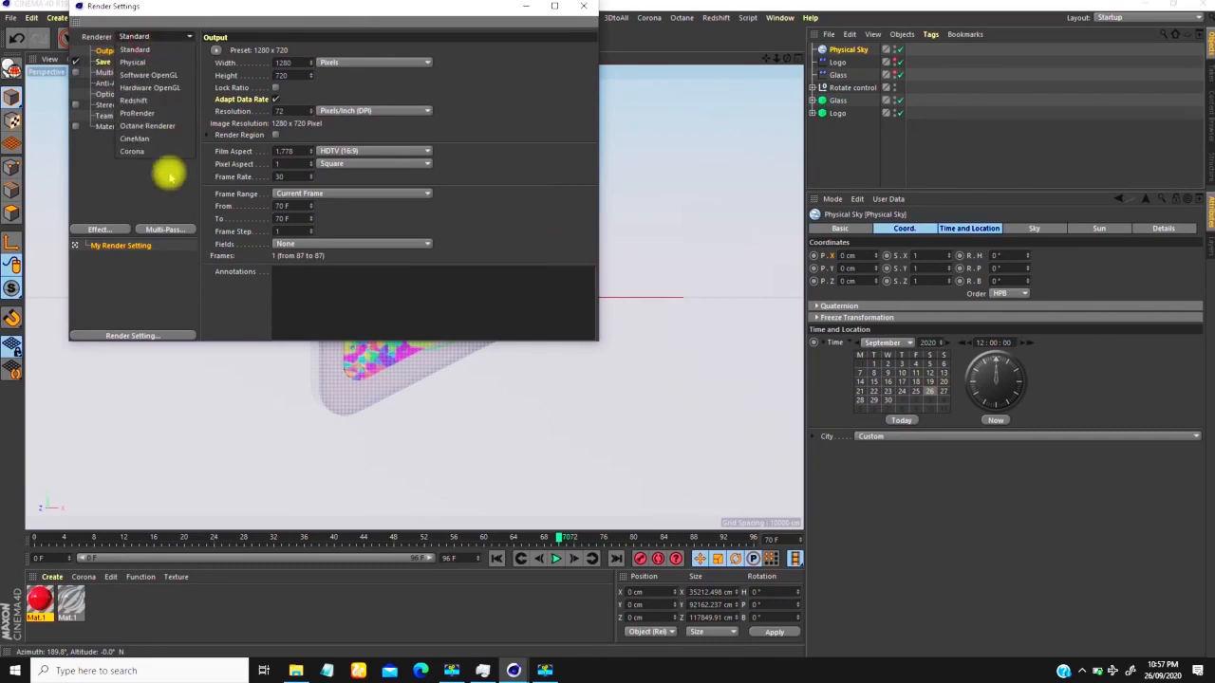
pyautogui.click(133, 61)
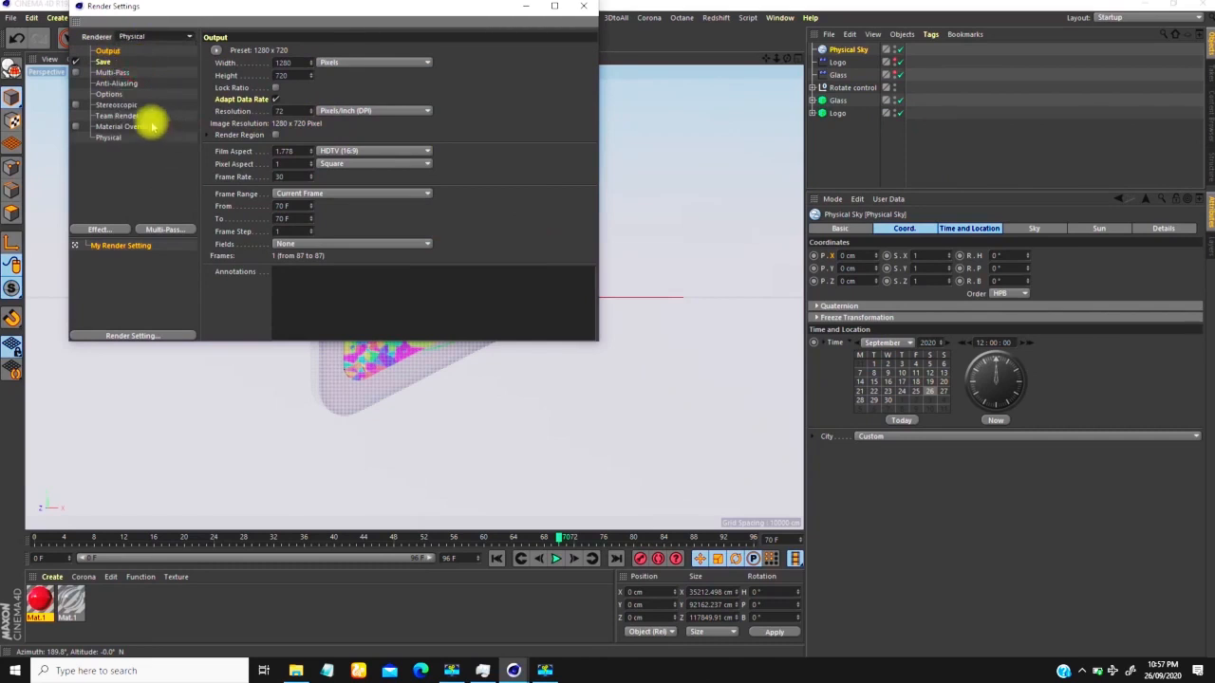
pyautogui.click(114, 229)
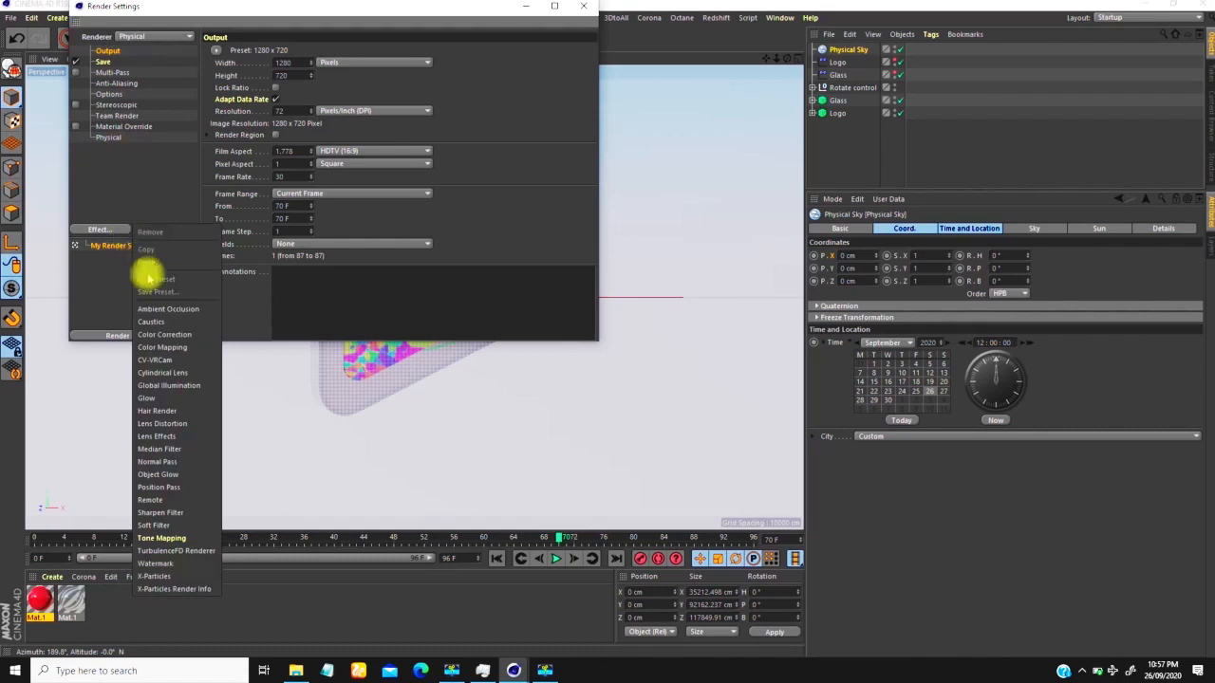
pyautogui.click(162, 306)
pyautogui.click(118, 230)
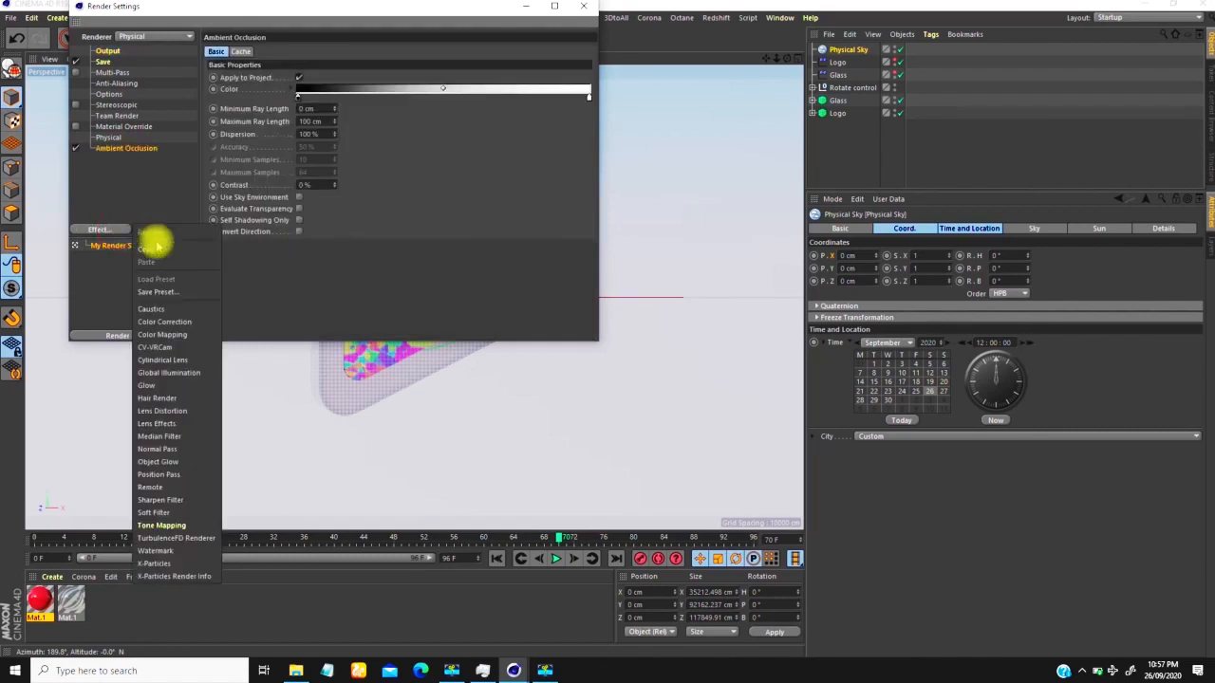
pyautogui.click(168, 372)
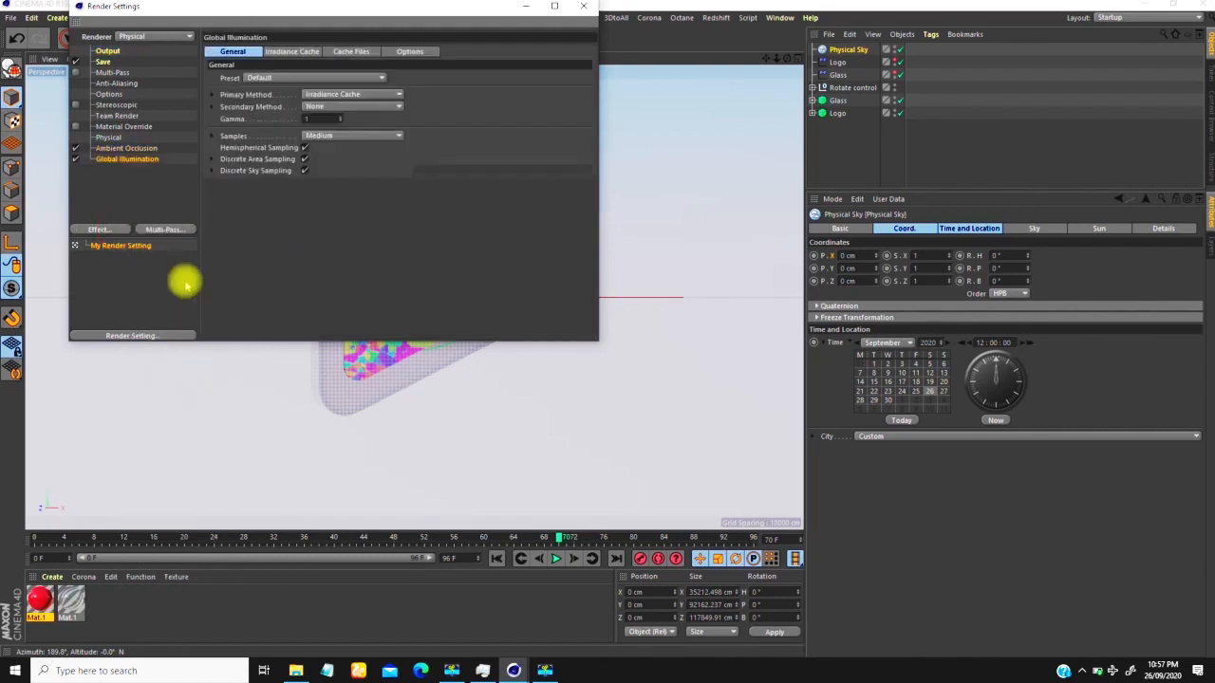
# Step: Set the dark end of the Ambient Occlusion gradient to 67% brightness and enable Evaluate Transparency
pyautogui.click(114, 148)
pyautogui.doubleClick(298, 96)
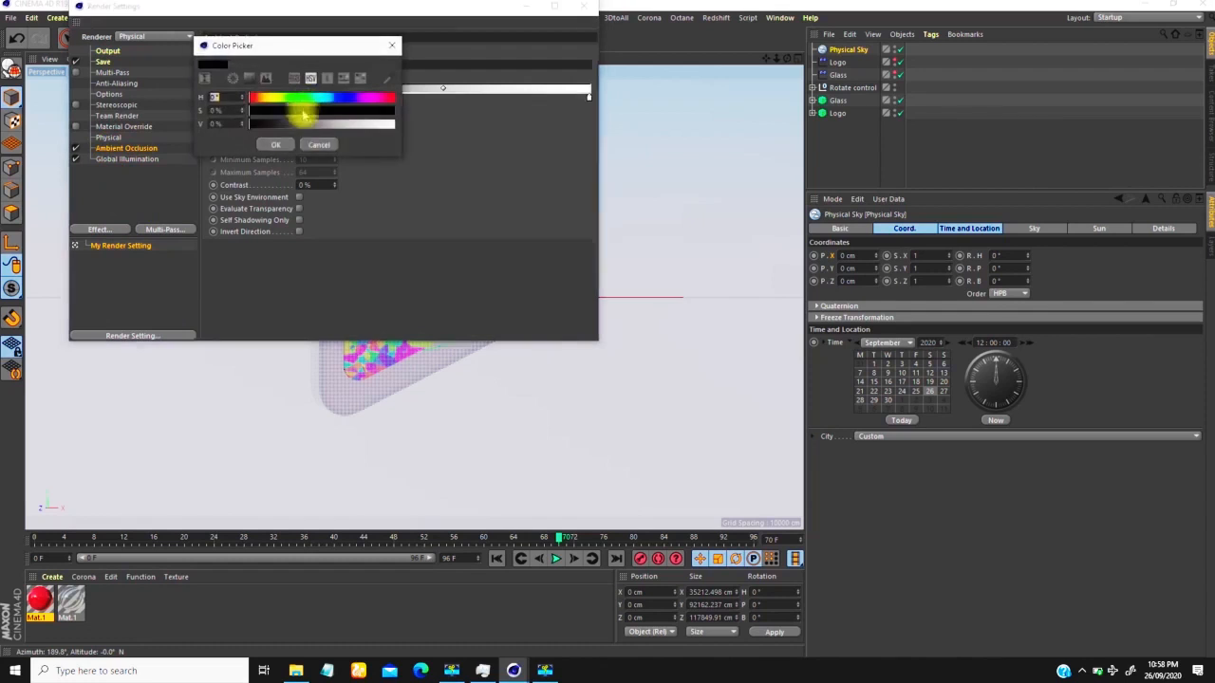
pyautogui.click(351, 124)
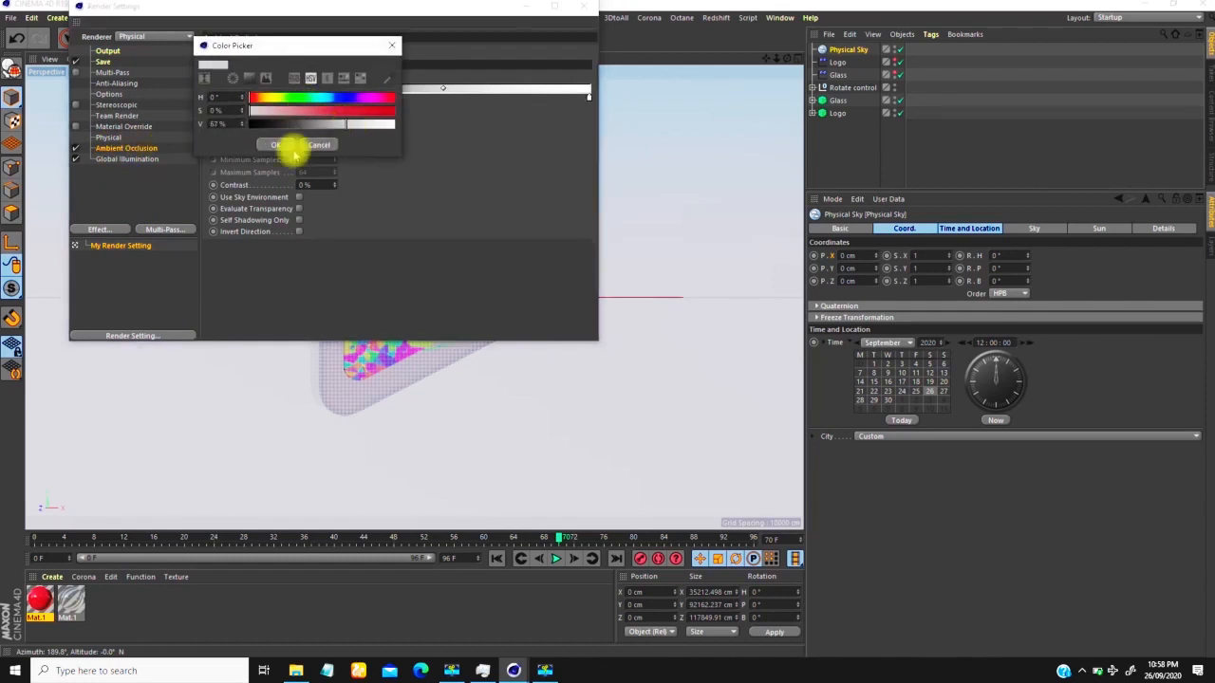
pyautogui.click(276, 145)
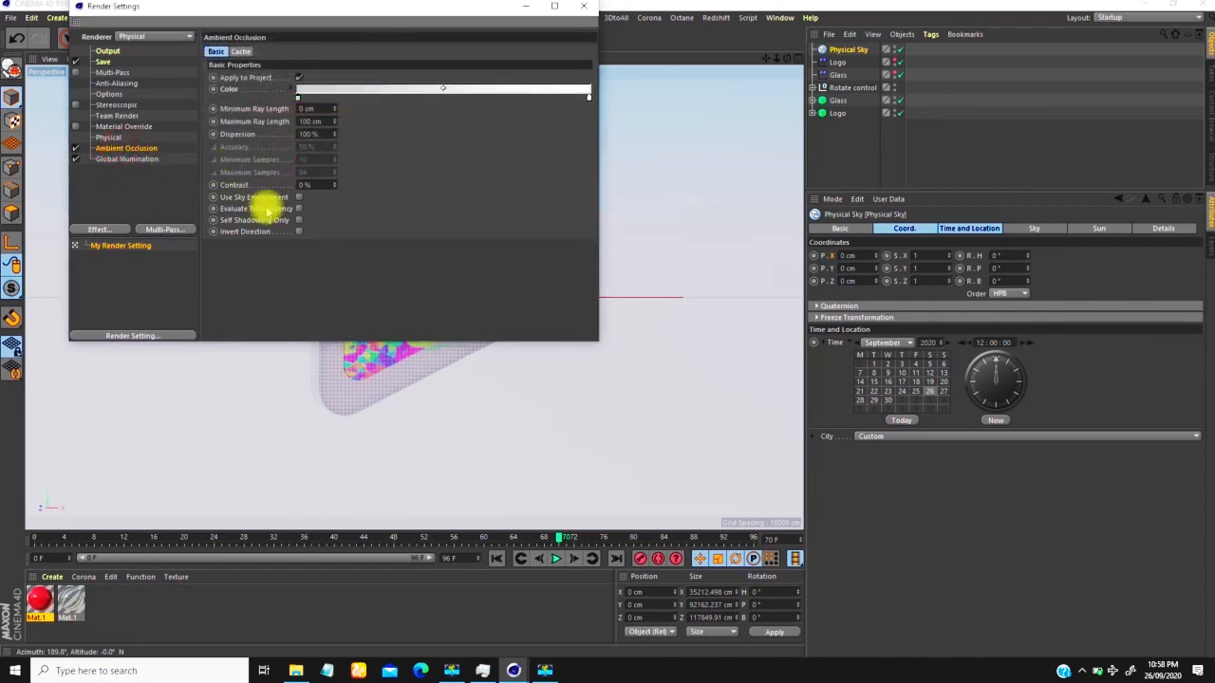
pyautogui.click(300, 208)
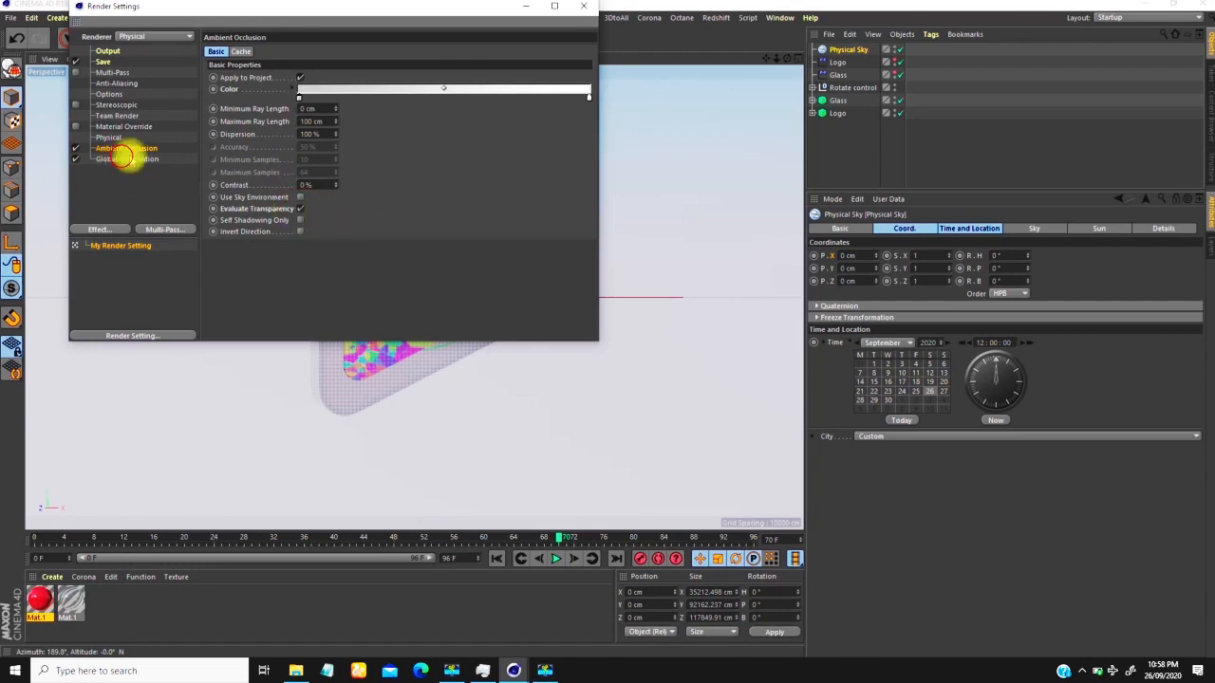
# Step: Set both the primary and secondary Global Illumination methods to Quasi-Monte Carlo (QMC)
pyautogui.click(124, 158)
pyautogui.click(339, 95)
pyautogui.click(344, 108)
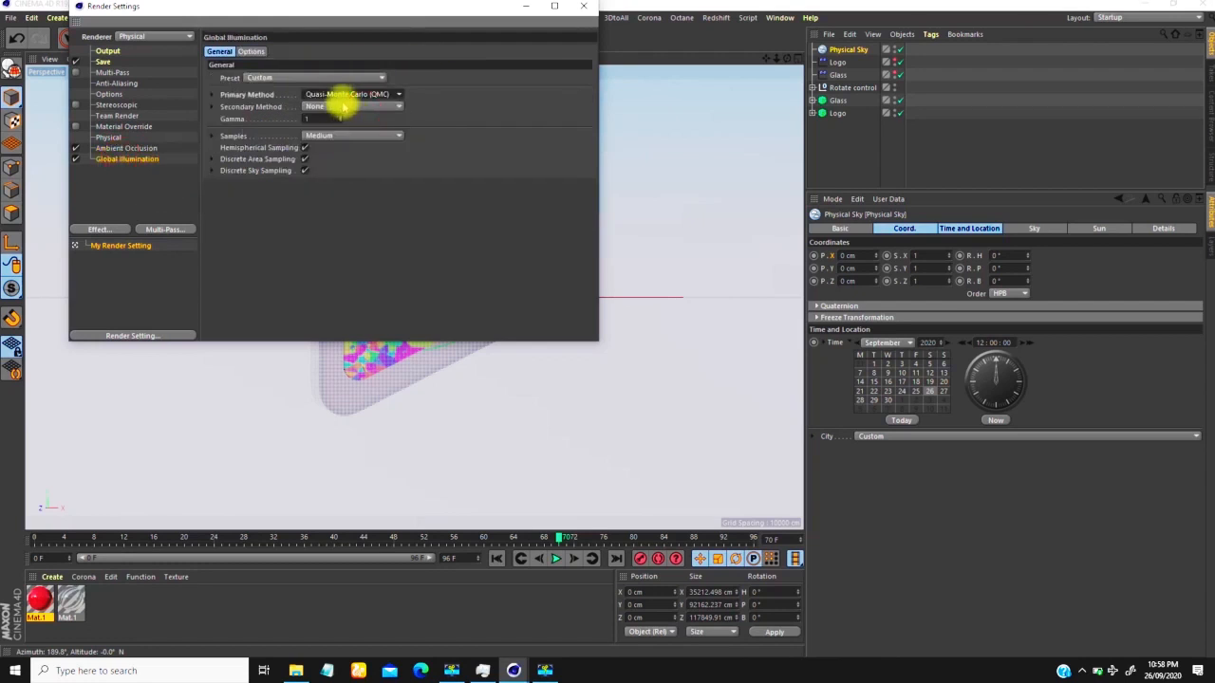
pyautogui.click(353, 107)
pyautogui.click(396, 120)
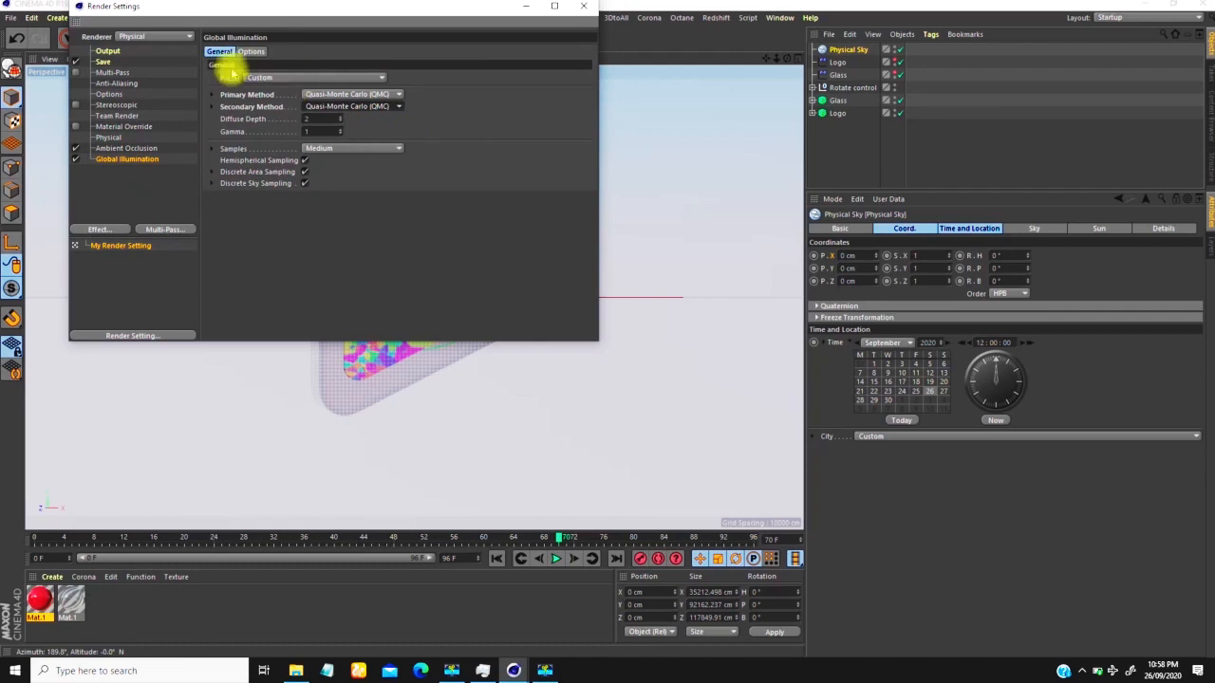
# Step: Set the Physical renderer's sampler to Fixed and close the render settings
pyautogui.click(108, 138)
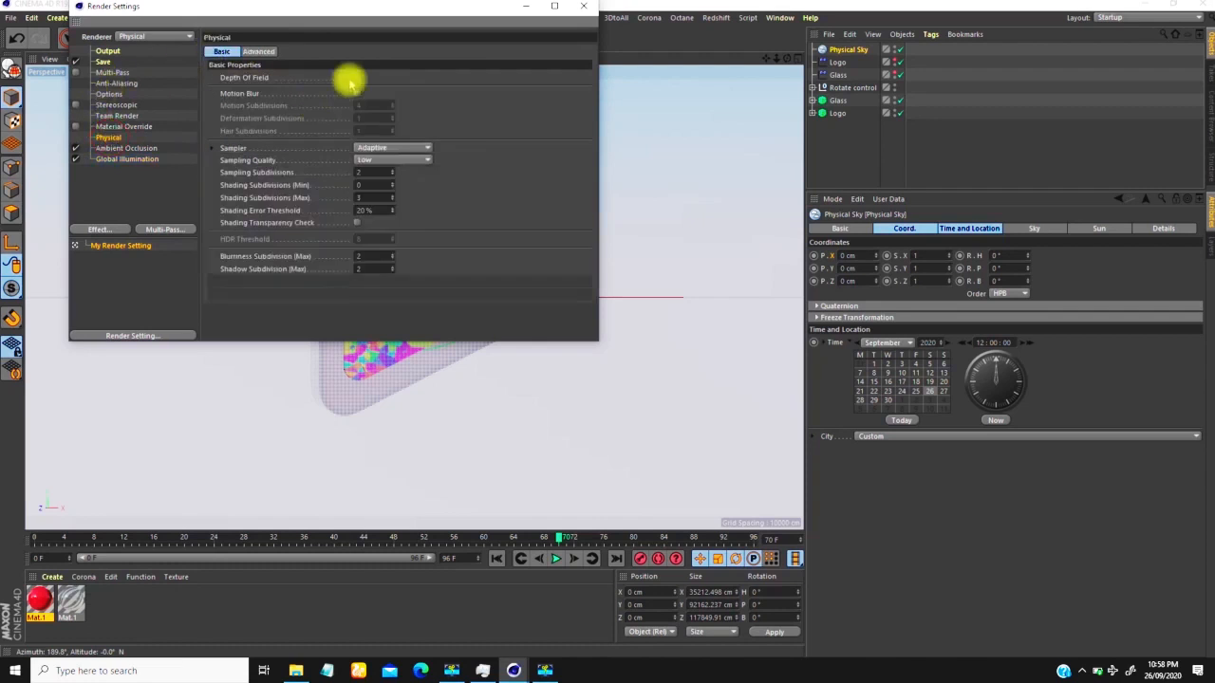
pyautogui.click(378, 150)
pyautogui.click(380, 160)
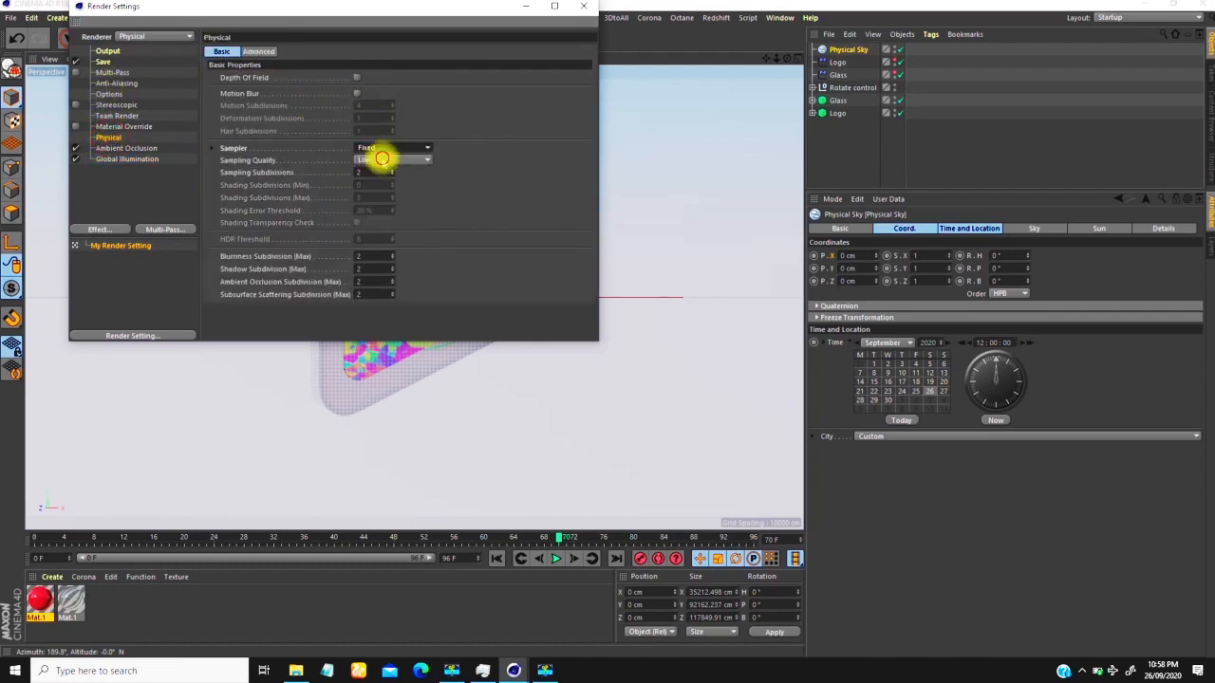
pyautogui.click(381, 159)
pyautogui.click(481, 118)
pyautogui.click(112, 104)
pyautogui.click(113, 84)
pyautogui.click(108, 51)
pyautogui.click(583, 7)
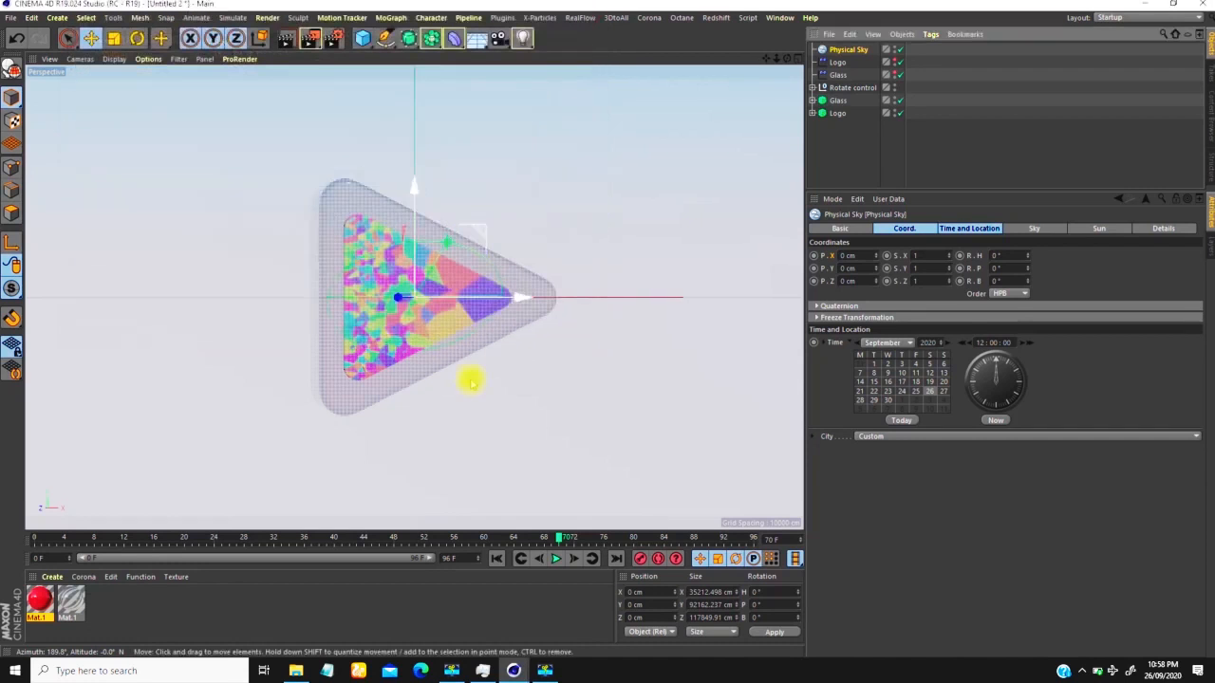
# Step: Check the Glass fracture's object properties and turn off Colorize Fragments on the Logo fracture
pyautogui.click(968, 154)
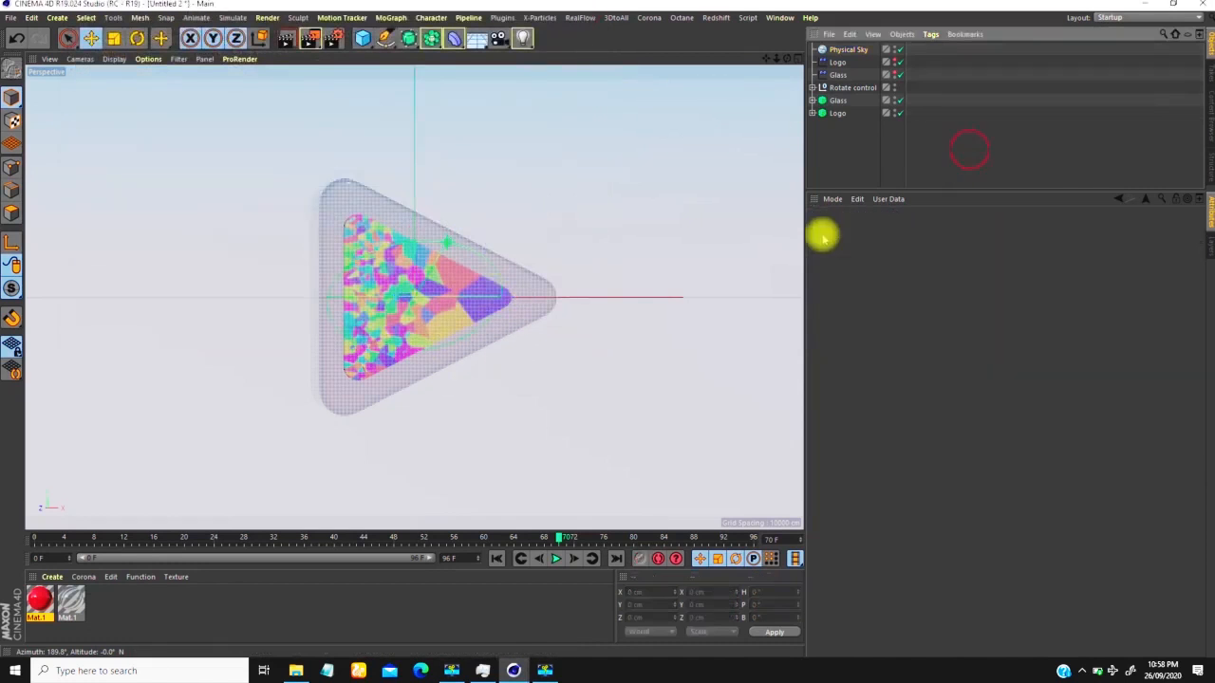
pyautogui.click(838, 104)
pyautogui.click(940, 228)
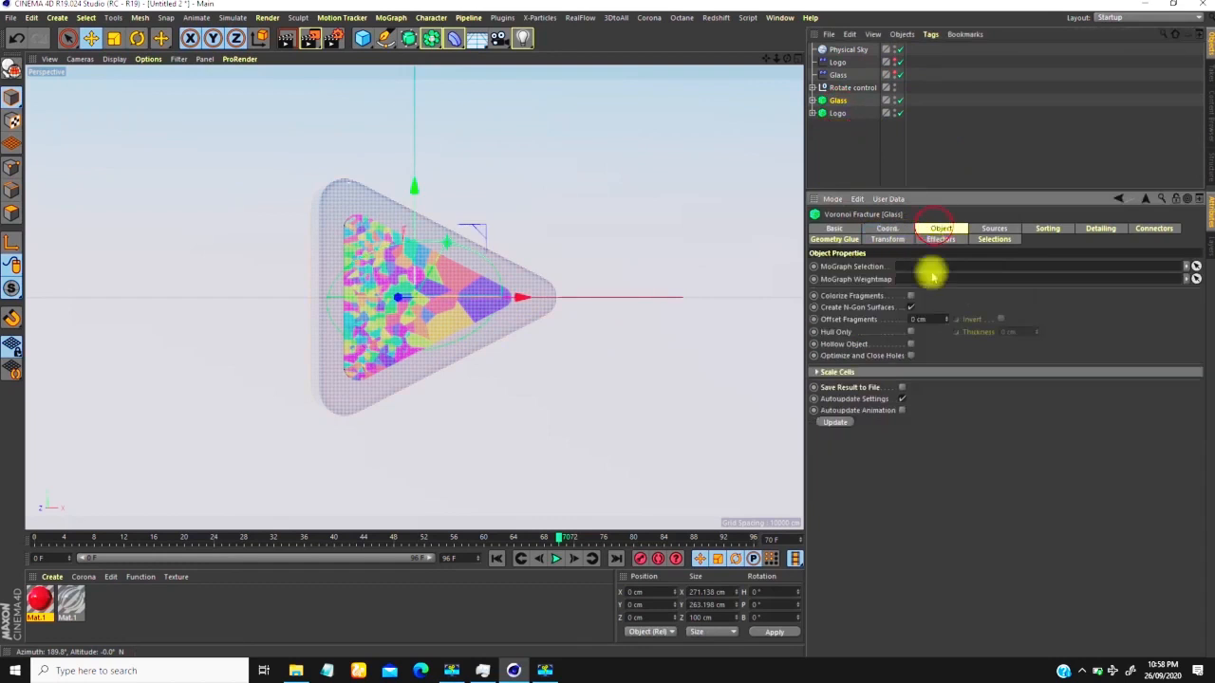
pyautogui.click(839, 113)
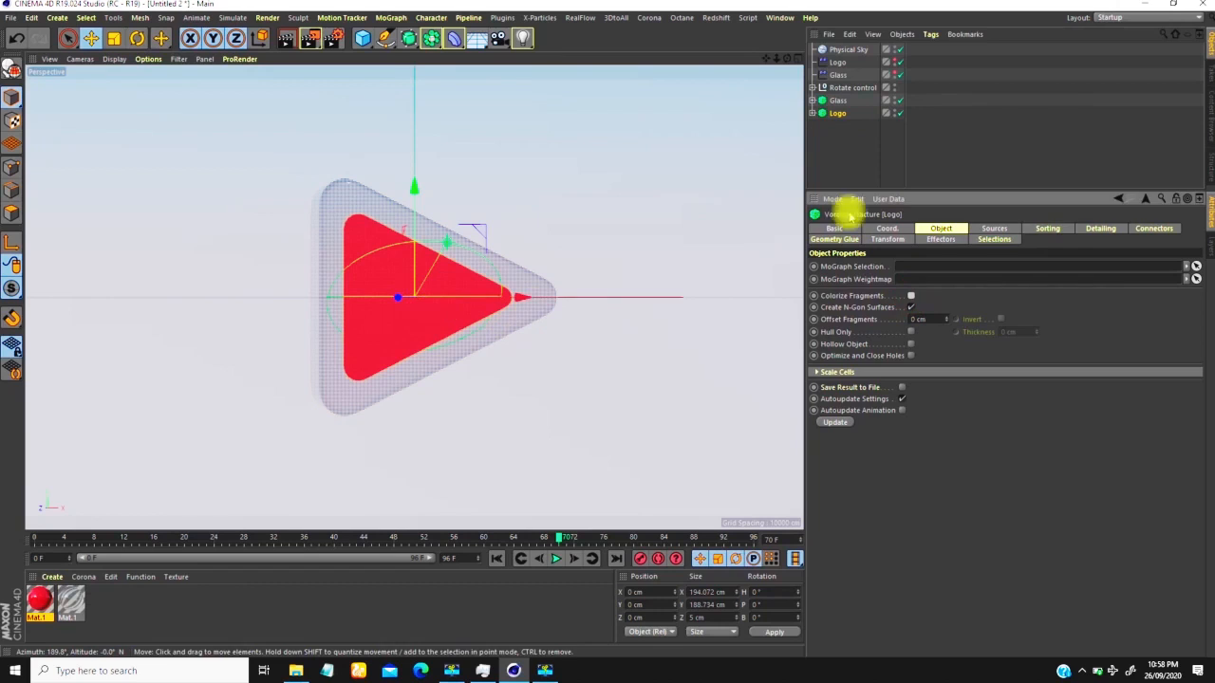
pyautogui.click(1019, 128)
# Step: Render the current frame in the viewport, start a render in the Picture Viewer and close its window
pyautogui.click(289, 38)
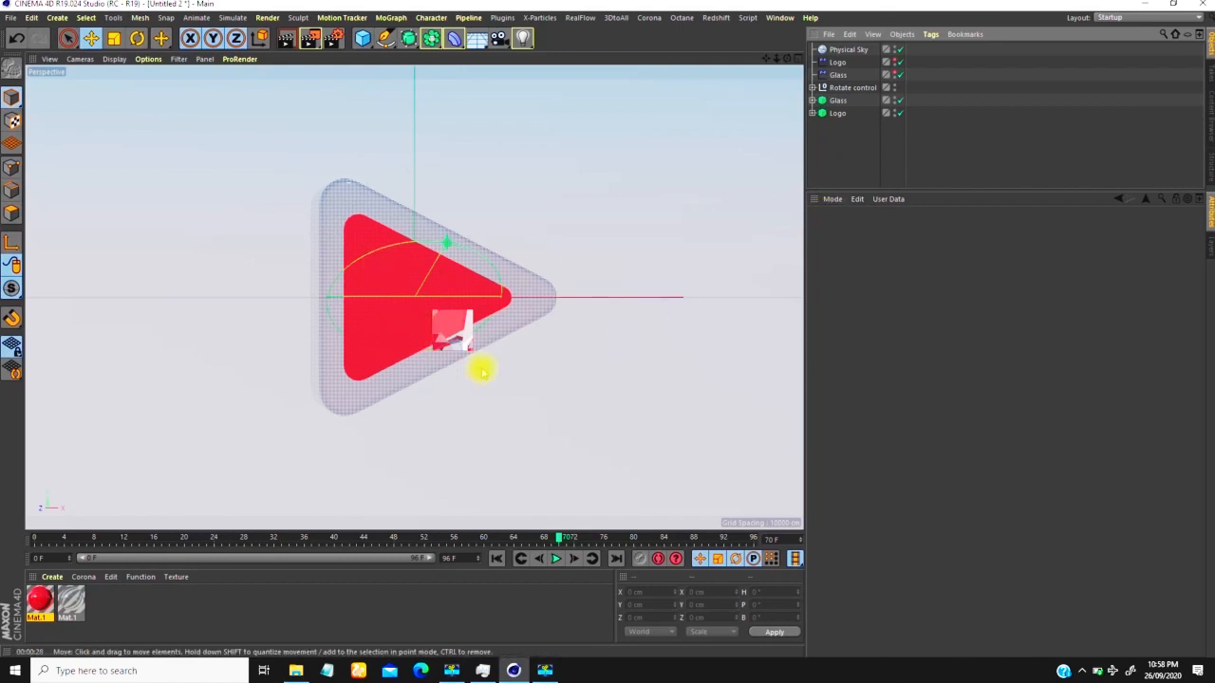
pyautogui.click(310, 38)
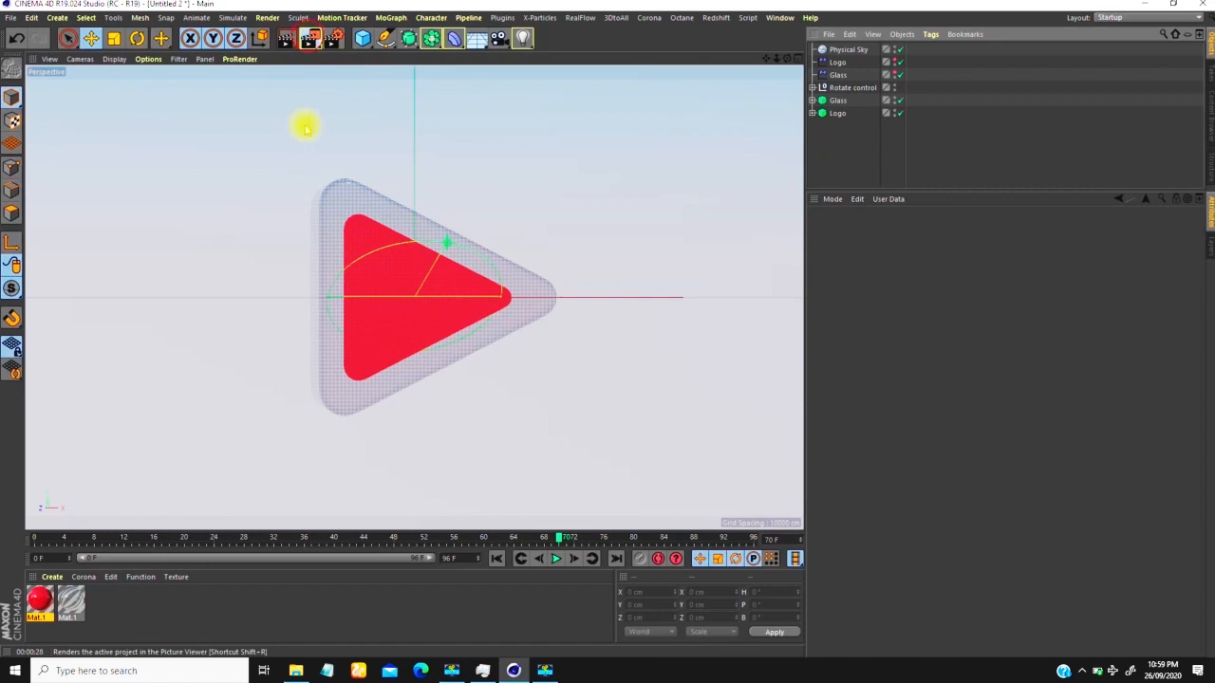
pyautogui.moveTo(679, 258); pyautogui.dragTo(567, 269)
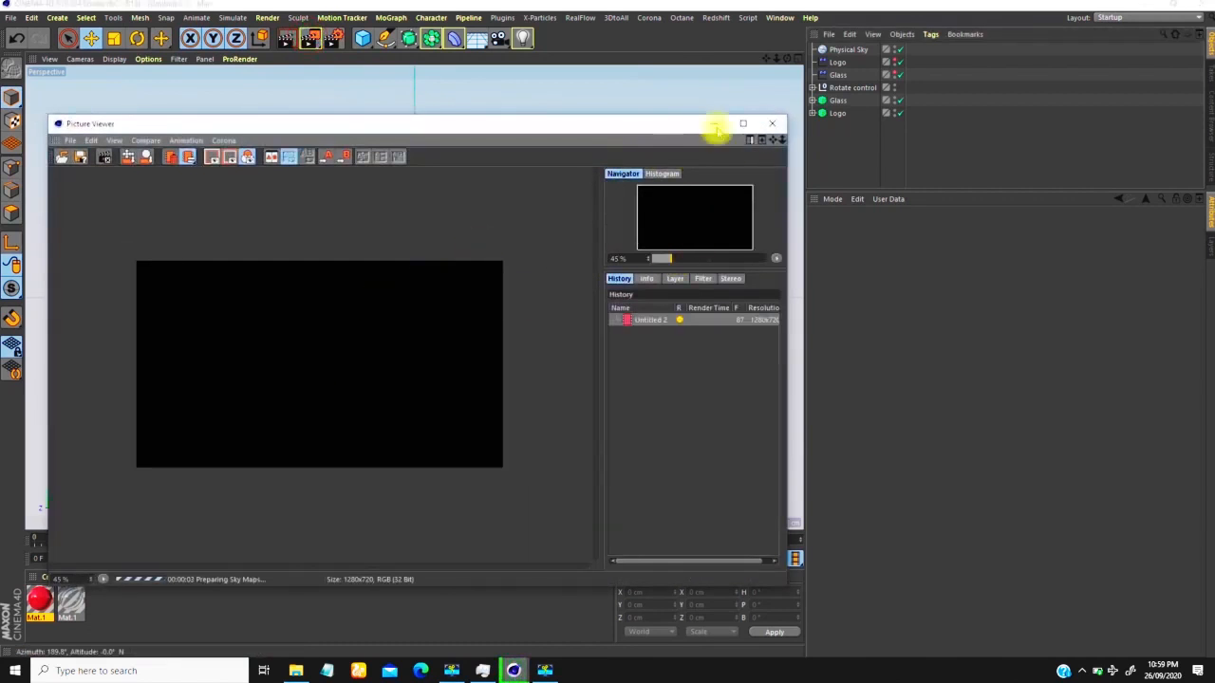
pyautogui.click(772, 123)
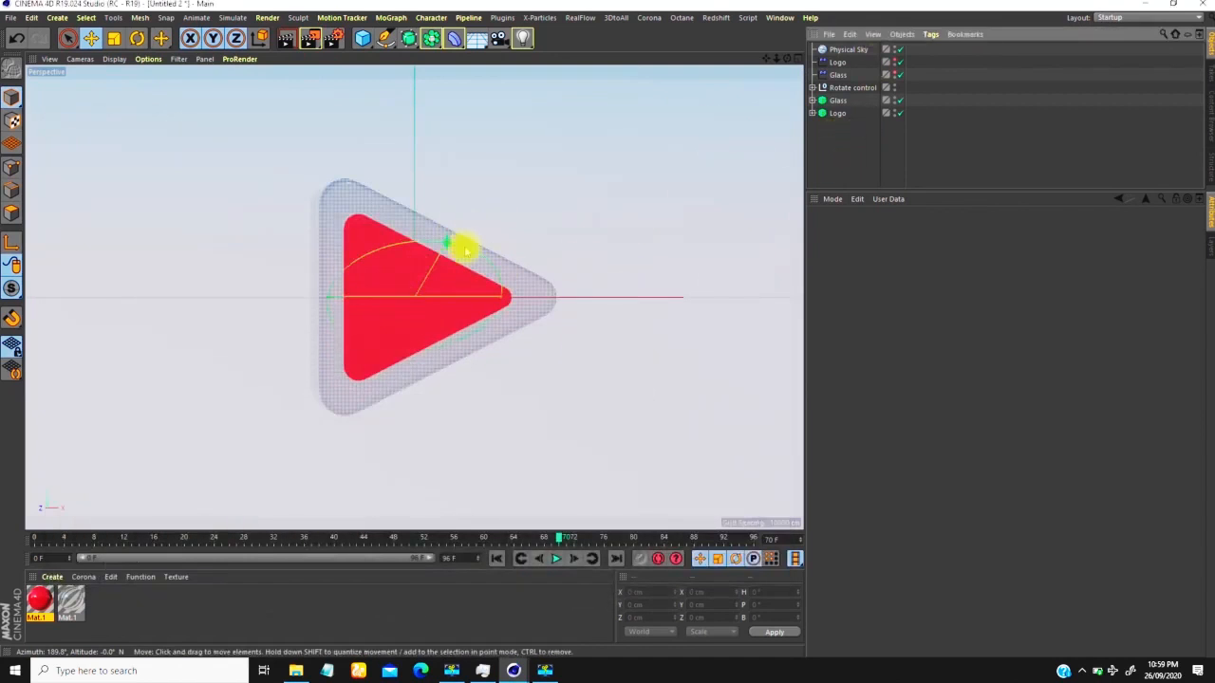
# Step: Show the Glass fracture's source settings, open an additional Picture Viewer and bring up the running render
pyautogui.click(837, 99)
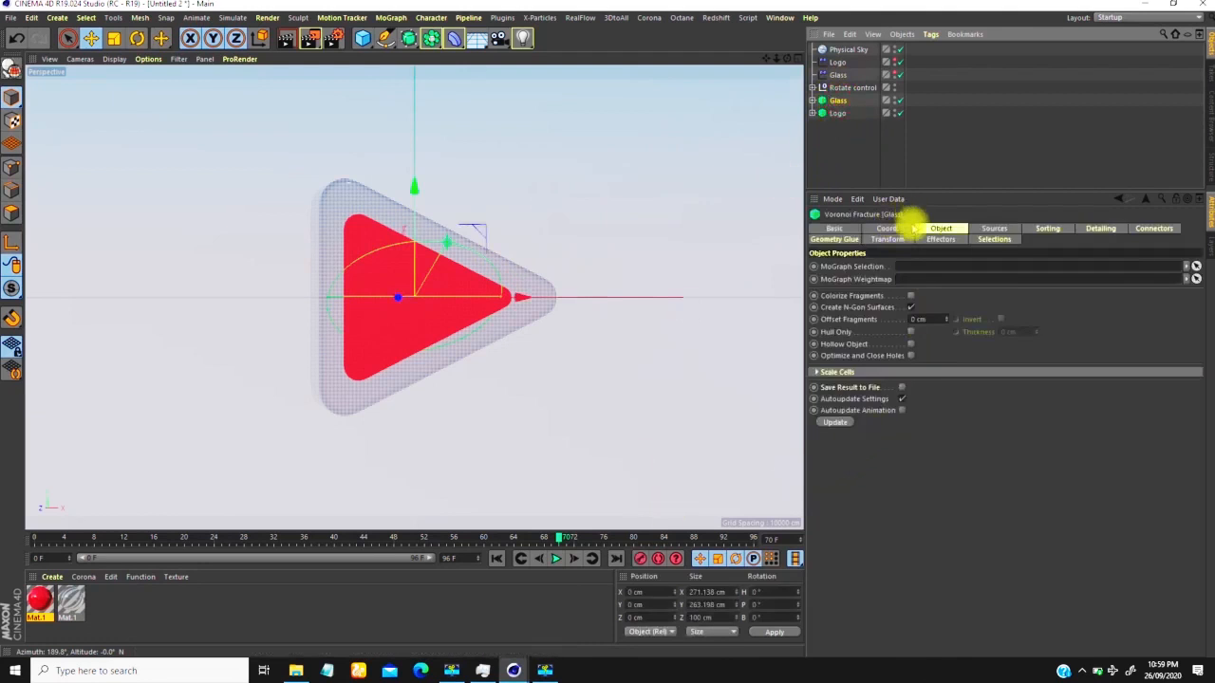
pyautogui.click(994, 229)
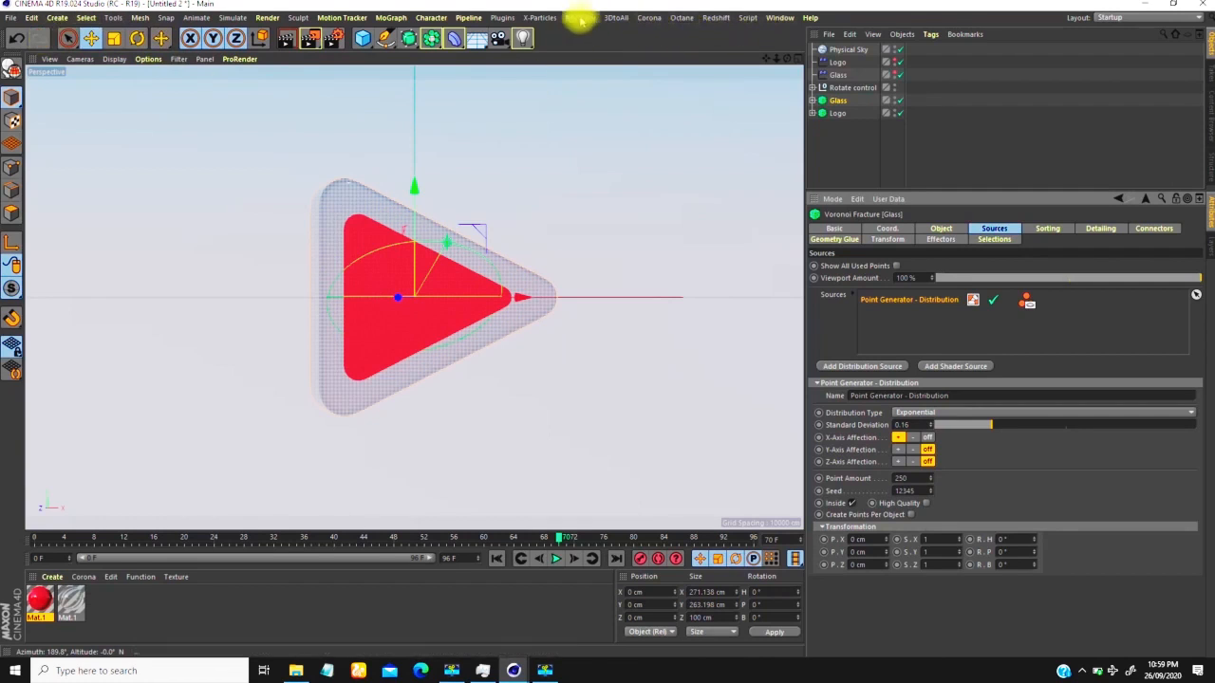
pyautogui.click(779, 17)
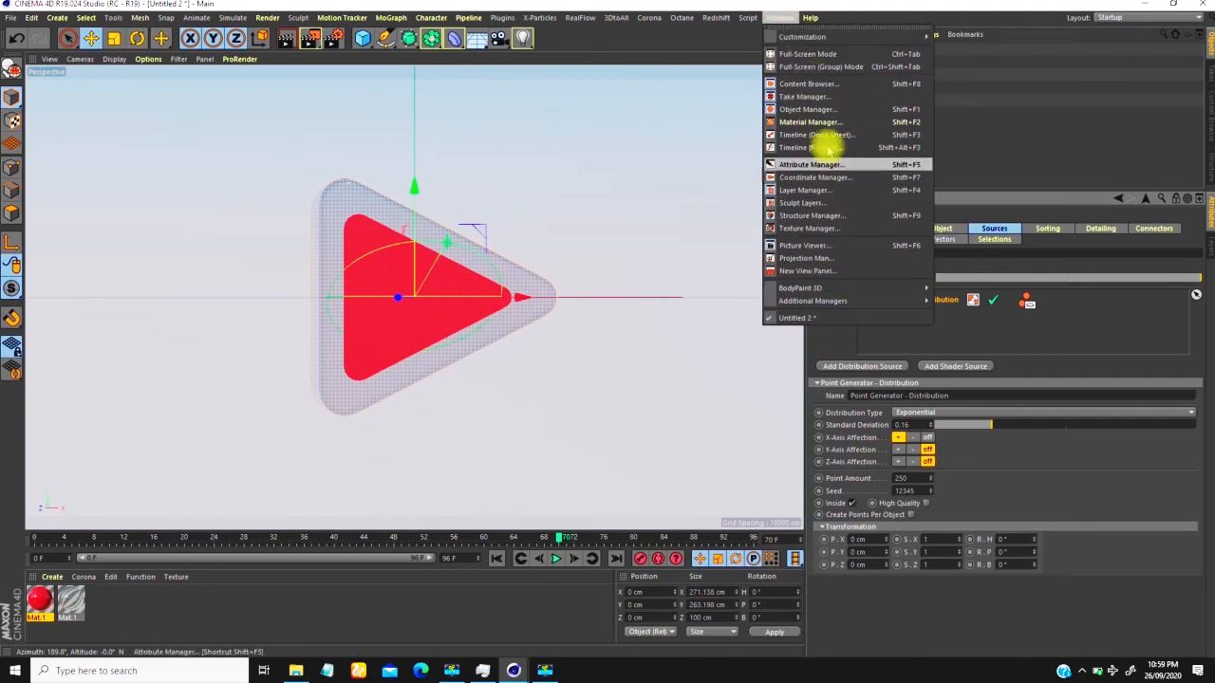
pyautogui.click(805, 245)
pyautogui.moveTo(857, 141); pyautogui.dragTo(628, 95)
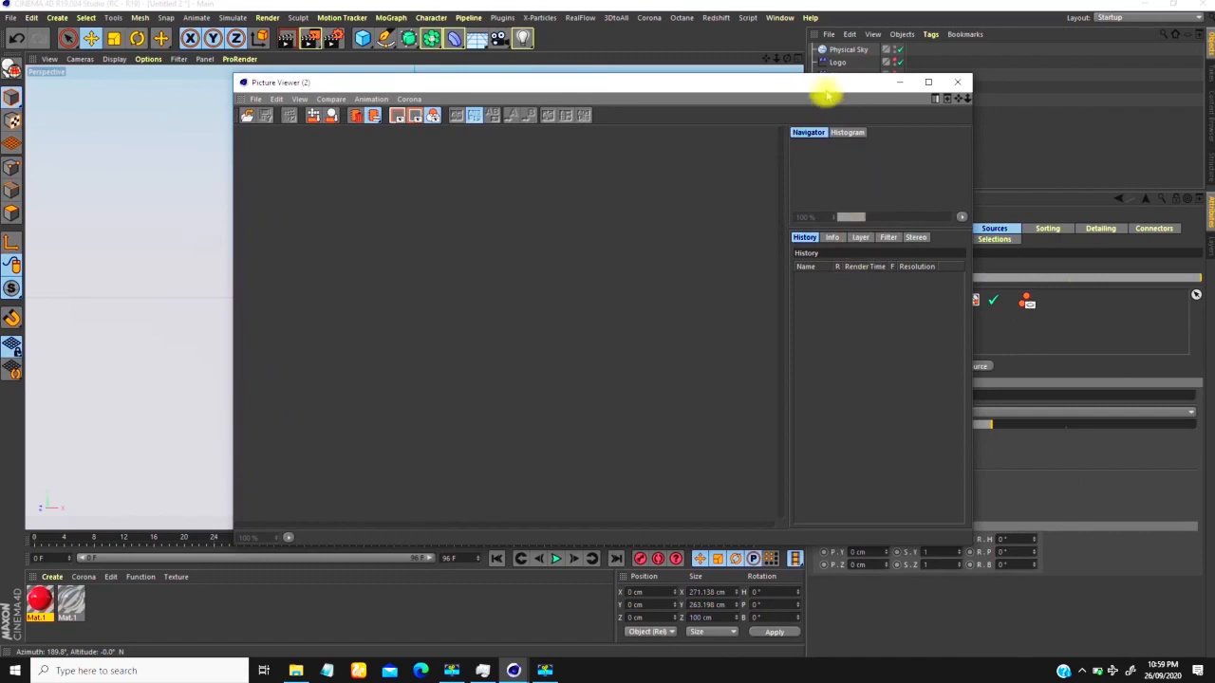
pyautogui.moveTo(827, 86); pyautogui.dragTo(840, 116)
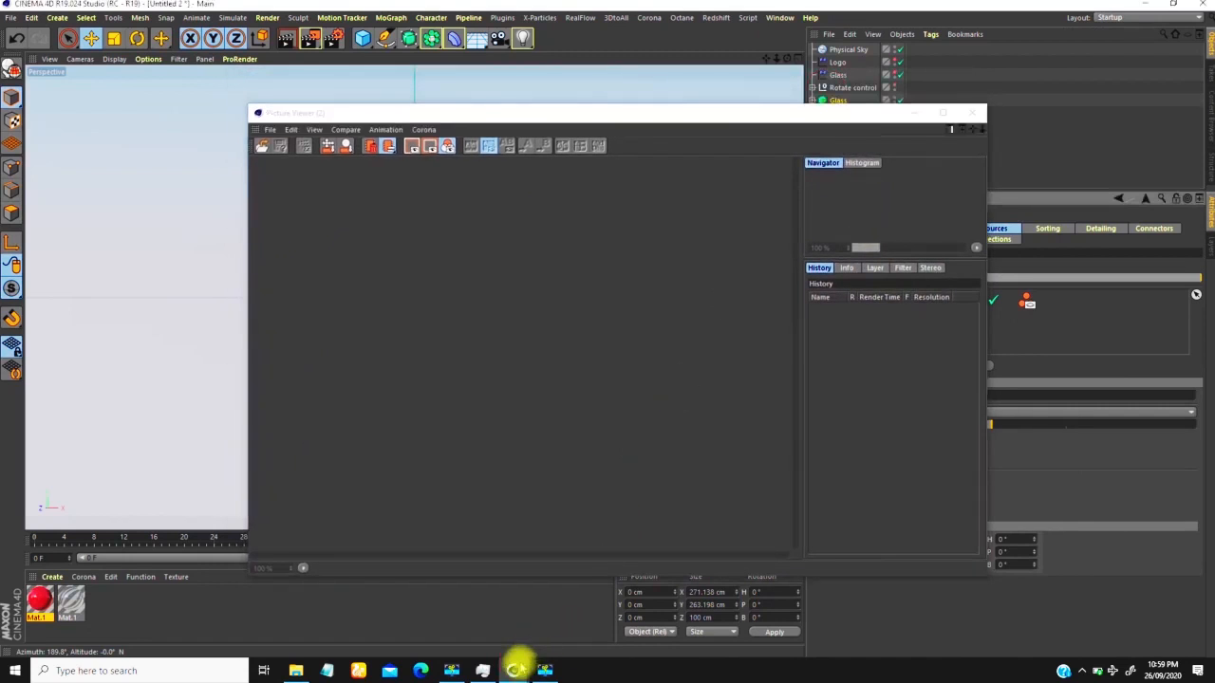
pyautogui.moveTo(513, 670)
pyautogui.click(537, 630)
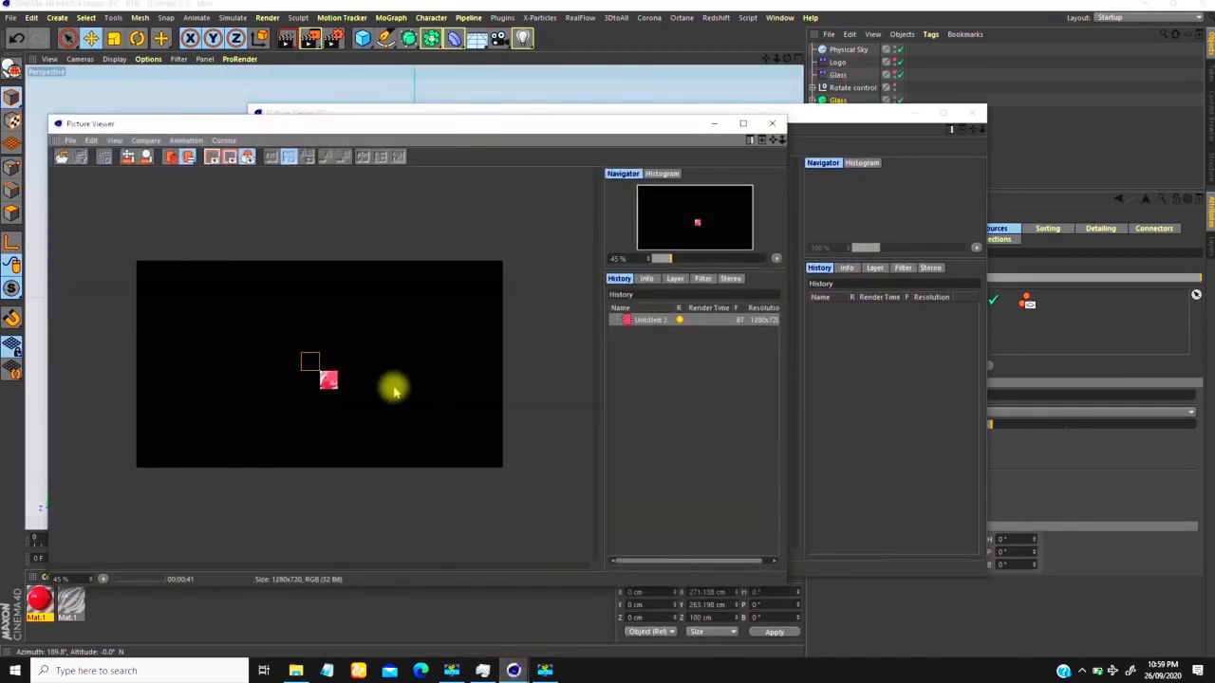
# Step: Load the PLR image sequence, starting with PLR_0000 in the Play Logo Reveal folder, into the second Picture Viewer as an animation
pyautogui.click(849, 380)
pyautogui.click(270, 129)
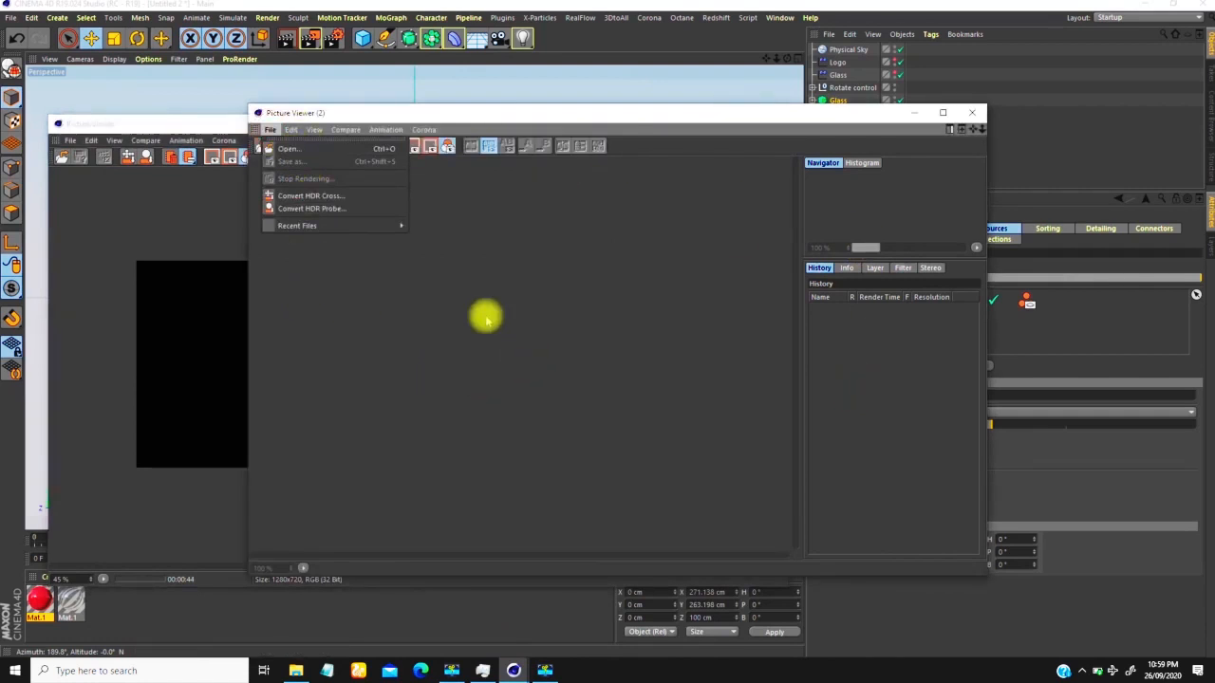
pyautogui.click(296, 163)
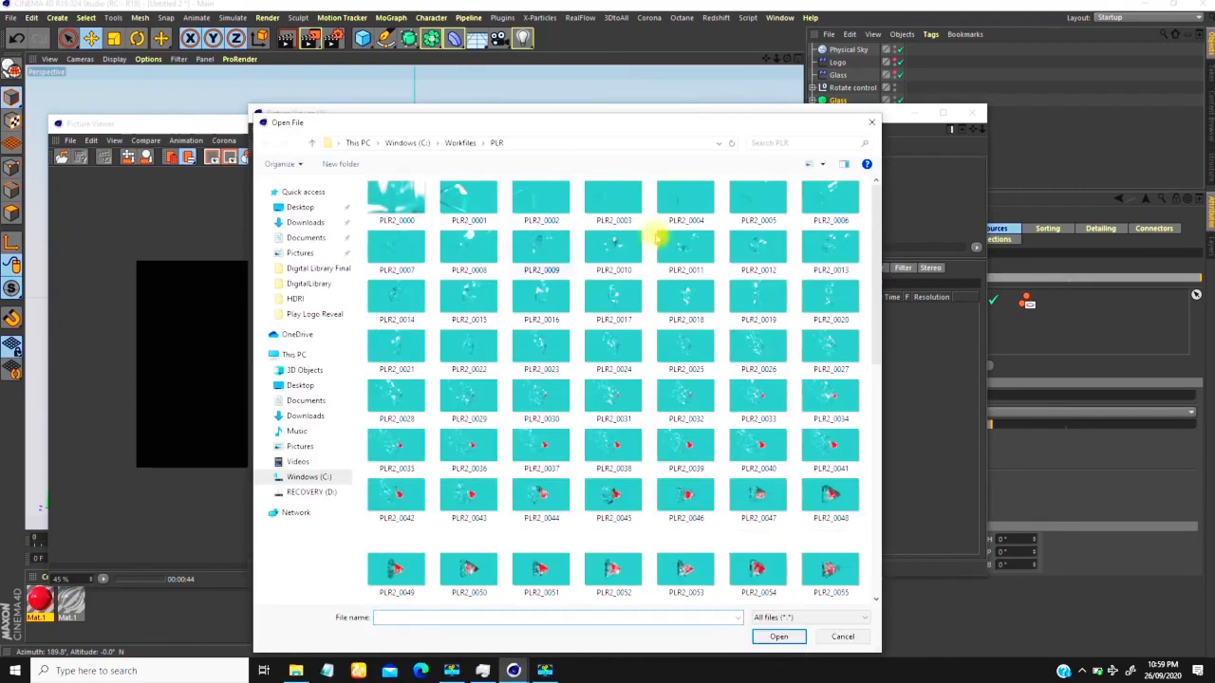
pyautogui.click(465, 140)
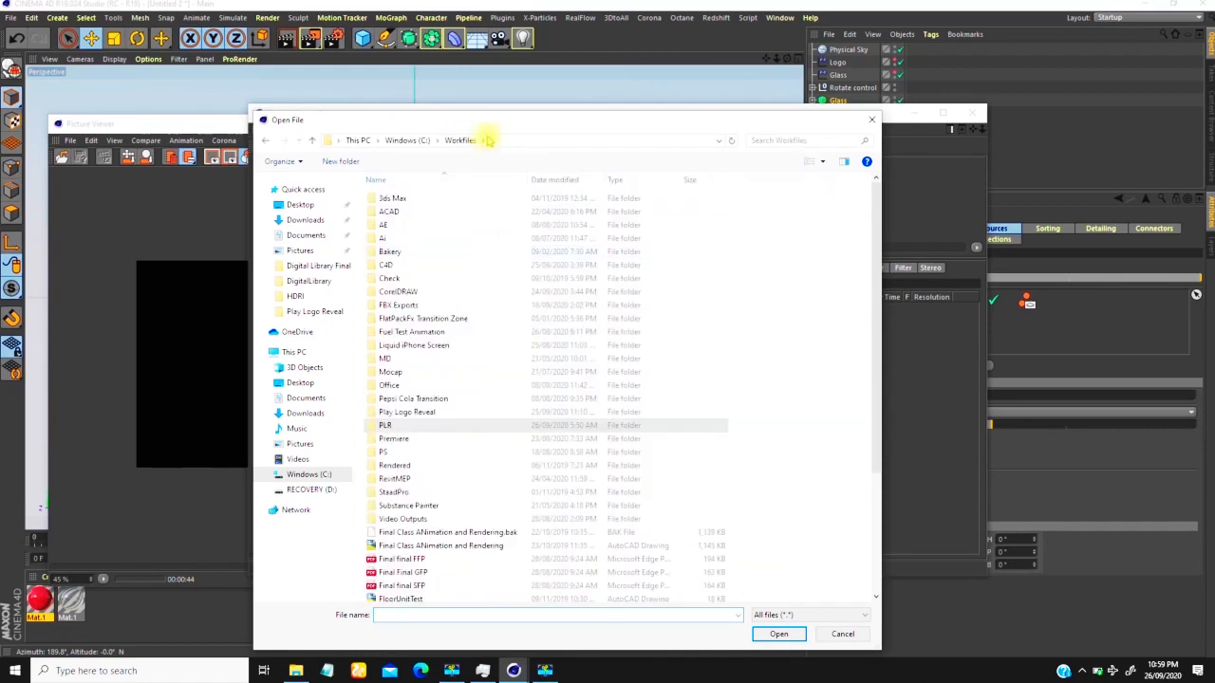
pyautogui.click(385, 413)
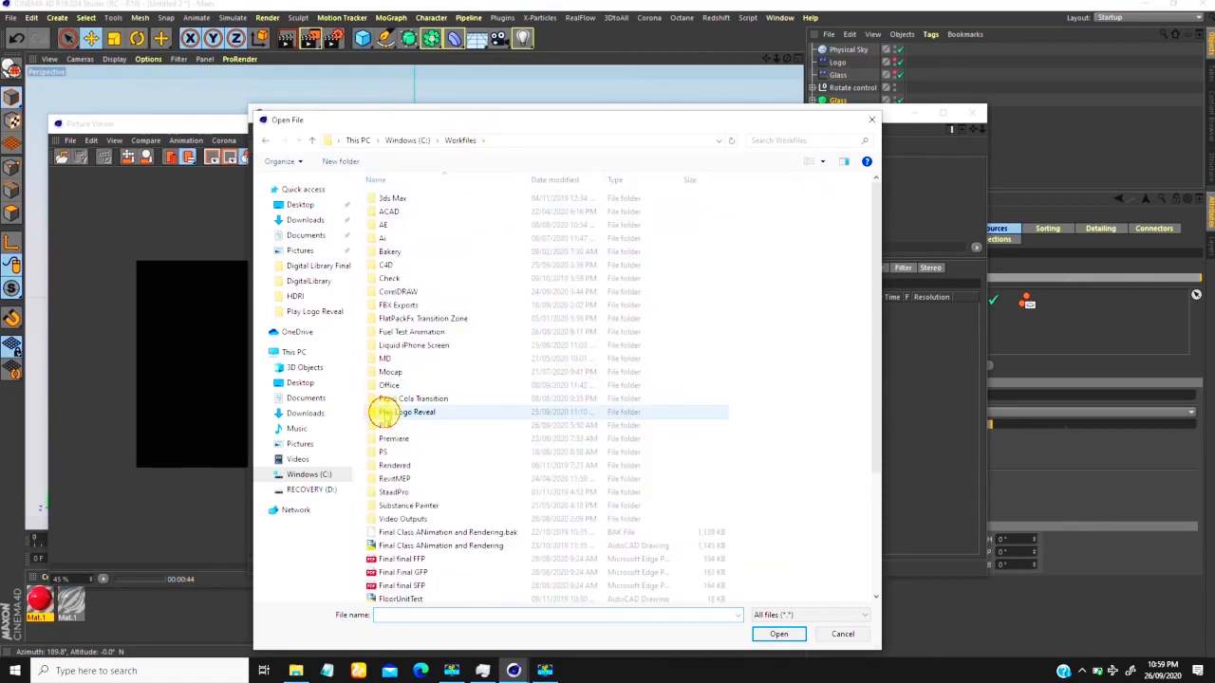
pyautogui.doubleClick(380, 418)
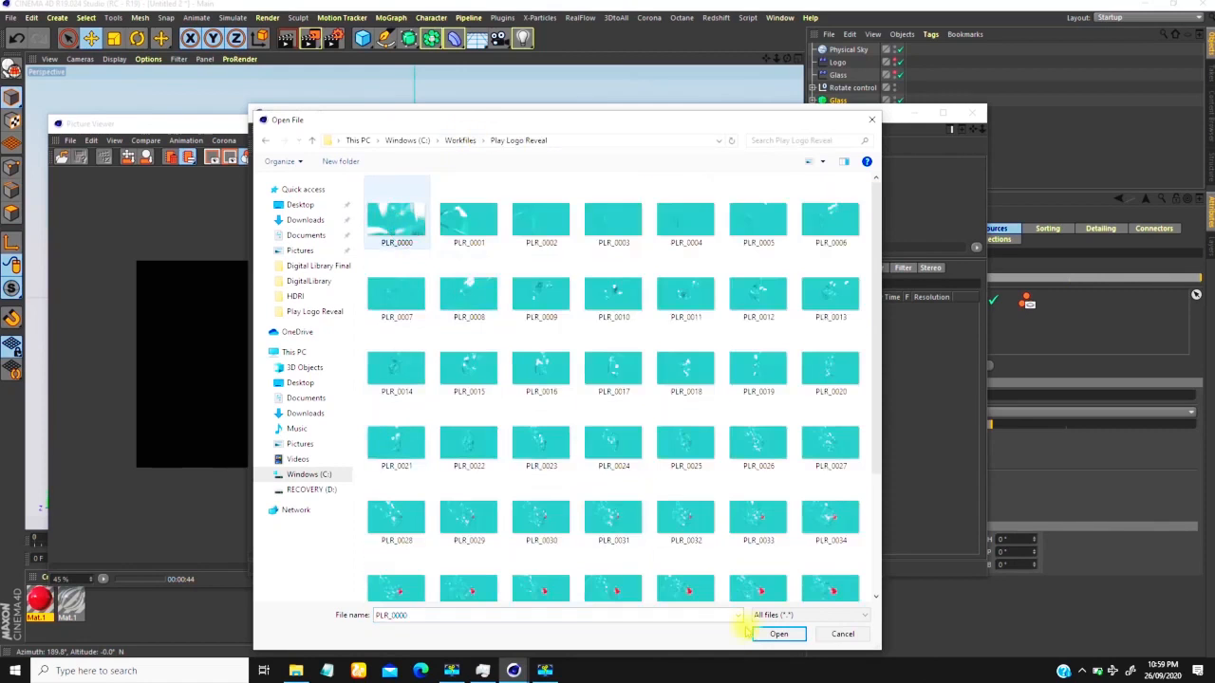
pyautogui.click(777, 635)
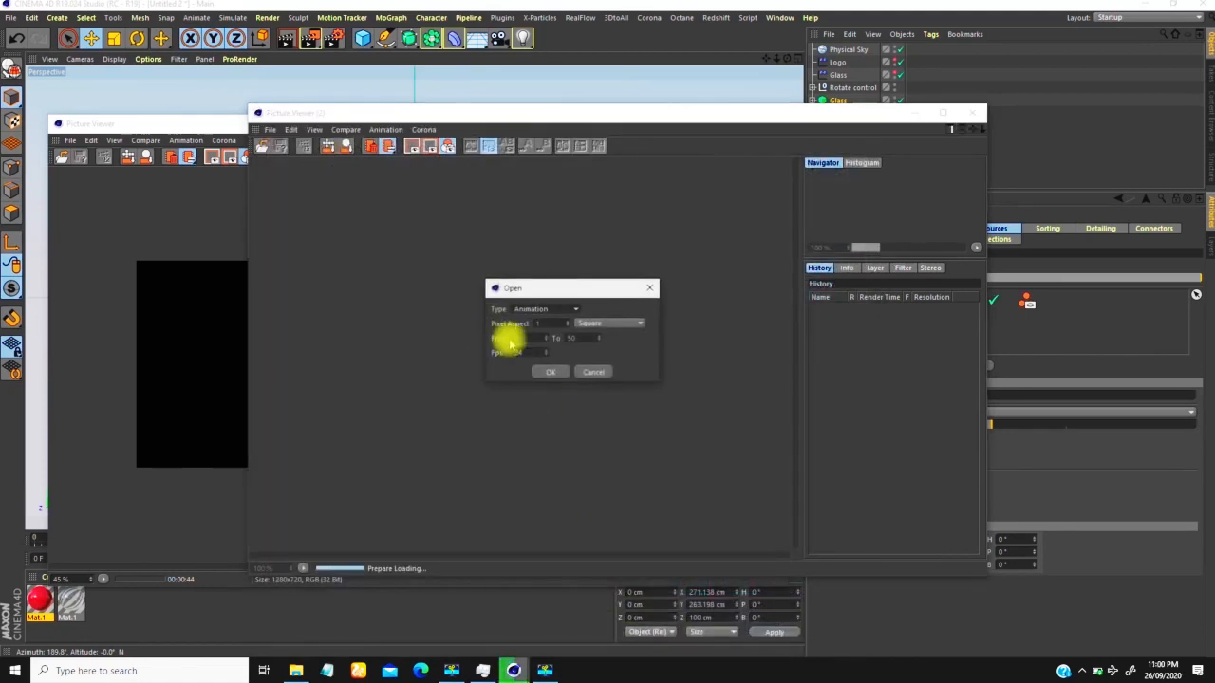
pyautogui.click(560, 373)
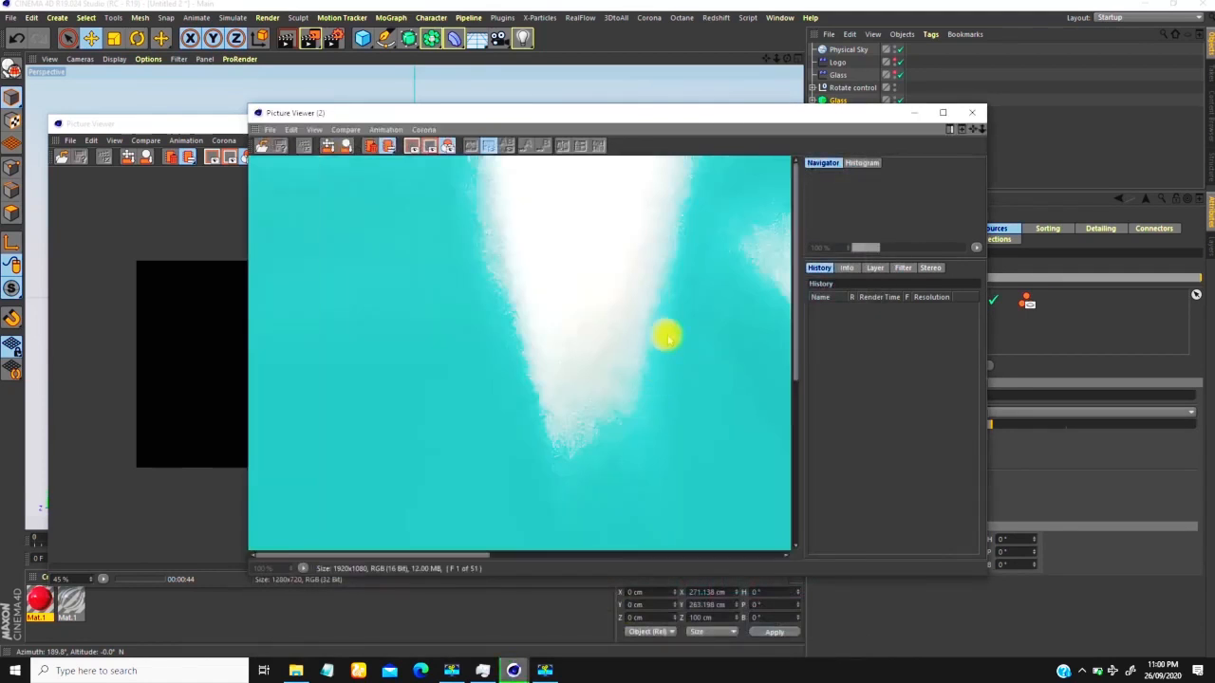
# Step: Play back the loaded PLR sequence and zoom the preview out to 48%
pyautogui.moveTo(302, 535)
pyautogui.mouseDown()
pyautogui.moveTo(433, 537)
pyautogui.moveTo(306, 538)
pyautogui.mouseUp()
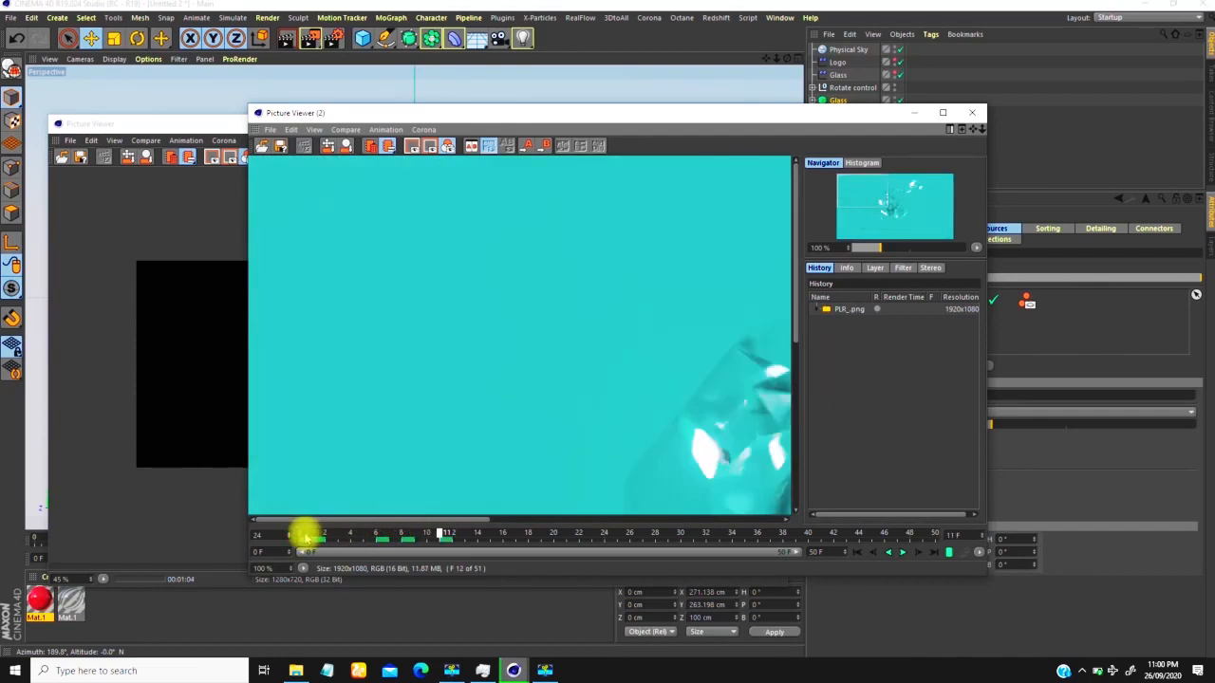
pyautogui.click(901, 551)
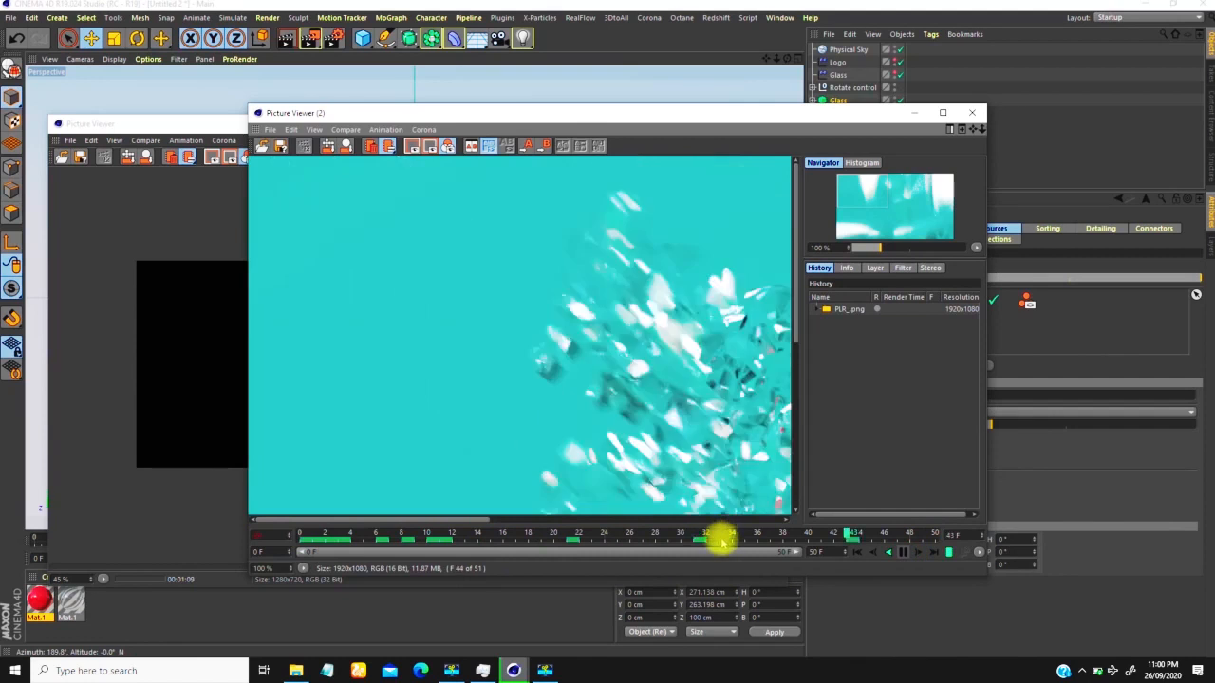
pyautogui.moveTo(879, 248); pyautogui.dragTo(871, 249)
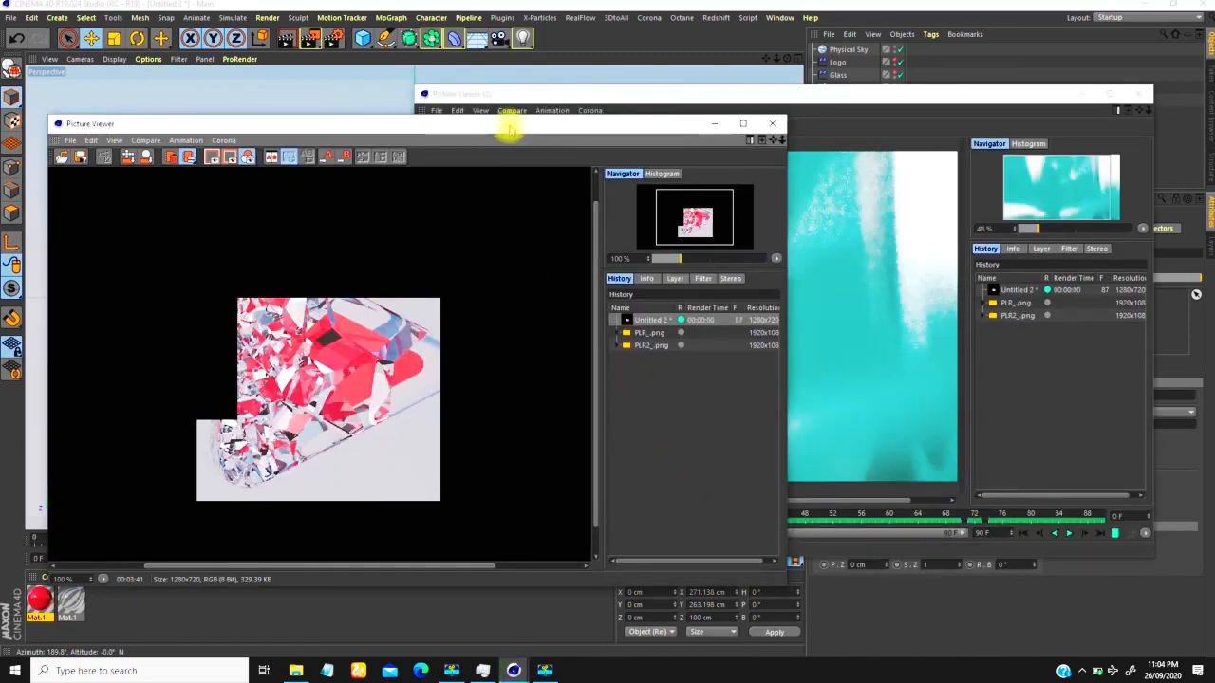
# Step: Enlarge the partial scene render to 149% to examine the glass and logo fragments, and move its window aside
pyautogui.moveTo(510, 130); pyautogui.dragTo(516, 105)
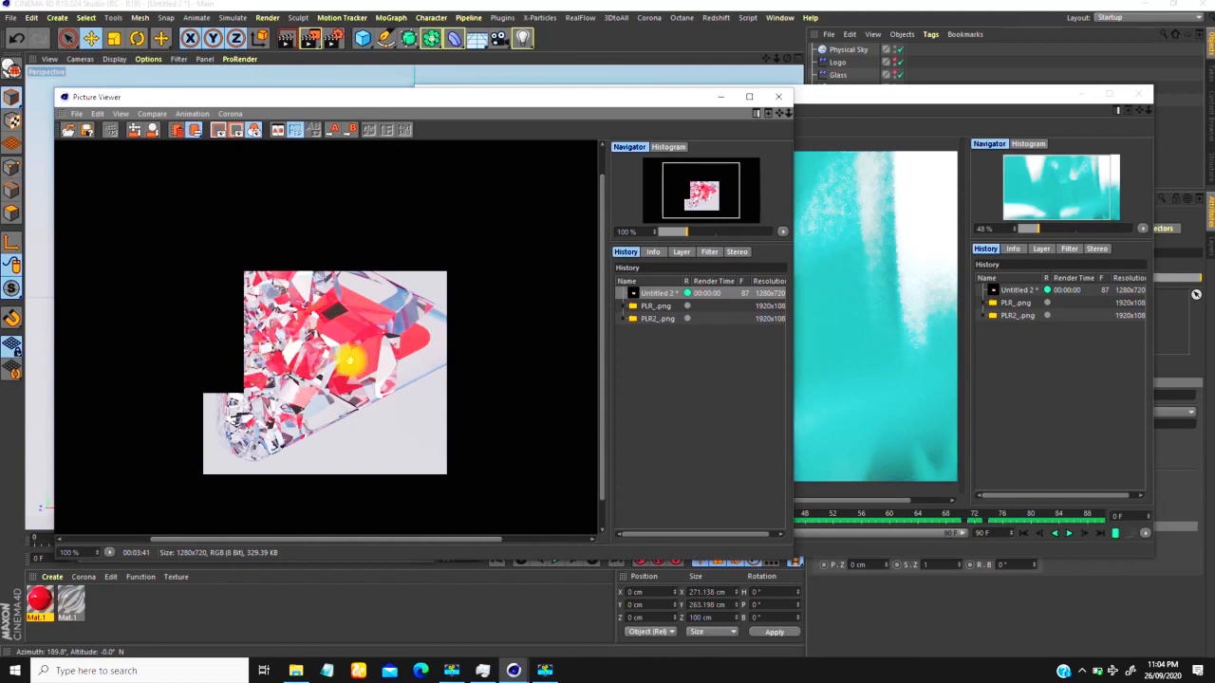
pyautogui.moveTo(684, 233)
pyautogui.mouseDown()
pyautogui.moveTo(671, 230)
pyautogui.moveTo(694, 232)
pyautogui.mouseUp()
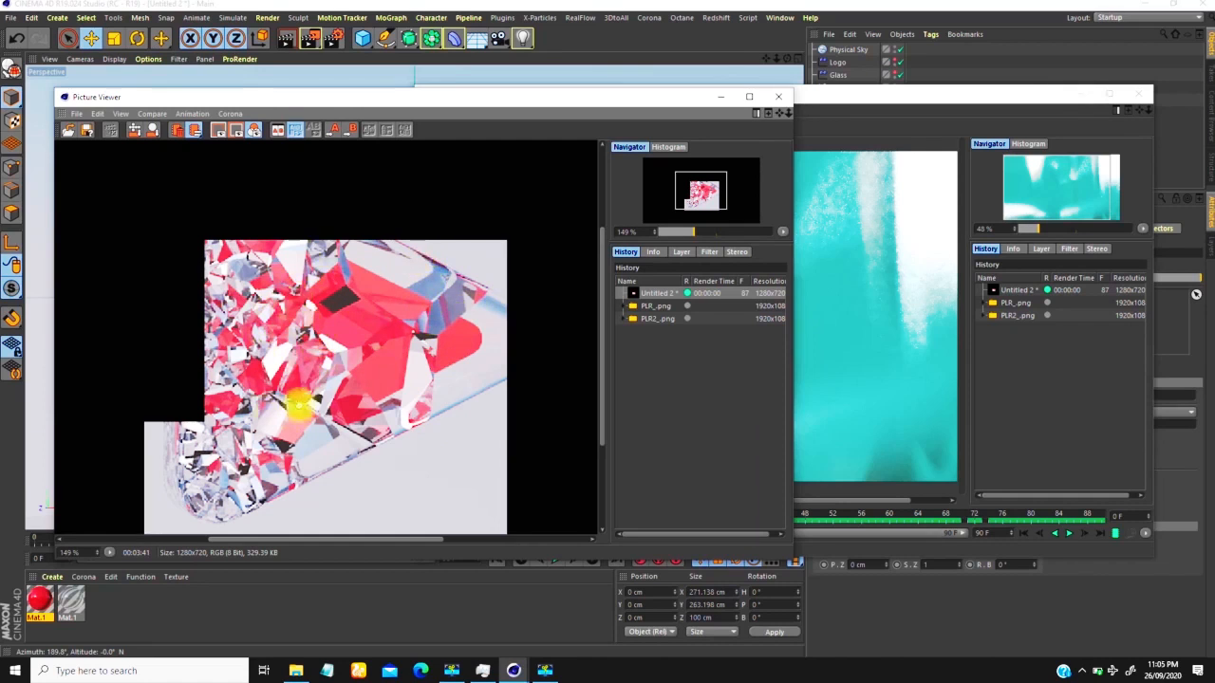
pyautogui.moveTo(613, 103); pyautogui.dragTo(468, 131)
# Step: Play the finished logo animation through in the second Picture Viewer and return to frame 53
pyautogui.click(635, 127)
pyautogui.moveTo(764, 102); pyautogui.dragTo(620, 76)
pyautogui.click(927, 506)
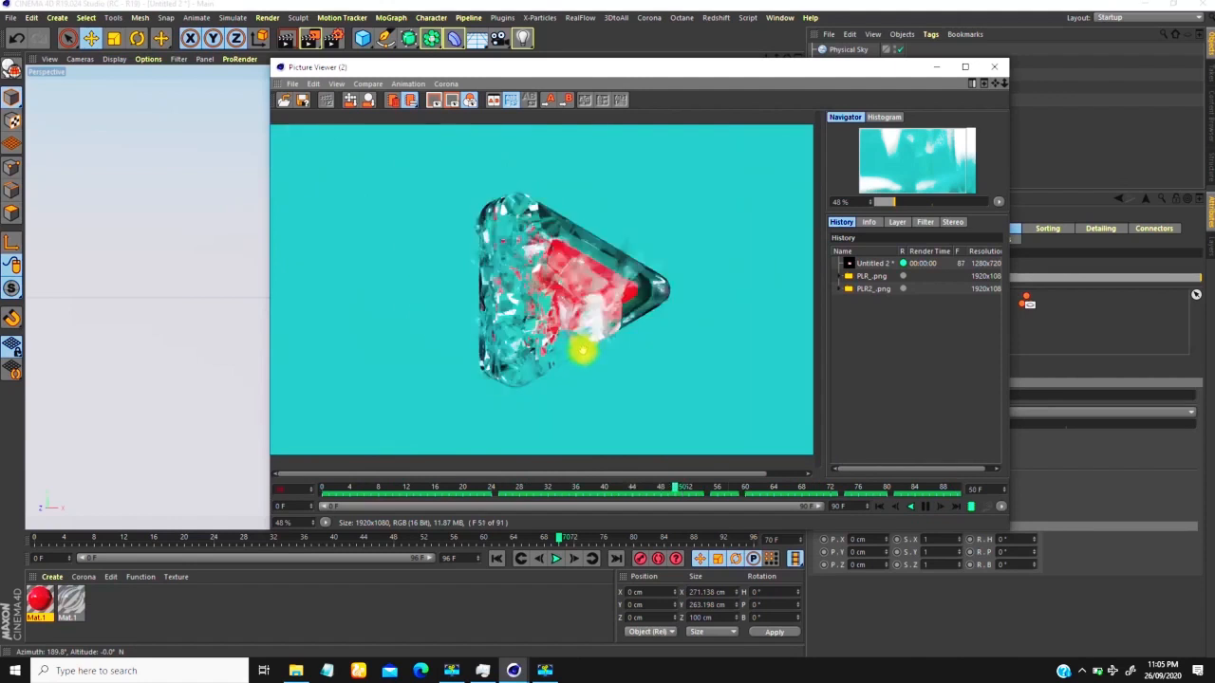
pyautogui.click(925, 509)
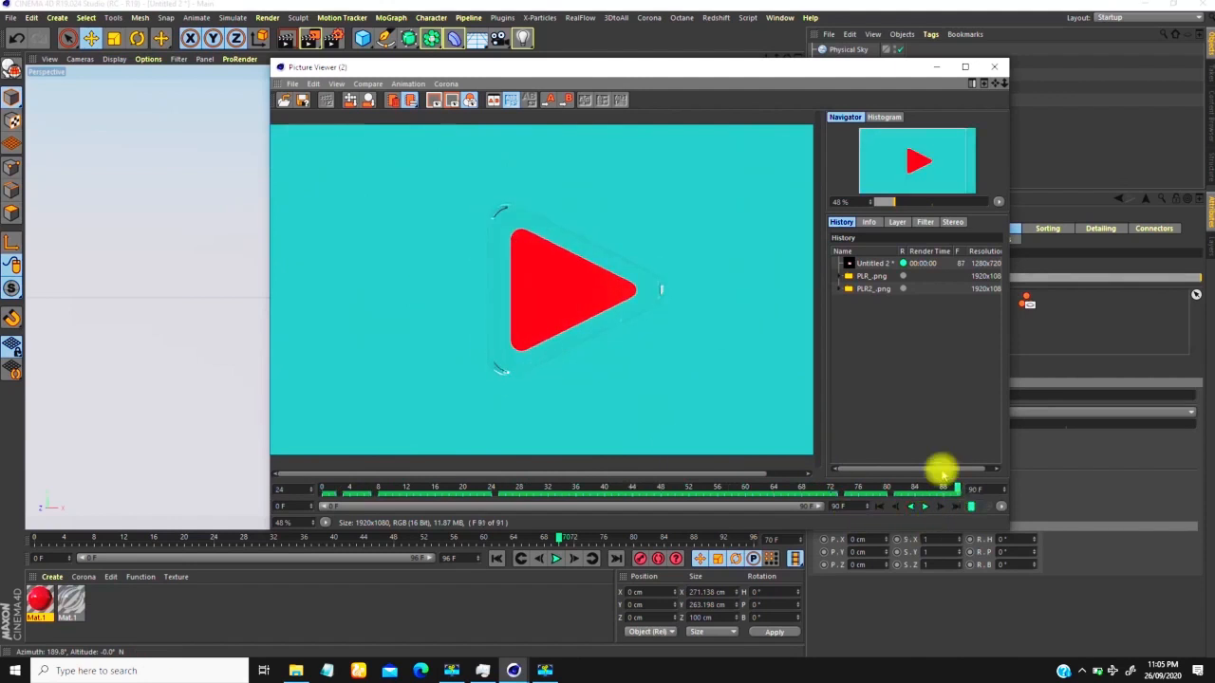
pyautogui.moveTo(954, 488); pyautogui.dragTo(698, 487)
# Step: Scrub back and forth through the logo assembly in the rendered animation, ending at frame 65
pyautogui.moveTo(817, 71); pyautogui.dragTo(423, 54)
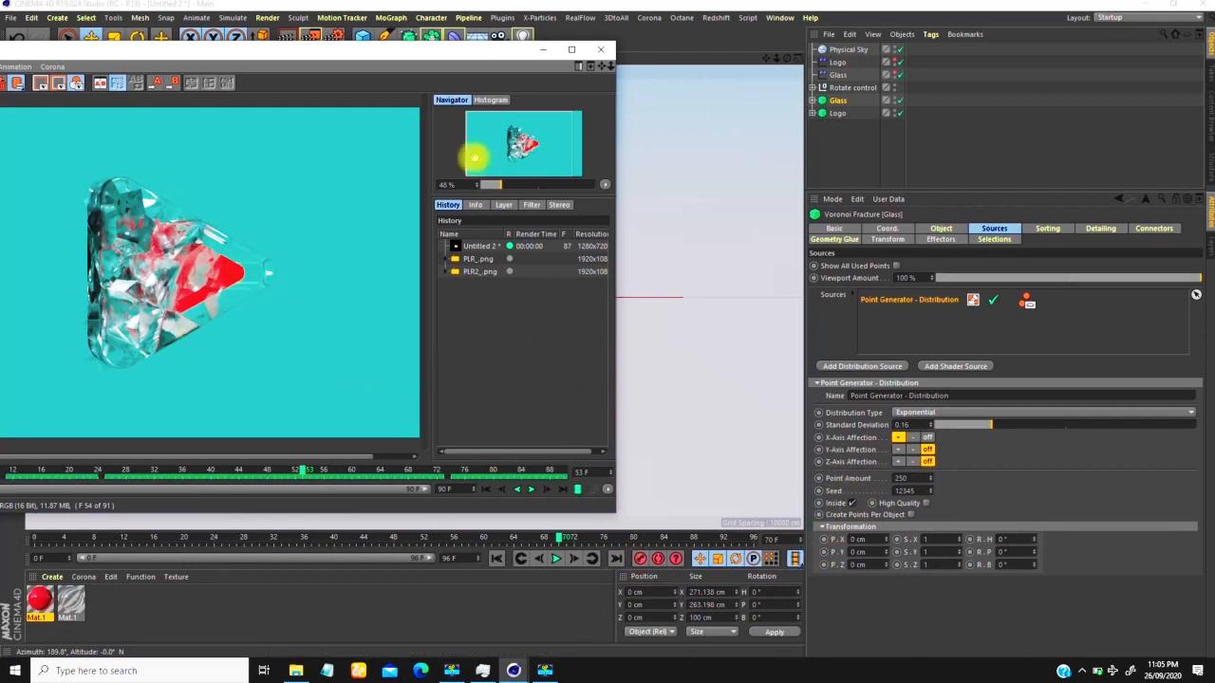
pyautogui.moveTo(475, 53); pyautogui.dragTo(512, 45)
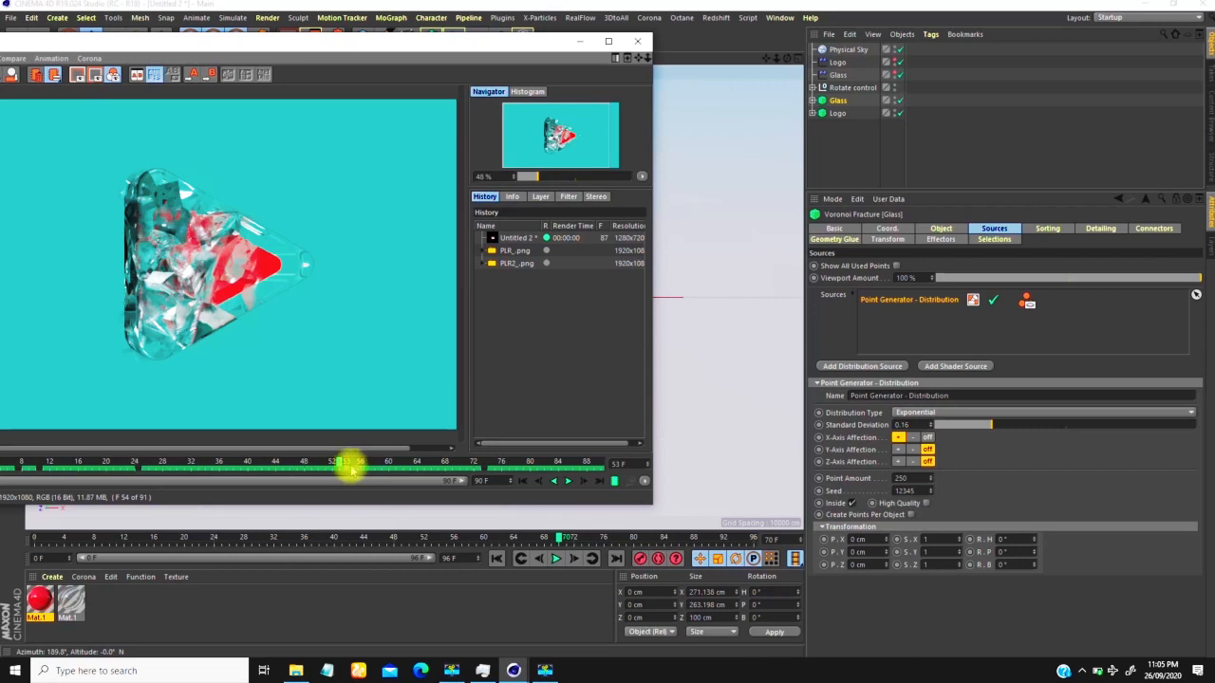
pyautogui.moveTo(340, 462); pyautogui.dragTo(366, 466)
pyautogui.moveTo(461, 49); pyautogui.dragTo(603, 48)
pyautogui.moveTo(512, 462); pyautogui.dragTo(378, 461)
pyautogui.moveTo(420, 465)
pyautogui.mouseDown()
pyautogui.moveTo(386, 461)
pyautogui.moveTo(510, 461)
pyautogui.mouseUp()
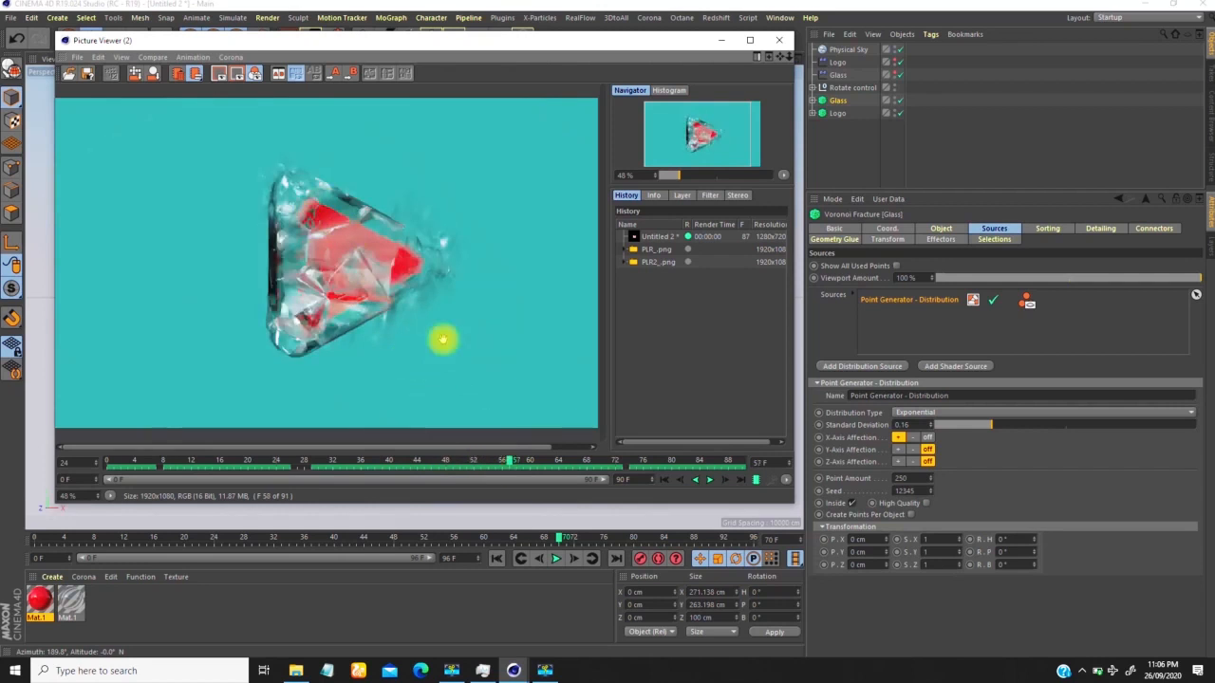
pyautogui.moveTo(510, 462); pyautogui.dragTo(570, 462)
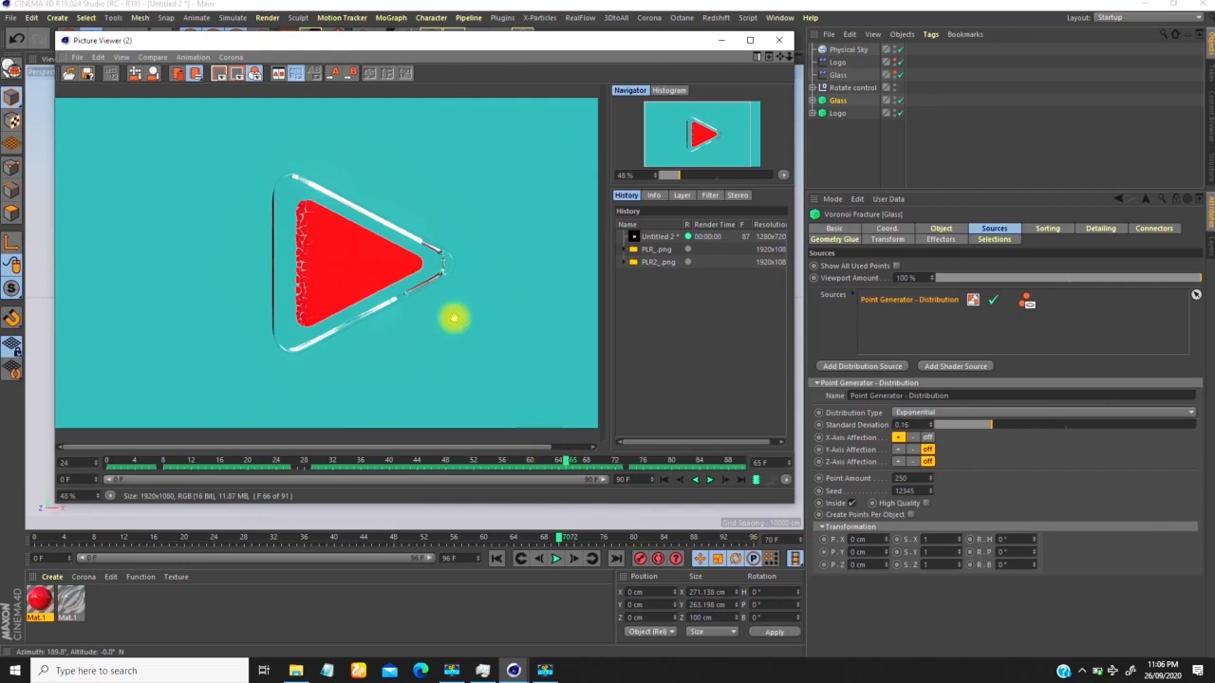
# Step: Show the Glass fracture's basic properties, zoom the rendered frame out to 29% and reposition the Picture Viewer
pyautogui.click(857, 228)
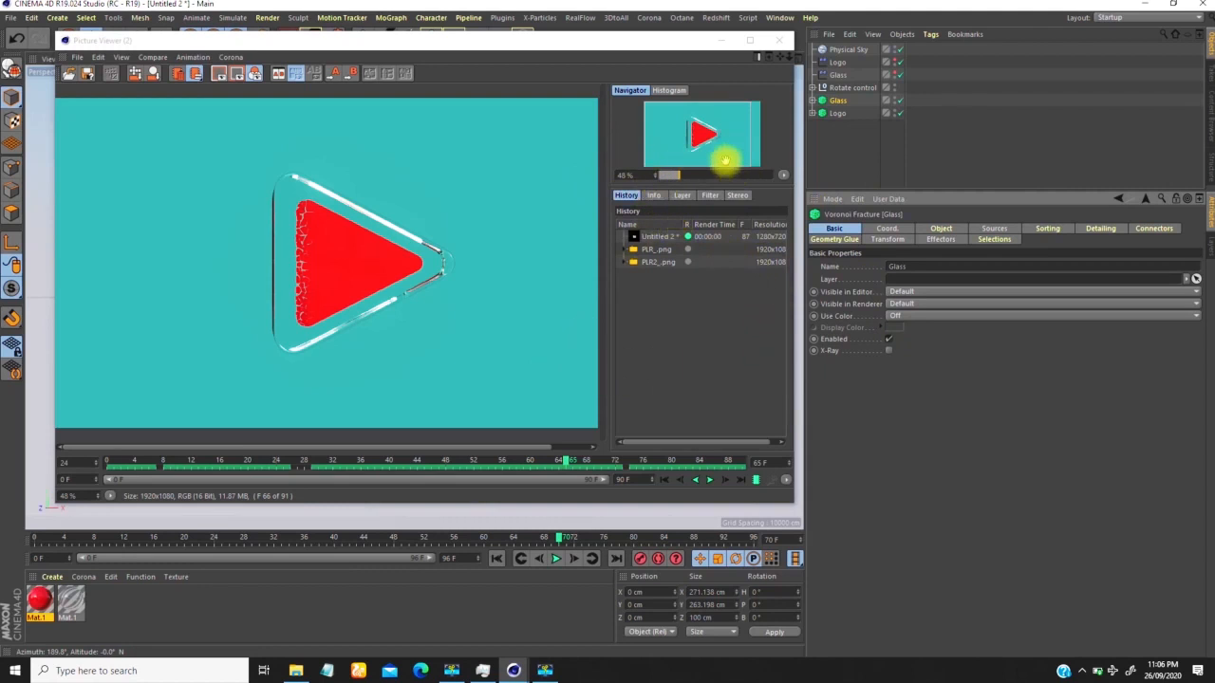
pyautogui.moveTo(678, 173); pyautogui.dragTo(669, 169)
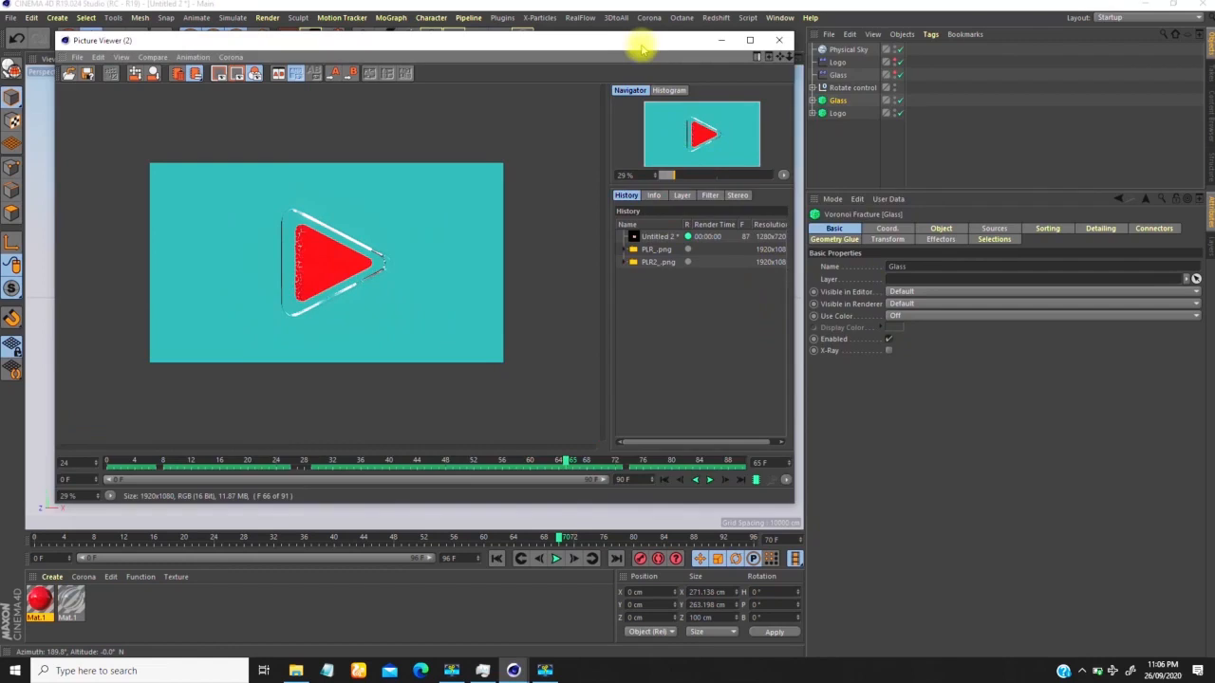
pyautogui.moveTo(637, 40); pyautogui.dragTo(755, 52)
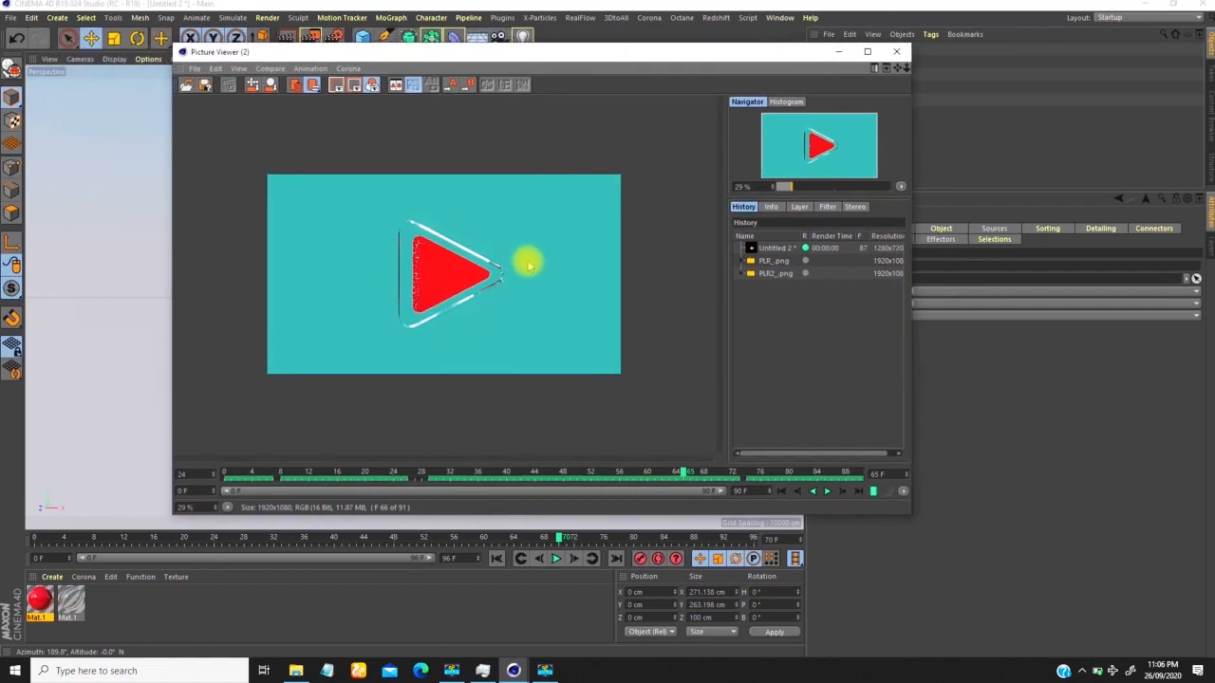